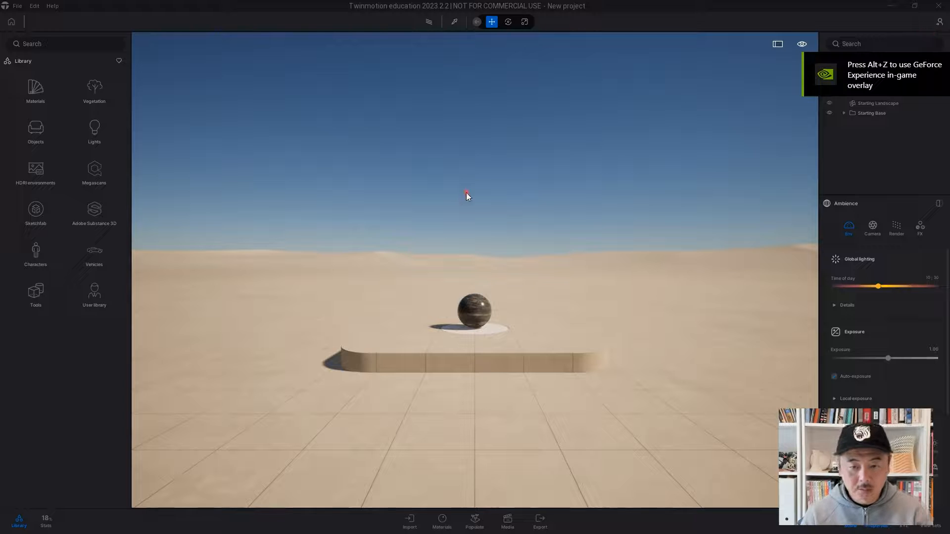
- Import the geometry file DP02_Retail_Space.udatasmith into the scene with the hierarchy kept
{"action": "left_click", "coordinate": [408, 521]}
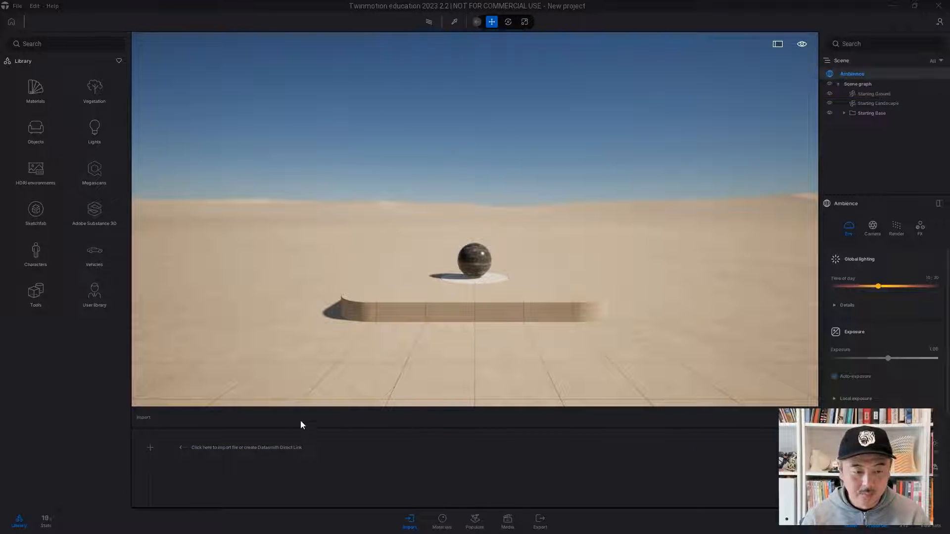
{"action": "left_click", "coordinate": [149, 448]}
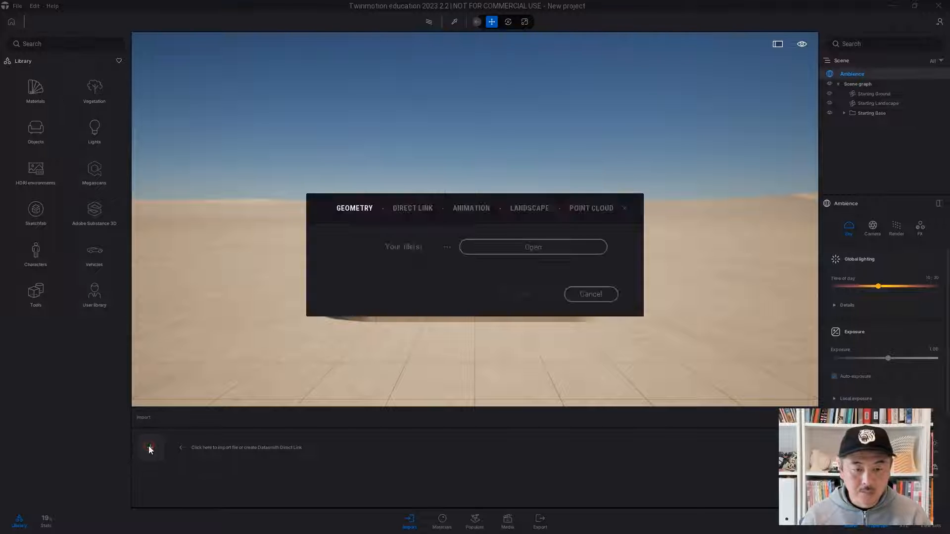
{"action": "left_click", "coordinate": [537, 247]}
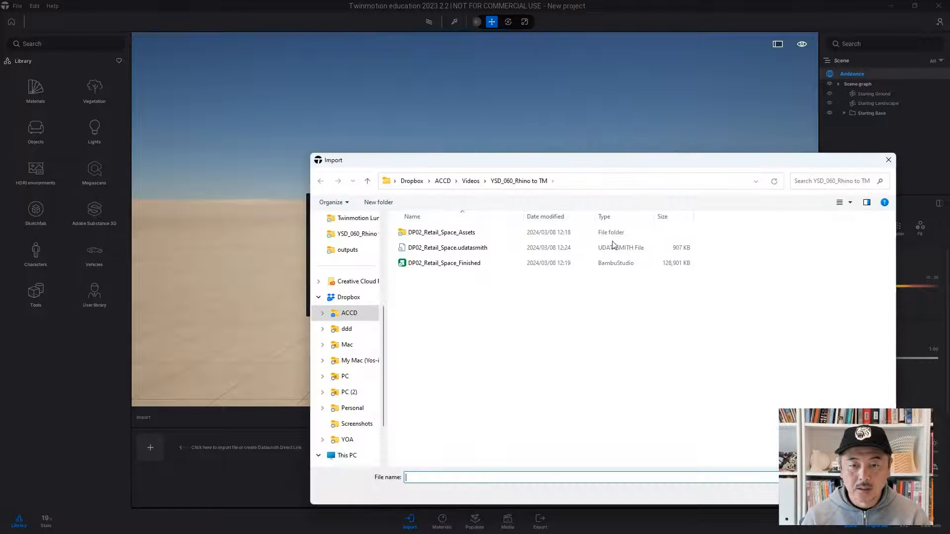
{"action": "left_click", "coordinate": [483, 252]}
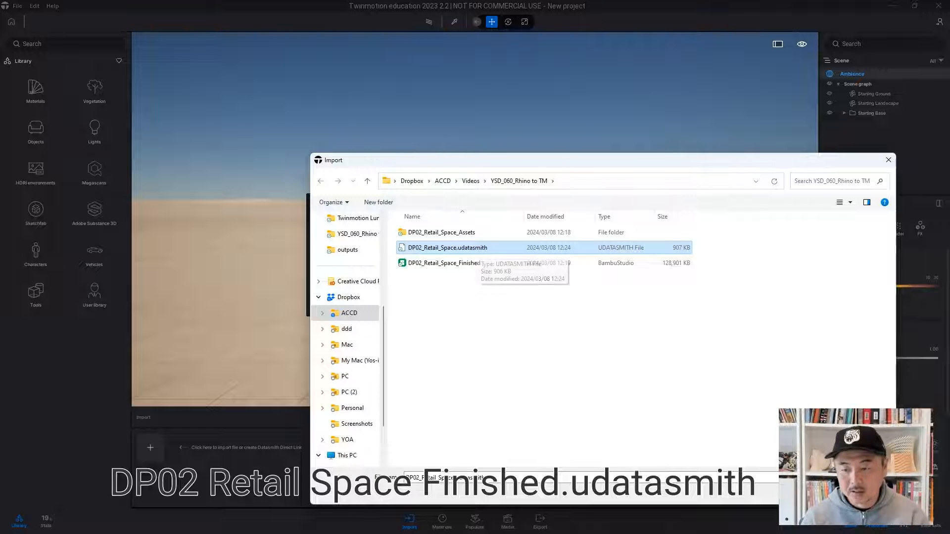
{"action": "double_click", "coordinate": [575, 249]}
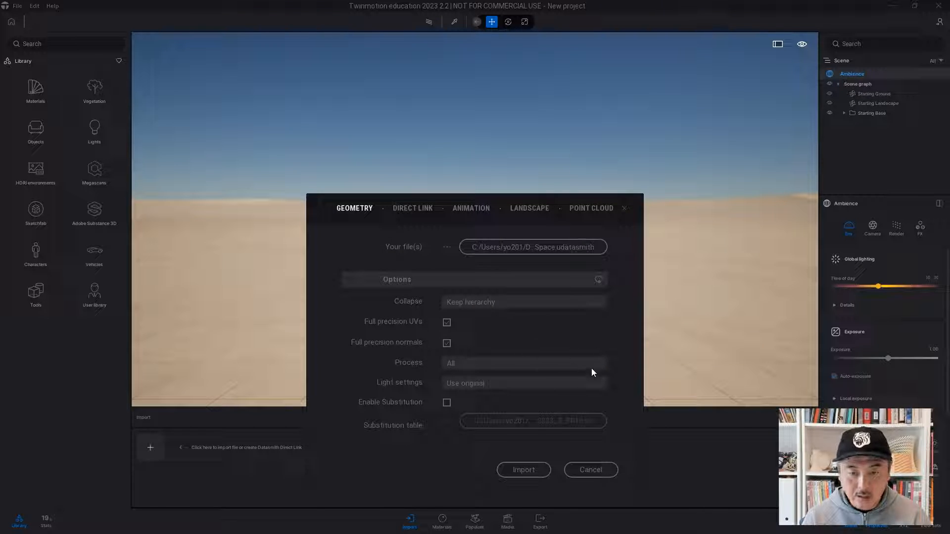
{"action": "left_click", "coordinate": [519, 465]}
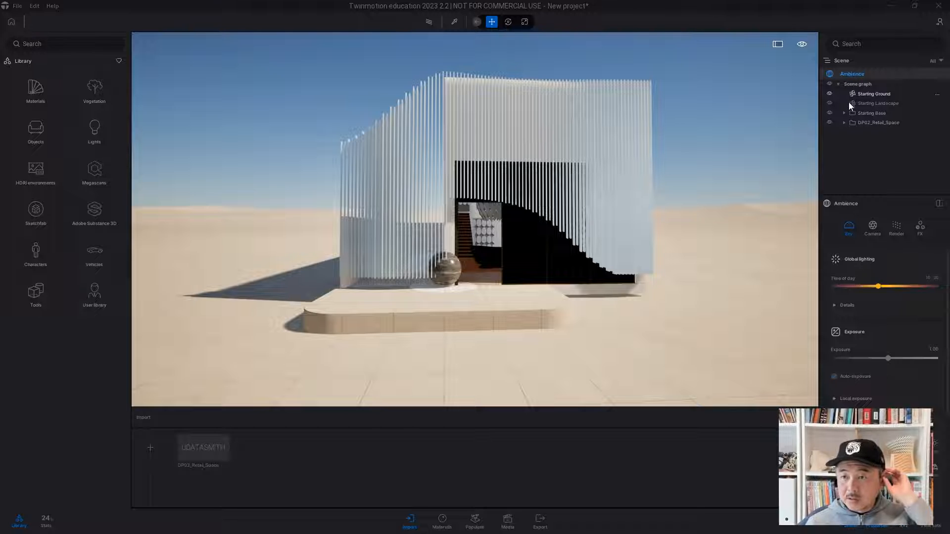
- Hide the Starting Base folder, including the pedestal and sphere, in front of the retail building
{"action": "left_click", "coordinate": [359, 299]}
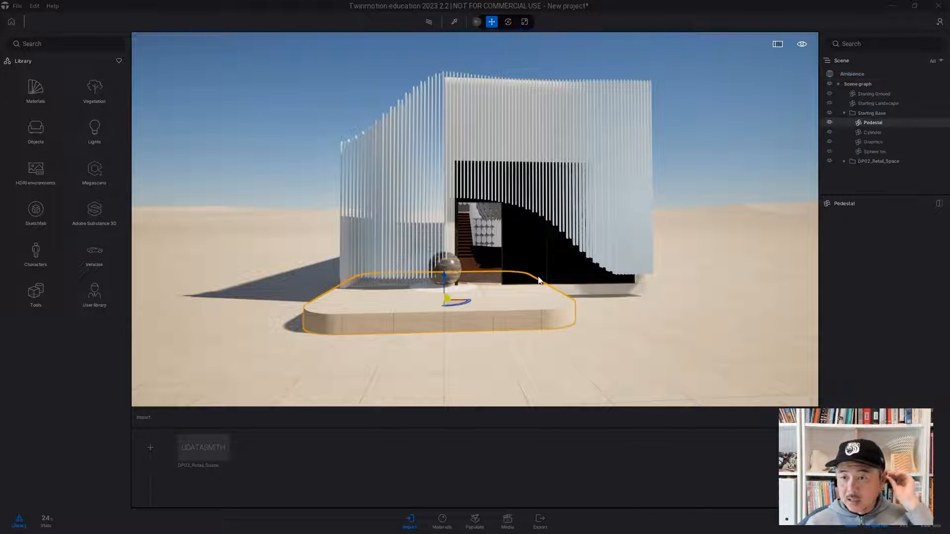
{"action": "left_click", "coordinate": [841, 113]}
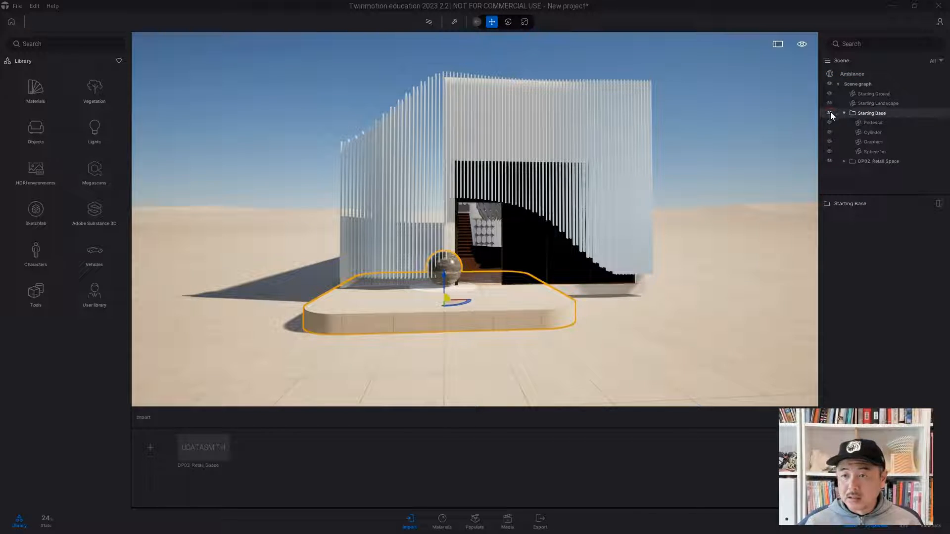
{"action": "left_click", "coordinate": [829, 113]}
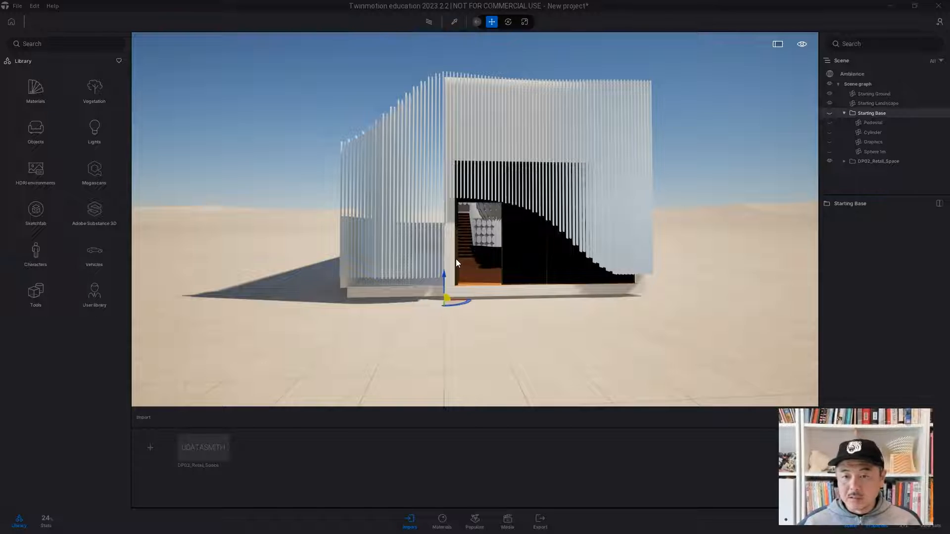
- Move through the entrance into the retail space and view the display tables, staircase and wall shelving
{"action": "key", "text": "w"}
{"action": "mouse_move", "coordinate": [480, 248]}
{"action": "right_mouse_down"}
{"action": "mouse_move", "coordinate": [539, 248]}
{"action": "mouse_move", "coordinate": [455, 242]}
{"action": "mouse_move", "coordinate": [487, 241]}
{"action": "right_mouse_up"}
{"action": "key", "text": "d"}
{"action": "key", "text": "w"}
{"action": "key", "text": "a"}
{"action": "key", "text": "s"}
{"action": "key", "text": "d"}
{"action": "key", "text": "w"}
{"action": "key", "text": "s"}
{"action": "key", "text": "w"}
{"action": "key", "text": "d"}
{"action": "key", "text": "a"}
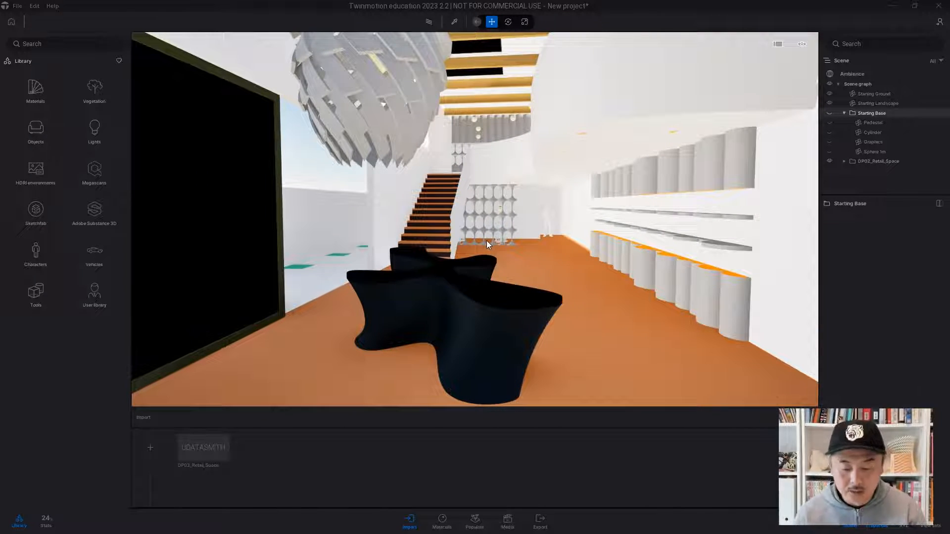
{"action": "right_click_drag", "start_coordinate": [556, 227], "coordinate": [534, 227]}
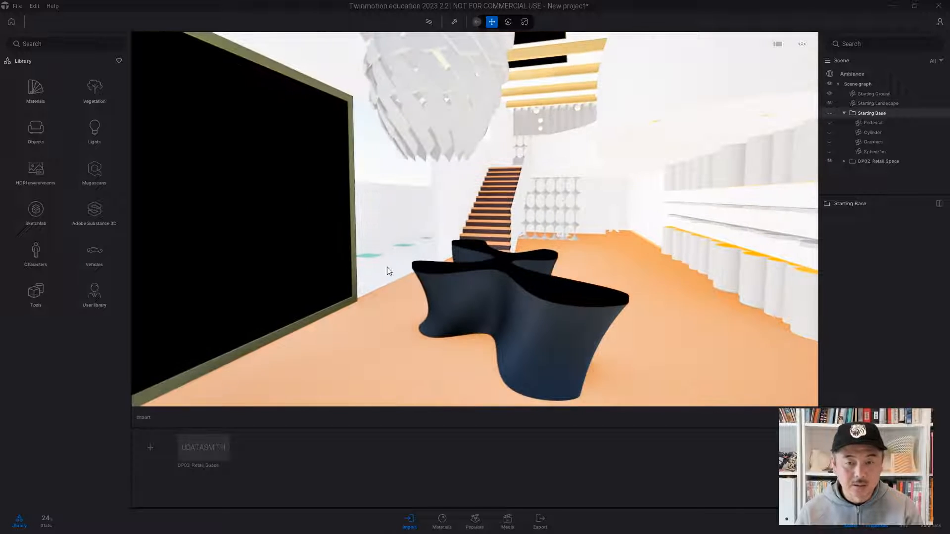
- Apply the Clear glass material from the glass library to the large black window pane
{"action": "left_click", "coordinate": [35, 93]}
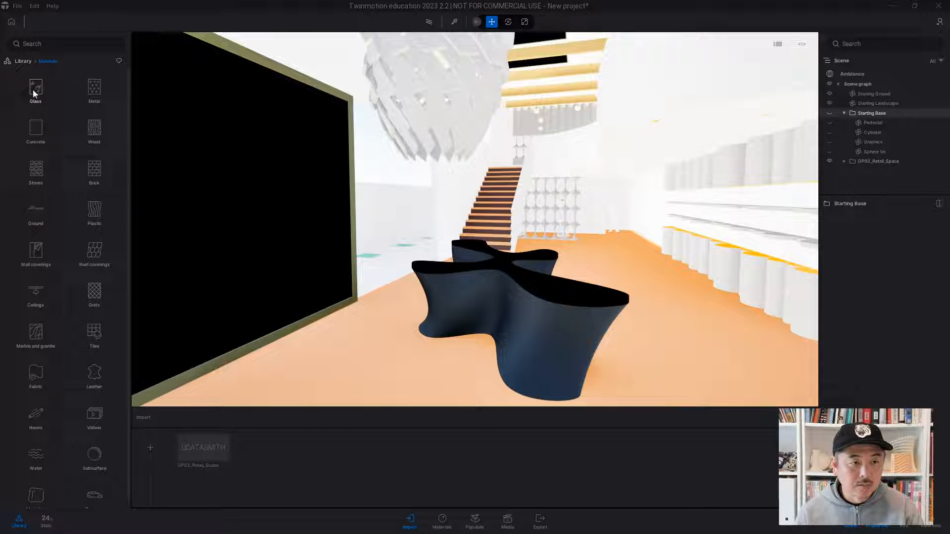
{"action": "left_click", "coordinate": [32, 90]}
{"action": "left_click_drag", "start_coordinate": [40, 77], "coordinate": [254, 222]}
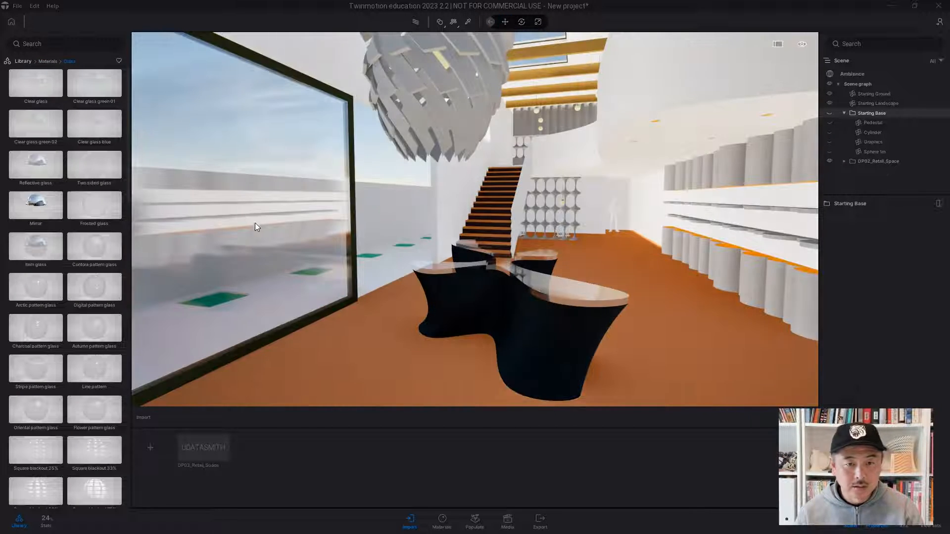
- Open the Megascans wood parquet surfaces and browse them for a floor material
{"action": "right_click_drag", "start_coordinate": [398, 289], "coordinate": [467, 340]}
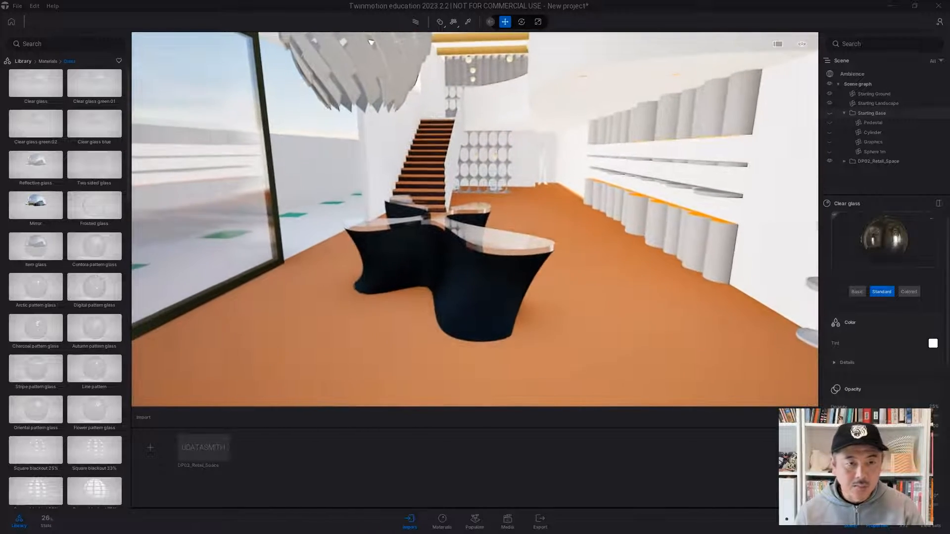
{"action": "left_click", "coordinate": [23, 60]}
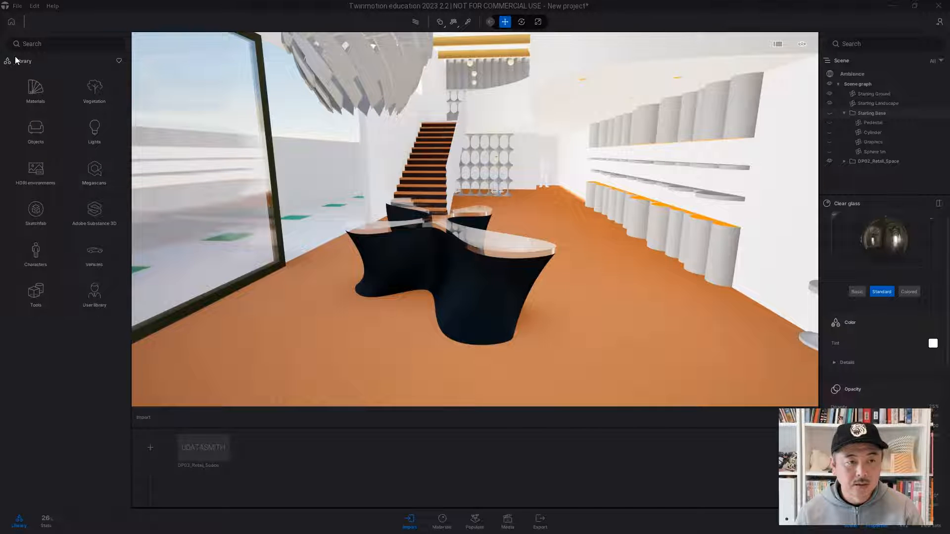
{"action": "left_click", "coordinate": [92, 172]}
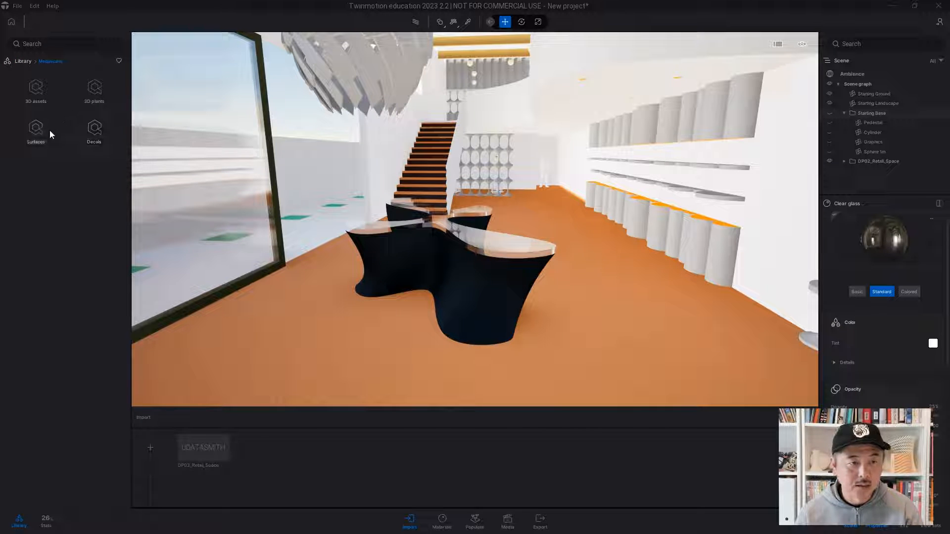
{"action": "left_click", "coordinate": [31, 130]}
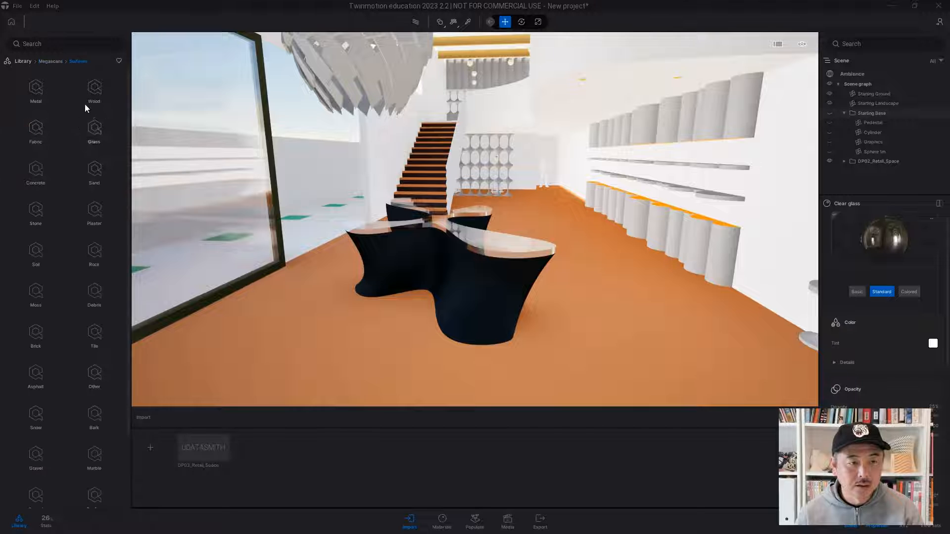
{"action": "left_click", "coordinate": [94, 89]}
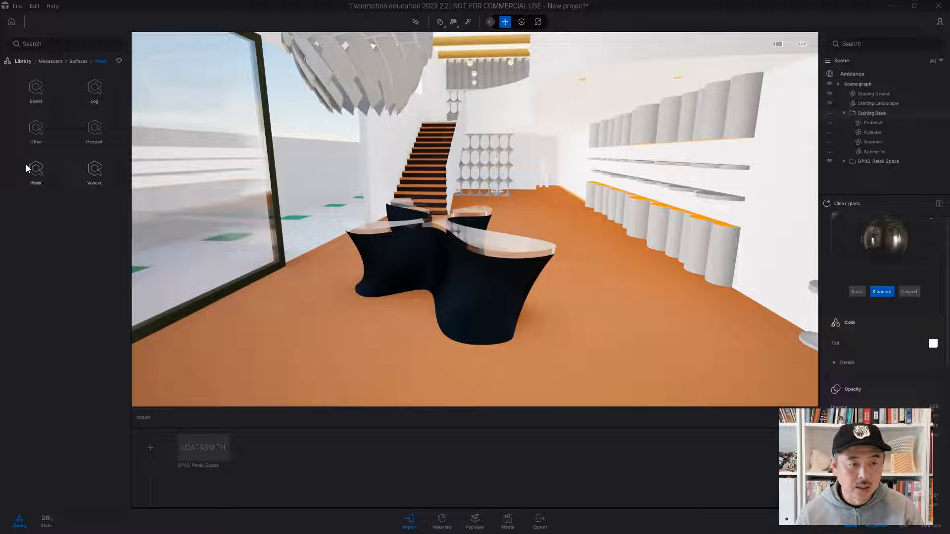
{"action": "left_click", "coordinate": [94, 131]}
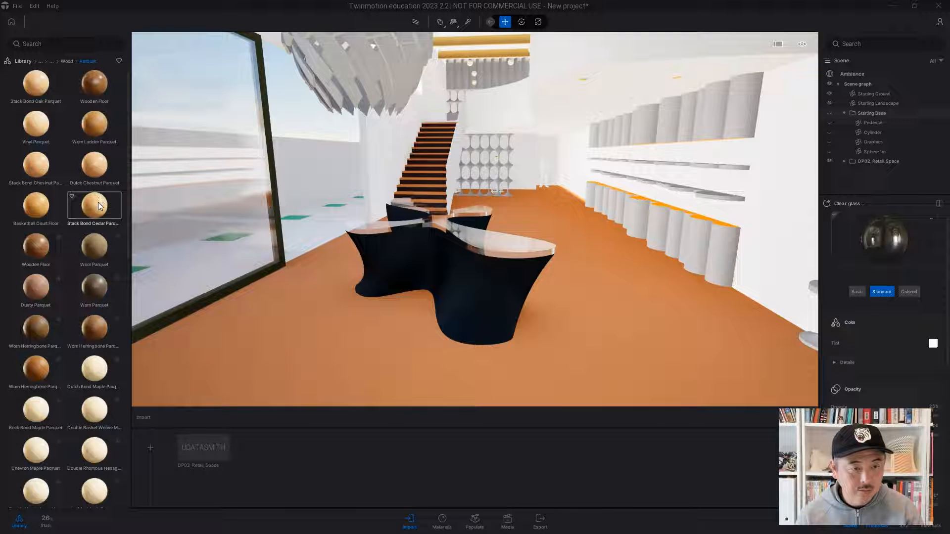
{"action": "scroll", "coordinate": [67, 217], "scroll_direction": "down", "scroll_amount": 2}
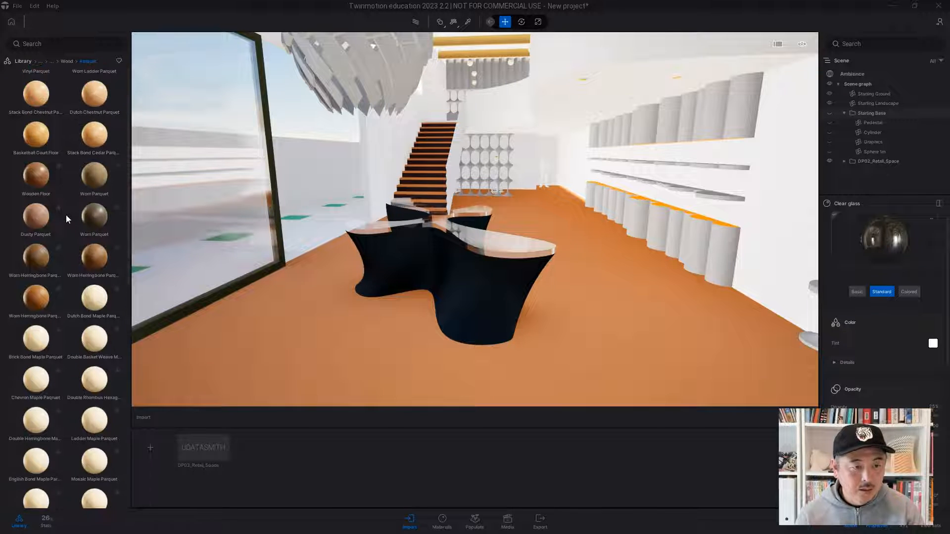
{"action": "scroll", "coordinate": [89, 180], "scroll_direction": "up", "scroll_amount": 1}
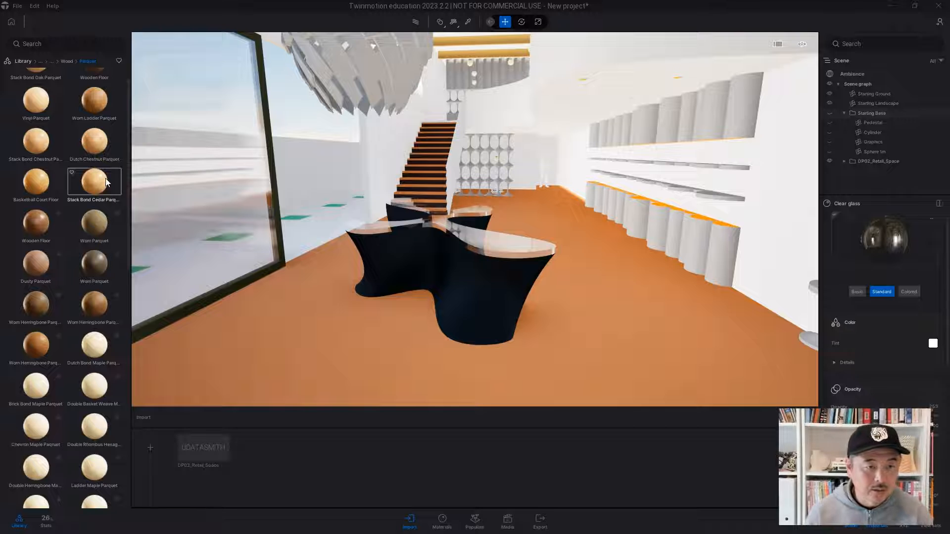
{"action": "scroll", "coordinate": [123, 268], "scroll_direction": "up", "scroll_amount": 1}
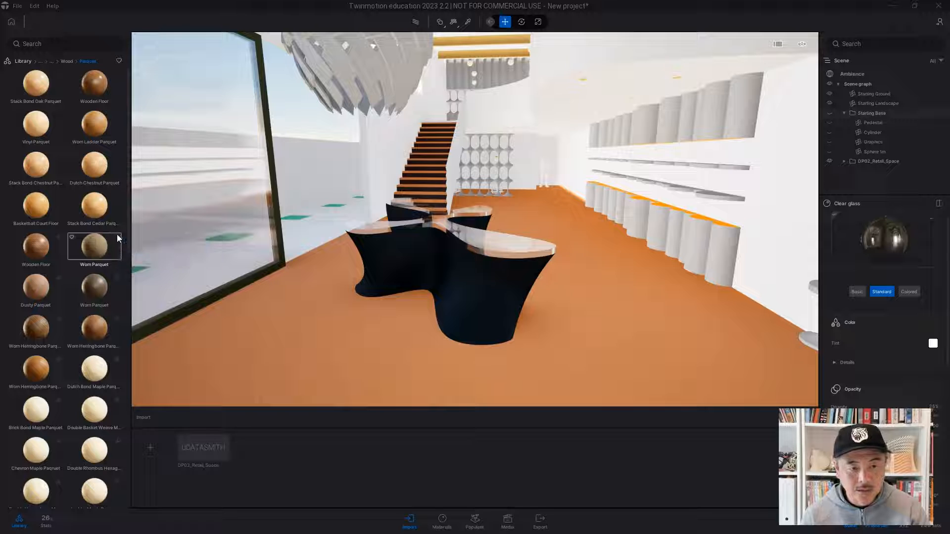
- Sign in to the Epic Games account and close the sign-in message
{"action": "left_click", "coordinate": [19, 6]}
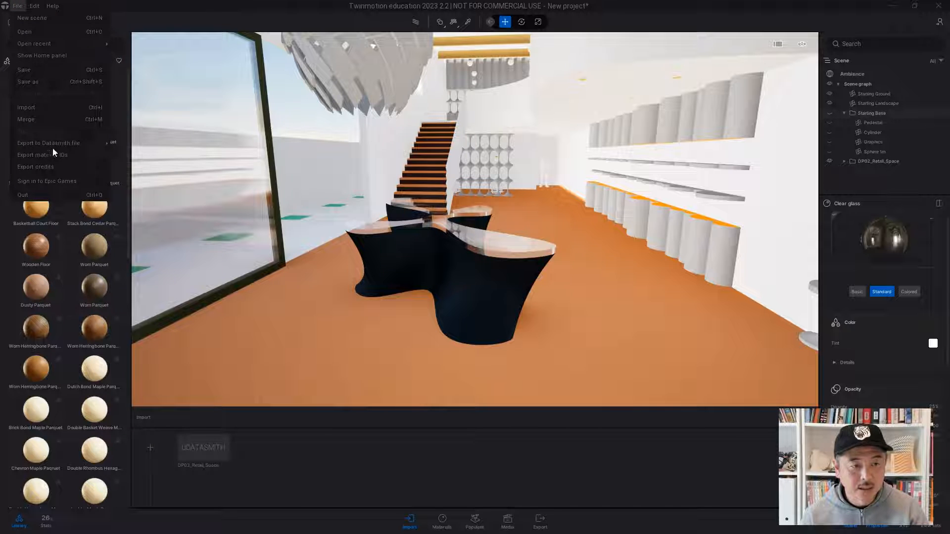
{"action": "left_click", "coordinate": [51, 181]}
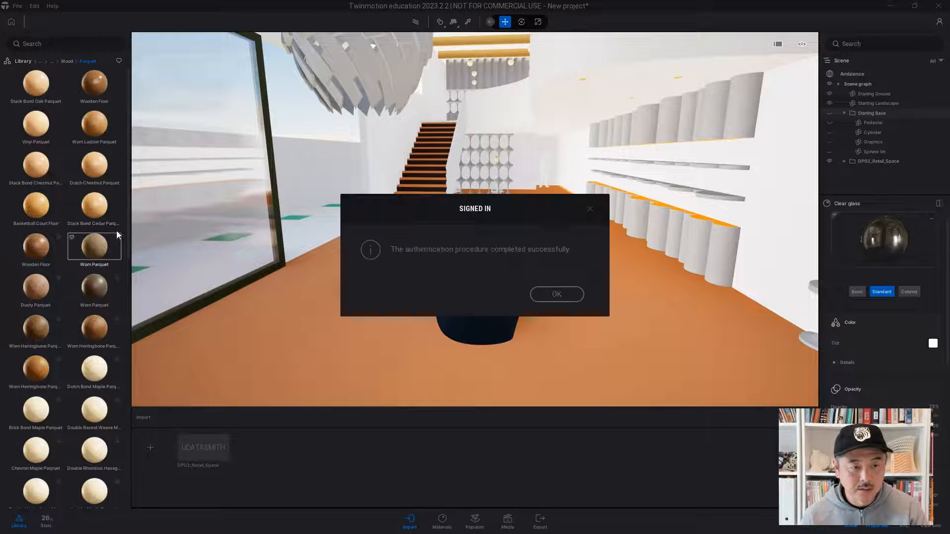
{"action": "left_click", "coordinate": [552, 293]}
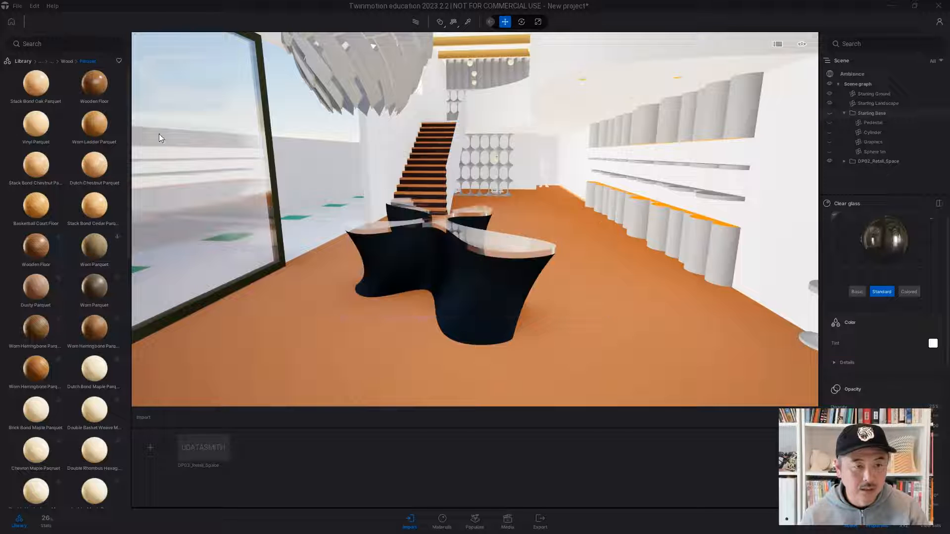
- Apply Stack Bond Chestnut Parquet to the orange floor of the retail space
{"action": "left_click_drag", "start_coordinate": [38, 169], "coordinate": [296, 294]}
{"action": "mouse_move", "coordinate": [381, 349]}
{"action": "right_mouse_down"}
{"action": "mouse_move", "coordinate": [520, 348]}
{"action": "mouse_move", "coordinate": [426, 364]}
{"action": "mouse_move", "coordinate": [381, 338]}
{"action": "right_mouse_up"}
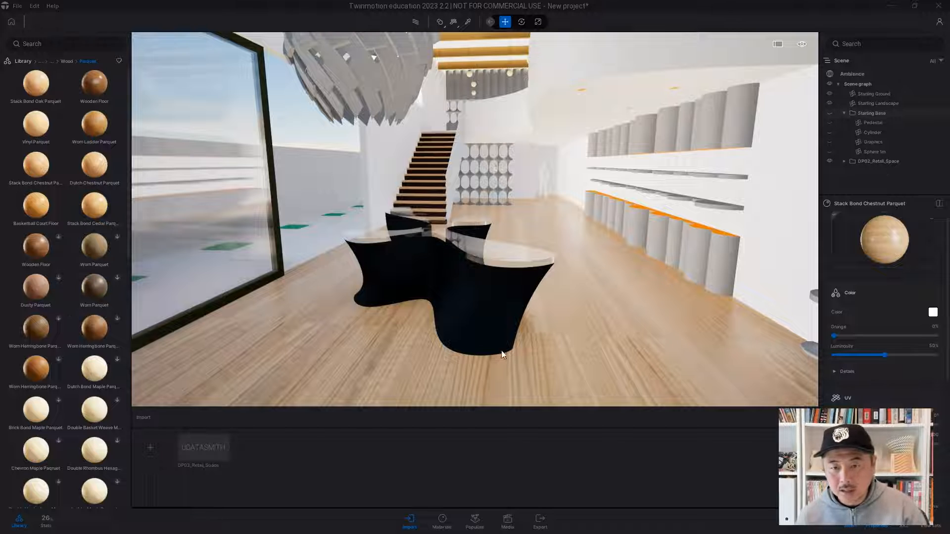
{"action": "right_click_drag", "start_coordinate": [439, 336], "coordinate": [460, 337]}
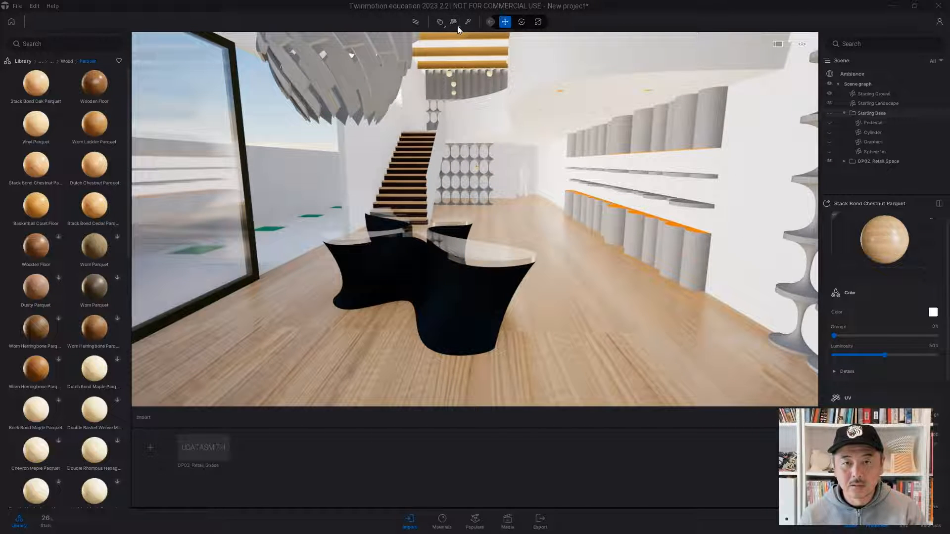
- Switch the texture mapping to Cubic UVs and reapply Stack Bond Chestnut Parquet to the floor
{"action": "left_click", "coordinate": [456, 26]}
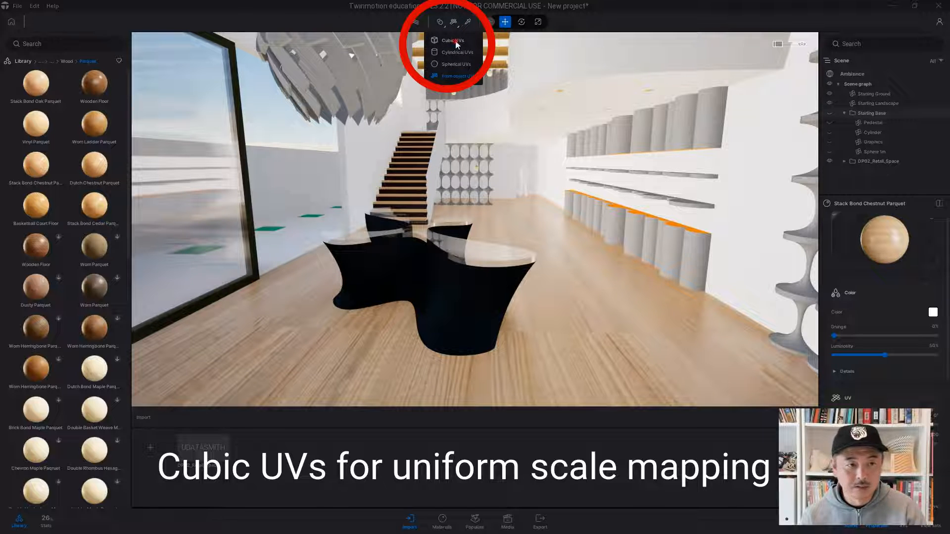
{"action": "left_click", "coordinate": [455, 42]}
{"action": "left_click_drag", "start_coordinate": [31, 168], "coordinate": [266, 310]}
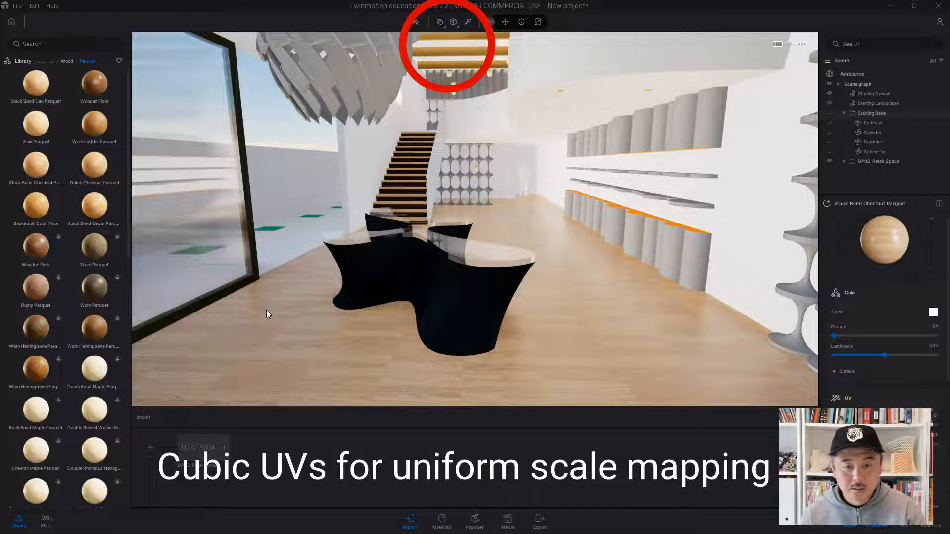
- Try Worn Ladder Parquet and Basketball Court Floor on the floor, undoing each application
{"action": "left_click_drag", "start_coordinate": [96, 117], "coordinate": [233, 325]}
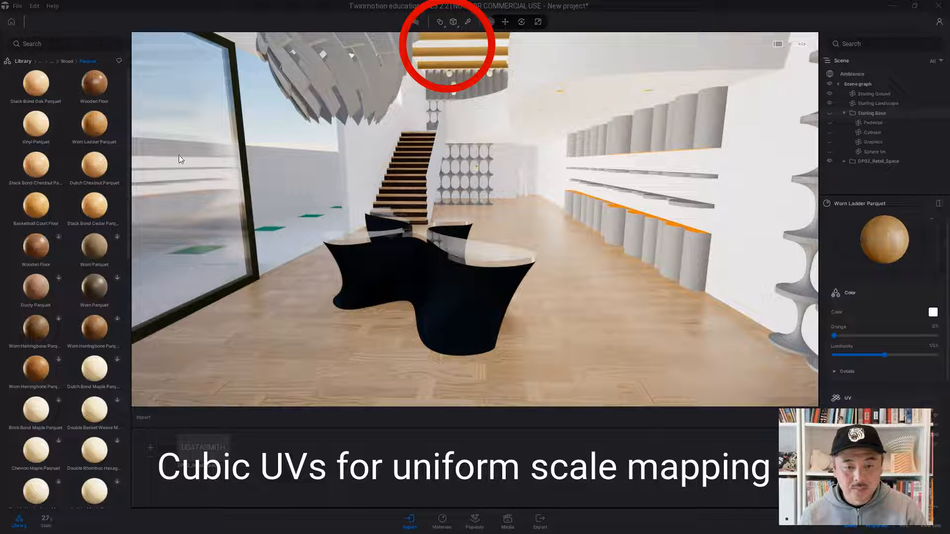
{"action": "key", "text": "ctrl+z"}
{"action": "left_click_drag", "start_coordinate": [36, 205], "coordinate": [319, 319]}
{"action": "key", "text": "ctrl+z"}
- Apply Basketball Court Floor to the retail space floor and set its UV rotation to 90°
{"action": "left_click_drag", "start_coordinate": [43, 203], "coordinate": [334, 308]}
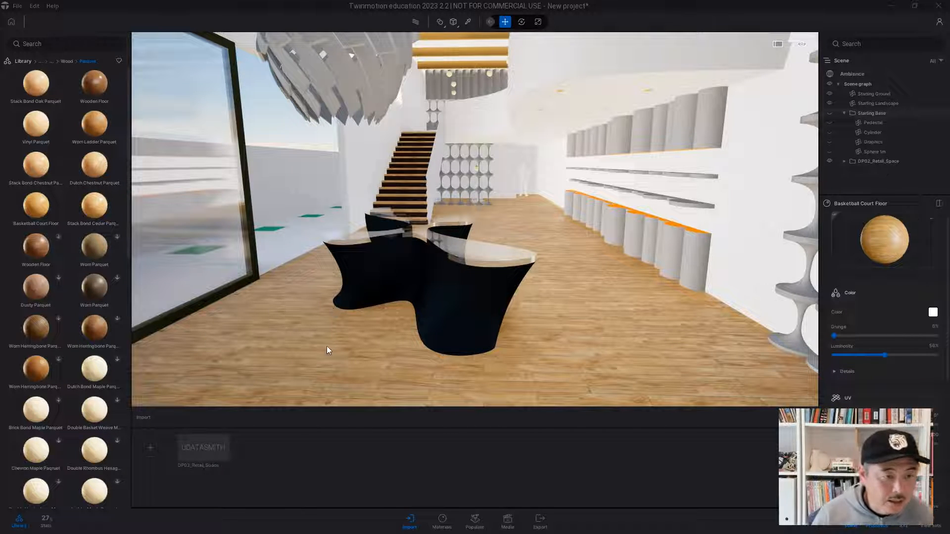
{"action": "right_click_drag", "start_coordinate": [527, 321], "coordinate": [570, 312]}
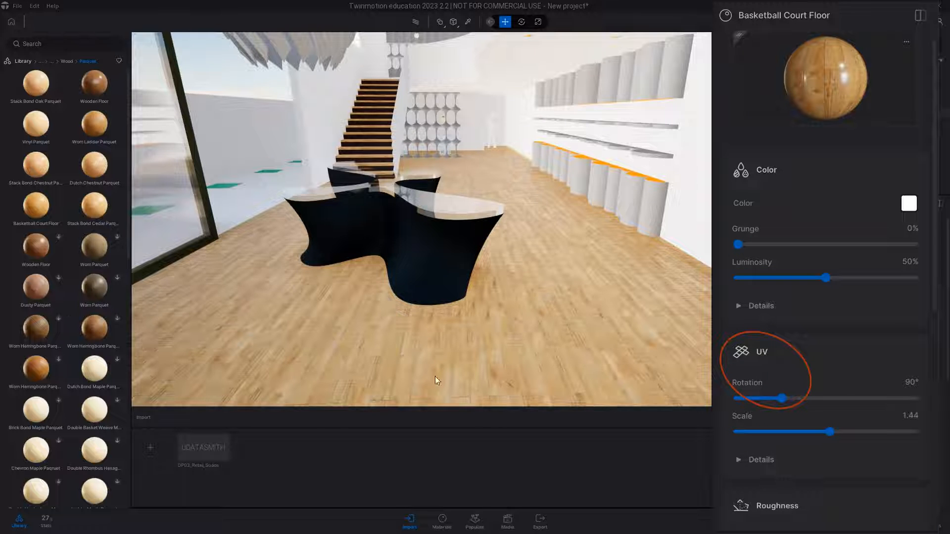
- Try Basketball Court Floor on the hanging leaf-shaped lamp, then undo the material change
{"action": "right_click_drag", "start_coordinate": [500, 325], "coordinate": [463, 276]}
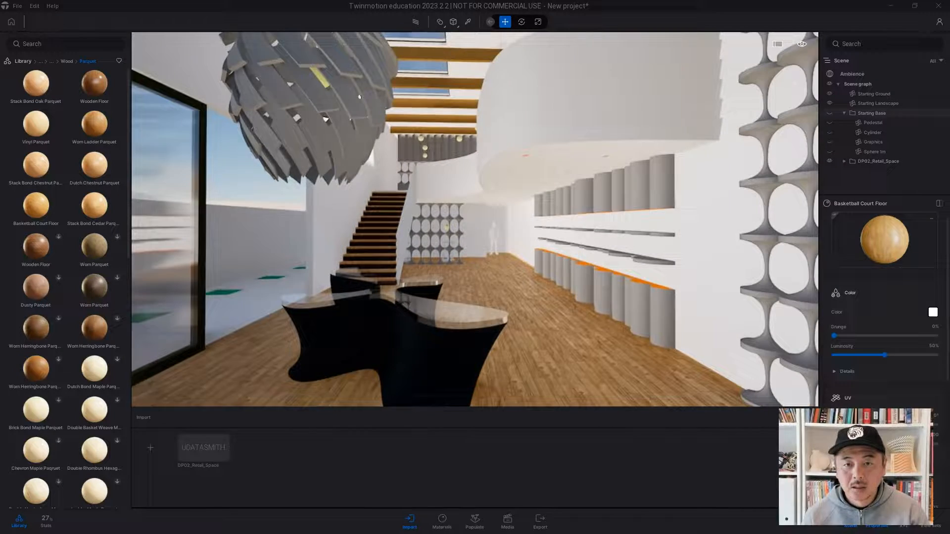
{"action": "right_click_drag", "start_coordinate": [443, 380], "coordinate": [453, 380]}
{"action": "right_click_drag", "start_coordinate": [374, 311], "coordinate": [422, 302]}
{"action": "left_click_drag", "start_coordinate": [36, 204], "coordinate": [235, 157]}
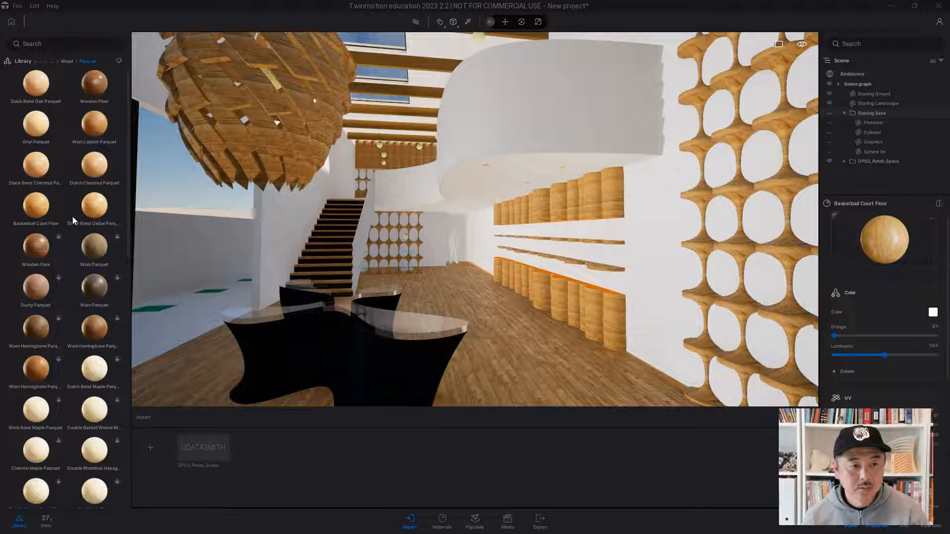
{"action": "key", "text": "ctrl+z"}
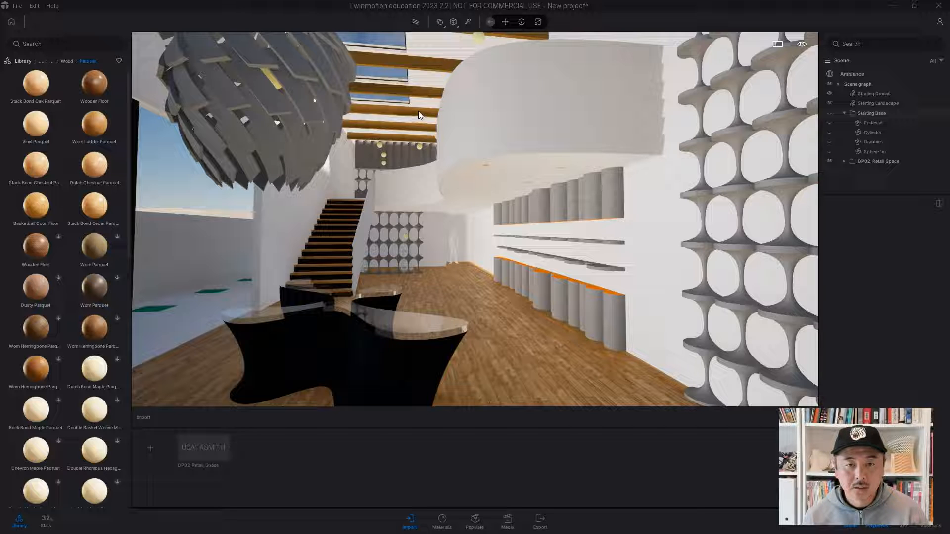
- Redo the Basketball Court Floor application on the hanging leaf-shaped lamp, then undo it again
{"action": "key", "text": "ctrl+y"}
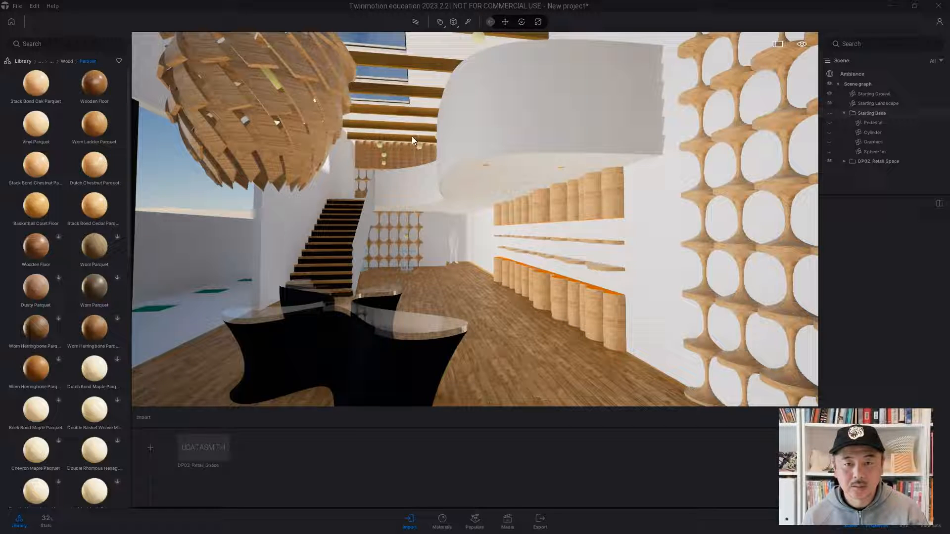
{"action": "key", "text": "ctrl+z"}
- Sample the floor's Basketball Court Floor material and set its UV scale to 1.44
{"action": "right_click_drag", "start_coordinate": [386, 185], "coordinate": [473, 265]}
{"action": "key", "text": "s"}
{"action": "key", "text": "w"}
{"action": "left_click", "coordinate": [468, 22]}
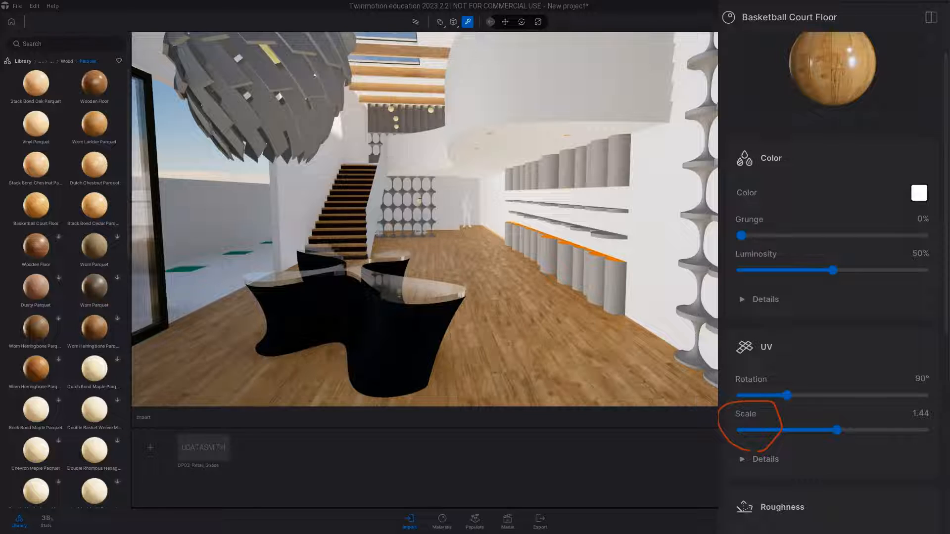
{"action": "key", "text": "s"}
{"action": "mouse_move", "coordinate": [474, 265]}
{"action": "right_mouse_down"}
{"action": "mouse_move", "coordinate": [396, 255]}
{"action": "mouse_move", "coordinate": [411, 235]}
{"action": "mouse_move", "coordinate": [516, 288]}
{"action": "mouse_move", "coordinate": [426, 209]}
{"action": "right_mouse_up"}
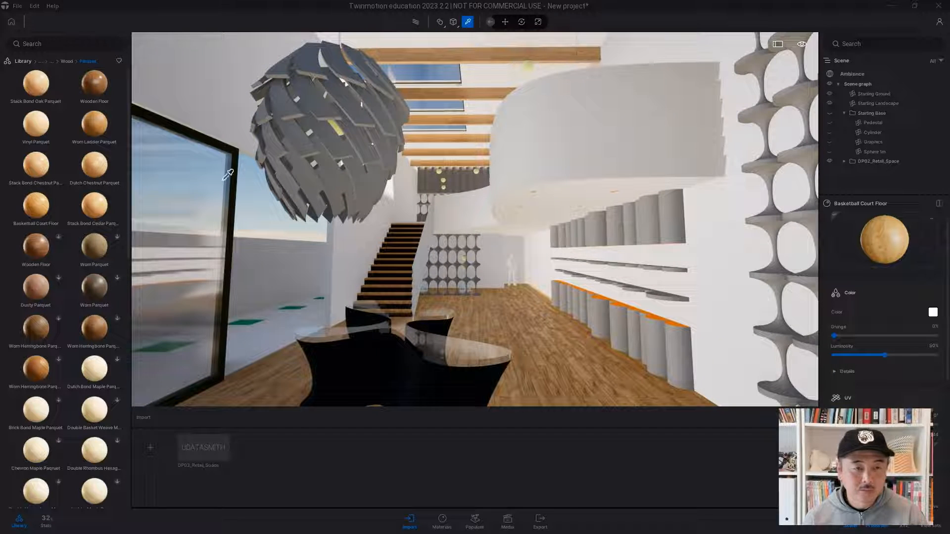
- Find Brushed Aluminum among the Megascans metal surfaces and apply it to the hanging leaf-shaped lamp
{"action": "left_click", "coordinate": [61, 61]}
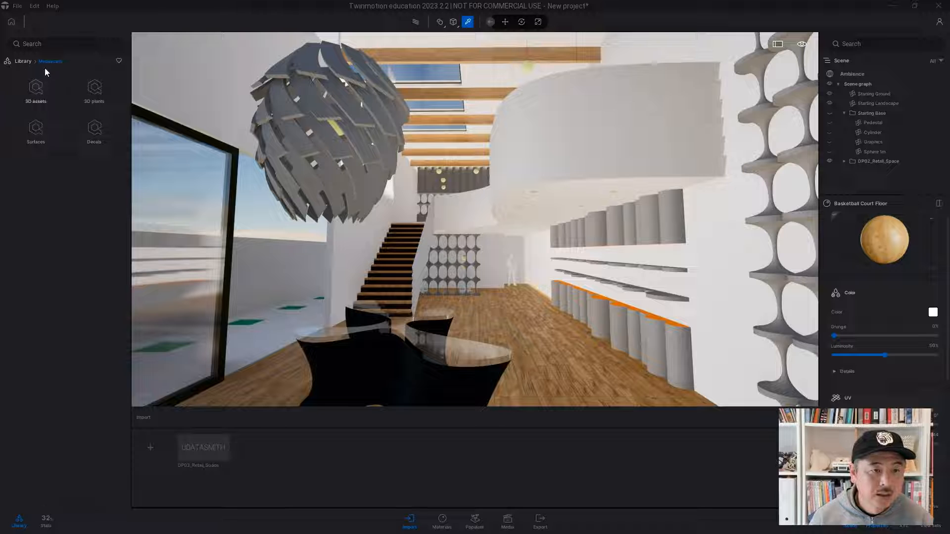
{"action": "left_click", "coordinate": [38, 130]}
{"action": "left_click", "coordinate": [36, 92]}
{"action": "left_click", "coordinate": [39, 95]}
{"action": "left_click_drag", "start_coordinate": [38, 88], "coordinate": [295, 103]}
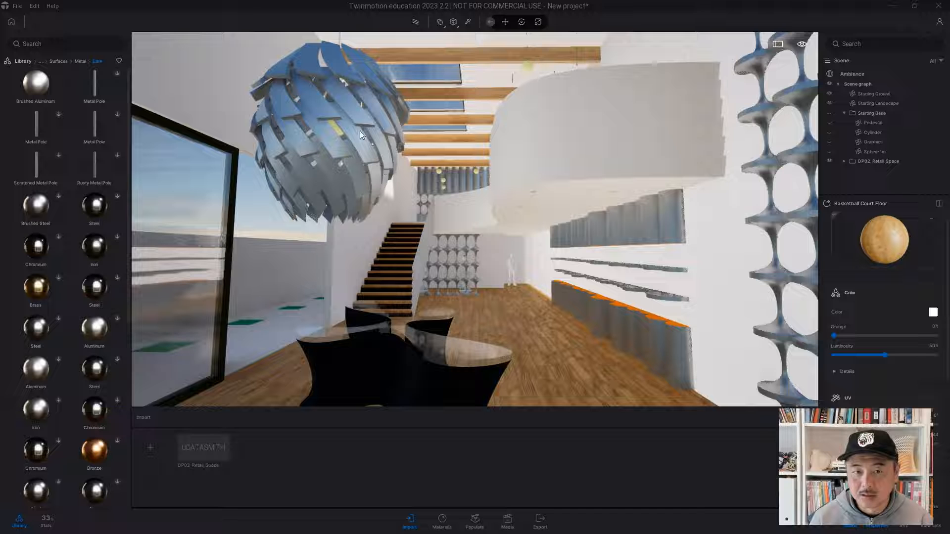
{"action": "left_click", "coordinate": [767, 225]}
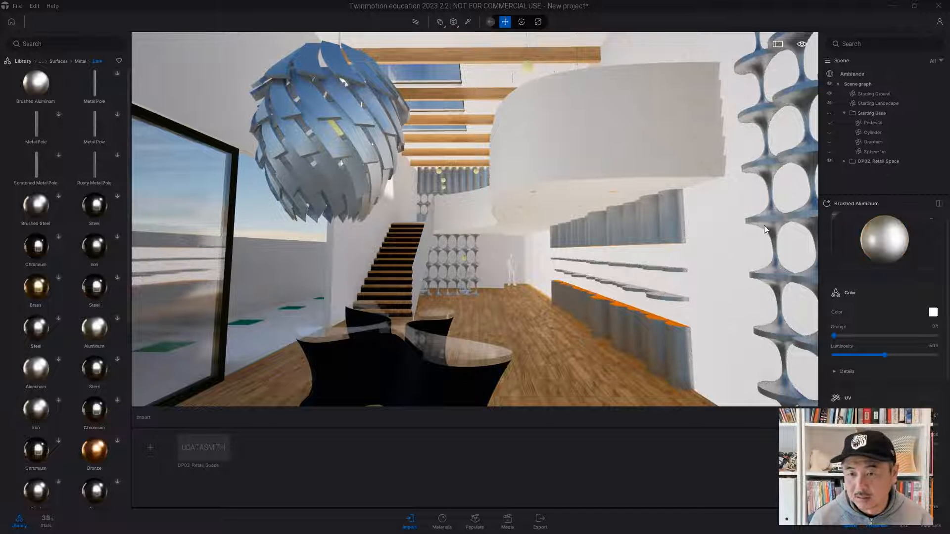
- Apply Brushed Aluminum to the black base of the curved glass-topped table
{"action": "right_click_drag", "start_coordinate": [479, 343], "coordinate": [478, 298]}
{"action": "key", "text": "s"}
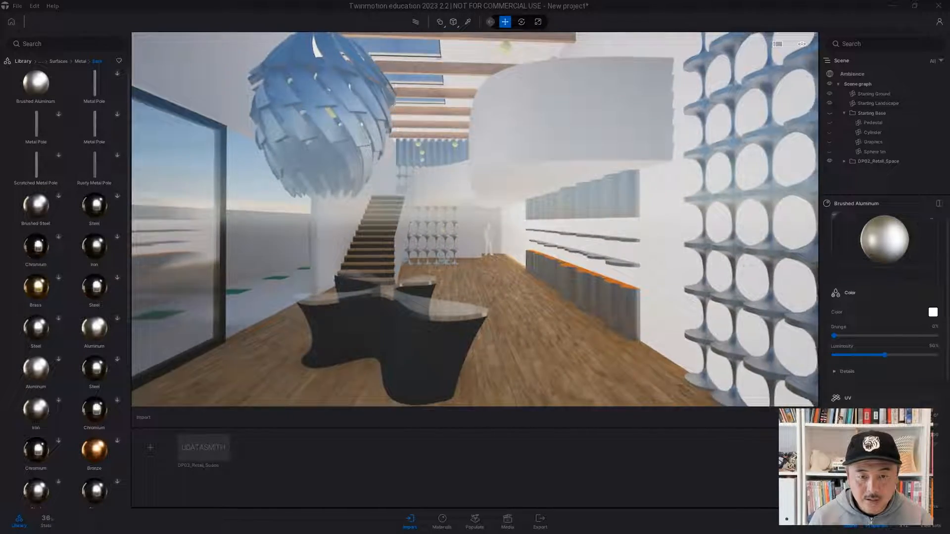
{"action": "key", "text": "w"}
{"action": "left_click_drag", "start_coordinate": [41, 84], "coordinate": [304, 366]}
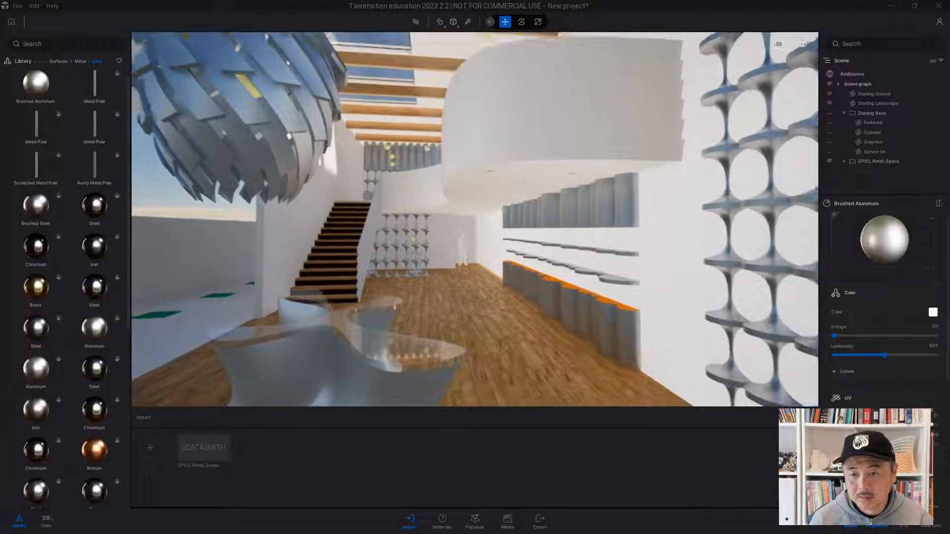
- Tint the table base's Brushed Aluminum light blue-grey with colour C6CDE1
{"action": "key", "text": "s"}
{"action": "key", "text": "w"}
{"action": "key", "text": "d"}
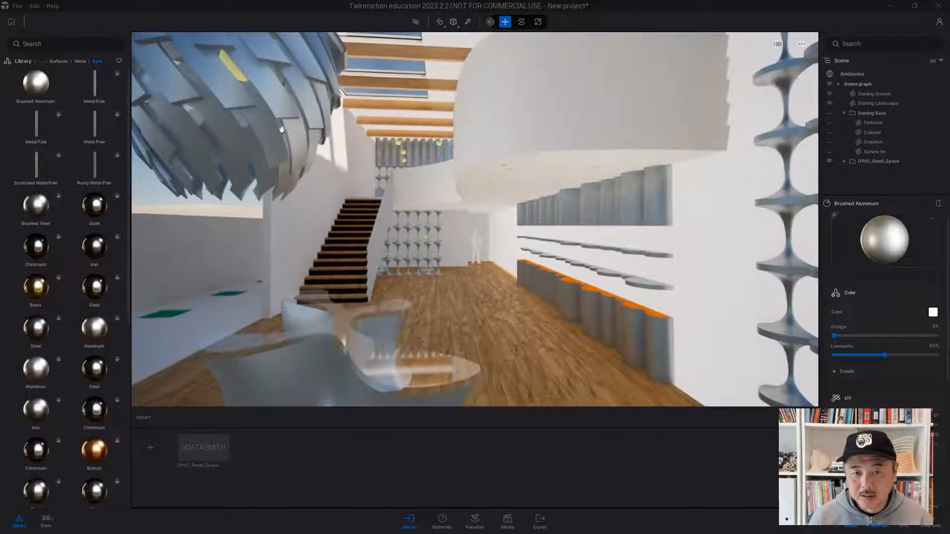
{"action": "key", "text": "a"}
{"action": "right_click_drag", "start_coordinate": [772, 345], "coordinate": [776, 344]}
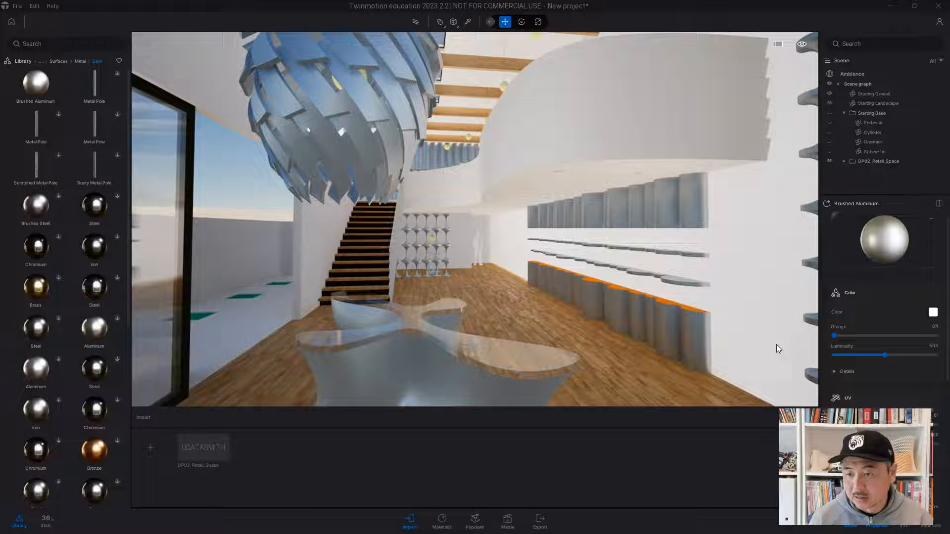
{"action": "left_click", "coordinate": [932, 313]}
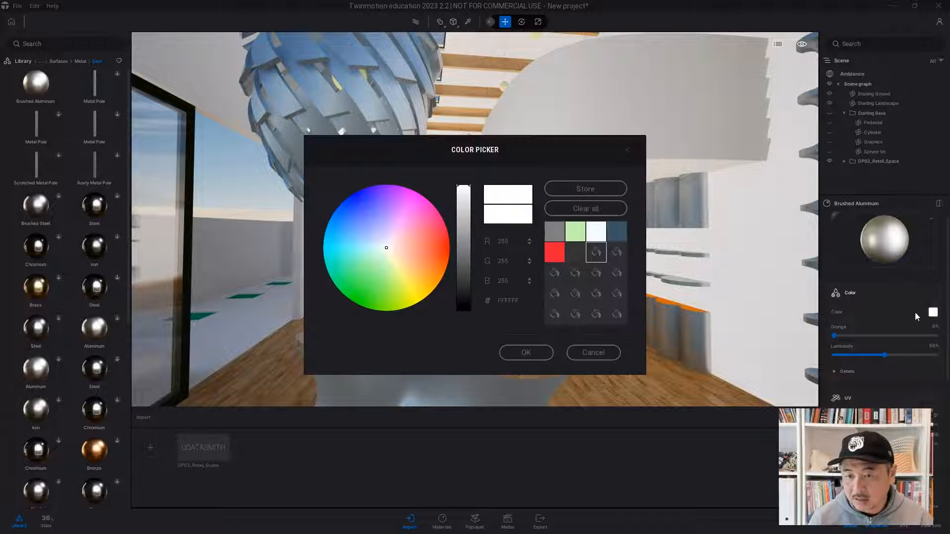
{"action": "left_click_drag", "start_coordinate": [490, 148], "coordinate": [724, 218]}
{"action": "left_click_drag", "start_coordinate": [705, 257], "coordinate": [705, 274]}
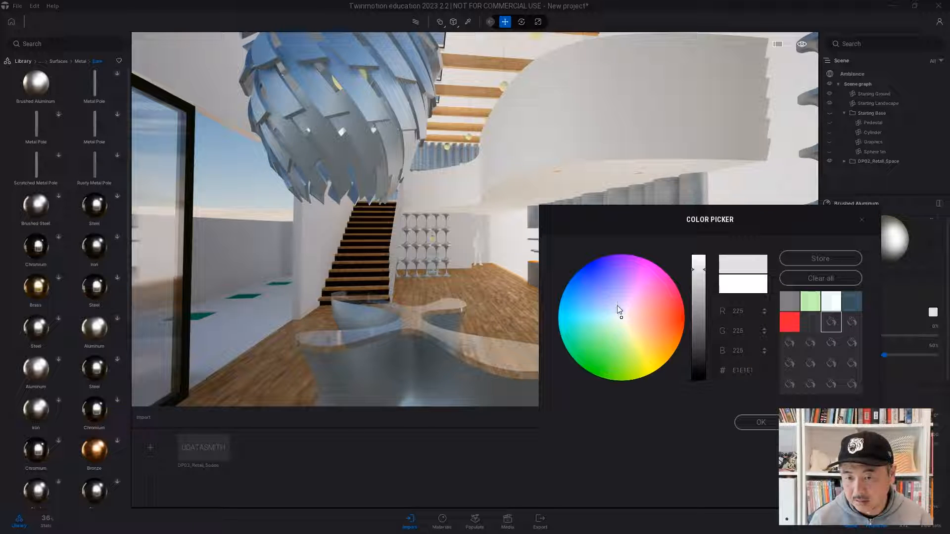
{"action": "left_click_drag", "start_coordinate": [621, 319], "coordinate": [616, 313]}
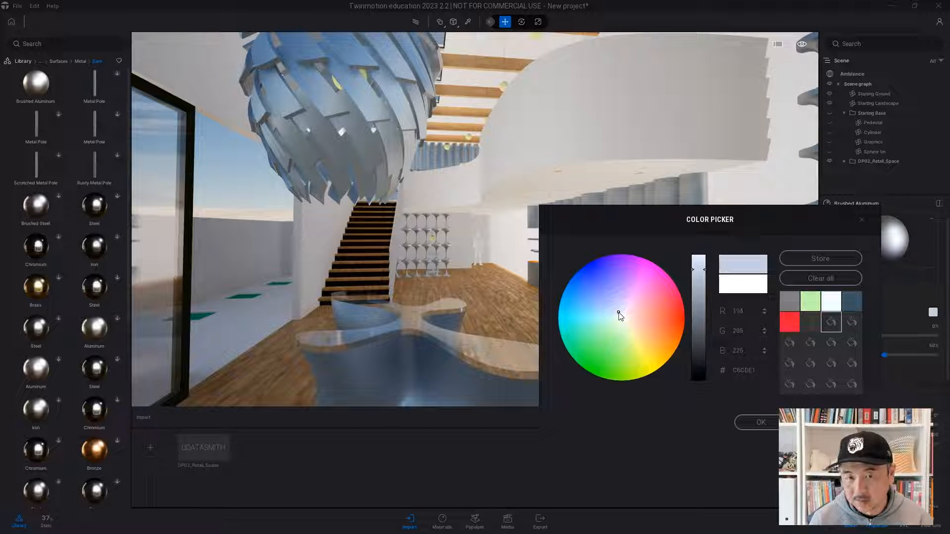
{"action": "left_click", "coordinate": [773, 422]}
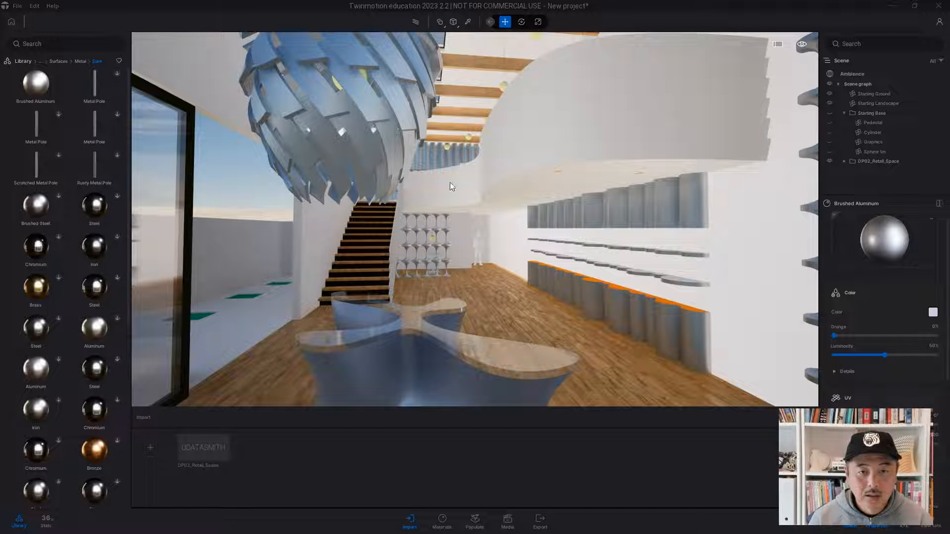
- Sample the table base's Brushed Aluminum material and enable its Two sided option
{"action": "scroll", "coordinate": [462, 315], "scroll_direction": "up", "scroll_amount": 4}
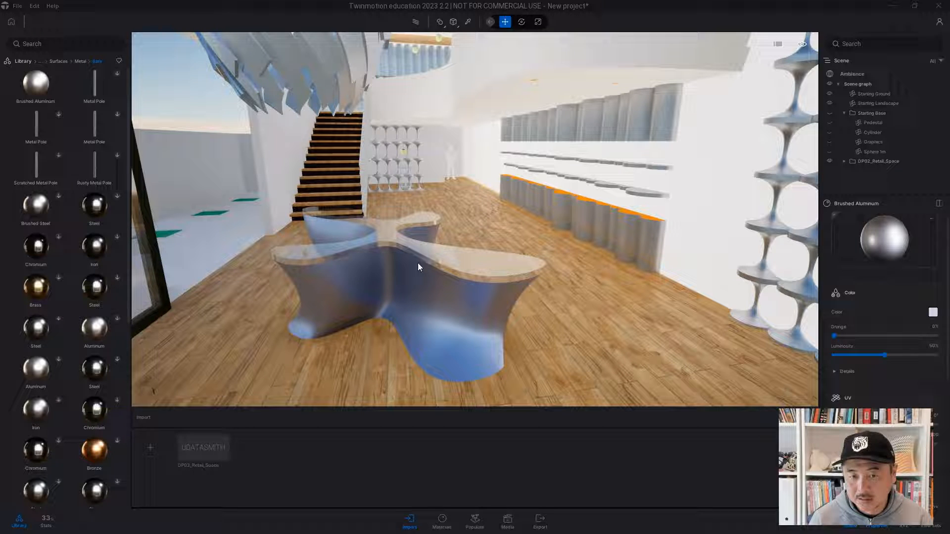
{"action": "left_click", "coordinate": [439, 303]}
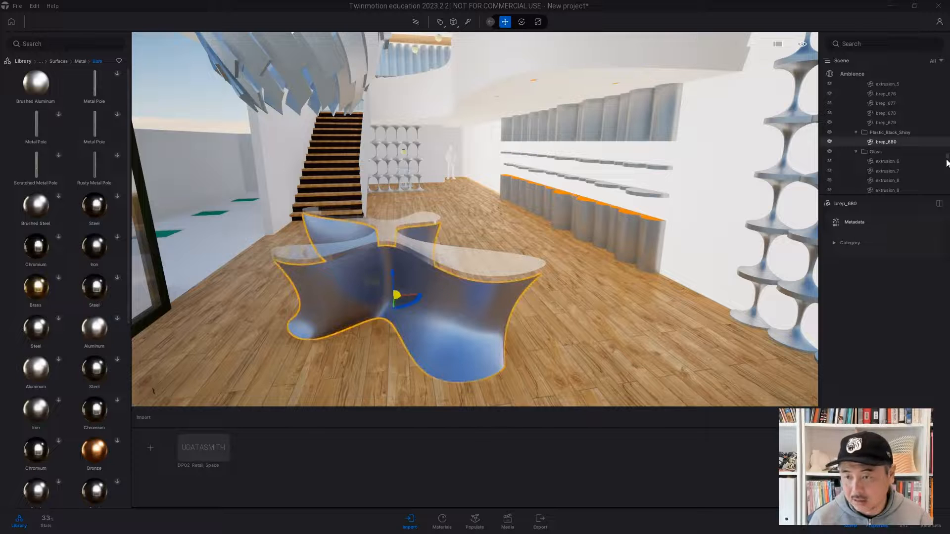
{"action": "left_click", "coordinate": [468, 22]}
{"action": "left_click", "coordinate": [426, 378]}
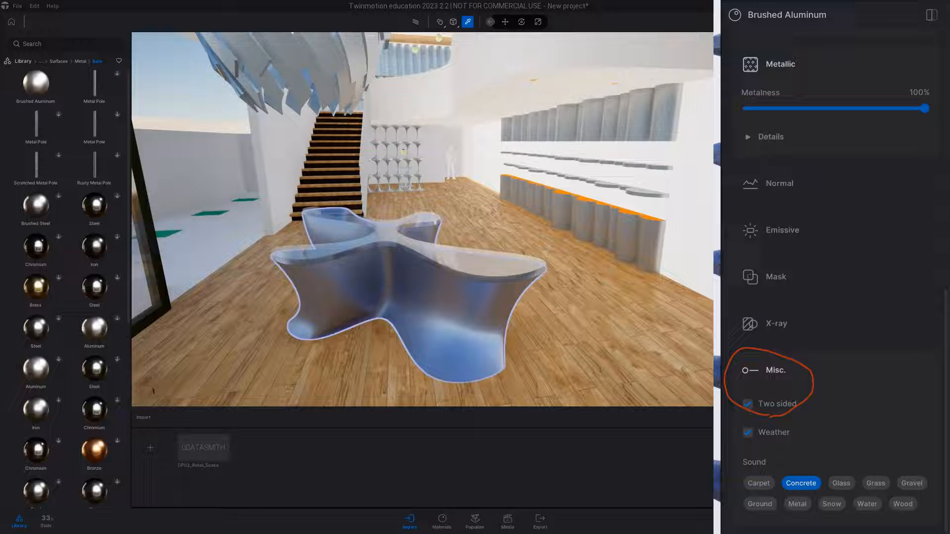
- Apply Brushed Aluminum to the large window's black frame and darken the material's colour
{"action": "right_click_drag", "start_coordinate": [422, 219], "coordinate": [213, 173]}
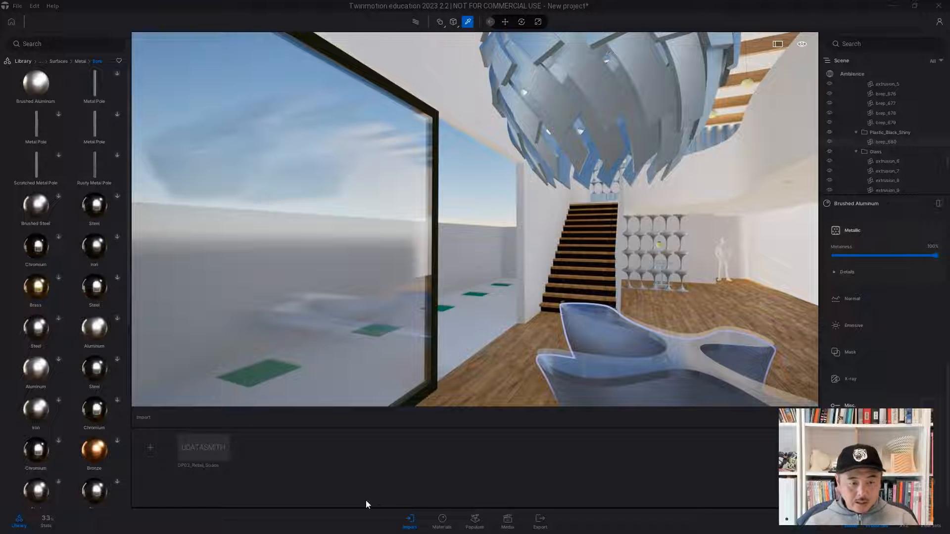
{"action": "mouse_move", "coordinate": [36, 84]}
{"action": "left_mouse_down"}
{"action": "mouse_move", "coordinate": [450, 127]}
{"action": "mouse_move", "coordinate": [433, 117]}
{"action": "left_mouse_up"}
{"action": "scroll", "coordinate": [898, 257], "scroll_direction": "up", "scroll_amount": 5}
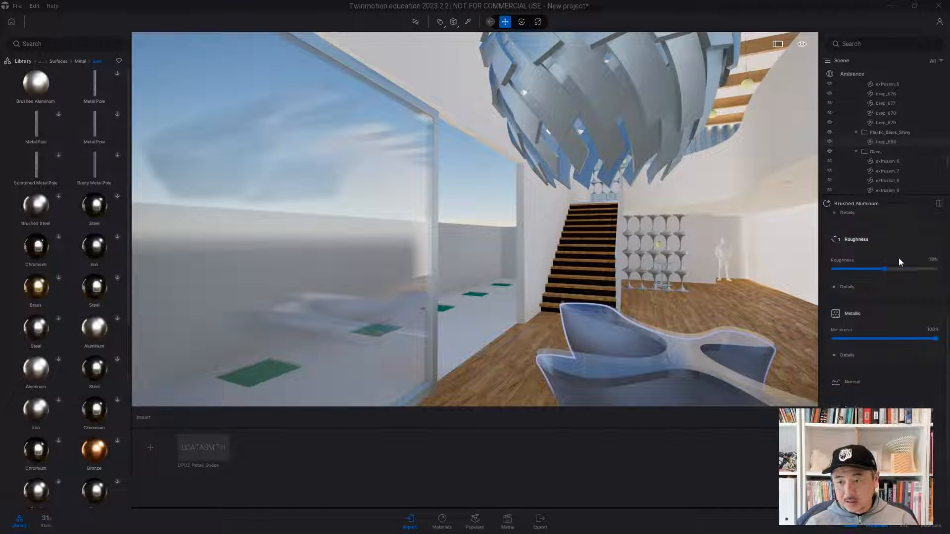
{"action": "left_click", "coordinate": [933, 278]}
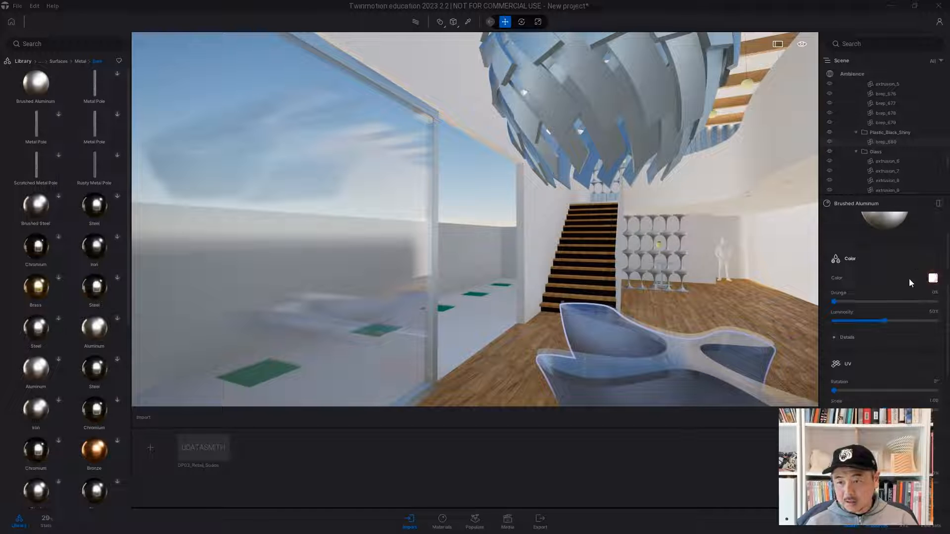
{"action": "left_click_drag", "start_coordinate": [462, 218], "coordinate": [463, 279]}
{"action": "left_click", "coordinate": [525, 352]}
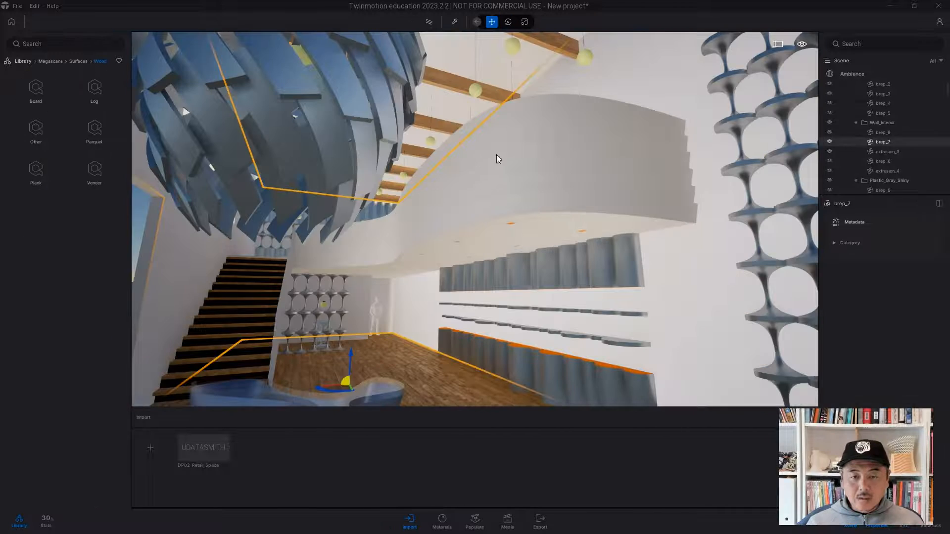
- Download Wooden Fiberboard from the Megascans wood board surfaces and apply it to the curved mezzanine balustrade
{"action": "left_click", "coordinate": [525, 129]}
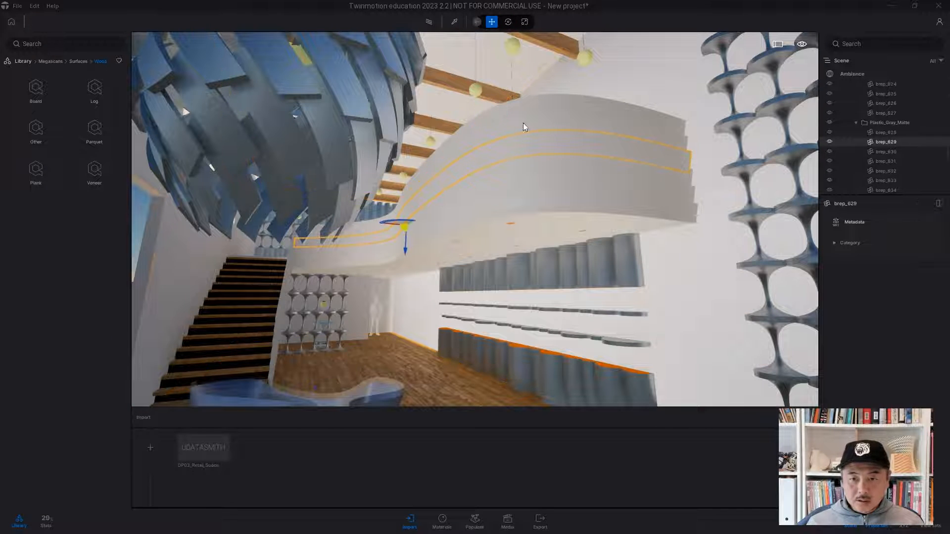
{"action": "right_click_drag", "start_coordinate": [634, 147], "coordinate": [631, 187]}
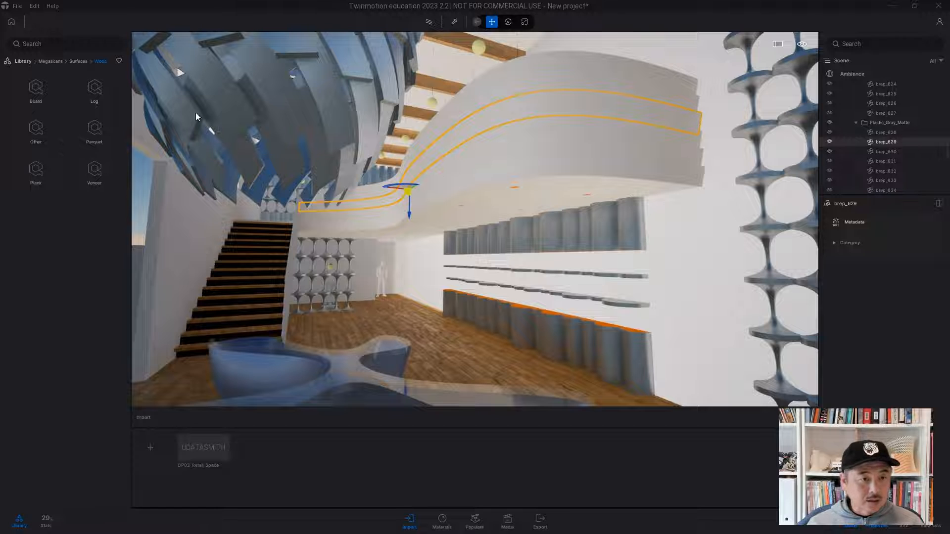
{"action": "left_click", "coordinate": [35, 87]}
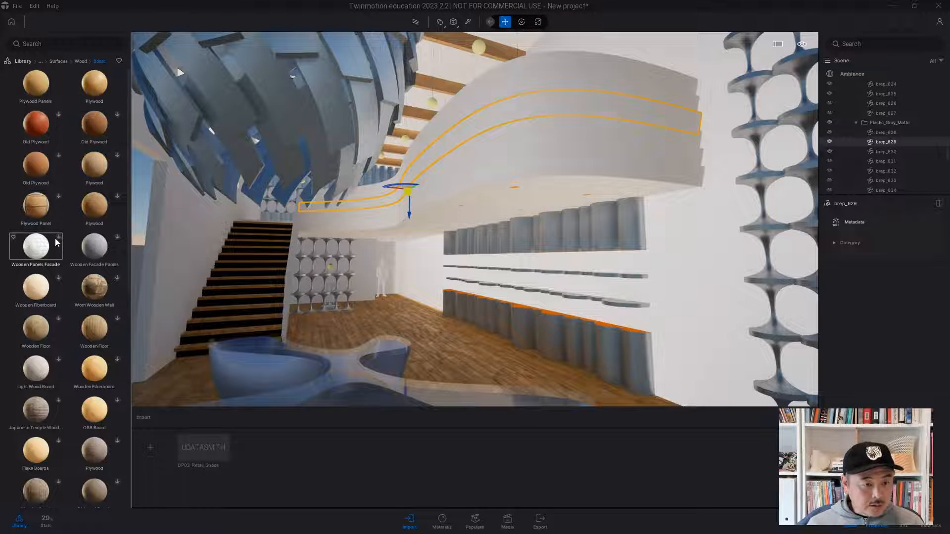
{"action": "scroll", "coordinate": [70, 258], "scroll_direction": "down", "scroll_amount": 2}
{"action": "left_click", "coordinate": [116, 299]}
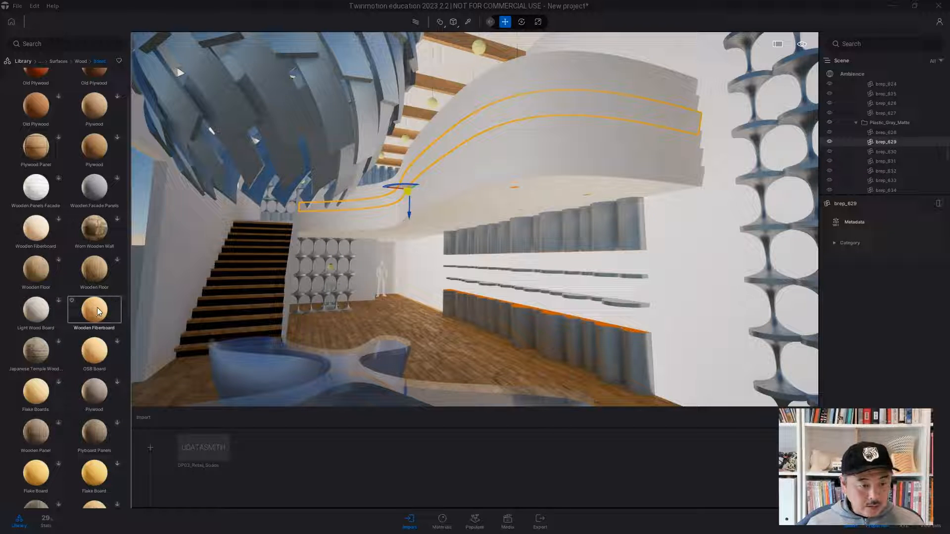
{"action": "left_click_drag", "start_coordinate": [94, 310], "coordinate": [471, 164]}
- Set the balustrade's Wooden Fiberboard UV scale to 1.53 and raise its Grunge to about a quarter
{"action": "mouse_move", "coordinate": [462, 170]}
{"action": "right_mouse_down"}
{"action": "mouse_move", "coordinate": [462, 196]}
{"action": "mouse_move", "coordinate": [462, 163]}
{"action": "right_mouse_up"}
{"action": "key", "text": "s"}
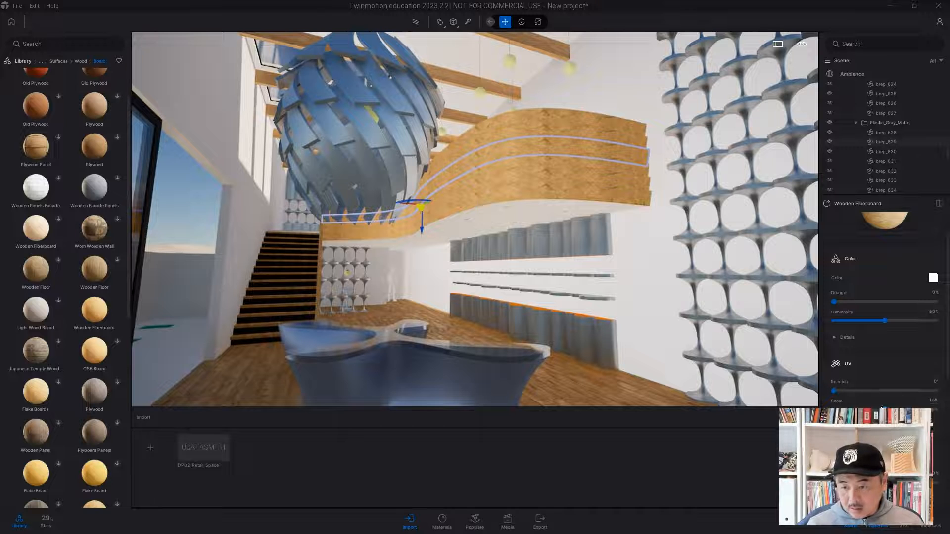
{"action": "left_click_drag", "start_coordinate": [883, 409], "coordinate": [885, 407]}
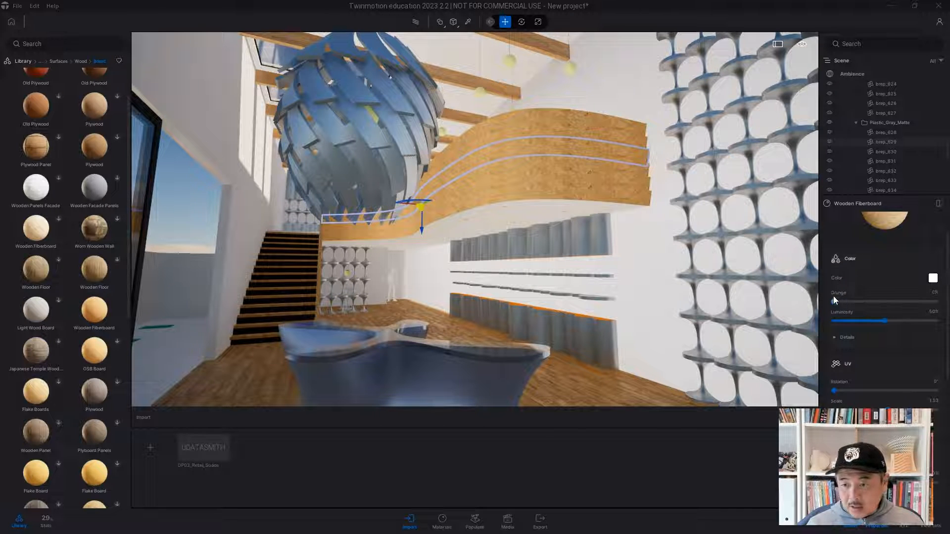
{"action": "left_click_drag", "start_coordinate": [835, 300], "coordinate": [861, 303]}
- Download the darker Cast In Situ Concrete material from the Megascans concrete slab surfaces, with the outdoor area in view
{"action": "right_click_drag", "start_coordinate": [532, 262], "coordinate": [507, 256]}
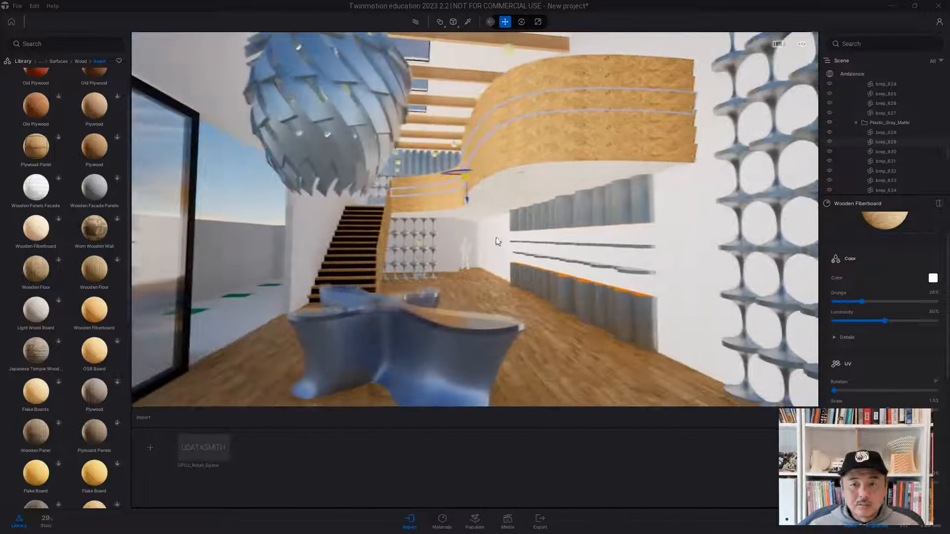
{"action": "left_click", "coordinate": [465, 38]}
{"action": "middle_click_drag", "start_coordinate": [466, 177], "coordinate": [567, 180]}
{"action": "right_click_drag", "start_coordinate": [566, 180], "coordinate": [470, 183]}
{"action": "middle_click_drag", "start_coordinate": [470, 183], "coordinate": [371, 158]}
{"action": "right_click_drag", "start_coordinate": [569, 297], "coordinate": [479, 310]}
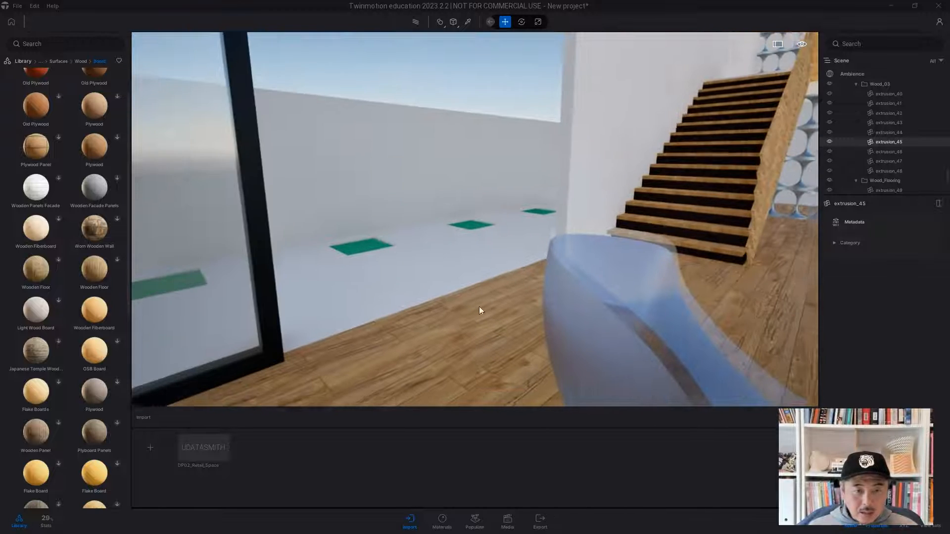
{"action": "left_click", "coordinate": [58, 60]}
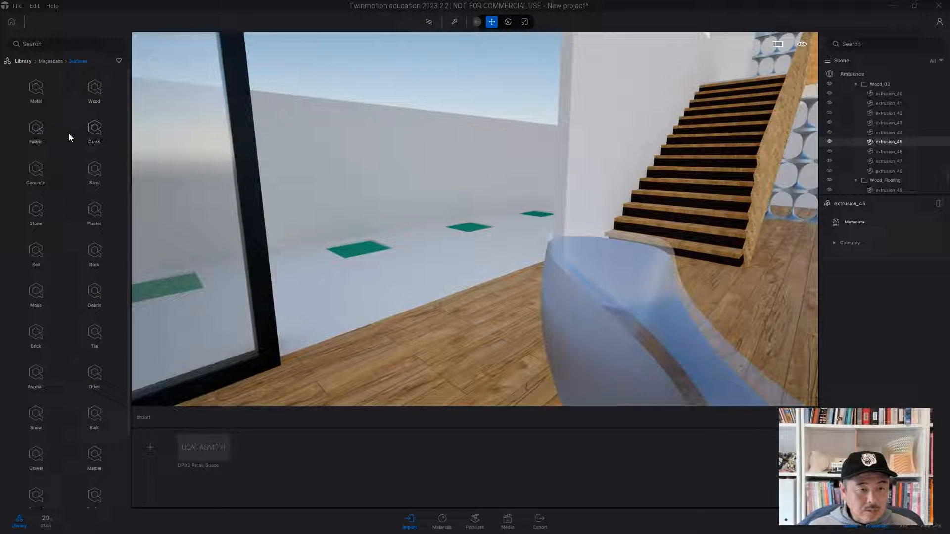
{"action": "left_click", "coordinate": [32, 172]}
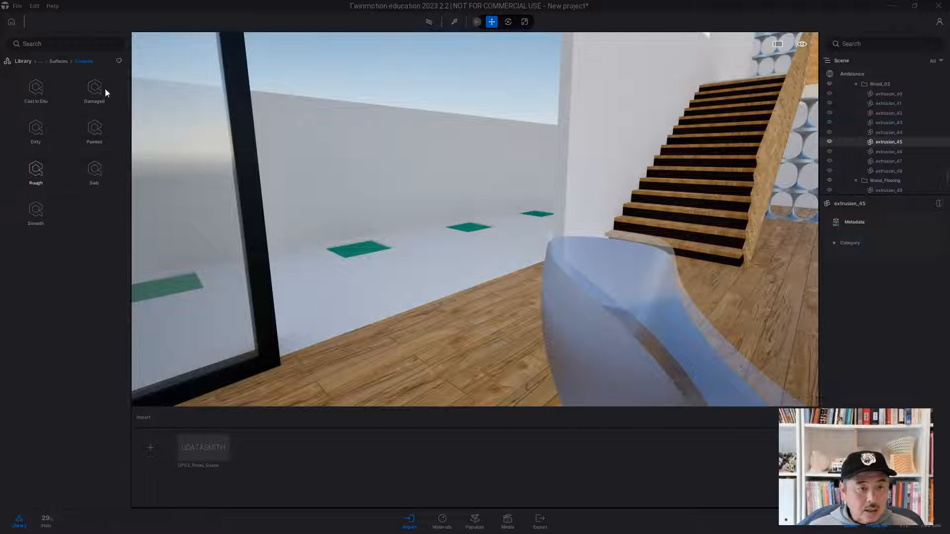
{"action": "left_click", "coordinate": [94, 170]}
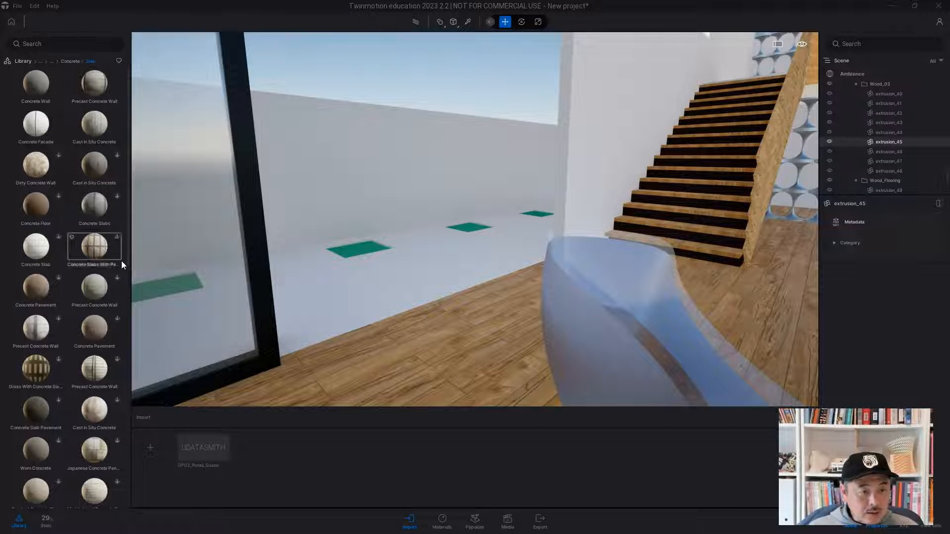
{"action": "scroll", "coordinate": [98, 319], "scroll_direction": "down", "scroll_amount": 1}
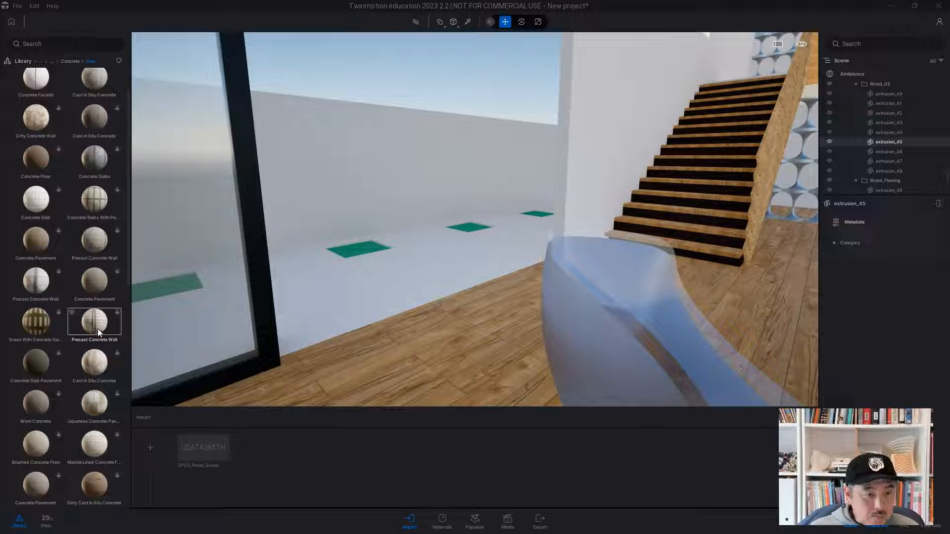
{"action": "scroll", "coordinate": [99, 293], "scroll_direction": "up", "scroll_amount": 1}
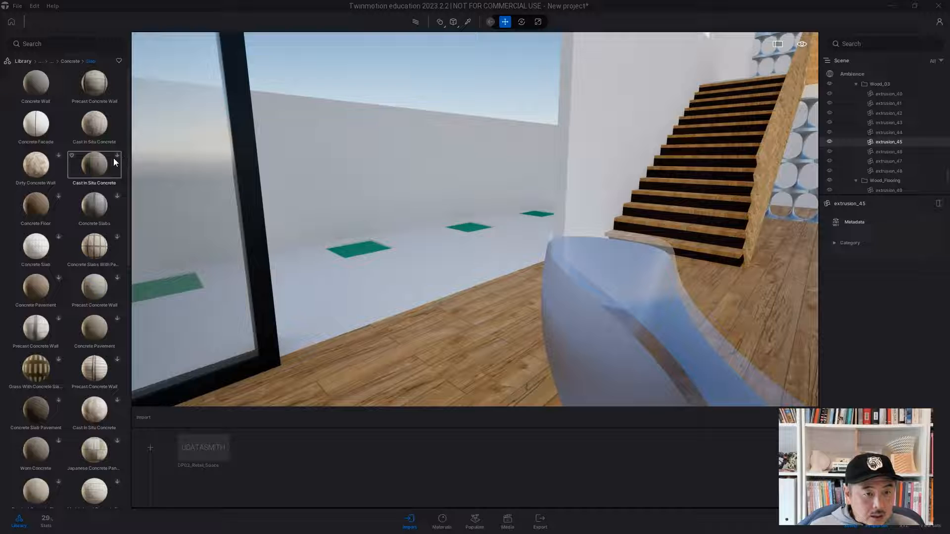
{"action": "left_click", "coordinate": [117, 155]}
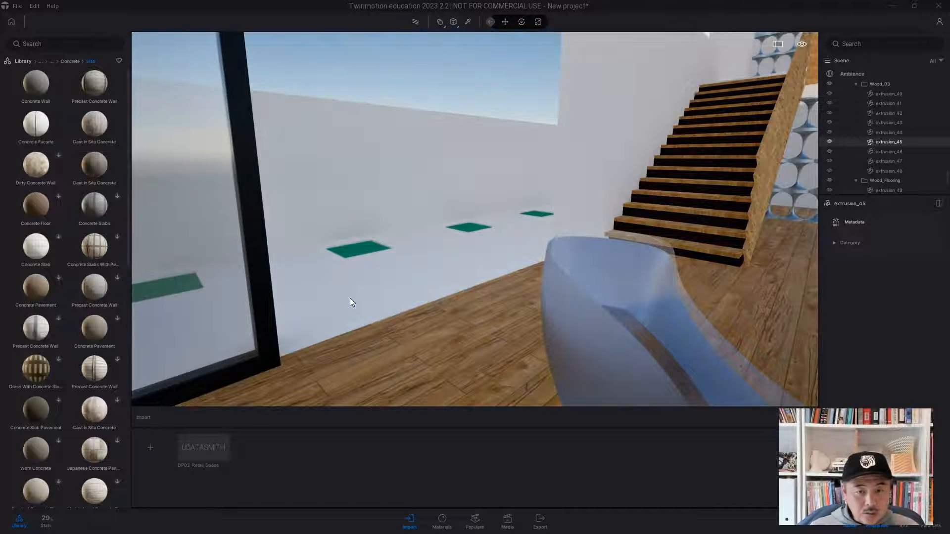
- Apply Cast In Situ Concrete to the outdoor wall and ground and set its UV scale to 0.21
{"action": "left_click", "coordinate": [349, 298]}
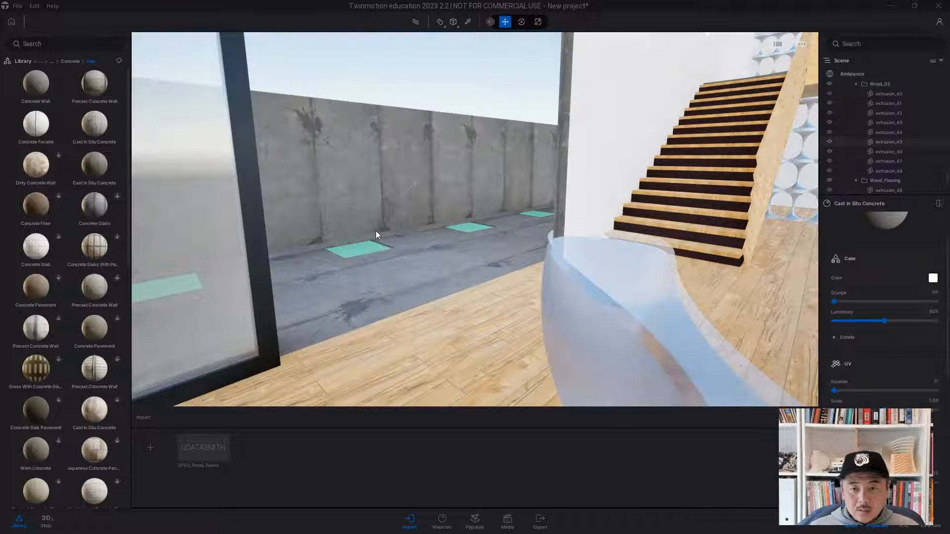
{"action": "right_click_drag", "start_coordinate": [355, 275], "coordinate": [384, 307]}
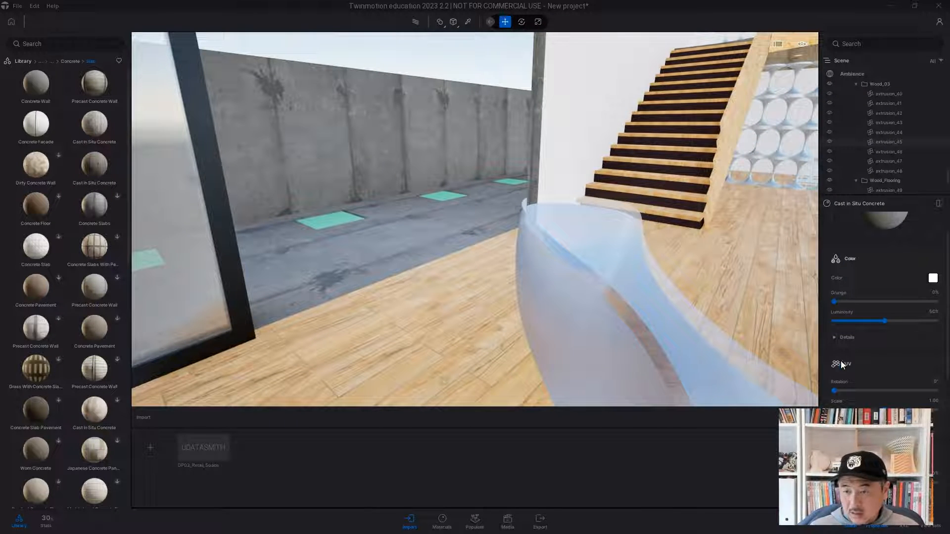
{"action": "left_click_drag", "start_coordinate": [884, 409], "coordinate": [840, 407]}
- Apply Fresh Wall Plaster from the Megascans painted plaster surfaces to the white interior wall beside the shelving
{"action": "right_click_drag", "start_coordinate": [578, 322], "coordinate": [707, 223]}
{"action": "right_click_drag", "start_coordinate": [588, 164], "coordinate": [589, 159]}
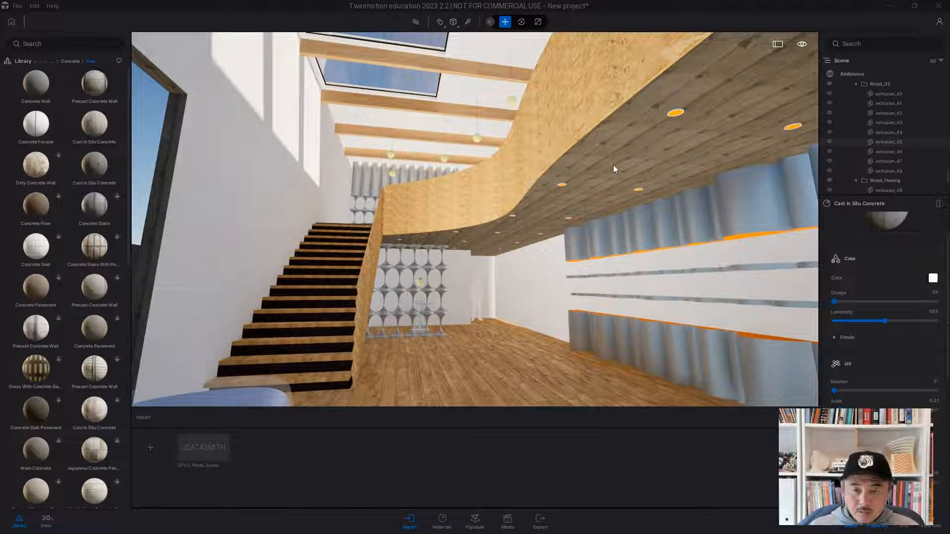
{"action": "right_click_drag", "start_coordinate": [525, 296], "coordinate": [435, 261]}
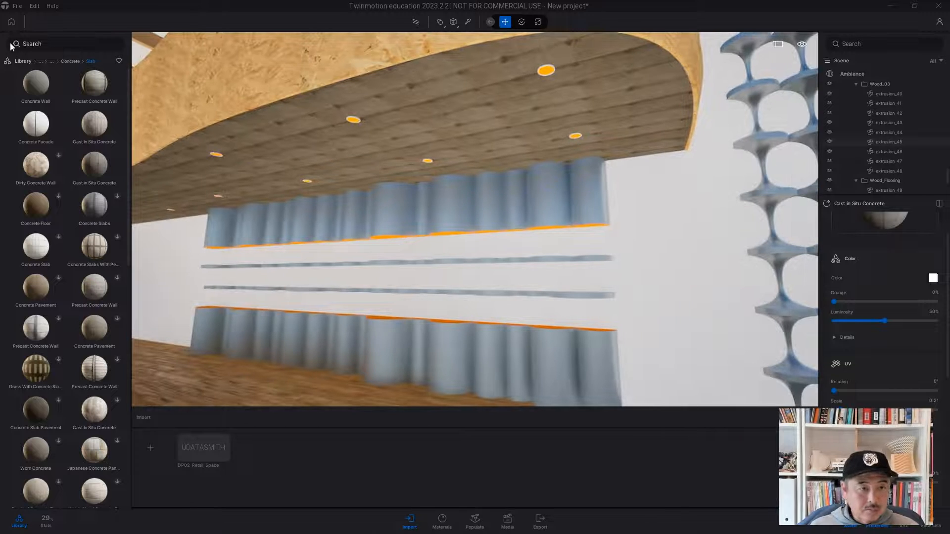
{"action": "left_click", "coordinate": [53, 61]}
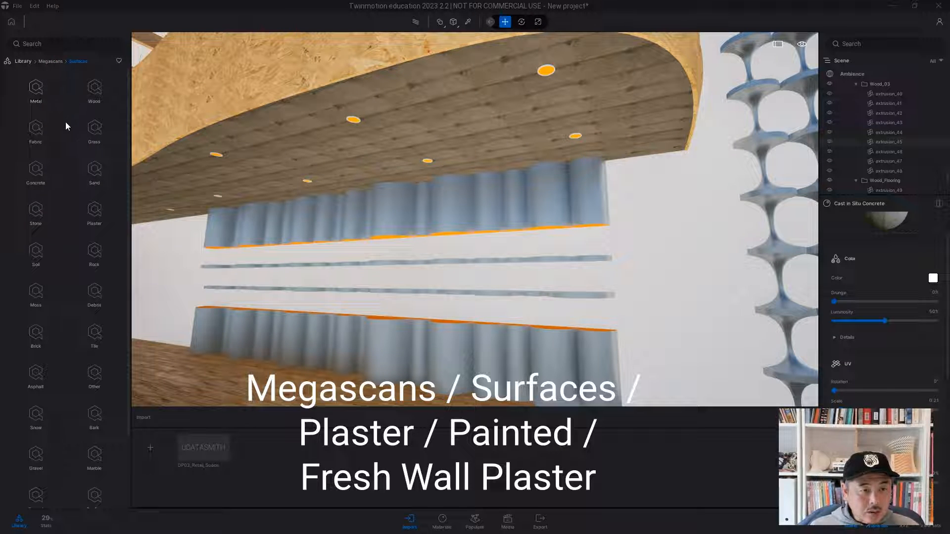
{"action": "left_click", "coordinate": [94, 210]}
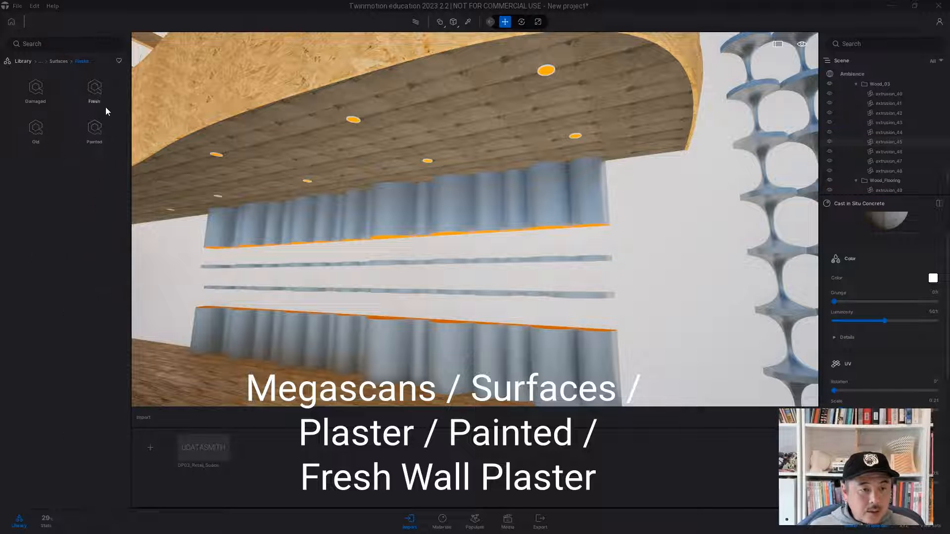
{"action": "left_click", "coordinate": [93, 131]}
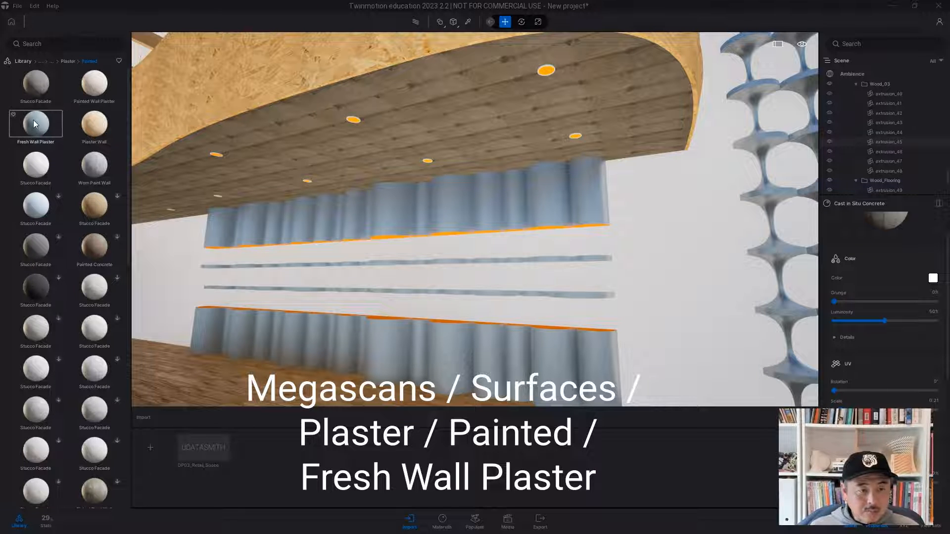
{"action": "left_click_drag", "start_coordinate": [34, 120], "coordinate": [660, 283]}
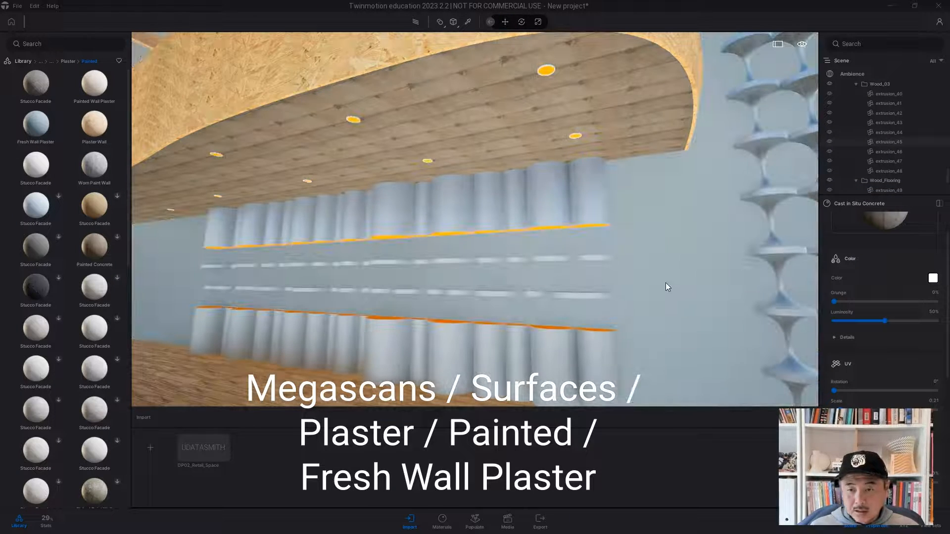
- Reset the Fresh Wall Plaster's colour texture to Default
{"action": "right_click_drag", "start_coordinate": [667, 280], "coordinate": [727, 297]}
{"action": "key", "text": "w"}
{"action": "key", "text": "w"}
{"action": "key", "text": "s"}
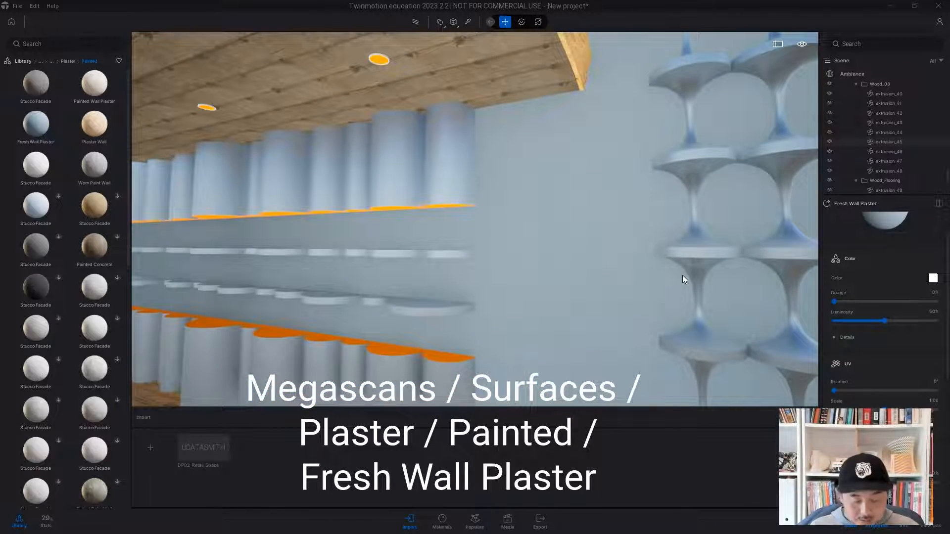
{"action": "key", "text": "w"}
{"action": "key", "text": "w"}
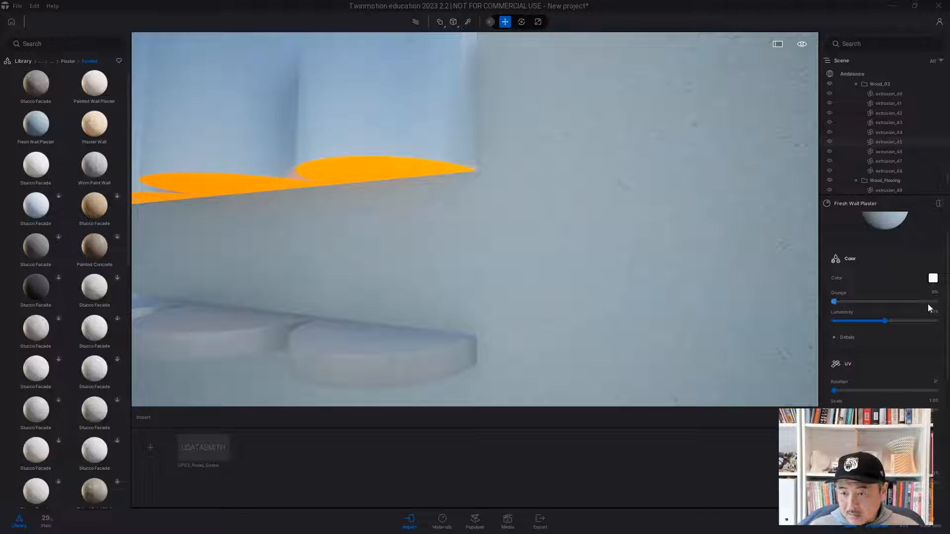
{"action": "scroll", "coordinate": [928, 312], "scroll_direction": "up", "scroll_amount": 1}
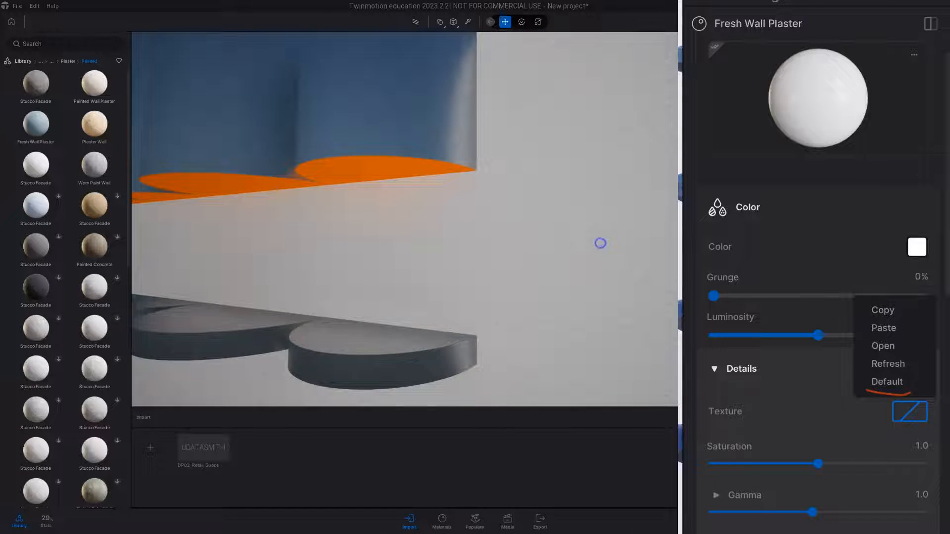
- Switch material application to Apply to object and put the Fresh Wall Plaster on the mezzanine's underside
{"action": "right_click_drag", "start_coordinate": [600, 243], "coordinate": [462, 210]}
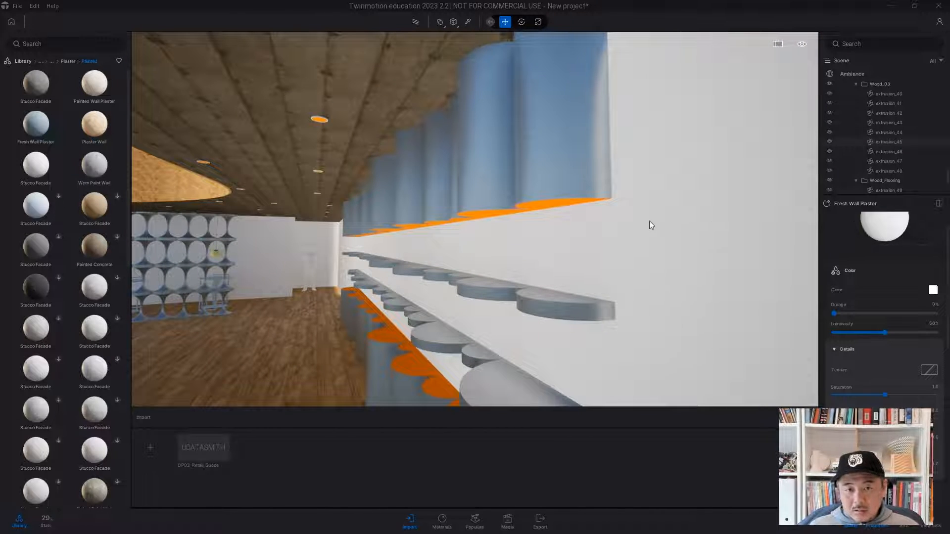
{"action": "right_click_drag", "start_coordinate": [325, 149], "coordinate": [139, 133]}
{"action": "right_click_drag", "start_coordinate": [613, 53], "coordinate": [528, 85]}
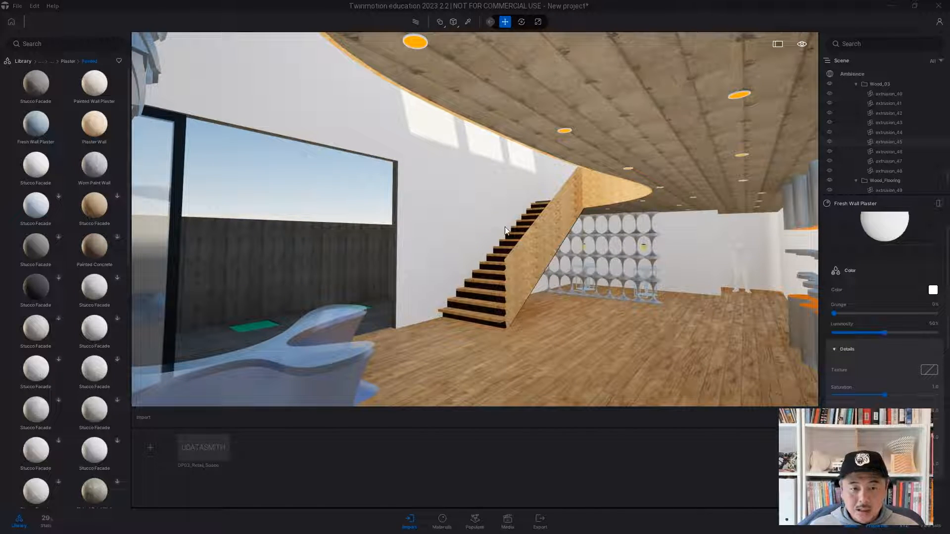
{"action": "left_click", "coordinate": [444, 27]}
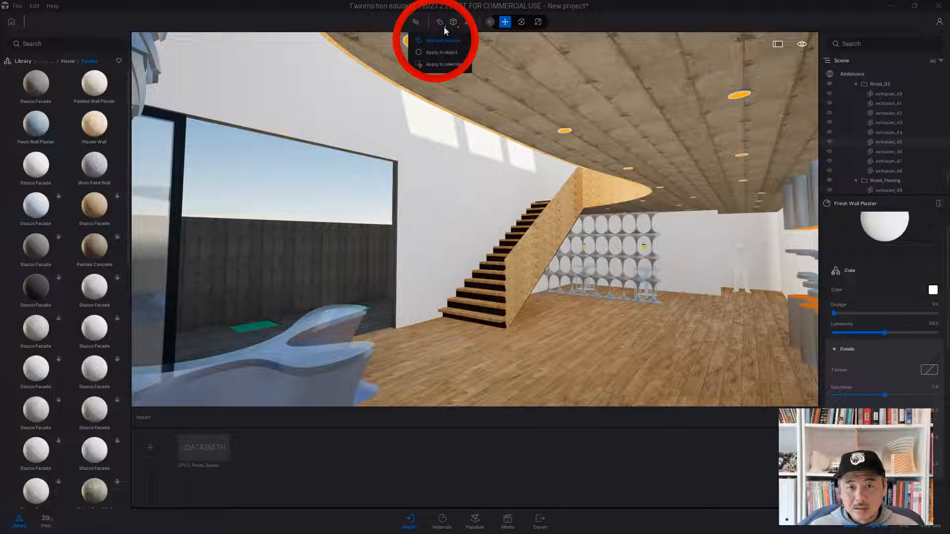
{"action": "left_click", "coordinate": [442, 53]}
{"action": "left_click_drag", "start_coordinate": [885, 226], "coordinate": [631, 132]}
- Create a new standard material in the scene's materials and rename it light
{"action": "right_click_drag", "start_coordinate": [530, 232], "coordinate": [772, 235]}
{"action": "right_click_drag", "start_coordinate": [547, 255], "coordinate": [563, 253]}
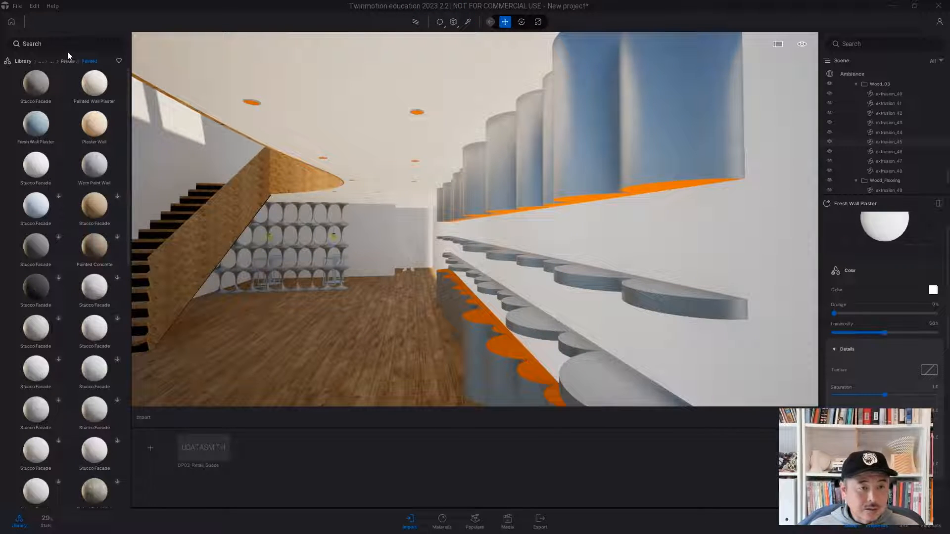
{"action": "left_click", "coordinate": [22, 61]}
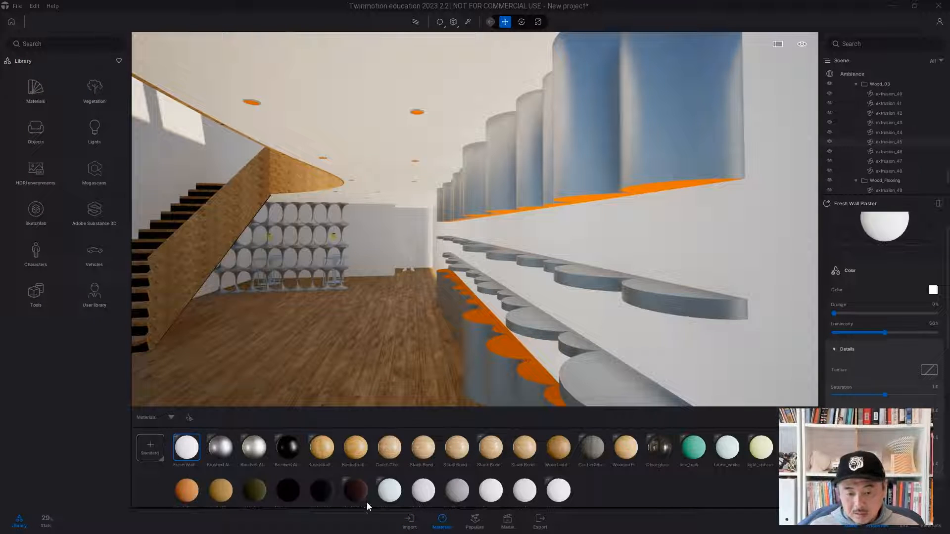
{"action": "left_click", "coordinate": [148, 446]}
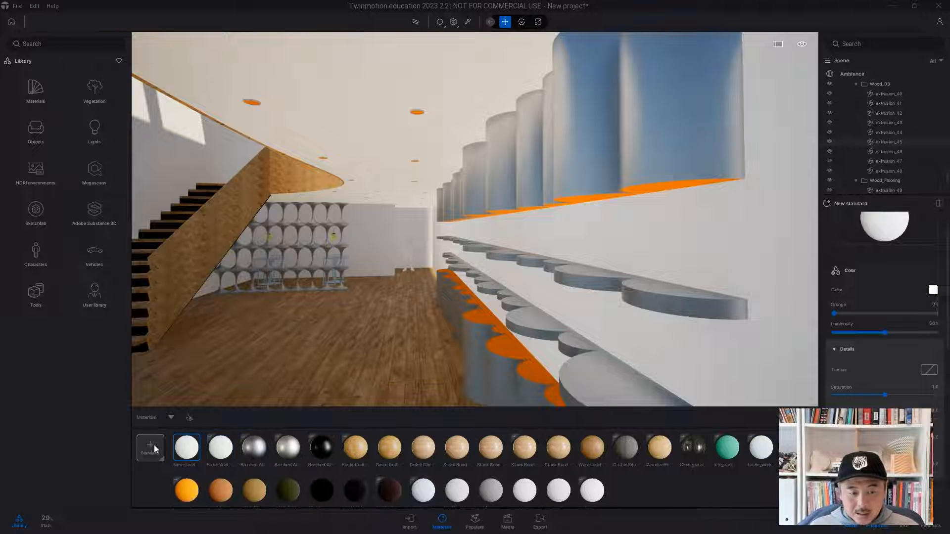
{"action": "right_click", "coordinate": [183, 437]}
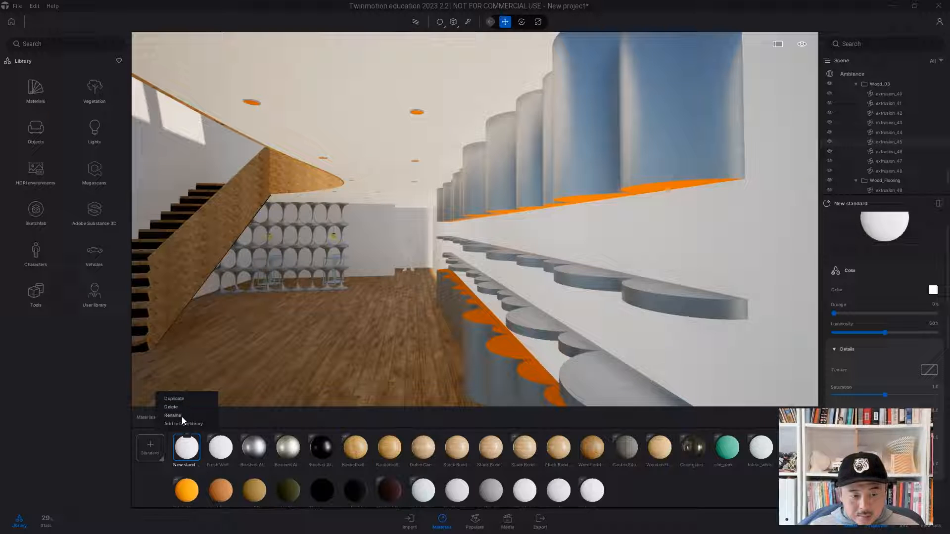
{"action": "left_click", "coordinate": [182, 416]}
{"action": "type", "text": "light"}
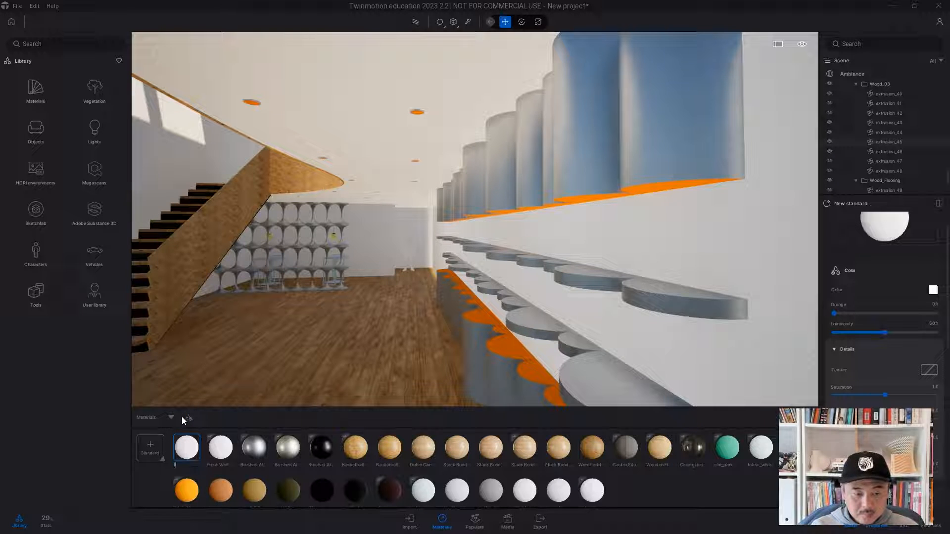
{"action": "key", "text": "Return"}
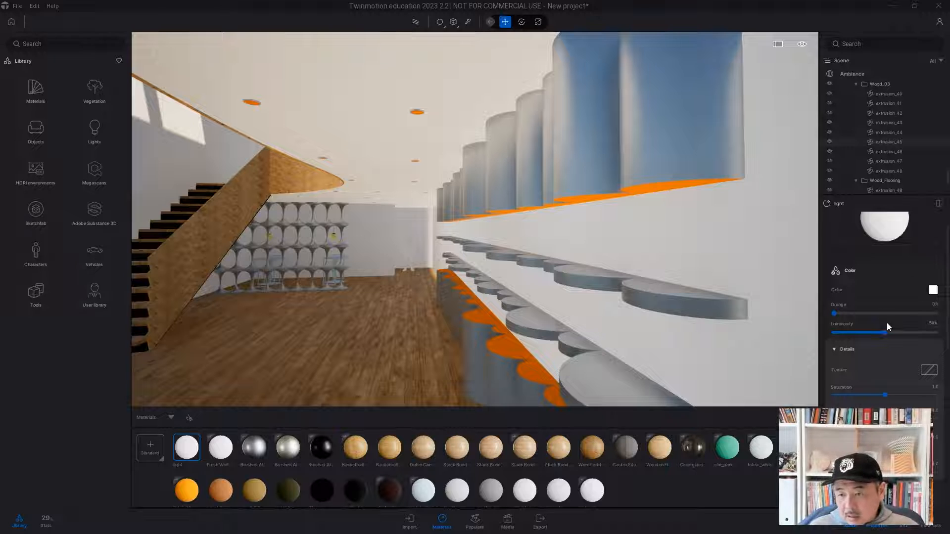
- Make the light material emissive by raising its Glow slightly above zero
{"action": "scroll", "coordinate": [886, 322], "scroll_direction": "down", "scroll_amount": 2}
{"action": "scroll", "coordinate": [923, 405], "scroll_direction": "down", "scroll_amount": 3}
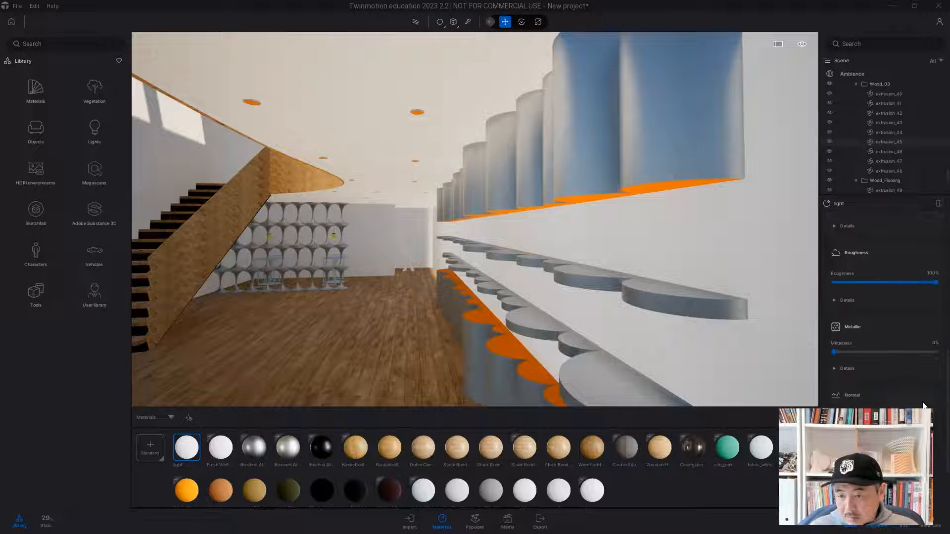
{"action": "scroll", "coordinate": [923, 406], "scroll_direction": "down", "scroll_amount": 2}
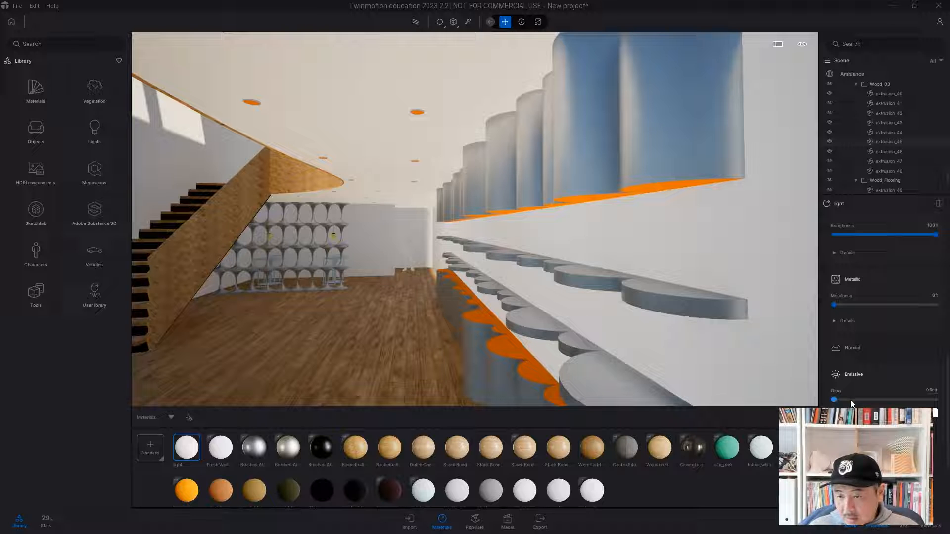
{"action": "left_click_drag", "start_coordinate": [833, 398], "coordinate": [836, 399]}
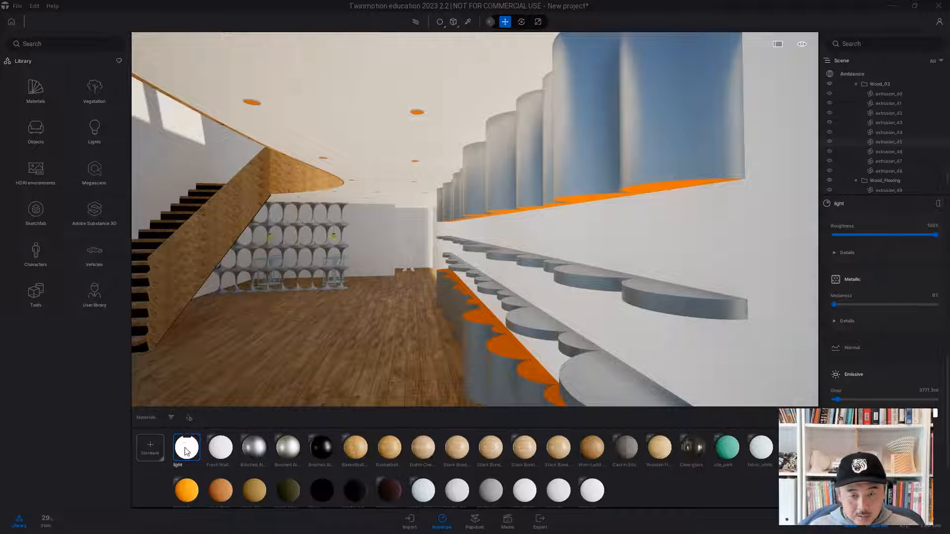
- Switch material application to Replace material and put the light material on the orange shelf surfaces and the yellow-green pendant lights
{"action": "left_click_drag", "start_coordinate": [476, 380], "coordinate": [191, 440]}
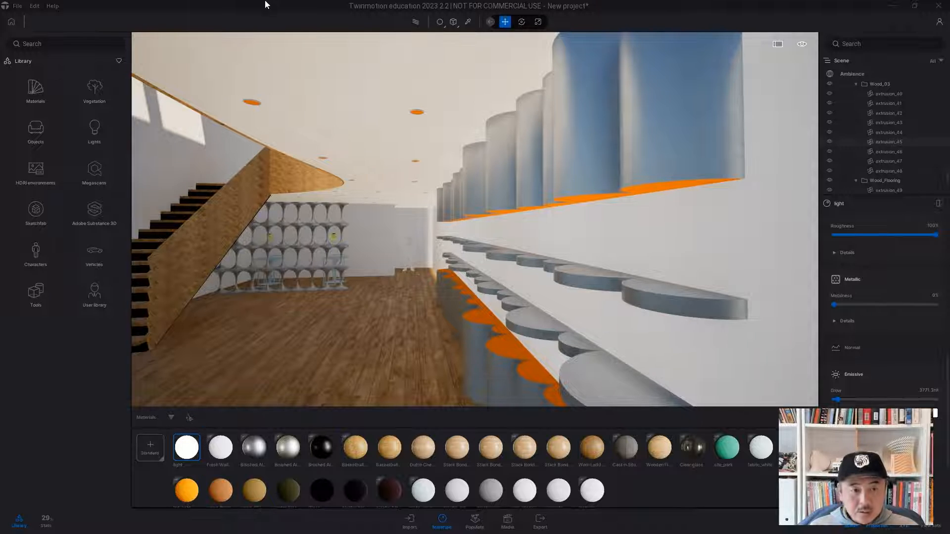
{"action": "left_click", "coordinate": [443, 25]}
{"action": "left_click", "coordinate": [444, 38]}
{"action": "left_click_drag", "start_coordinate": [184, 447], "coordinate": [512, 343]}
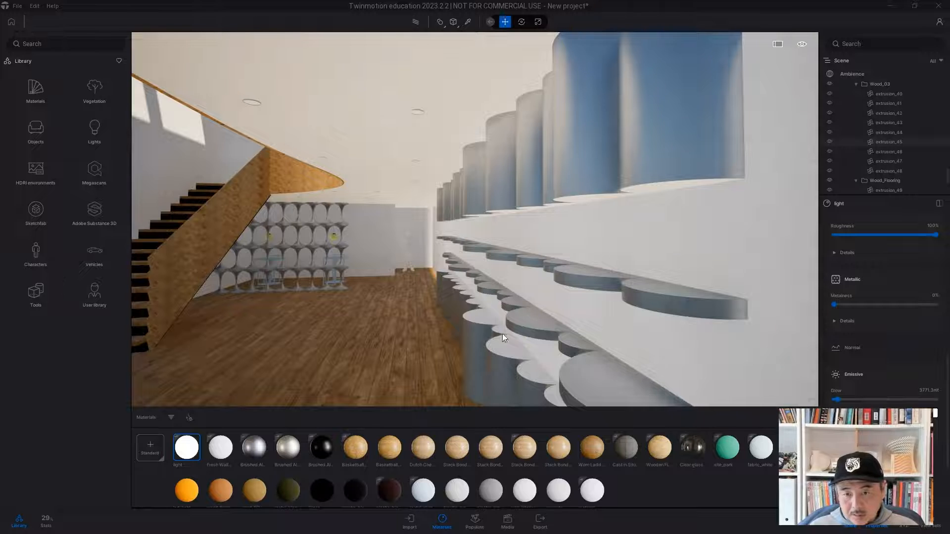
{"action": "left_click_drag", "start_coordinate": [186, 454], "coordinate": [333, 235]}
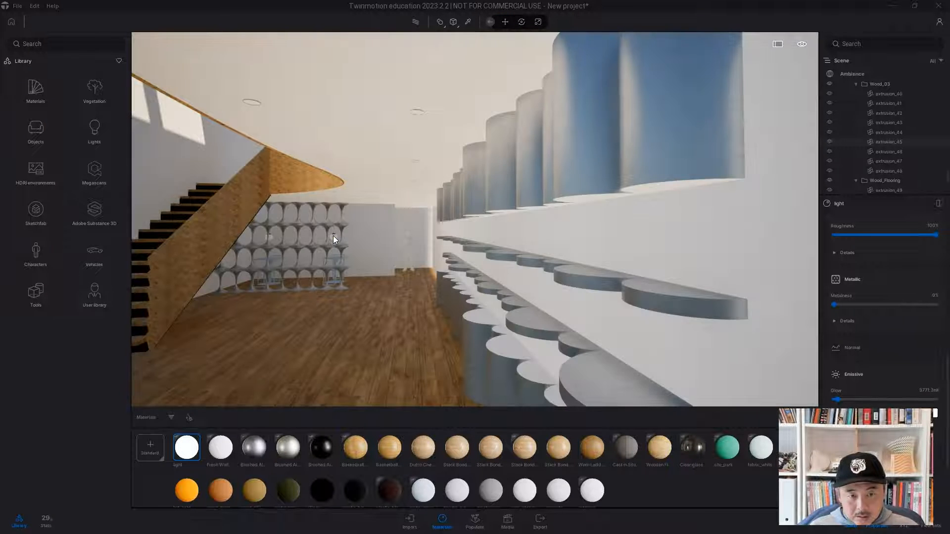
- Tint the light material's emissive colour to a slightly warm off-white
{"action": "left_click", "coordinate": [935, 414]}
{"action": "left_click_drag", "start_coordinate": [386, 249], "coordinate": [389, 251]}
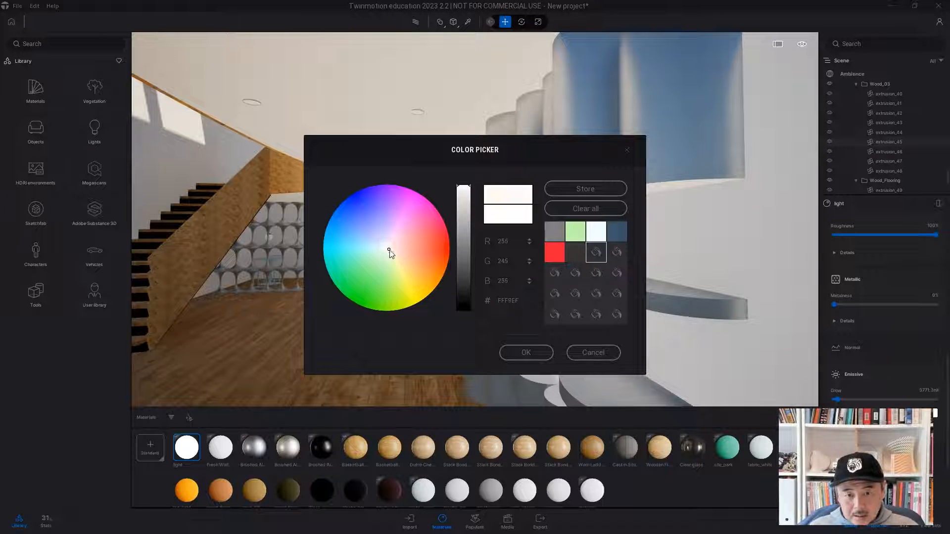
{"action": "left_click", "coordinate": [519, 353]}
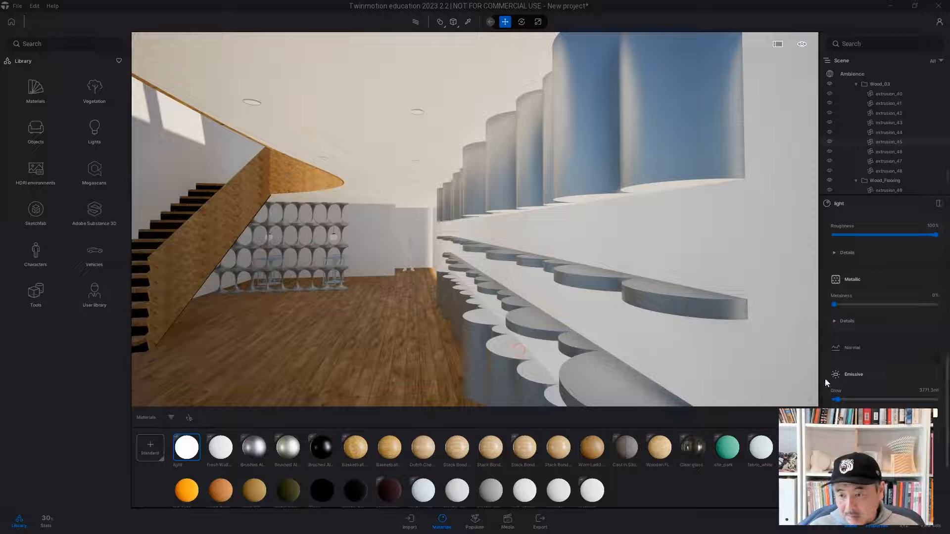
- Adjust the light material's Glow to about 7177 nit, judging the brightness from a wider view of the interior
{"action": "mouse_move", "coordinate": [839, 401]}
{"action": "left_mouse_down"}
{"action": "mouse_move", "coordinate": [907, 399]}
{"action": "mouse_move", "coordinate": [836, 403]}
{"action": "left_mouse_up"}
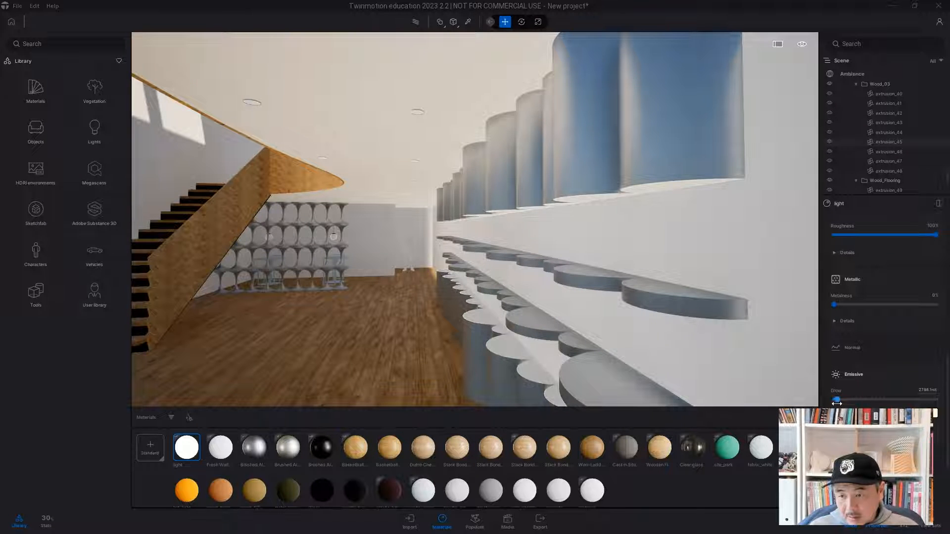
{"action": "key", "text": "s"}
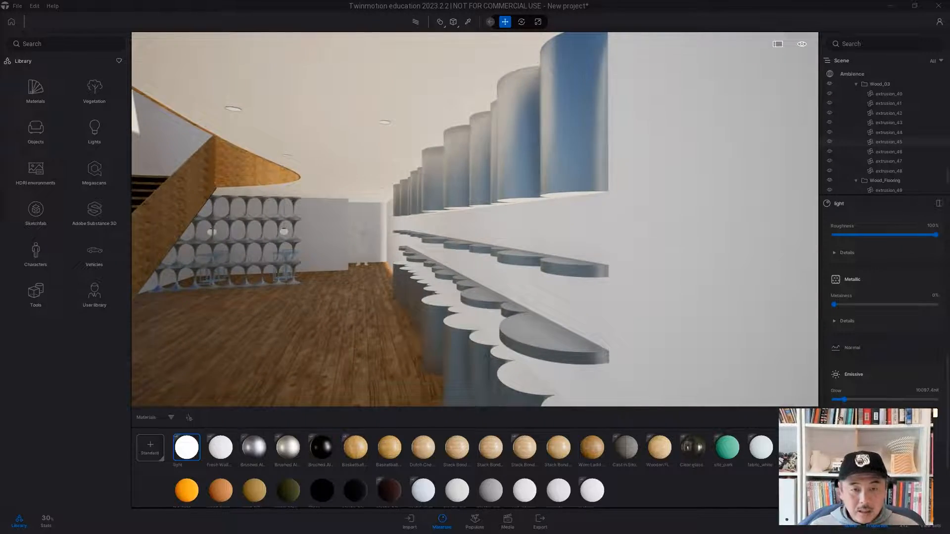
{"action": "key", "text": "s"}
{"action": "key", "text": "s"}
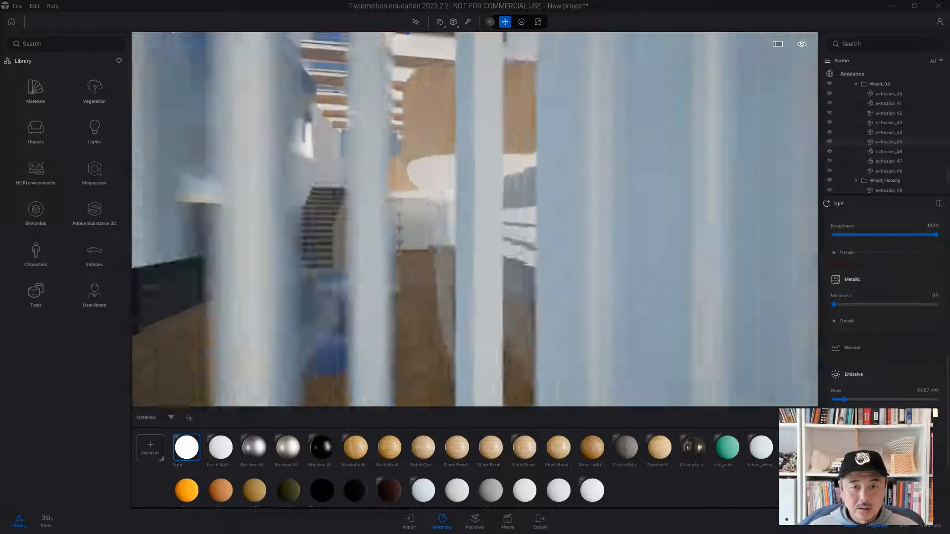
{"action": "key", "text": "s"}
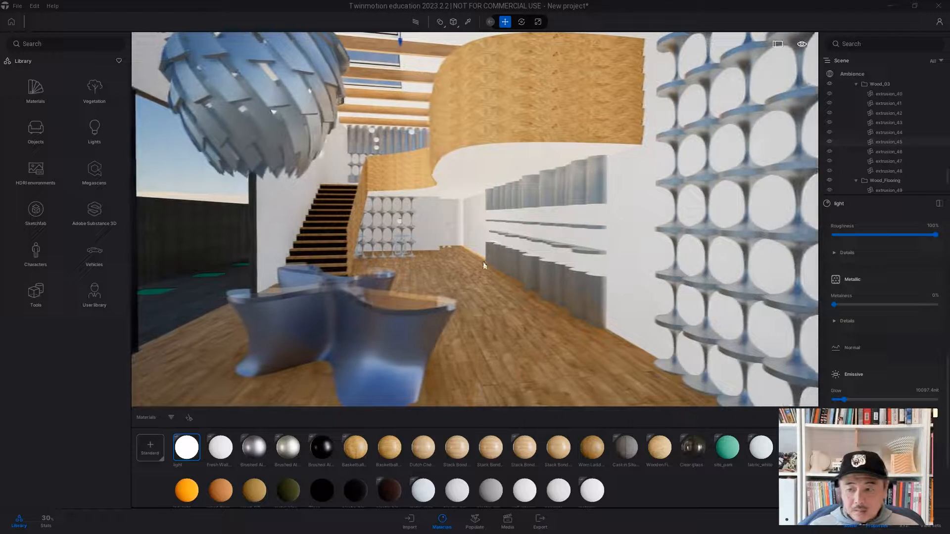
{"action": "mouse_move", "coordinate": [845, 399]}
{"action": "left_mouse_down"}
{"action": "mouse_move", "coordinate": [935, 398]}
{"action": "mouse_move", "coordinate": [826, 397]}
{"action": "mouse_move", "coordinate": [915, 398]}
{"action": "mouse_move", "coordinate": [838, 403]}
{"action": "left_mouse_up"}
{"action": "key", "text": "s"}
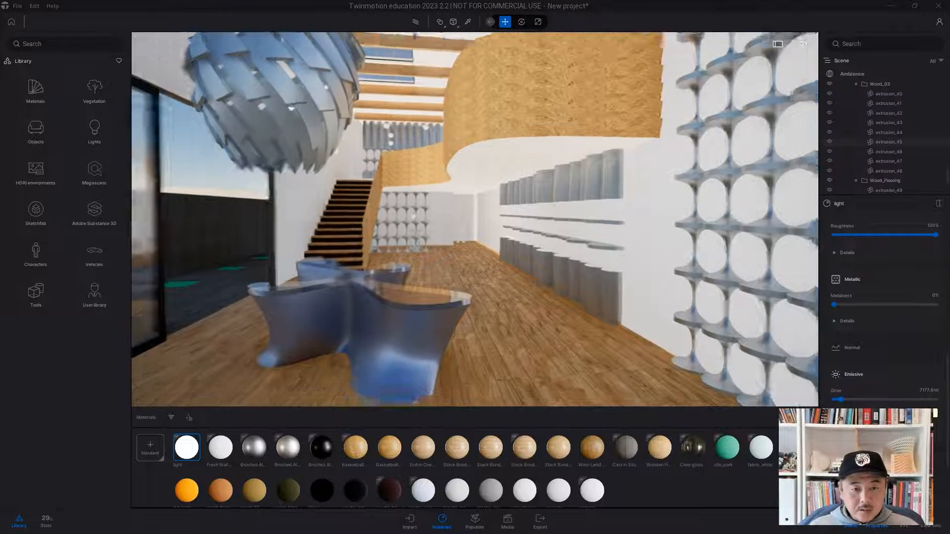
- Replace the turquoise material of the square tree pits along the concrete wall with the Dirt ground material
{"action": "right_click_drag", "start_coordinate": [423, 213], "coordinate": [198, 213]}
{"action": "key", "text": "w"}
{"action": "key", "text": "w"}
{"action": "right_click_drag", "start_coordinate": [475, 220], "coordinate": [336, 220]}
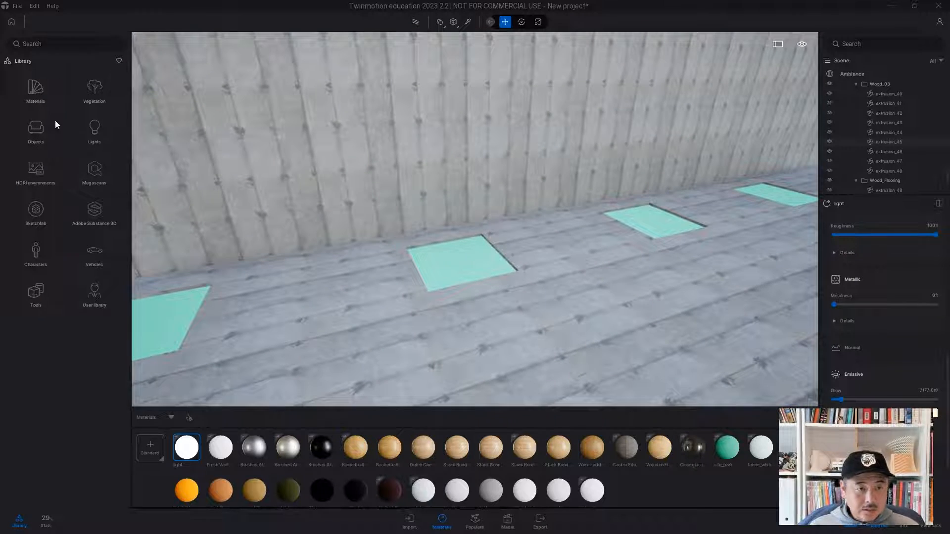
{"action": "left_click", "coordinate": [36, 90]}
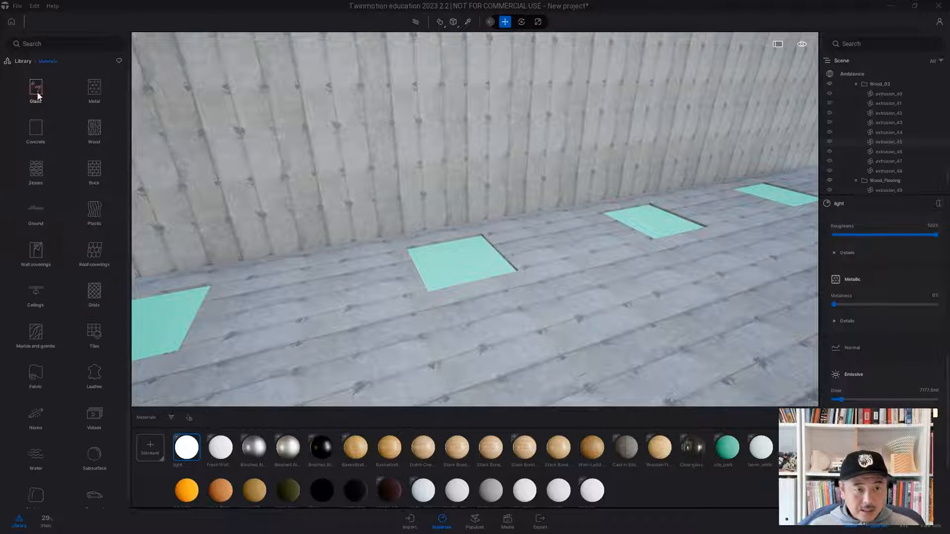
{"action": "left_click", "coordinate": [33, 212]}
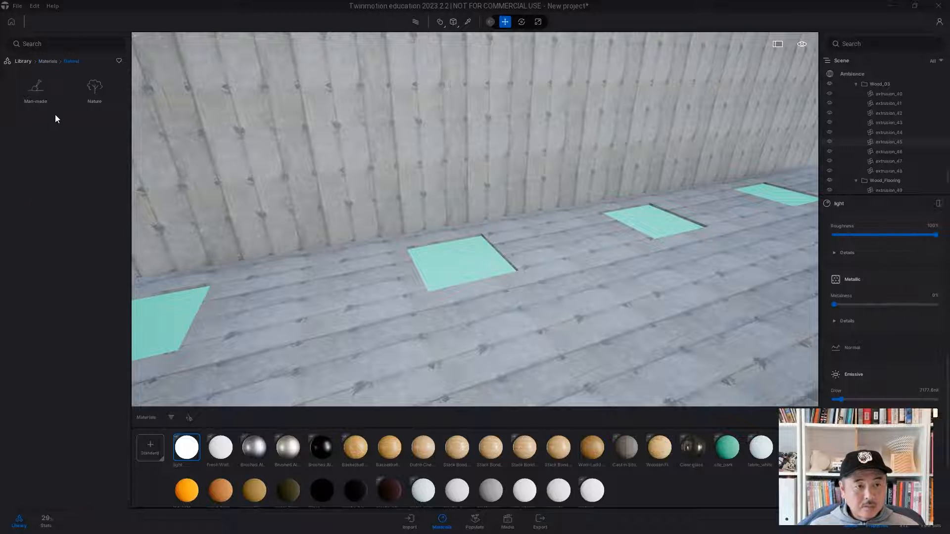
{"action": "left_click", "coordinate": [102, 91]}
{"action": "left_click_drag", "start_coordinate": [94, 246], "coordinate": [437, 269]}
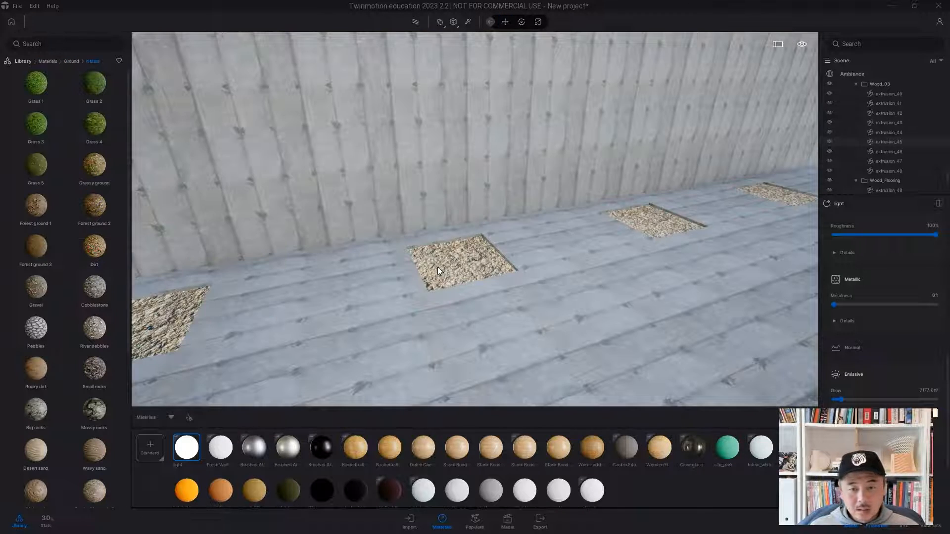
- Place a Sweet Orange Tree from the vegetation library in one of the dirt-filled tree pits
{"action": "right_click_drag", "start_coordinate": [551, 257], "coordinate": [411, 242]}
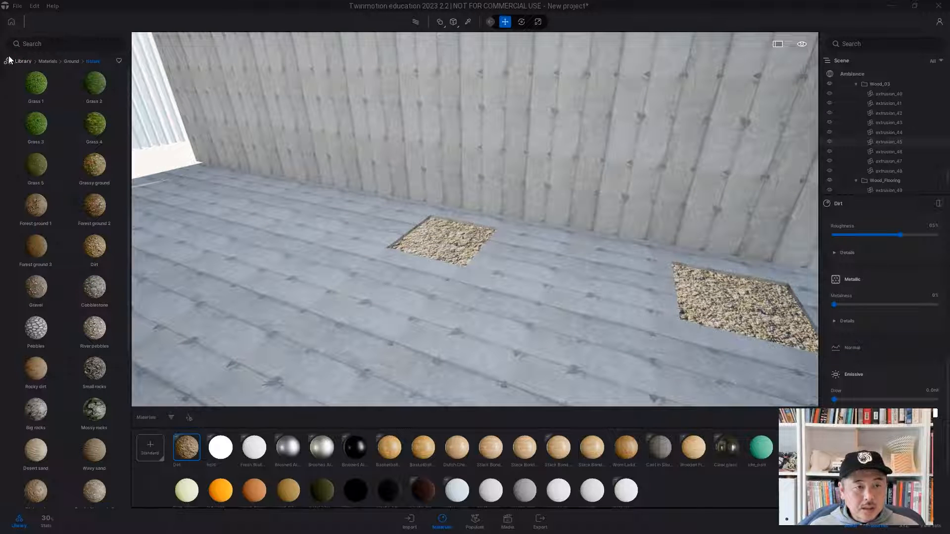
{"action": "left_click", "coordinate": [22, 61]}
{"action": "left_click", "coordinate": [95, 89]}
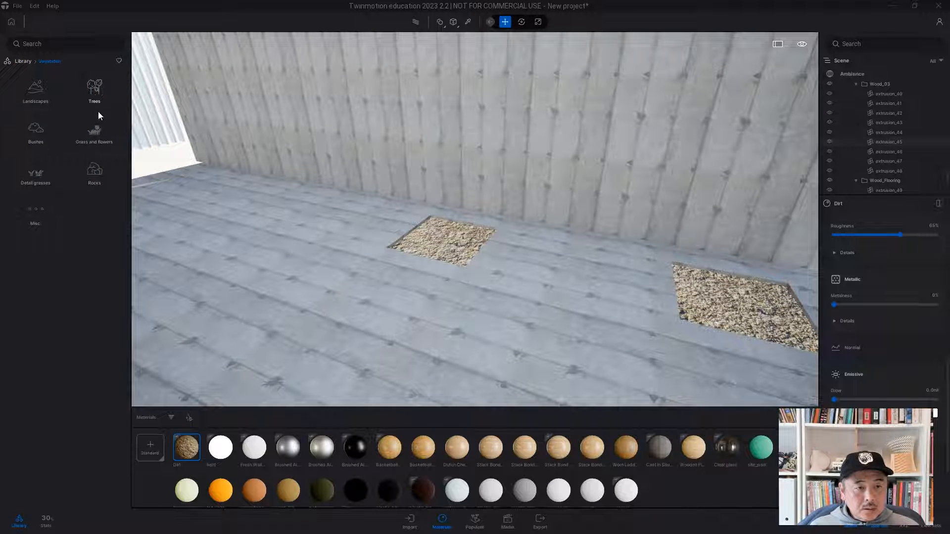
{"action": "left_click", "coordinate": [94, 97]}
{"action": "scroll", "coordinate": [74, 265], "scroll_direction": "down", "scroll_amount": 5}
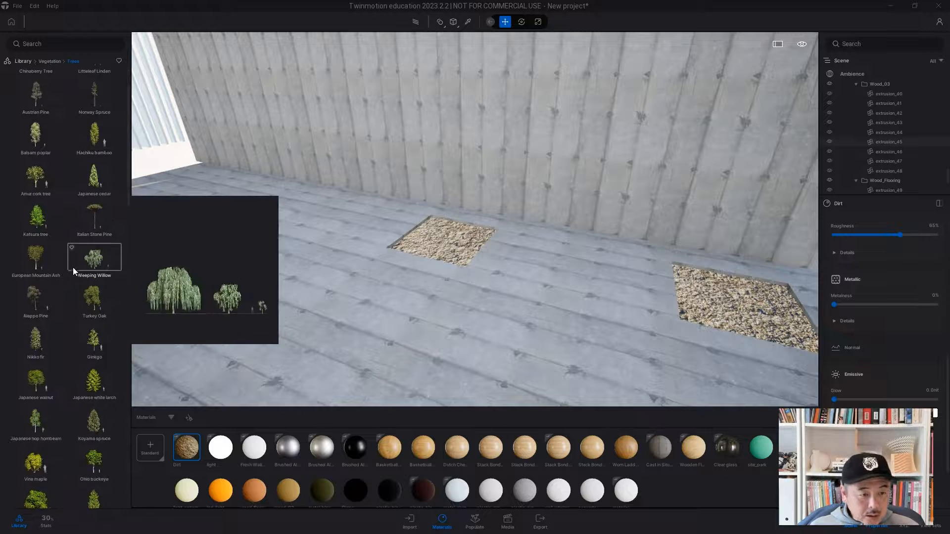
{"action": "scroll", "coordinate": [72, 268], "scroll_direction": "down", "scroll_amount": 2}
{"action": "scroll", "coordinate": [73, 270], "scroll_direction": "down", "scroll_amount": 3}
{"action": "scroll", "coordinate": [94, 281], "scroll_direction": "down", "scroll_amount": 5}
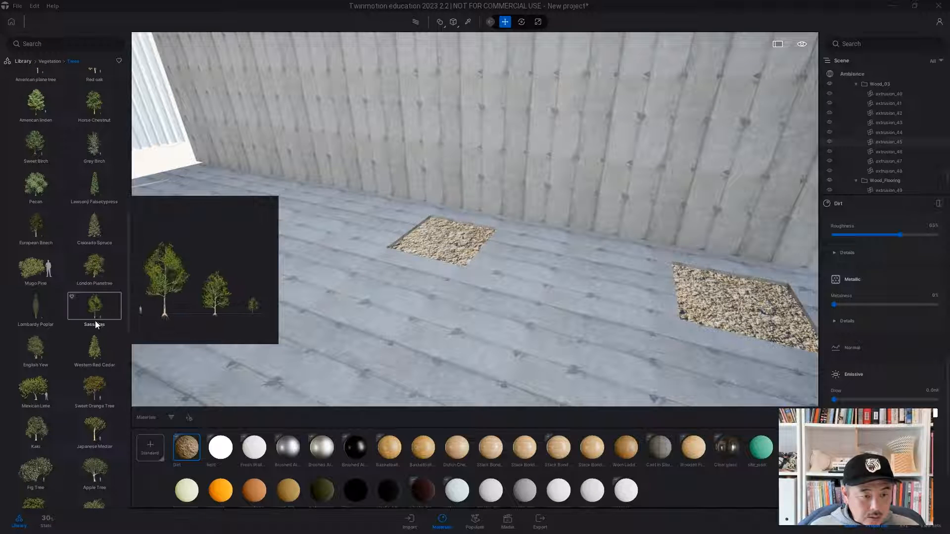
{"action": "left_click_drag", "start_coordinate": [93, 388], "coordinate": [447, 250]}
{"action": "right_click_drag", "start_coordinate": [425, 288], "coordinate": [487, 288]}
{"action": "right_click_drag", "start_coordinate": [431, 311], "coordinate": [484, 312]}
- Duplicate the Sweet Orange Tree along the row of pits as 4 instances, one in each remaining pit
{"action": "left_click", "coordinate": [340, 275]}
{"action": "left_click_drag", "start_coordinate": [340, 275], "coordinate": [614, 285], "text": "alt"}
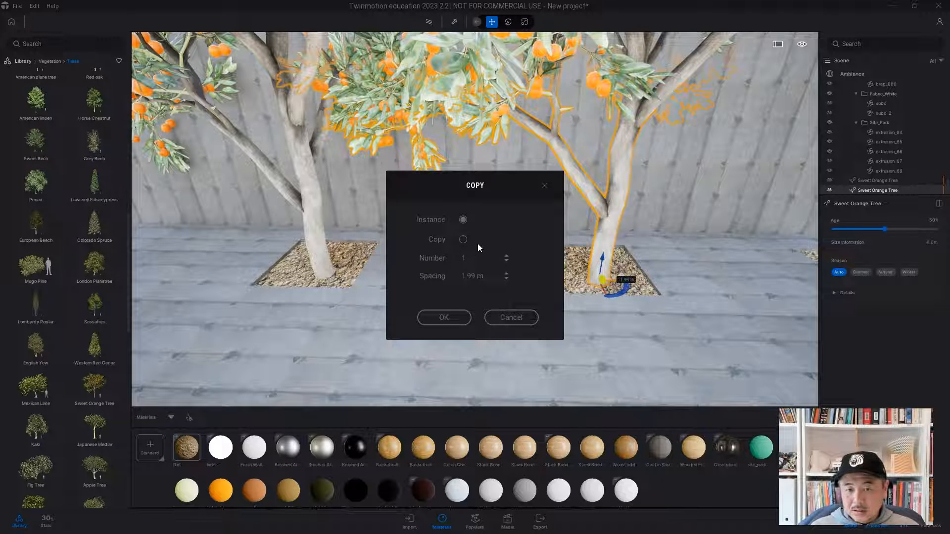
{"action": "left_click", "coordinate": [506, 256]}
{"action": "left_click", "coordinate": [506, 256]}
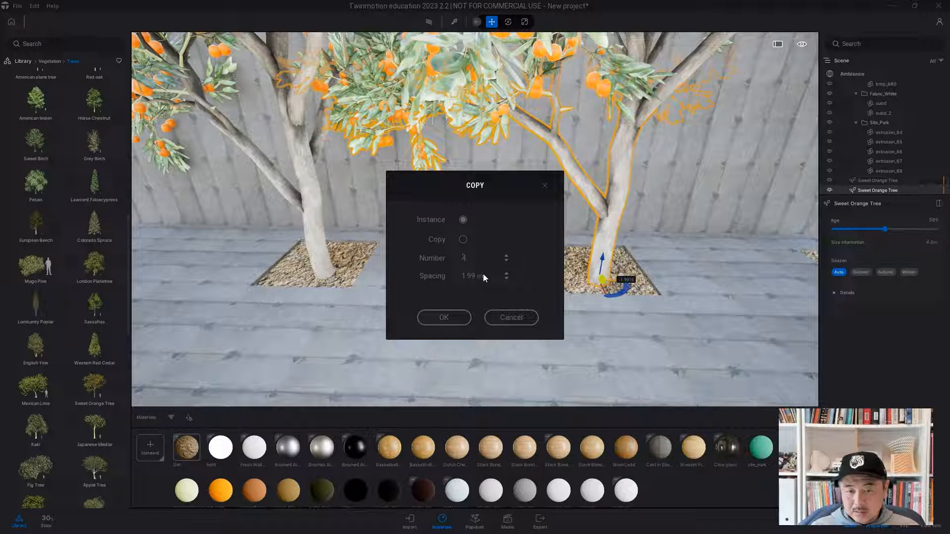
{"action": "left_click", "coordinate": [444, 317]}
{"action": "right_click_drag", "start_coordinate": [613, 305], "coordinate": [691, 220]}
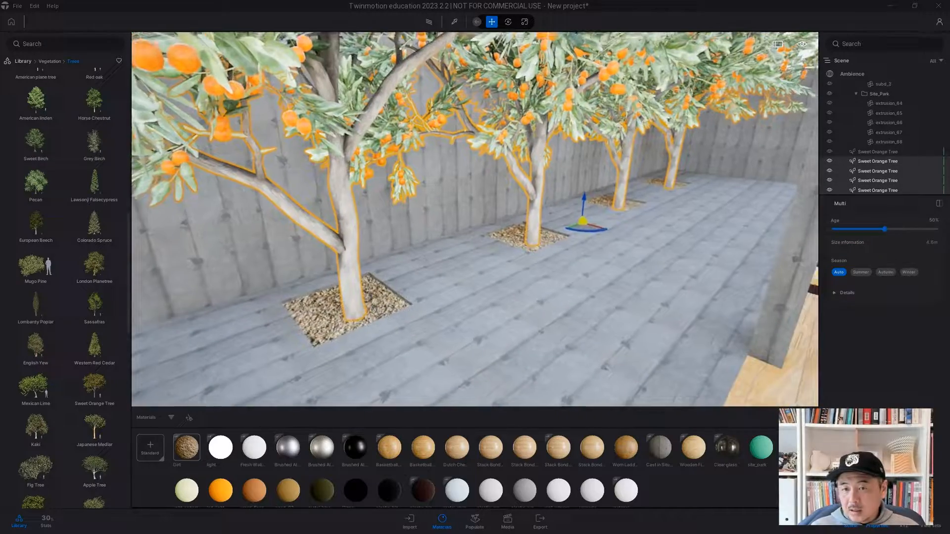
{"action": "left_click", "coordinate": [702, 219]}
- Replace the glass of the curved tables' tops and the large windows with the Item glass material
{"action": "right_click_drag", "start_coordinate": [653, 300], "coordinate": [811, 289]}
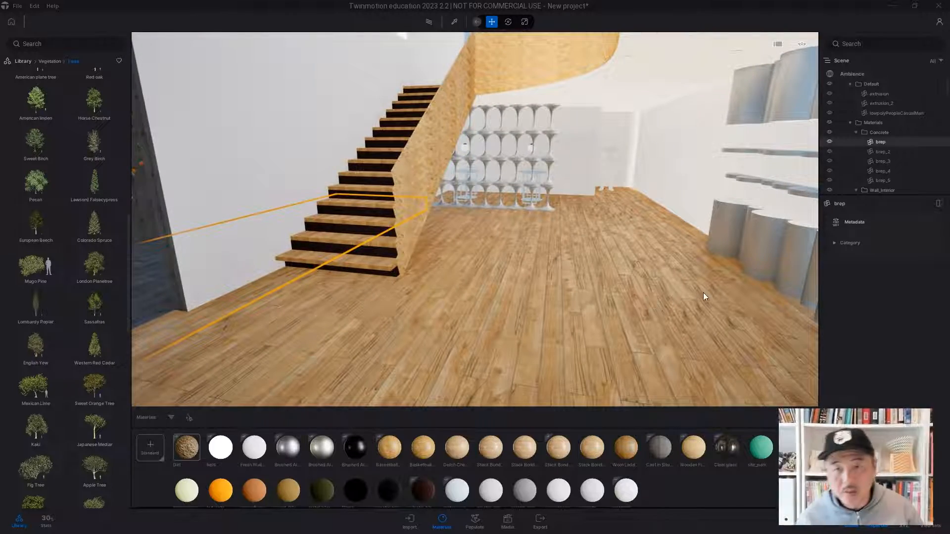
{"action": "right_click_drag", "start_coordinate": [653, 267], "coordinate": [668, 203]}
{"action": "key", "text": "s"}
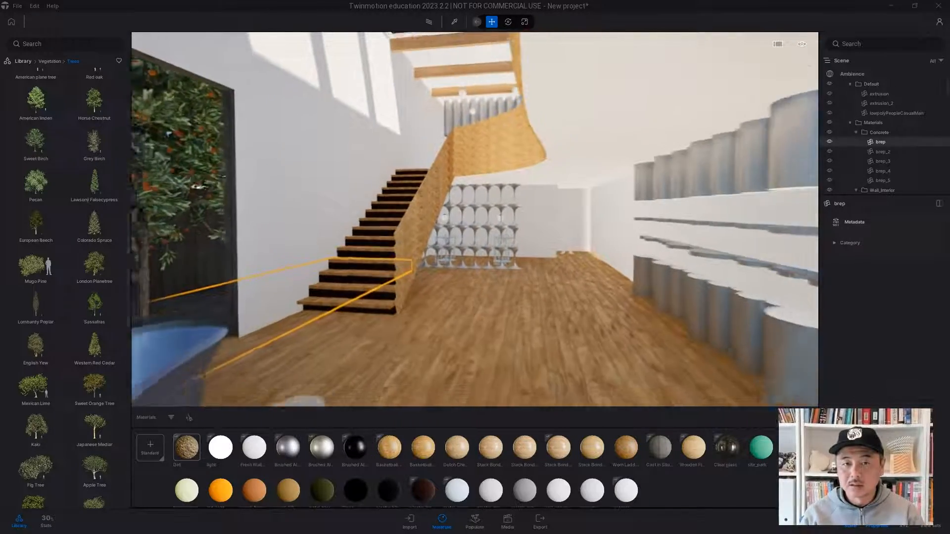
{"action": "key", "text": "s"}
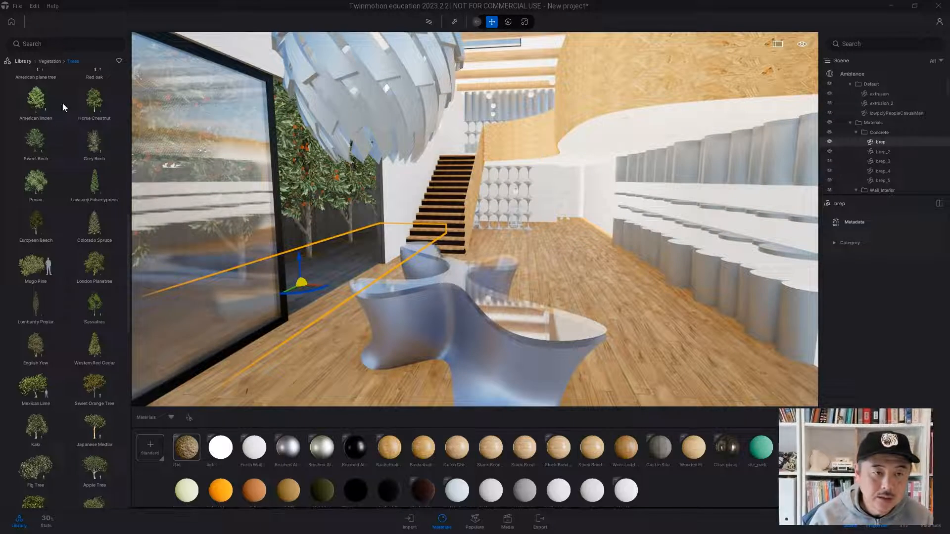
{"action": "left_click", "coordinate": [23, 61]}
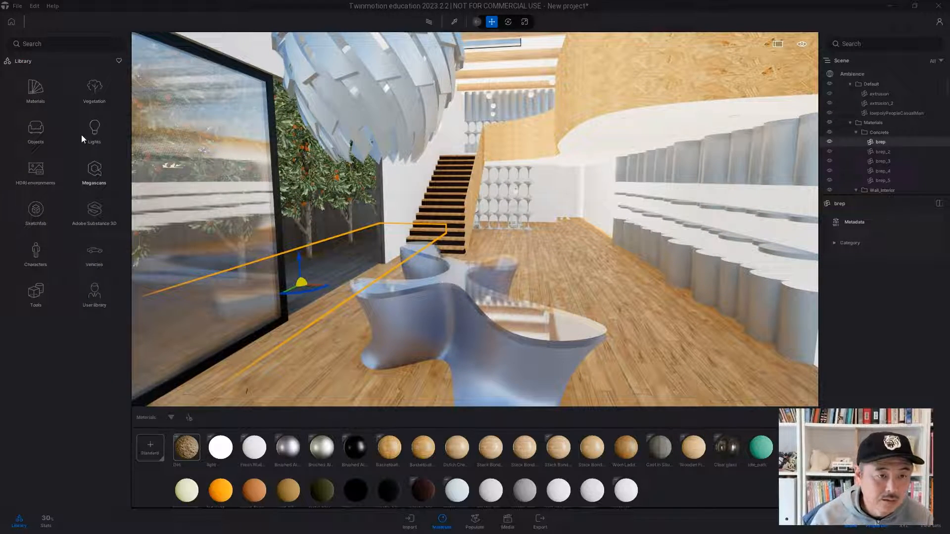
{"action": "left_click", "coordinate": [37, 88]}
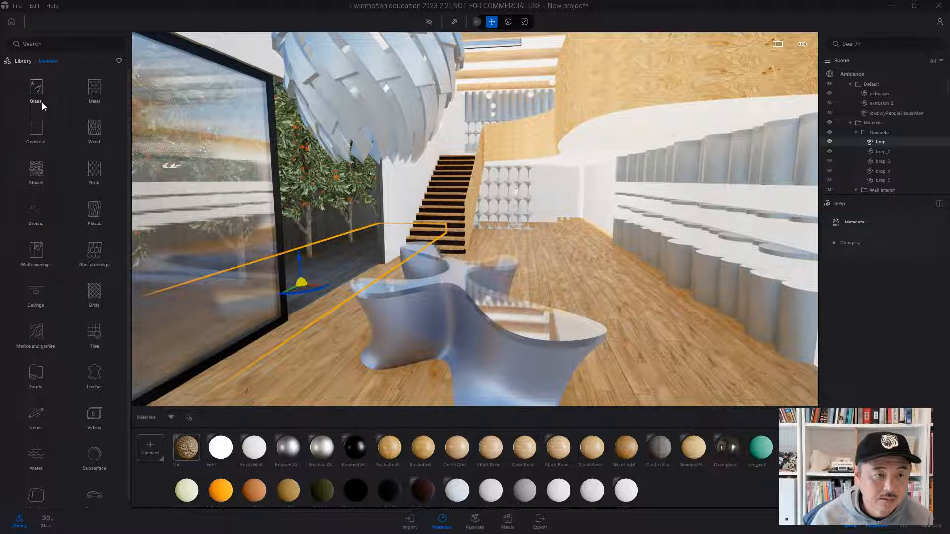
{"action": "left_click", "coordinate": [39, 97]}
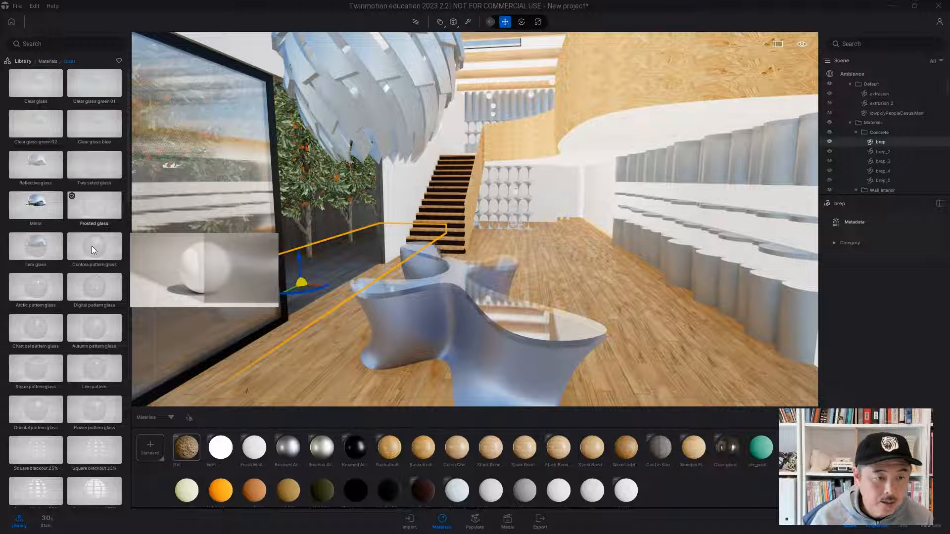
{"action": "left_click_drag", "start_coordinate": [25, 250], "coordinate": [393, 281]}
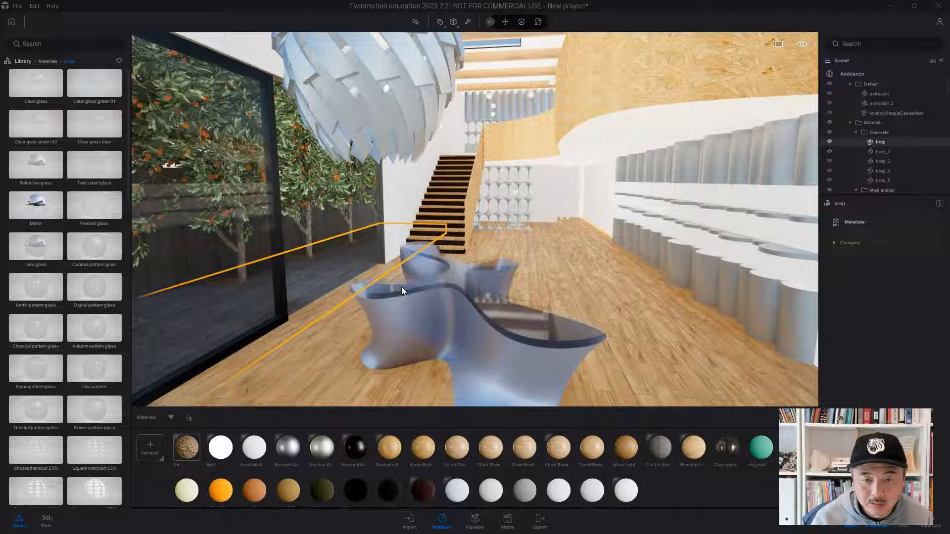
{"action": "left_click_drag", "start_coordinate": [476, 290], "coordinate": [472, 289]}
- Frame the interior with the tables, staircase and display walls, and create a still image from that view
{"action": "right_click_drag", "start_coordinate": [542, 331], "coordinate": [631, 307]}
{"action": "key", "text": "s"}
{"action": "key", "text": "w"}
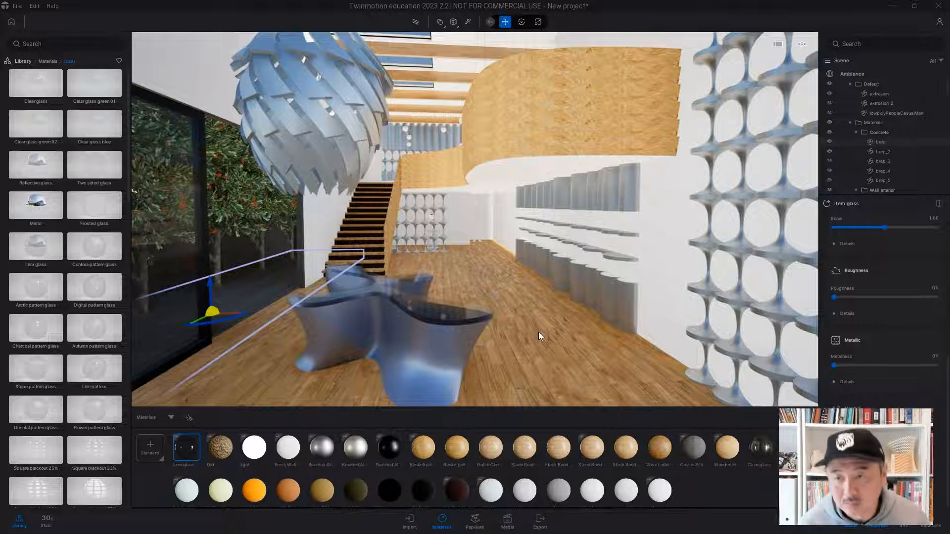
{"action": "left_click", "coordinate": [508, 520]}
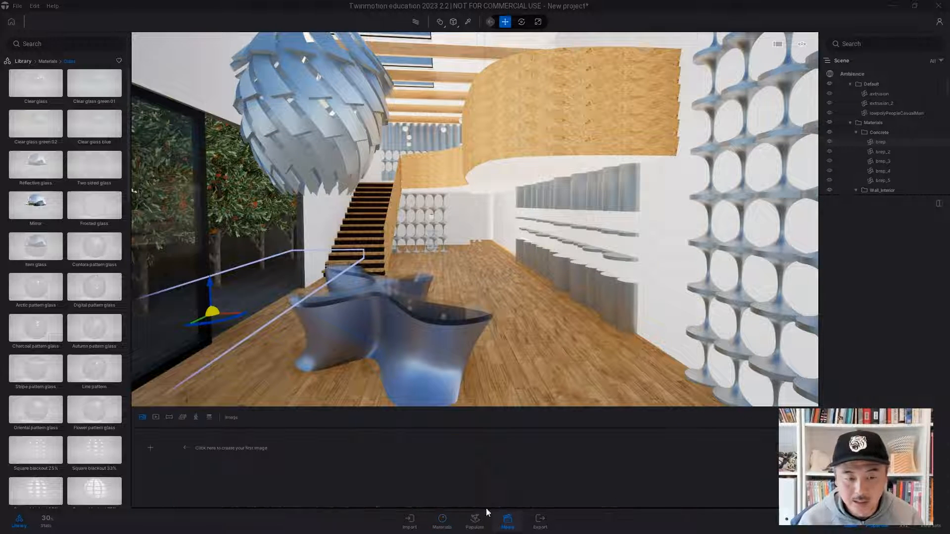
{"action": "left_click", "coordinate": [150, 447]}
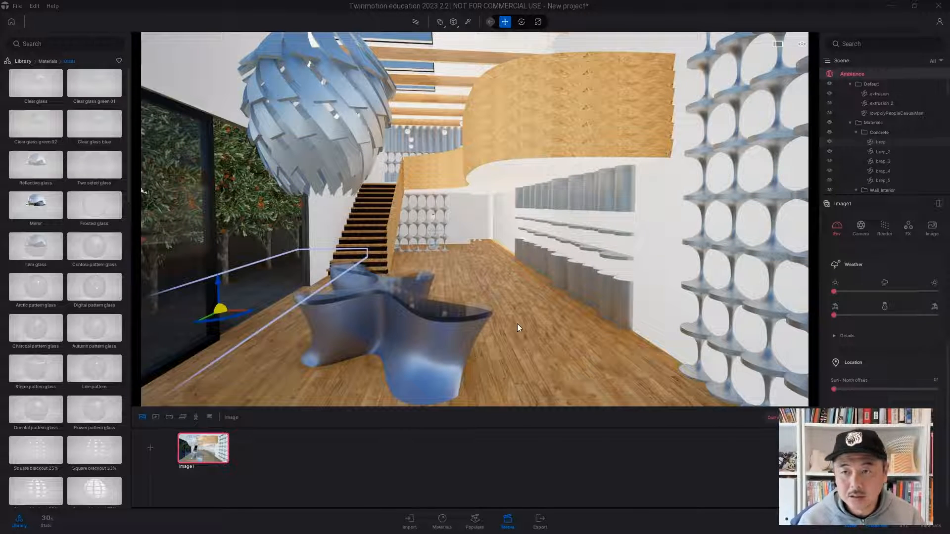
- Try a lower camera height and different tilts for the interior image's view
{"action": "right_click_drag", "start_coordinate": [510, 320], "coordinate": [501, 357]}
{"action": "key", "text": "s"}
{"action": "key", "text": "w"}
{"action": "key", "text": "q"}
{"action": "key", "text": "q"}
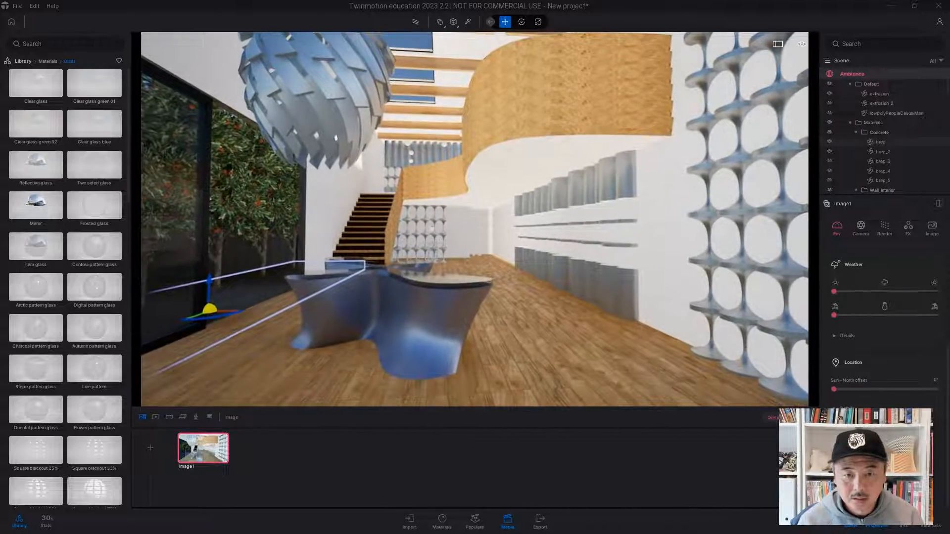
{"action": "right_click_drag", "start_coordinate": [474, 219], "coordinate": [472, 215]}
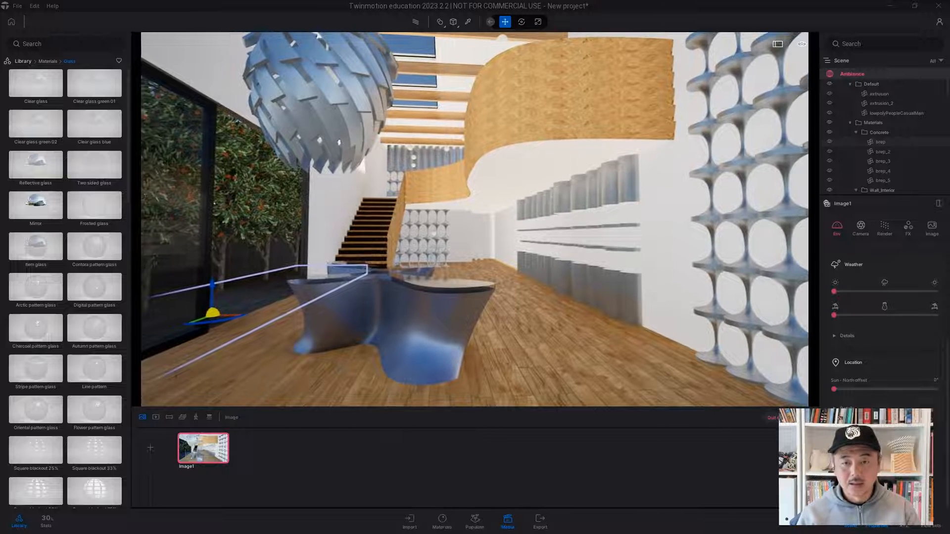
{"action": "key", "text": "w"}
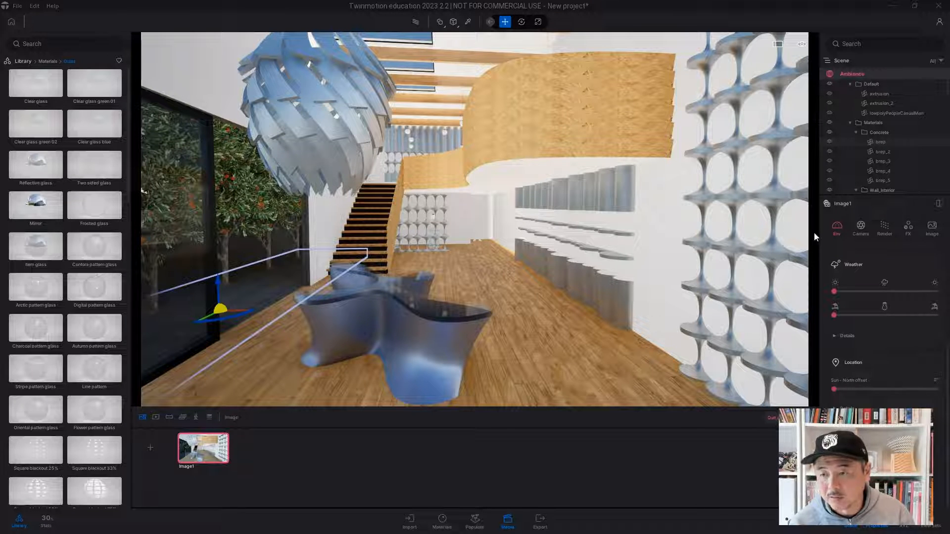
- Set the image's camera focal length to 17 mm with the composition grid overlay turned on
{"action": "left_click", "coordinate": [860, 227]}
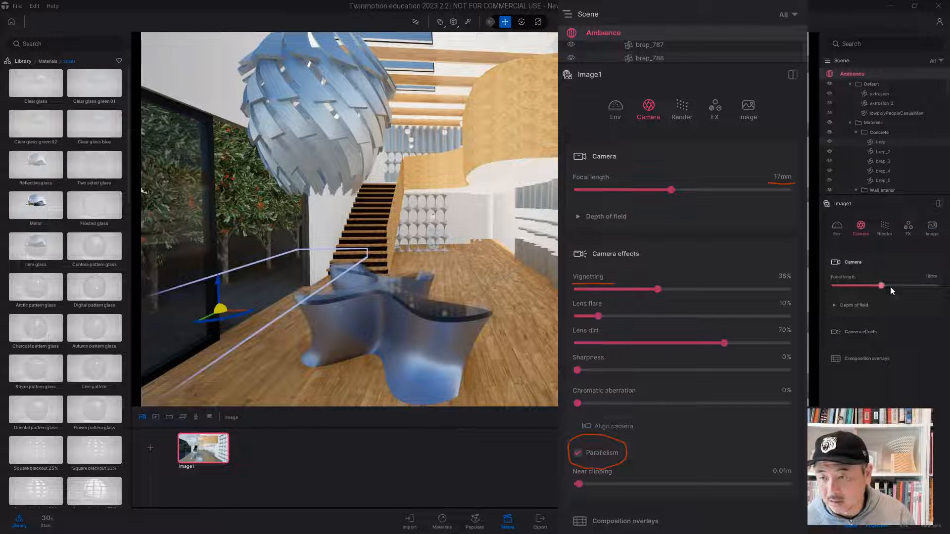
{"action": "right_click_drag", "start_coordinate": [487, 334], "coordinate": [490, 307]}
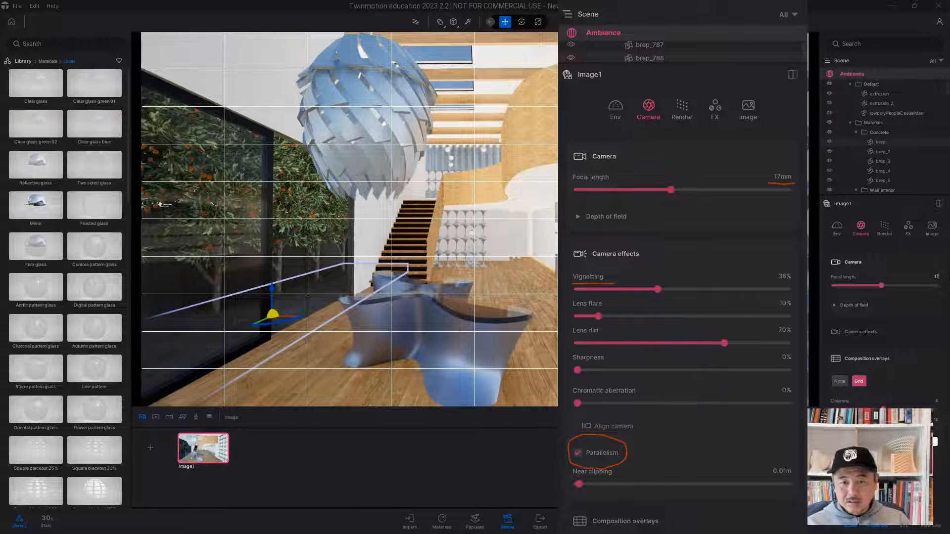
{"action": "key", "text": "Return"}
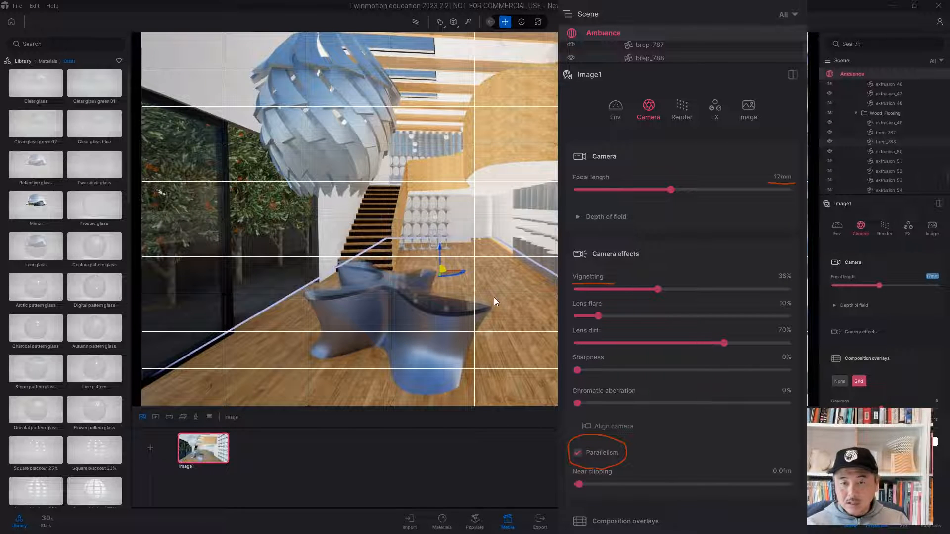
- Reframe the interior view, turn off the composition grid, and update the saved image with the new view
{"action": "right_click_drag", "start_coordinate": [494, 297], "coordinate": [533, 310]}
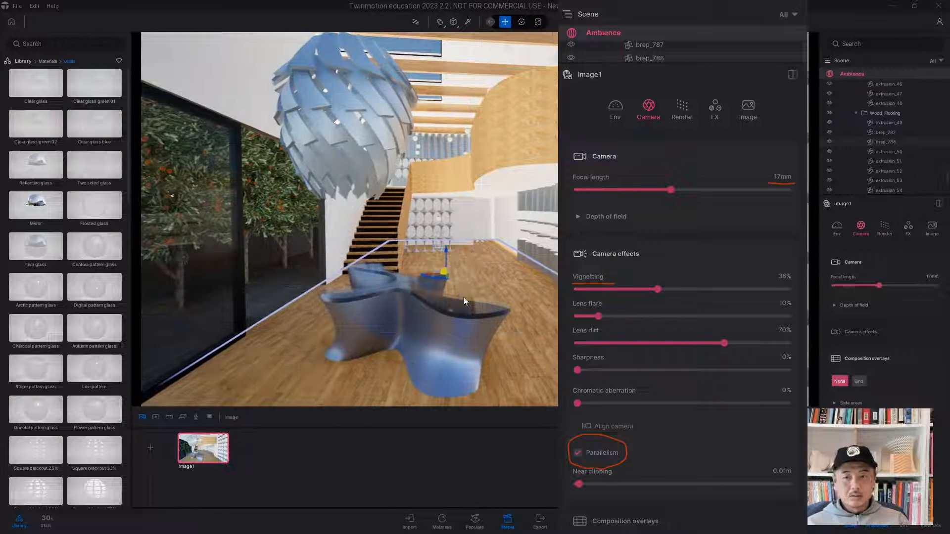
{"action": "right_click_drag", "start_coordinate": [464, 300], "coordinate": [452, 298]}
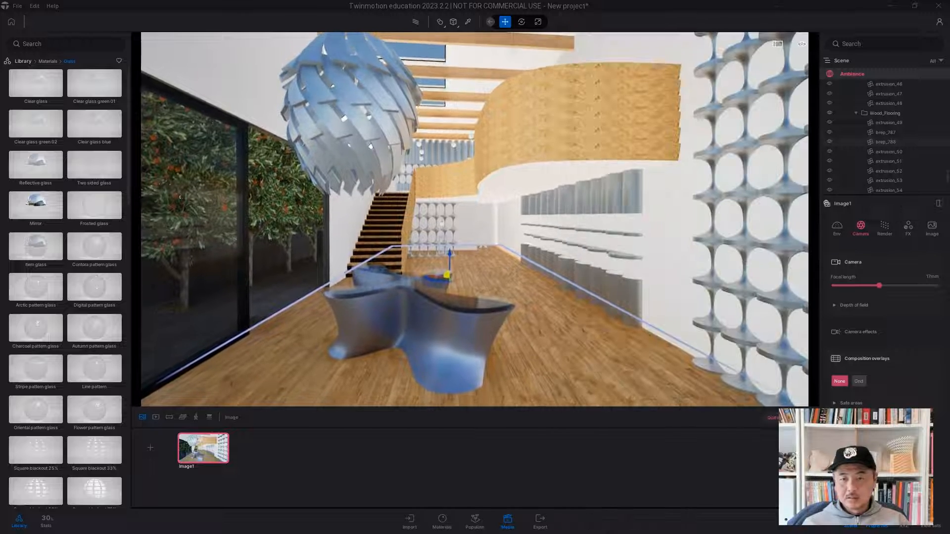
{"action": "left_click", "coordinate": [211, 437]}
{"action": "left_click", "coordinate": [209, 433]}
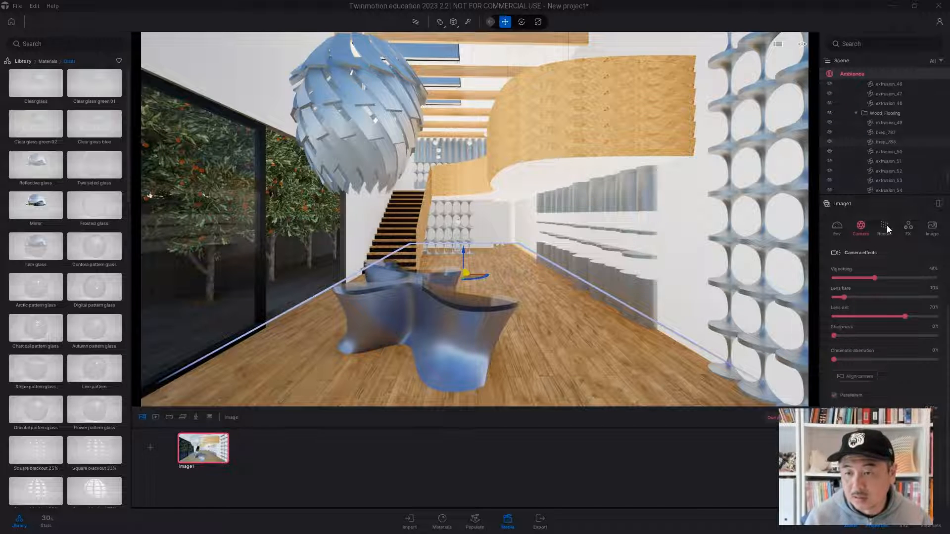
- Lower the image's exposure slightly to darken the scene and check the local exposure settings
{"action": "left_click", "coordinate": [835, 226]}
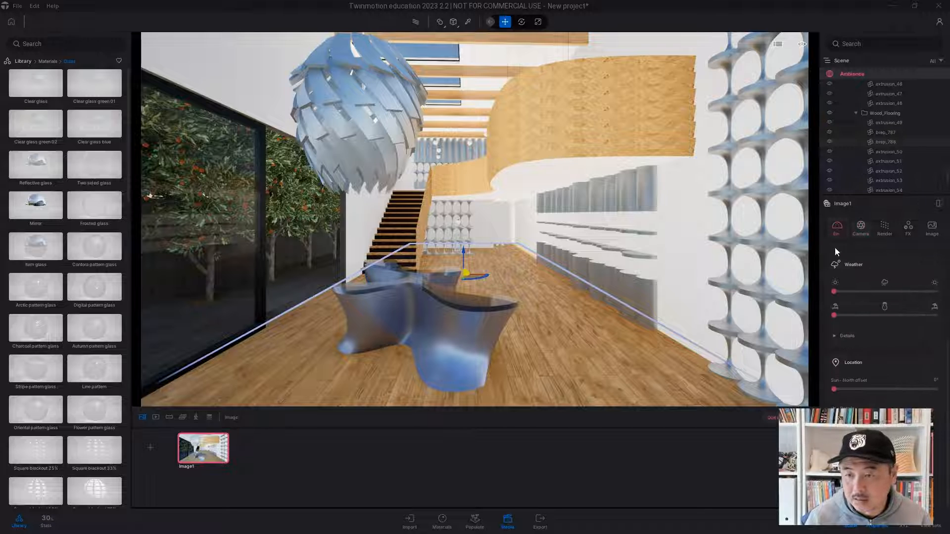
{"action": "scroll", "coordinate": [898, 308], "scroll_direction": "down", "scroll_amount": 5}
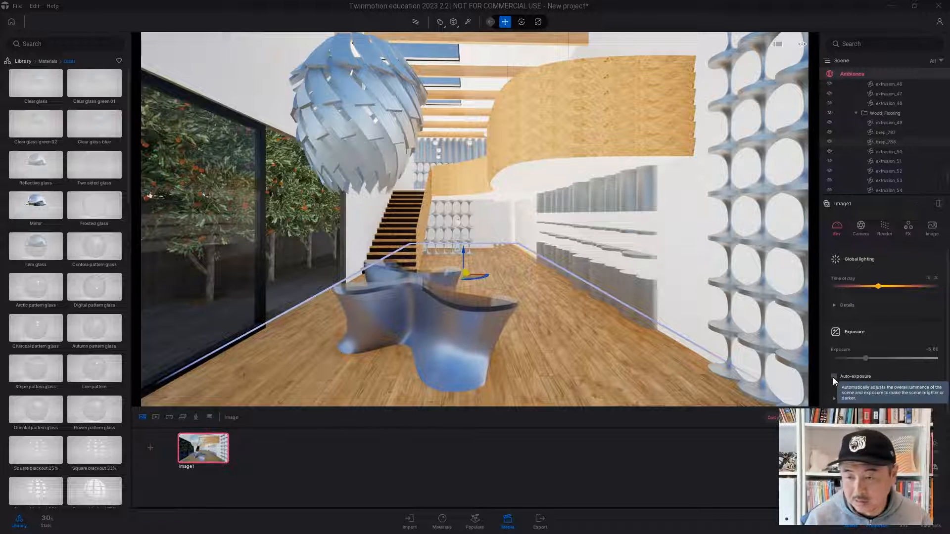
{"action": "mouse_move", "coordinate": [866, 358]}
{"action": "left_mouse_down"}
{"action": "mouse_move", "coordinate": [885, 358]}
{"action": "mouse_move", "coordinate": [862, 358]}
{"action": "left_mouse_up"}
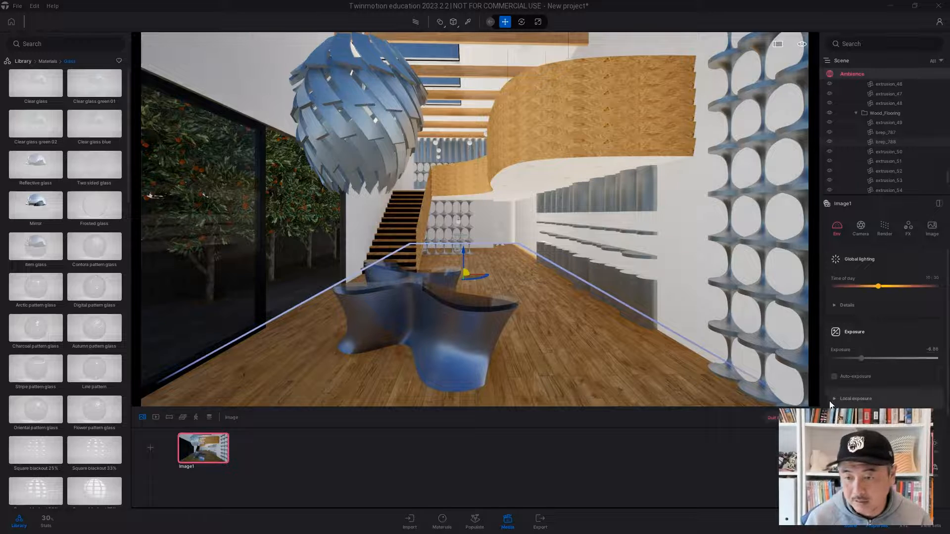
{"action": "left_click", "coordinate": [833, 399]}
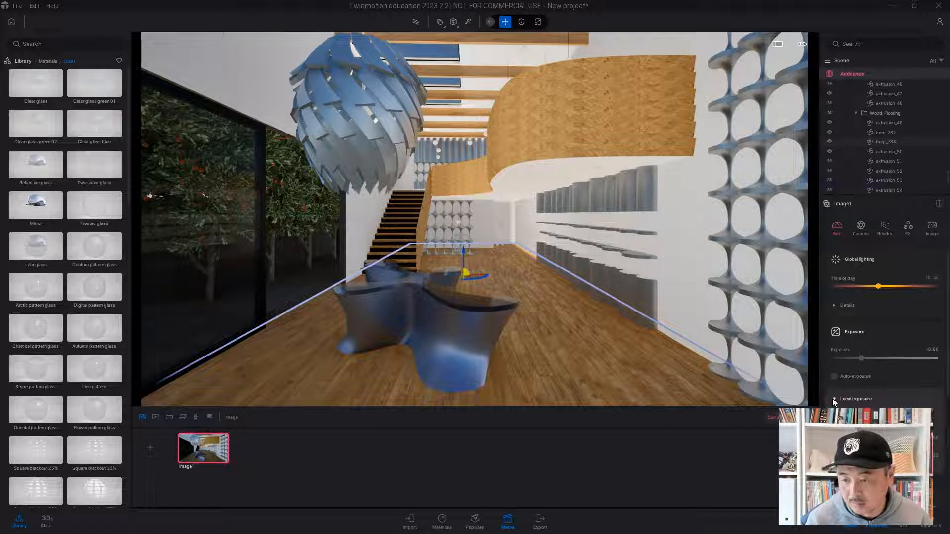
{"action": "left_click", "coordinate": [832, 398]}
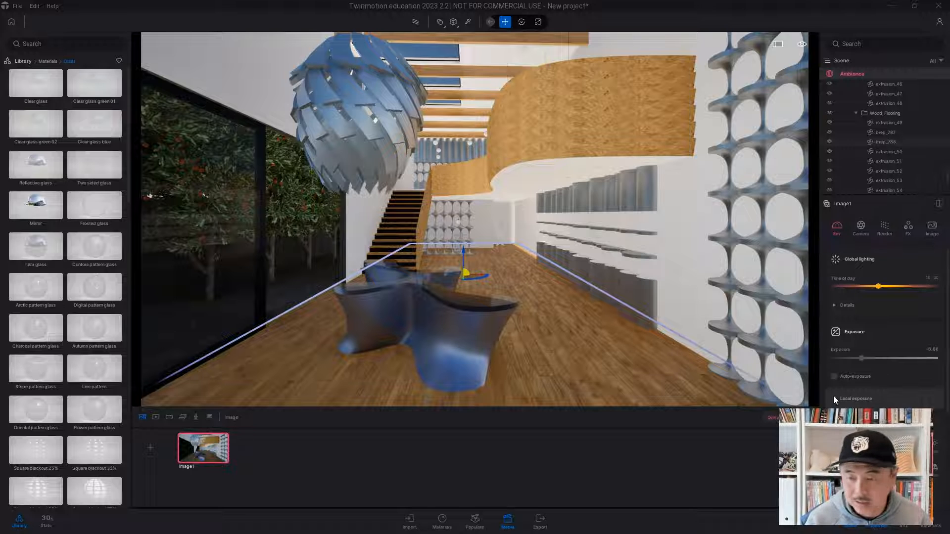
- Find the outdoor HDRI environments in the library and apply the Yellow Field HDRI to the scene
{"action": "scroll", "coordinate": [927, 384], "scroll_direction": "down", "scroll_amount": 2}
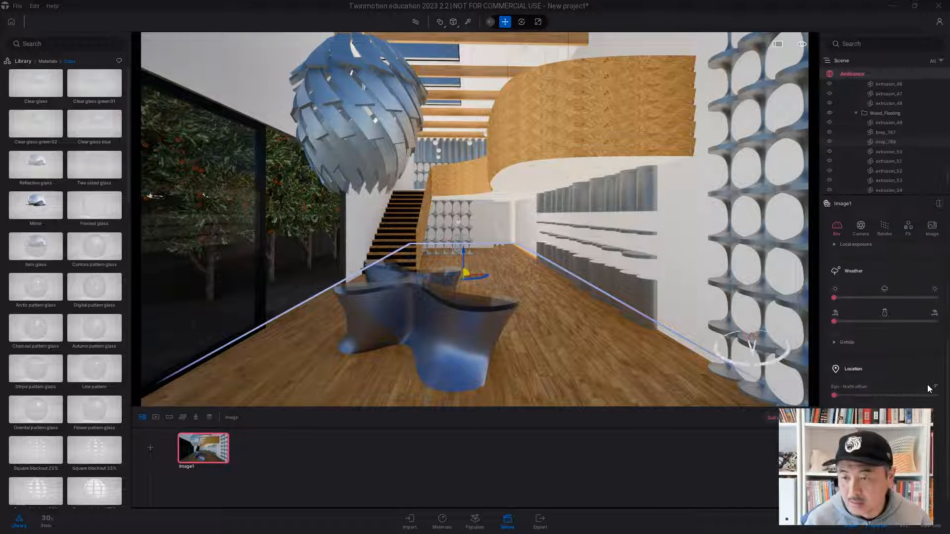
{"action": "scroll", "coordinate": [927, 382], "scroll_direction": "down", "scroll_amount": 5}
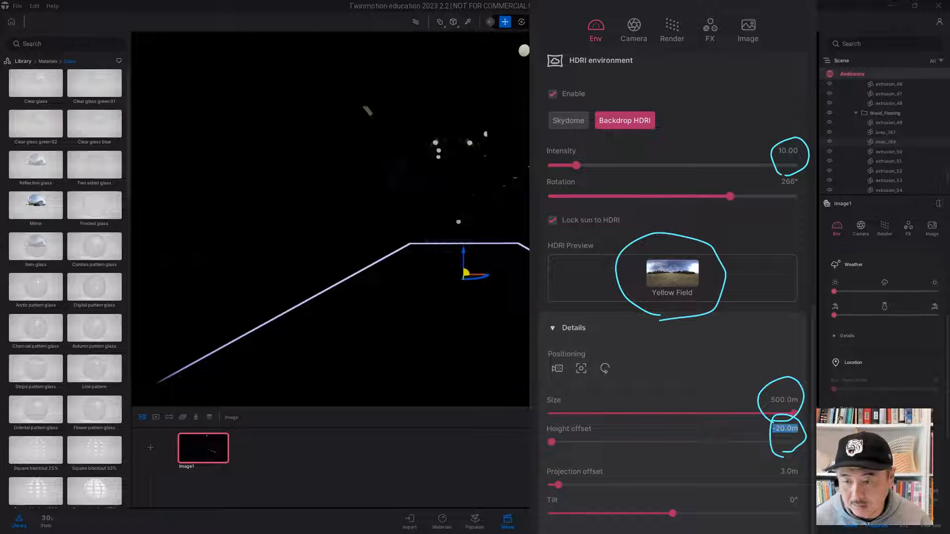
{"action": "left_click", "coordinate": [23, 60]}
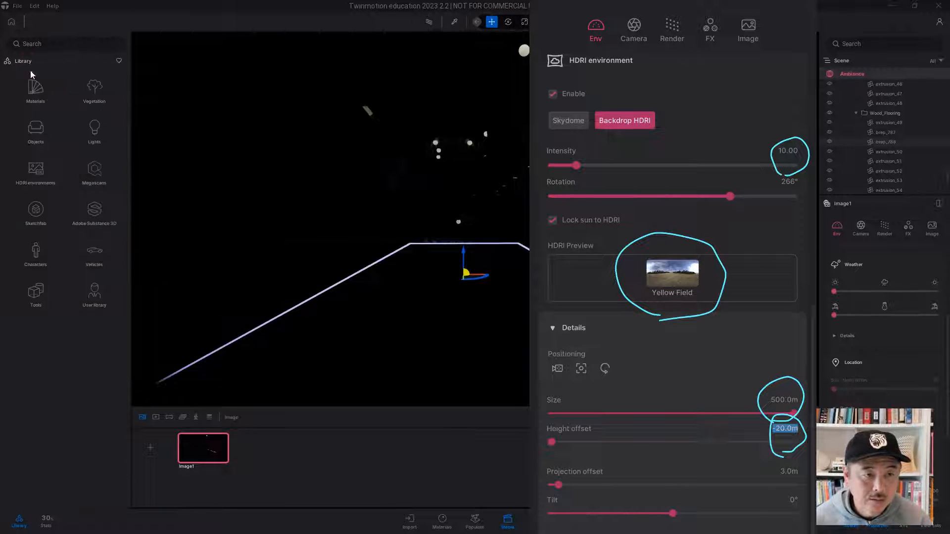
{"action": "left_click", "coordinate": [42, 172]}
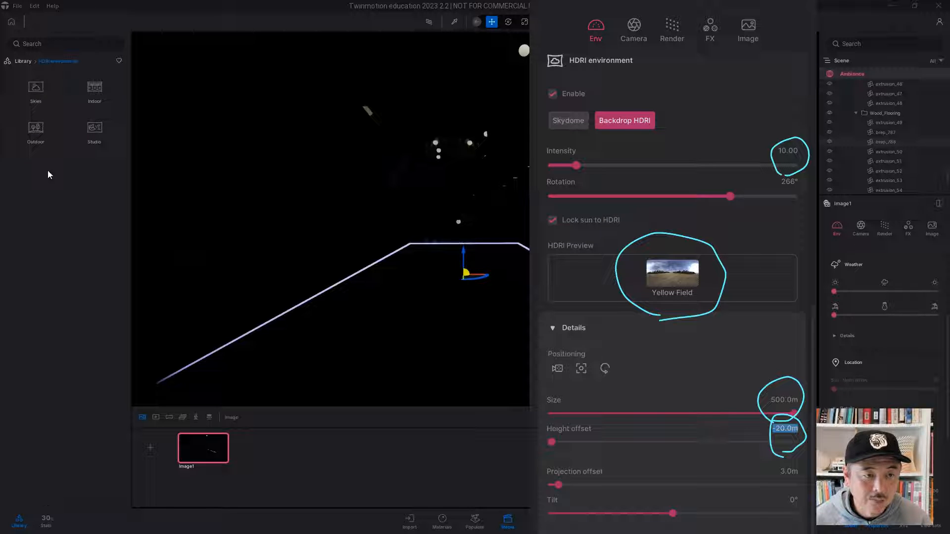
{"action": "left_click", "coordinate": [34, 130]}
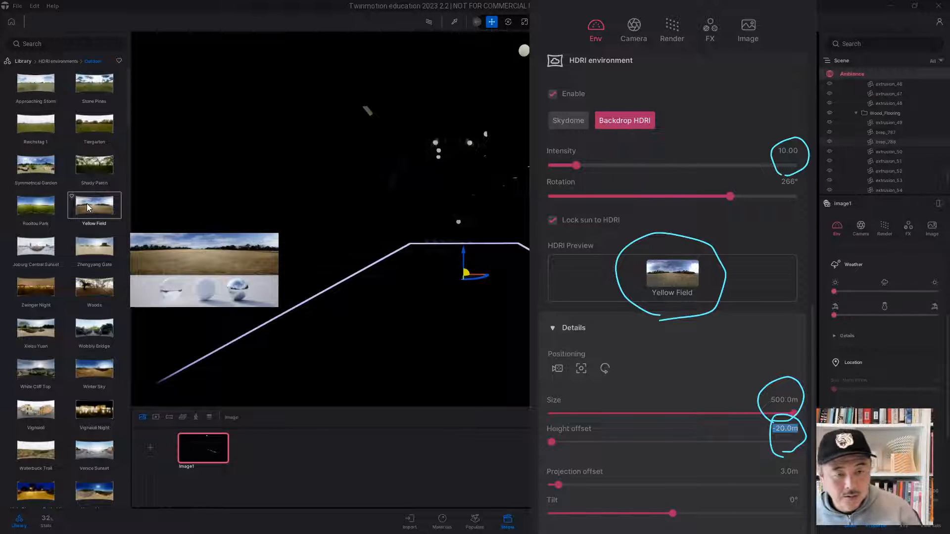
{"action": "left_click_drag", "start_coordinate": [87, 204], "coordinate": [323, 215]}
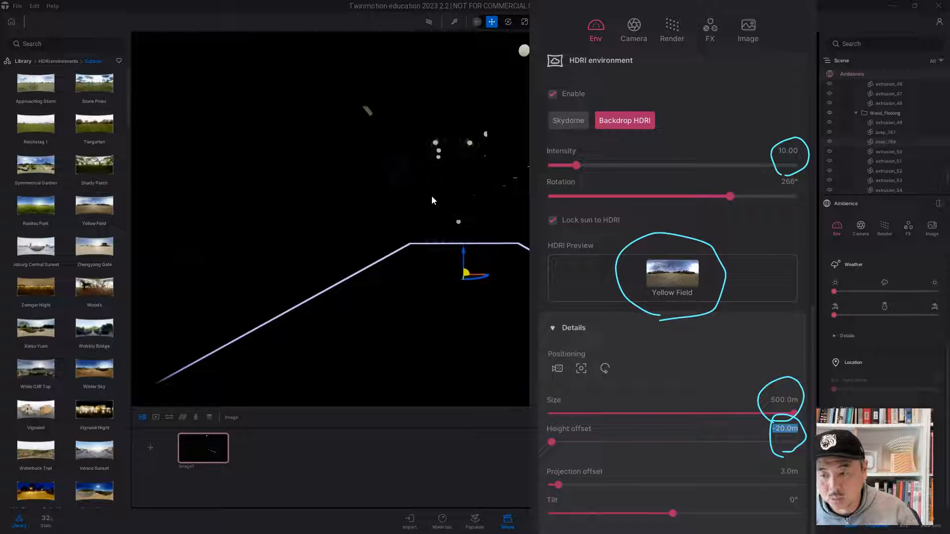
{"action": "right_click_drag", "start_coordinate": [324, 214], "coordinate": [344, 194]}
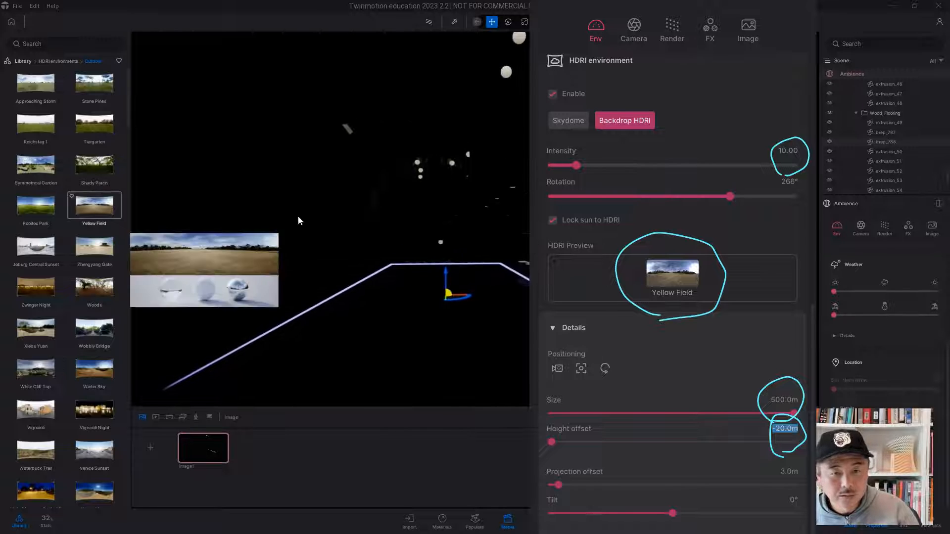
- Raise the exposure to about 7.45 and set the backdrop HDRI's intensity to 10
{"action": "scroll", "coordinate": [916, 307], "scroll_direction": "down", "scroll_amount": 5}
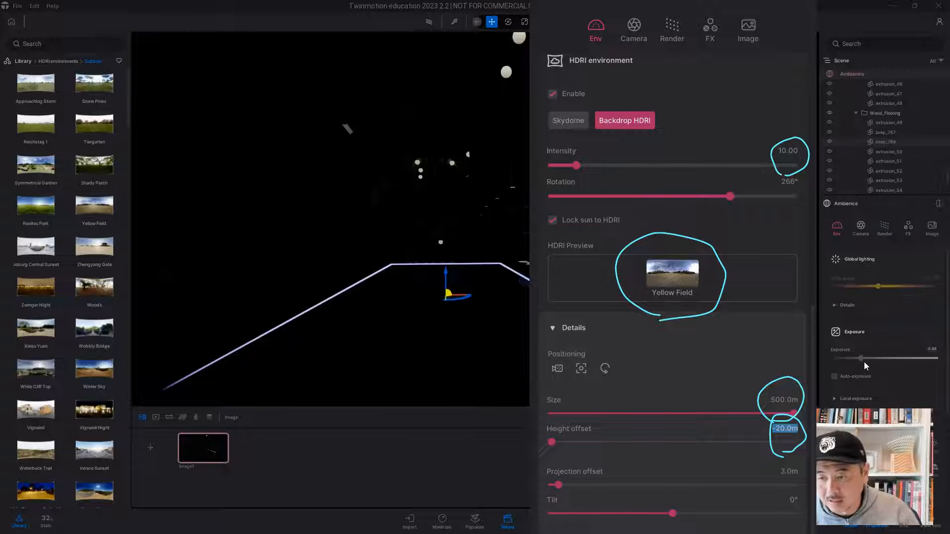
{"action": "left_click_drag", "start_coordinate": [864, 356], "coordinate": [909, 361]}
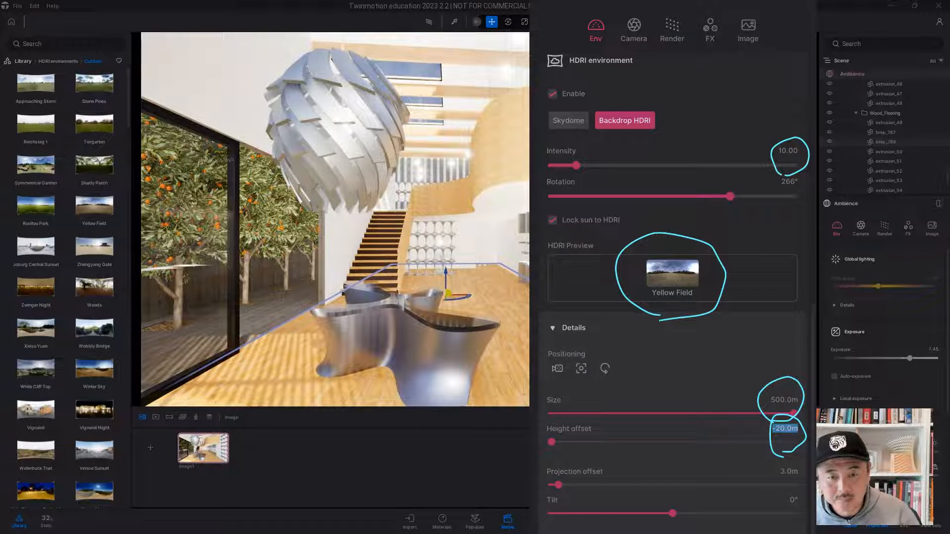
{"action": "right_click_drag", "start_coordinate": [485, 314], "coordinate": [502, 328]}
{"action": "scroll", "coordinate": [916, 390], "scroll_direction": "down", "scroll_amount": 4}
{"action": "scroll", "coordinate": [915, 396], "scroll_direction": "down", "scroll_amount": 5}
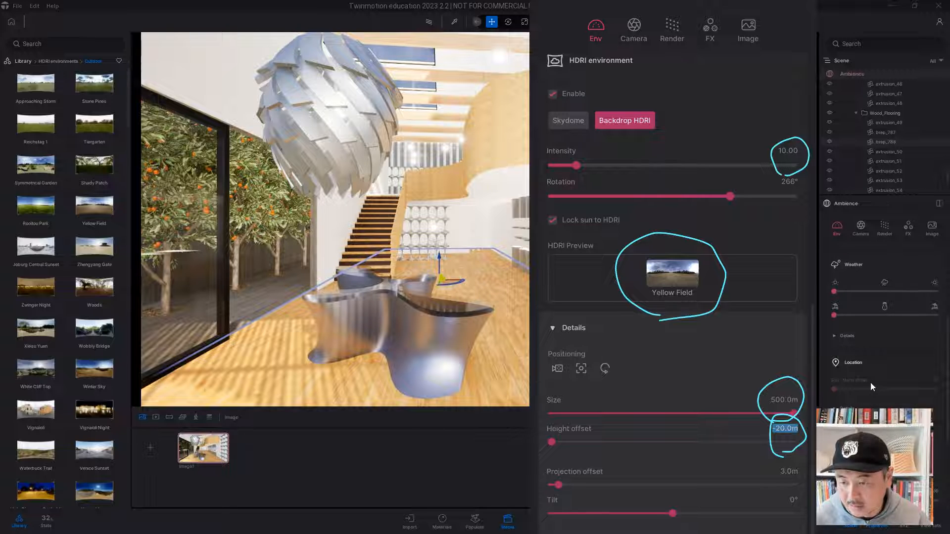
{"action": "scroll", "coordinate": [870, 381], "scroll_direction": "down", "scroll_amount": 1}
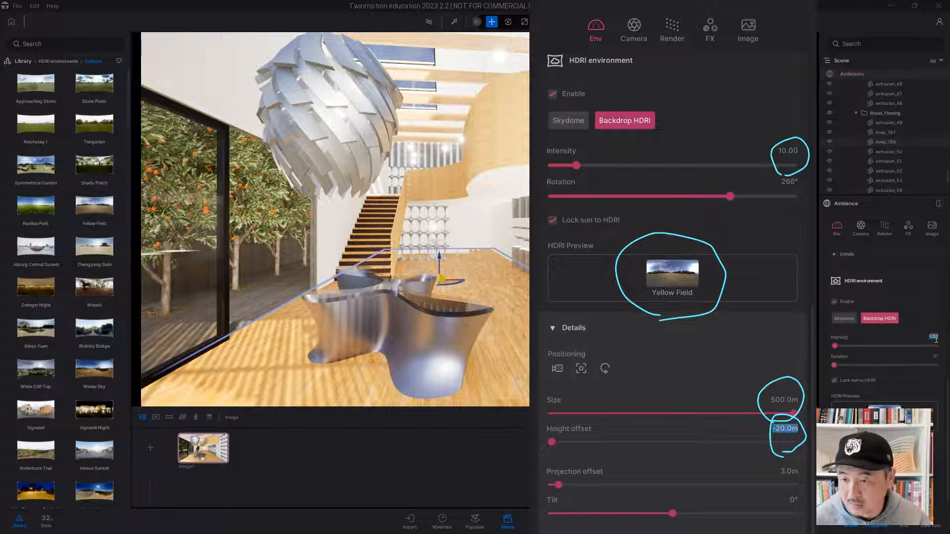
{"action": "type", "text": "10"}
{"action": "key", "text": "Return"}
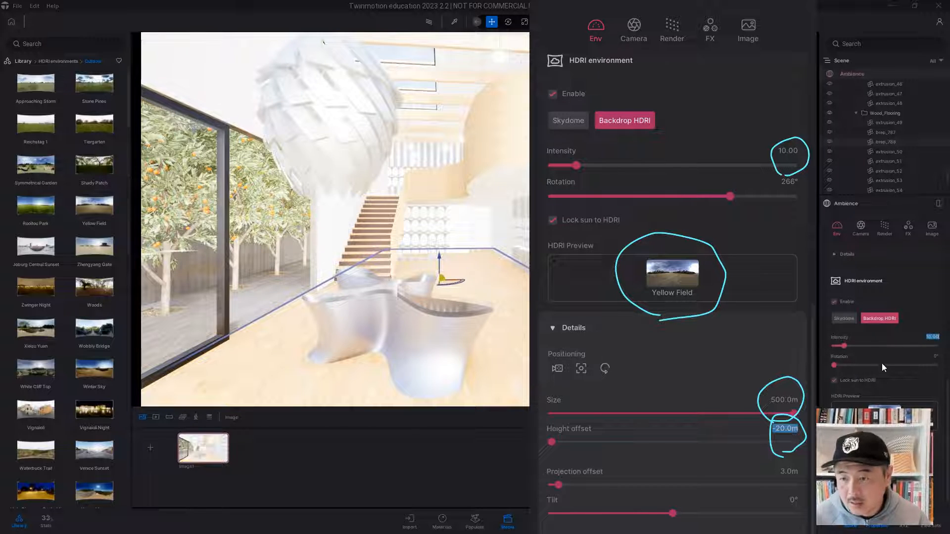
- Rotate the backdrop HDRI to 266° and lower the exposure to about 3.9
{"action": "left_click_drag", "start_coordinate": [834, 365], "coordinate": [850, 365]}
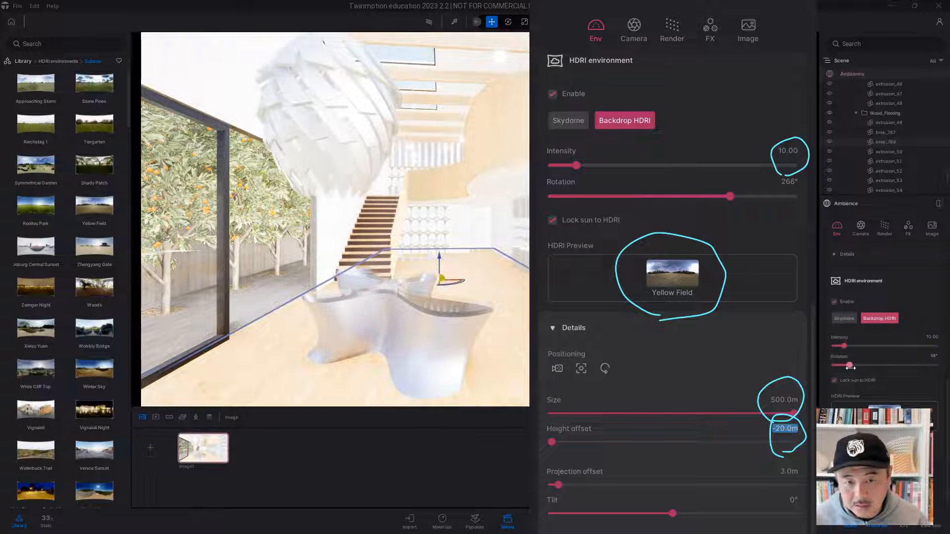
{"action": "scroll", "coordinate": [892, 331], "scroll_direction": "down", "scroll_amount": 5}
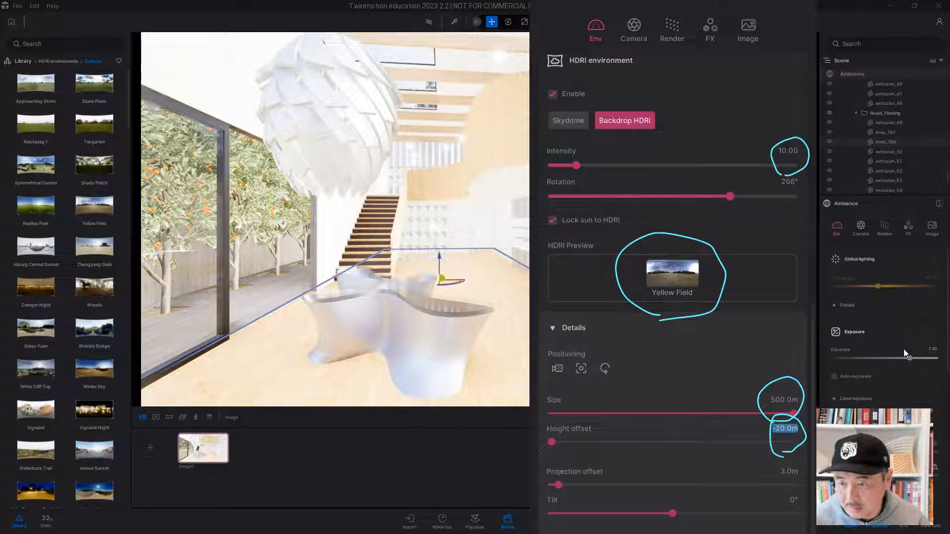
{"action": "left_click_drag", "start_coordinate": [907, 357], "coordinate": [901, 357]}
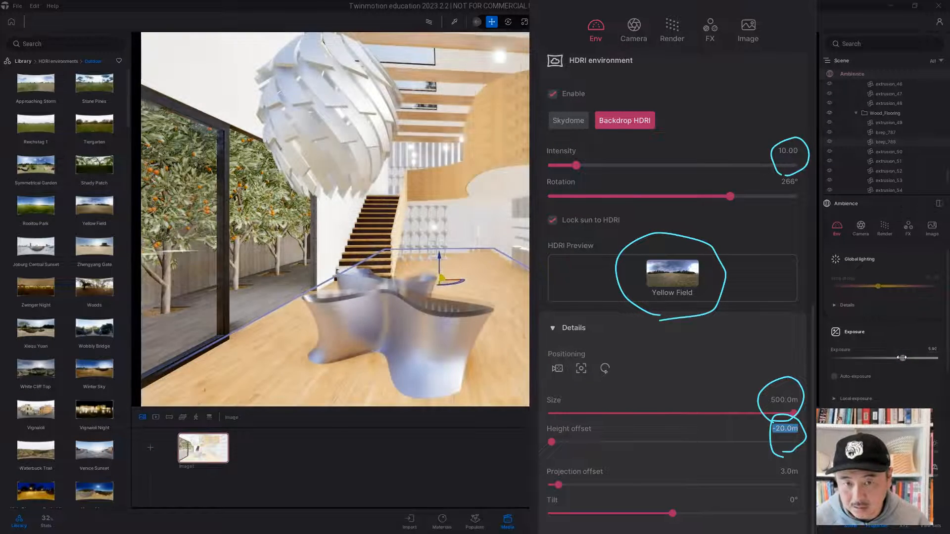
{"action": "scroll", "coordinate": [904, 331], "scroll_direction": "up", "scroll_amount": 5}
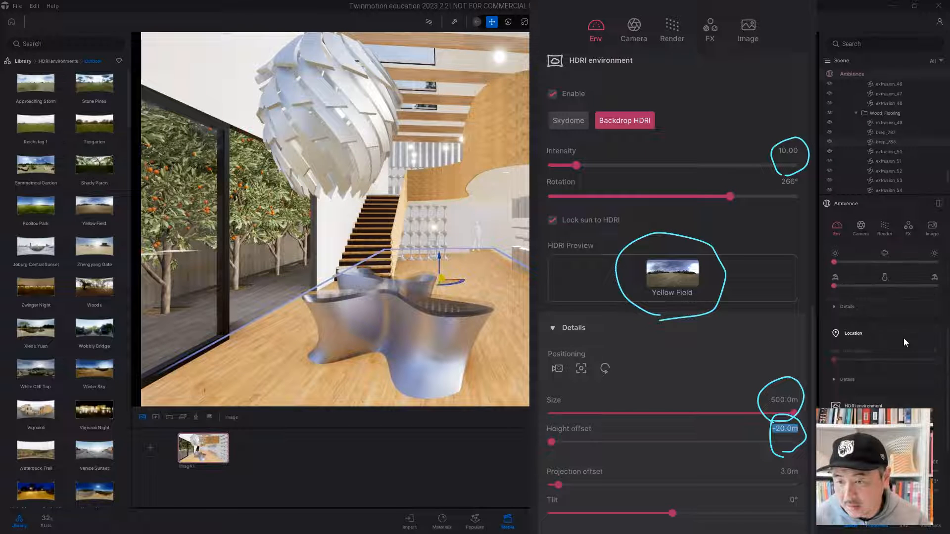
{"action": "scroll", "coordinate": [903, 337], "scroll_direction": "down", "scroll_amount": 3}
{"action": "left_click_drag", "start_coordinate": [856, 351], "coordinate": [908, 370]}
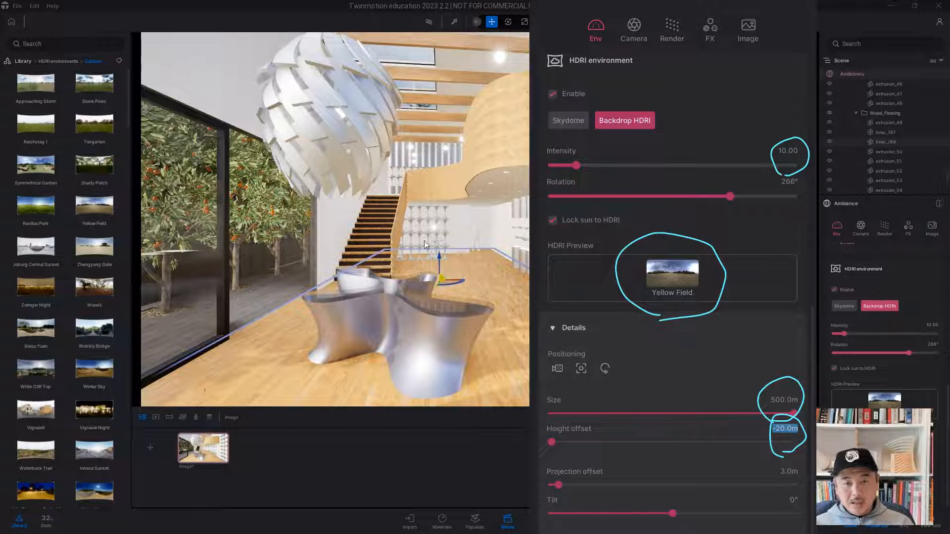
{"action": "scroll", "coordinate": [898, 316], "scroll_direction": "down", "scroll_amount": 5}
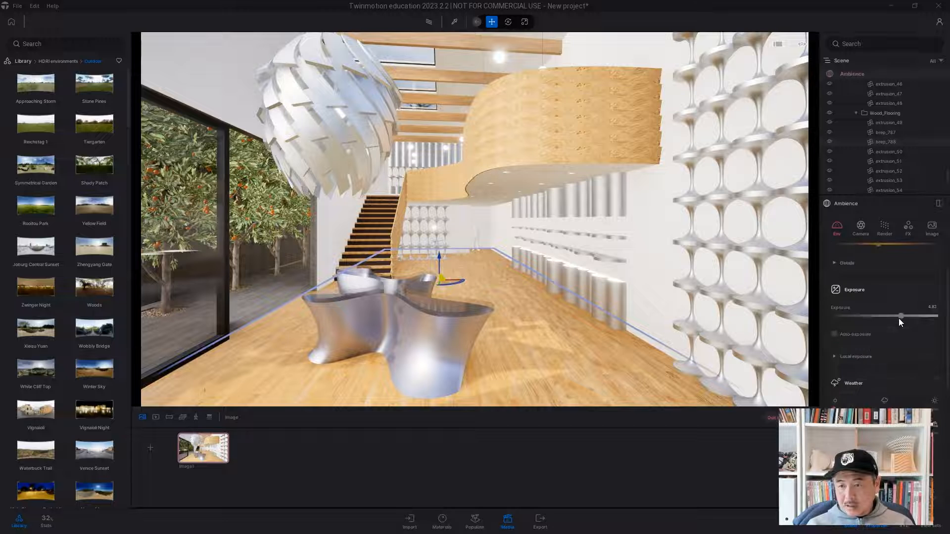
{"action": "left_click_drag", "start_coordinate": [900, 357], "coordinate": [898, 357]}
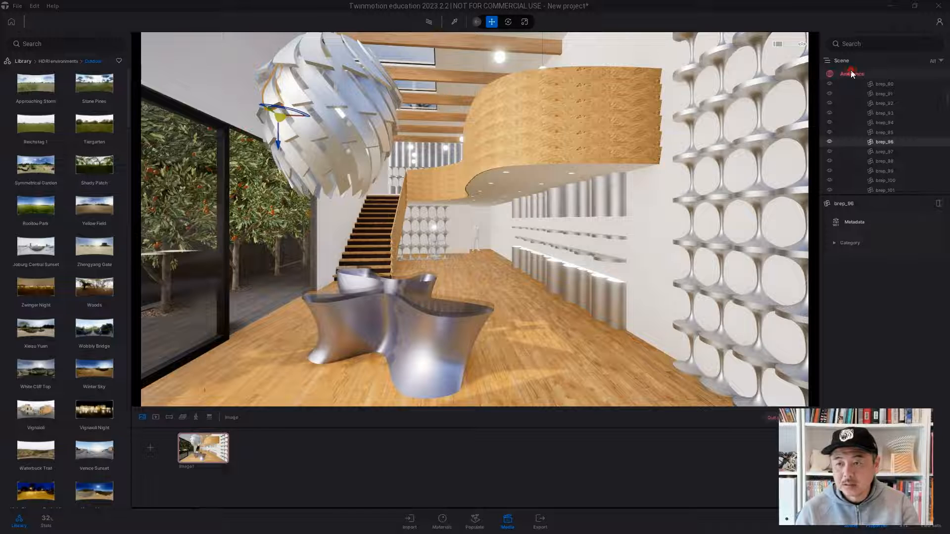
- Set the local exposure's highlight reduction and shadow boost to 1.00 each
{"action": "left_click", "coordinate": [851, 73]}
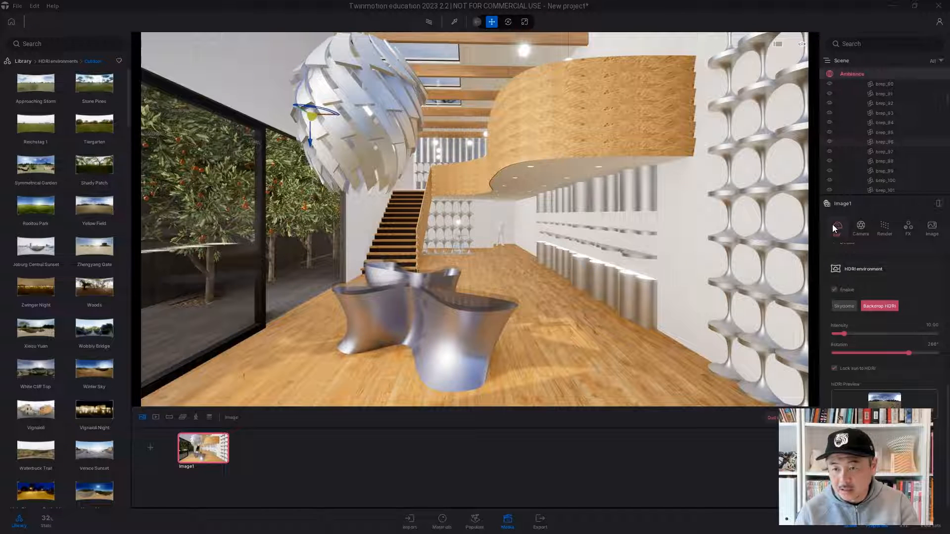
{"action": "scroll", "coordinate": [899, 292], "scroll_direction": "down", "scroll_amount": 5}
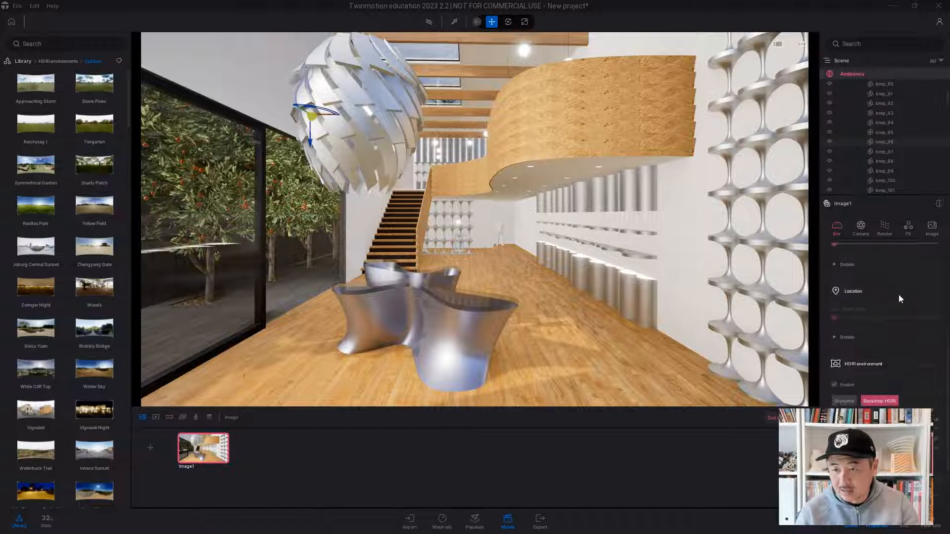
{"action": "scroll", "coordinate": [898, 293], "scroll_direction": "up", "scroll_amount": 1}
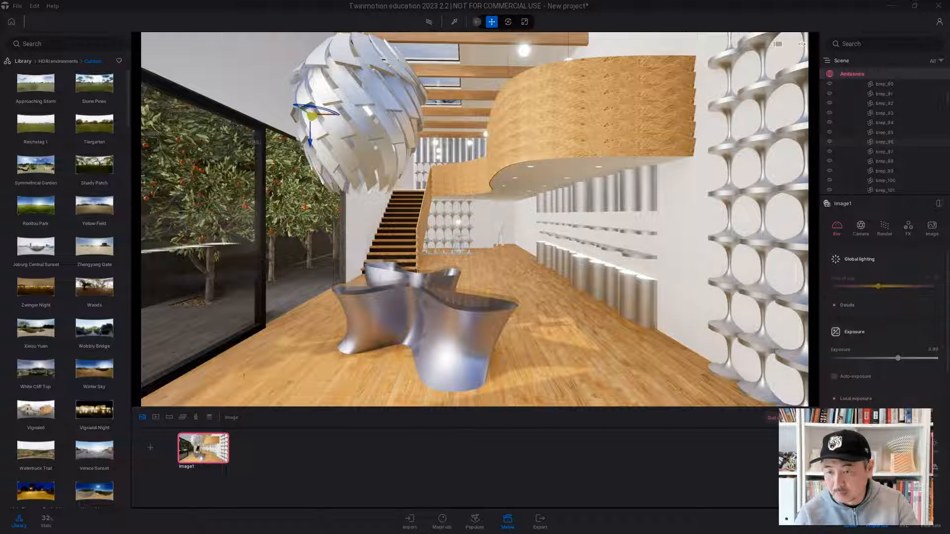
{"action": "left_click", "coordinate": [841, 393]}
{"action": "scroll", "coordinate": [882, 329], "scroll_direction": "down", "scroll_amount": 2}
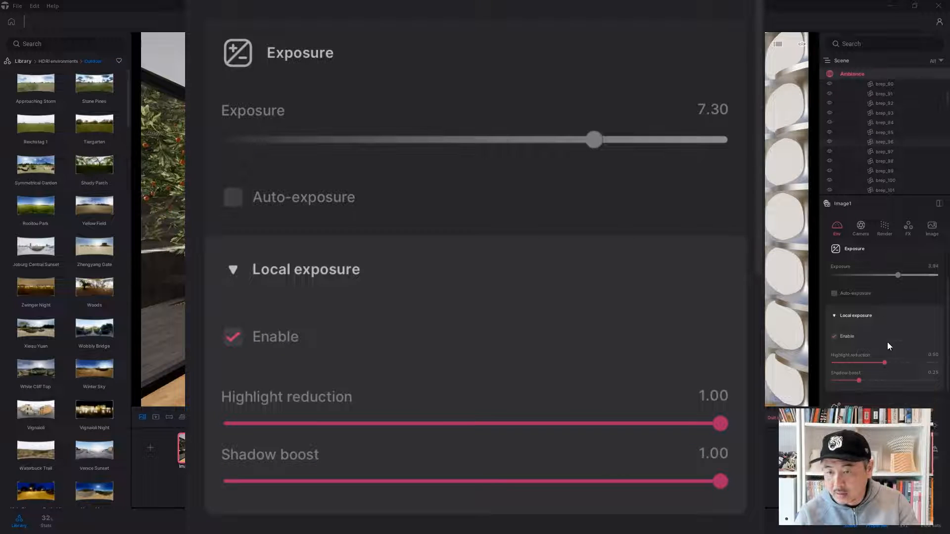
{"action": "left_click_drag", "start_coordinate": [885, 362], "coordinate": [946, 356]}
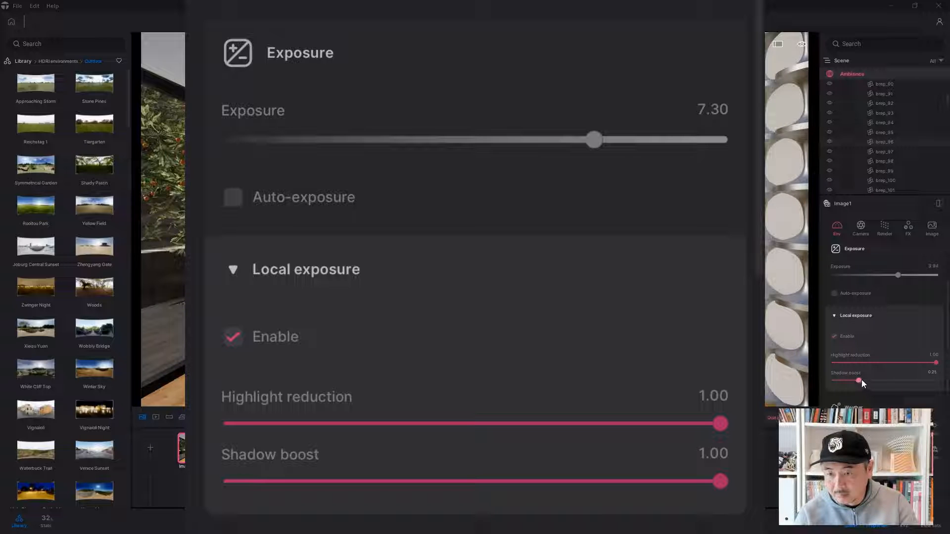
{"action": "left_click_drag", "start_coordinate": [858, 381], "coordinate": [942, 380]}
{"action": "scroll", "coordinate": [872, 341], "scroll_direction": "up", "scroll_amount": 2}
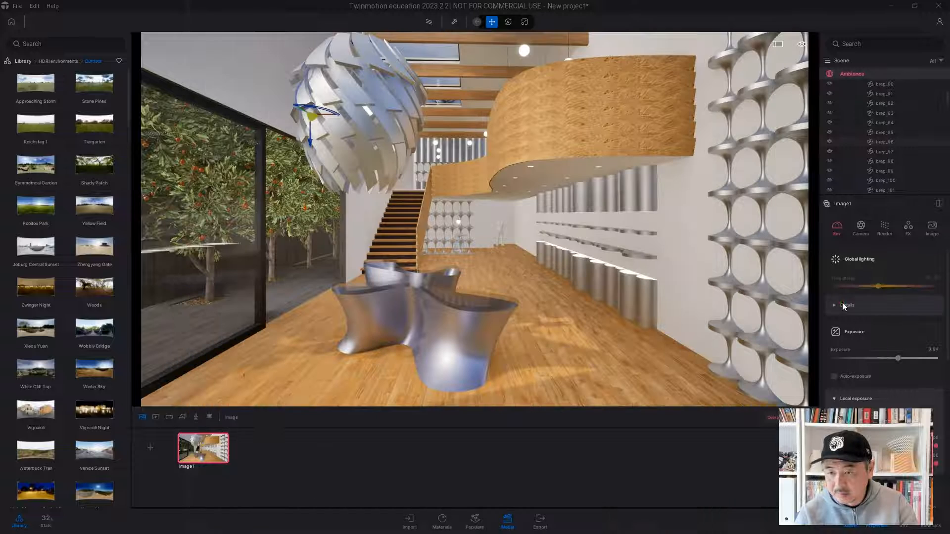
- Check the sun settings in the global lighting details, then switch the real-time global illumination from Standard to Lumen
{"action": "left_click", "coordinate": [842, 304]}
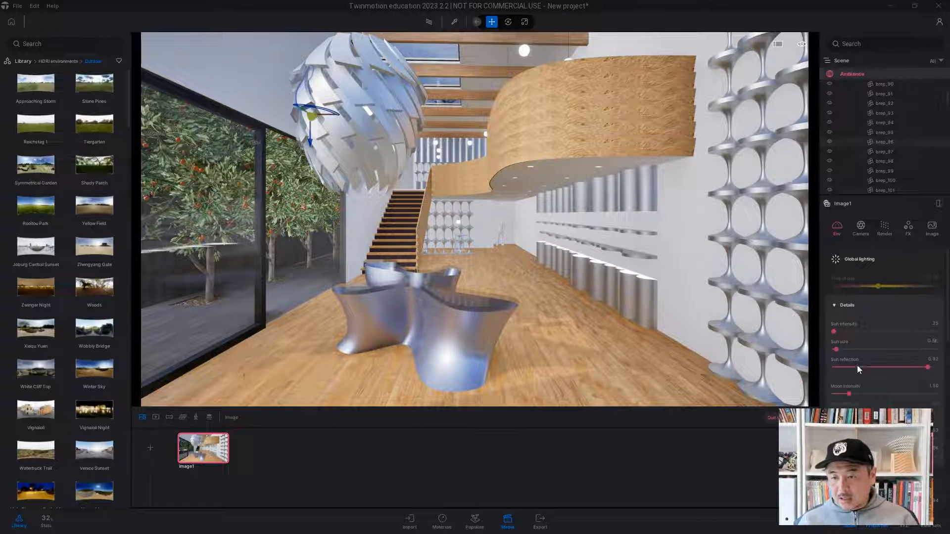
{"action": "left_click", "coordinate": [884, 227]}
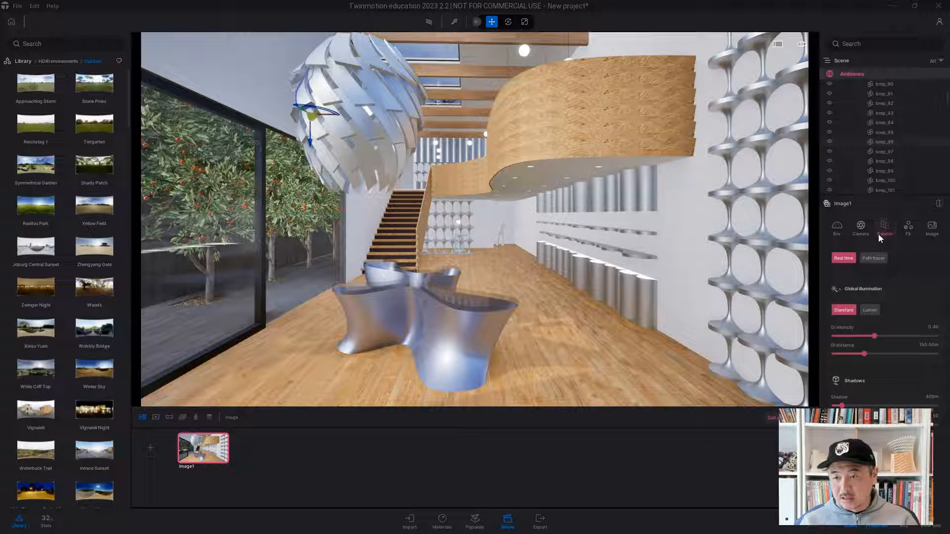
{"action": "left_click", "coordinate": [870, 310]}
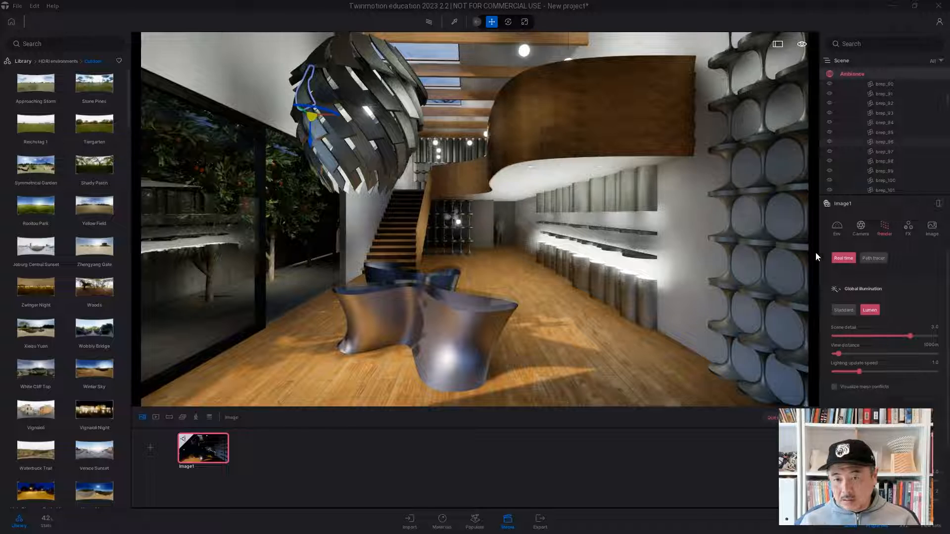
- Collapse the global lighting details and raise the image's exposure to about 9.05 to brighten the Lumen-lit interior
{"action": "left_click", "coordinate": [837, 226]}
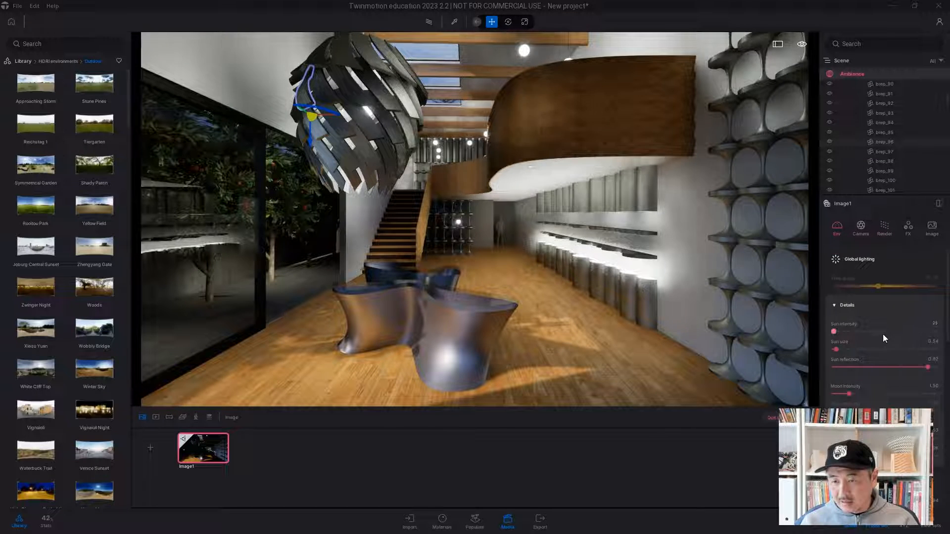
{"action": "left_click", "coordinate": [834, 304]}
{"action": "left_click_drag", "start_coordinate": [897, 358], "coordinate": [915, 364]}
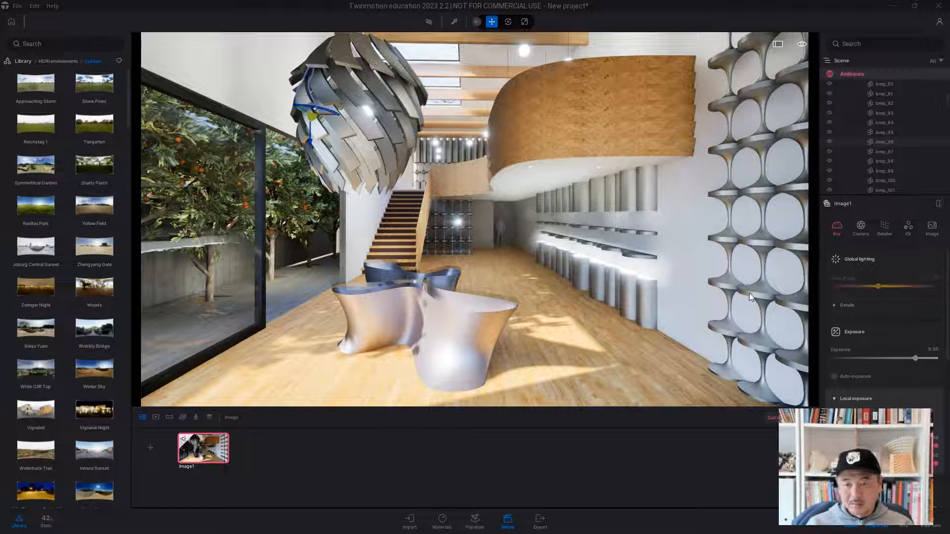
- Set Lumen's scene detail to 4.0, view distance to 20972 m and reflection quality to the maximum of 10.0
{"action": "left_click", "coordinate": [884, 228]}
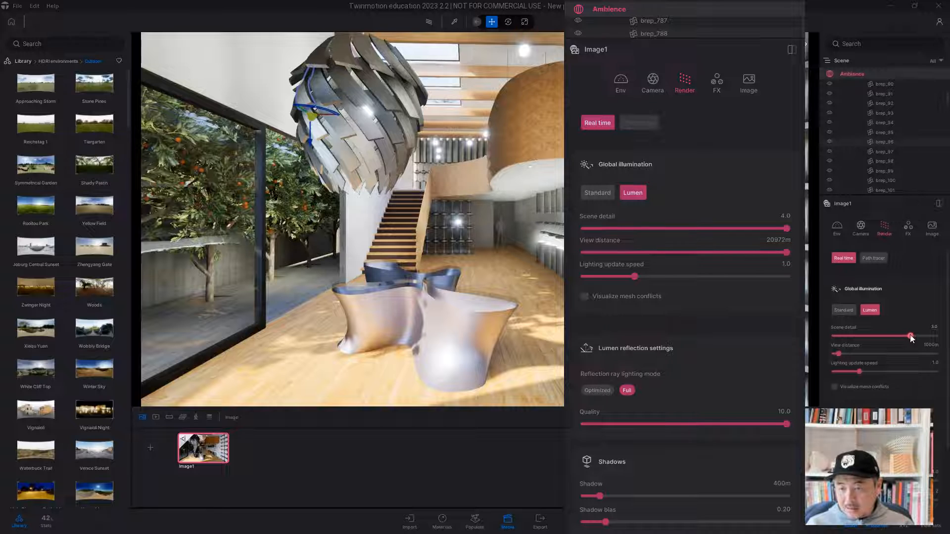
{"action": "left_click_drag", "start_coordinate": [910, 336], "coordinate": [935, 336]}
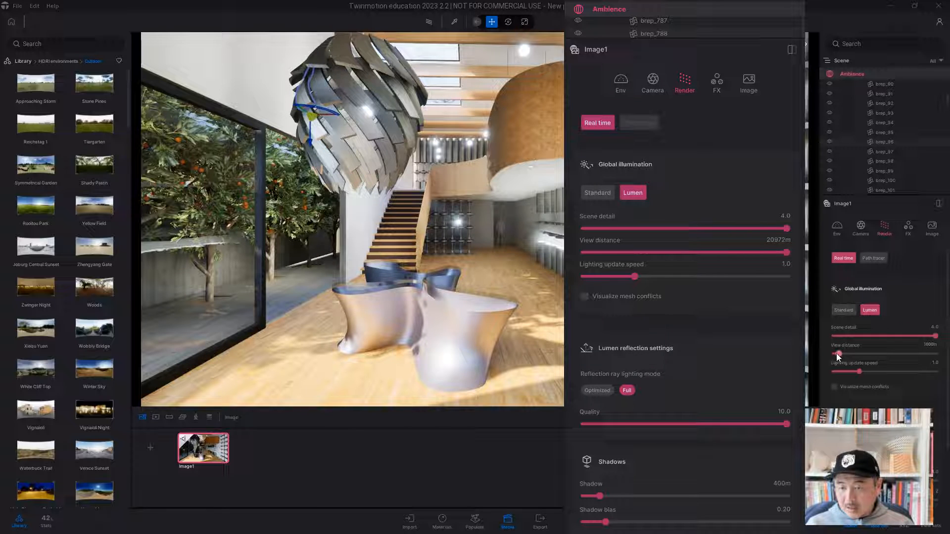
{"action": "left_click_drag", "start_coordinate": [838, 355], "coordinate": [935, 353]}
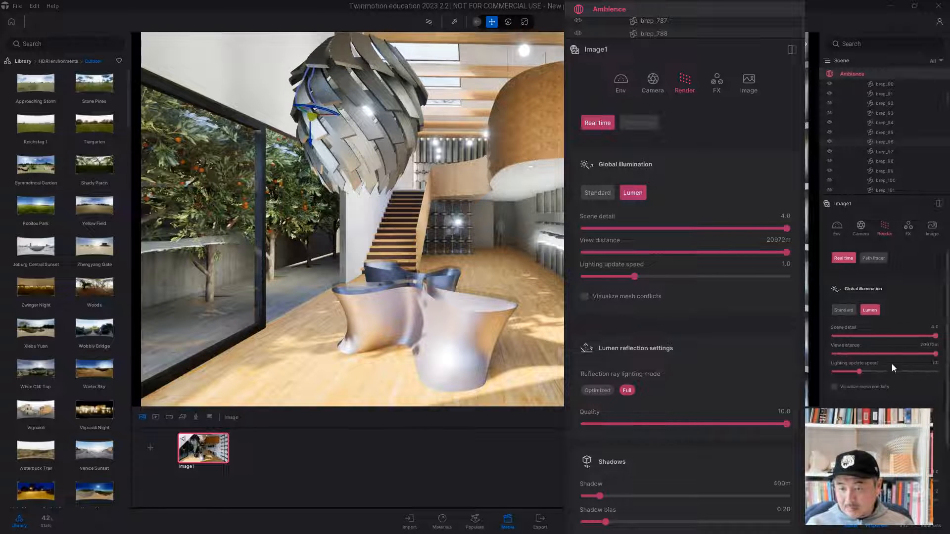
{"action": "scroll", "coordinate": [900, 369], "scroll_direction": "down", "scroll_amount": 3}
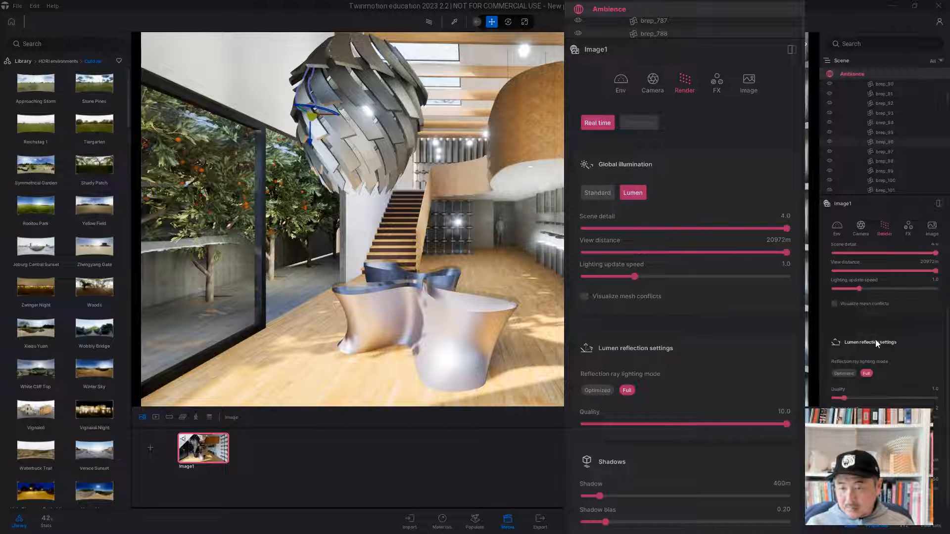
{"action": "left_click_drag", "start_coordinate": [843, 397], "coordinate": [936, 397]}
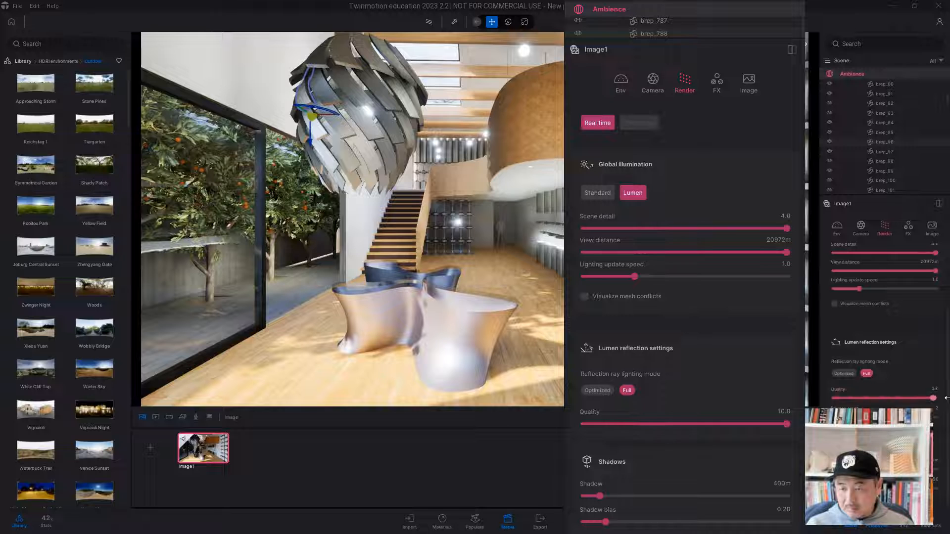
- Maximise the Lumen reflection setting directly below quality, then test the camera's vignetting up to 100% and settle on about 42%
{"action": "left_click_drag", "start_coordinate": [858, 416], "coordinate": [935, 416]}
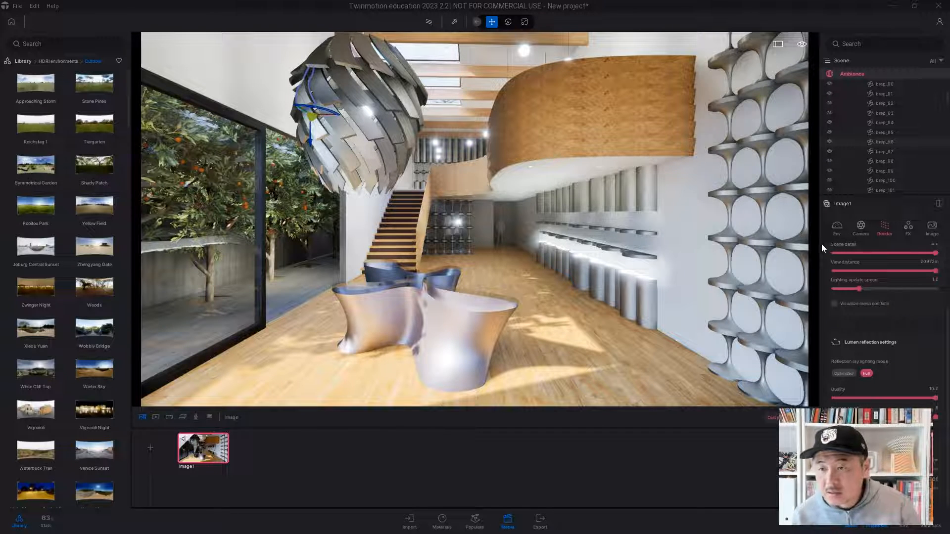
{"action": "left_click", "coordinate": [862, 227]}
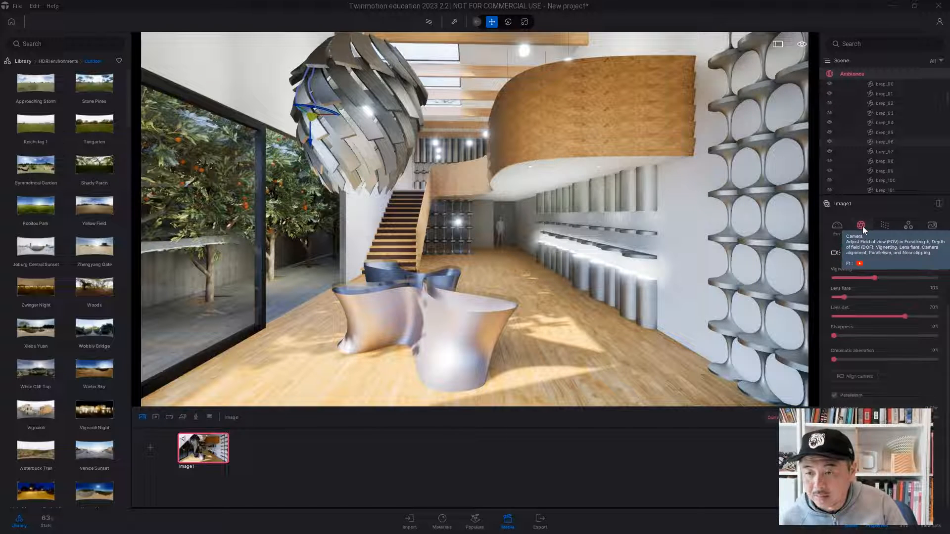
{"action": "mouse_move", "coordinate": [877, 278]}
{"action": "left_mouse_down"}
{"action": "mouse_move", "coordinate": [901, 278]}
{"action": "mouse_move", "coordinate": [876, 278]}
{"action": "mouse_move", "coordinate": [890, 279]}
{"action": "left_mouse_up"}
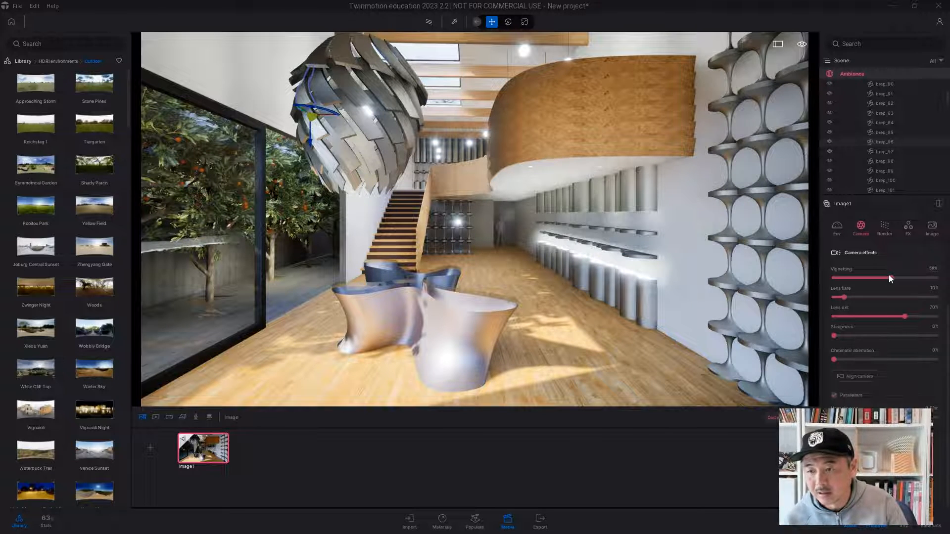
{"action": "left_click_drag", "start_coordinate": [888, 278], "coordinate": [935, 273]}
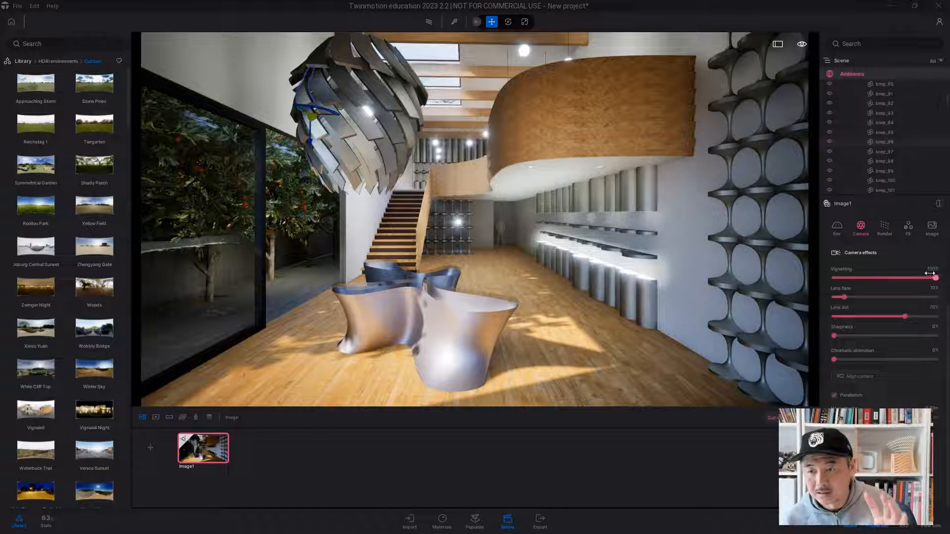
{"action": "left_click_drag", "start_coordinate": [935, 275], "coordinate": [877, 278]}
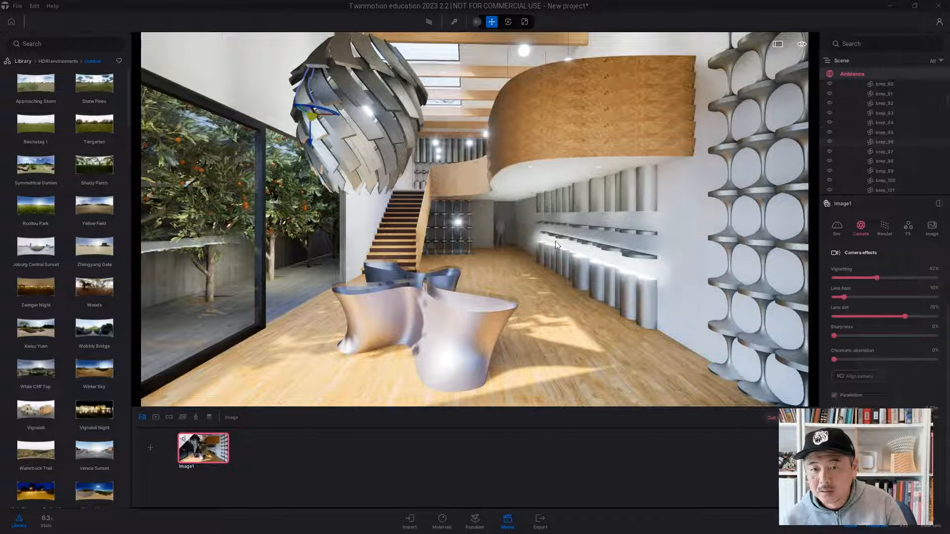
{"action": "left_click_drag", "start_coordinate": [877, 278], "coordinate": [873, 277]}
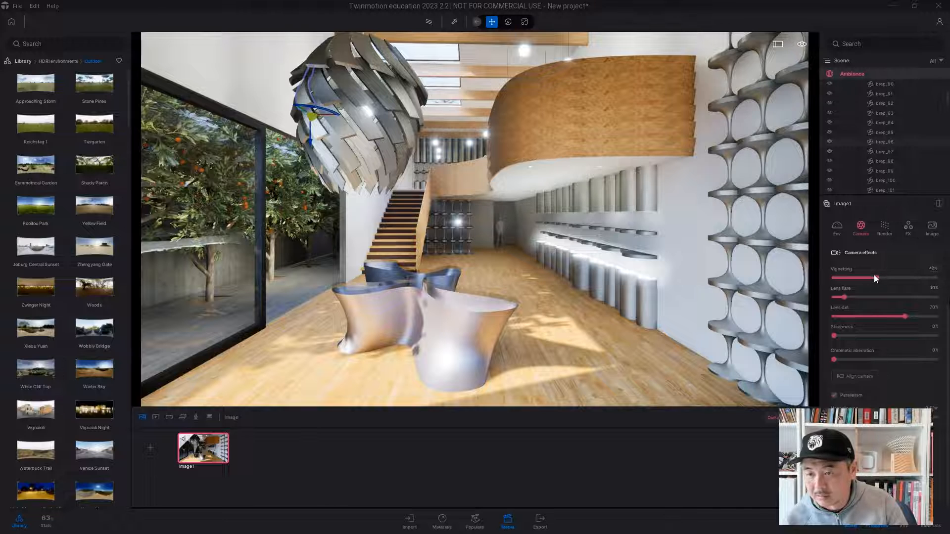
- Include the one saved image in the local export and start exporting it
{"action": "left_click", "coordinate": [596, 320]}
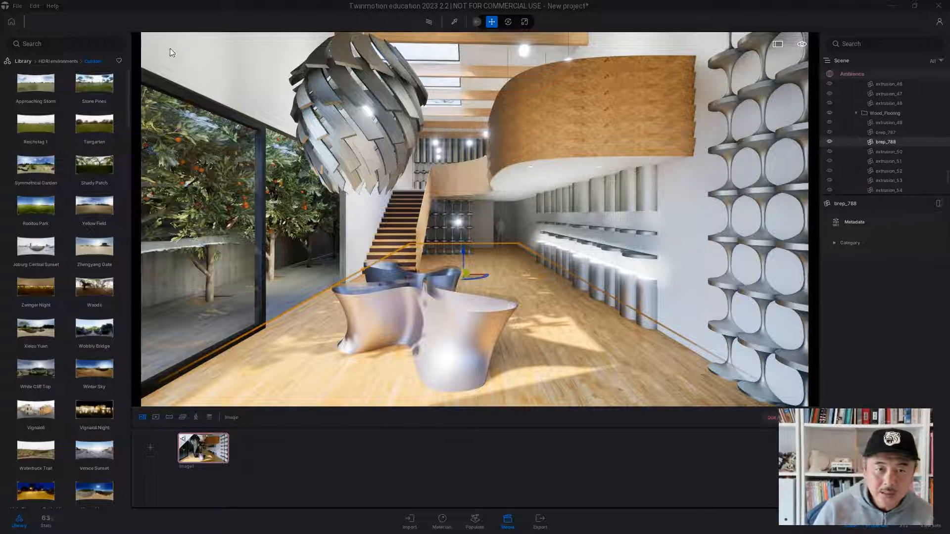
{"action": "left_click", "coordinate": [533, 272]}
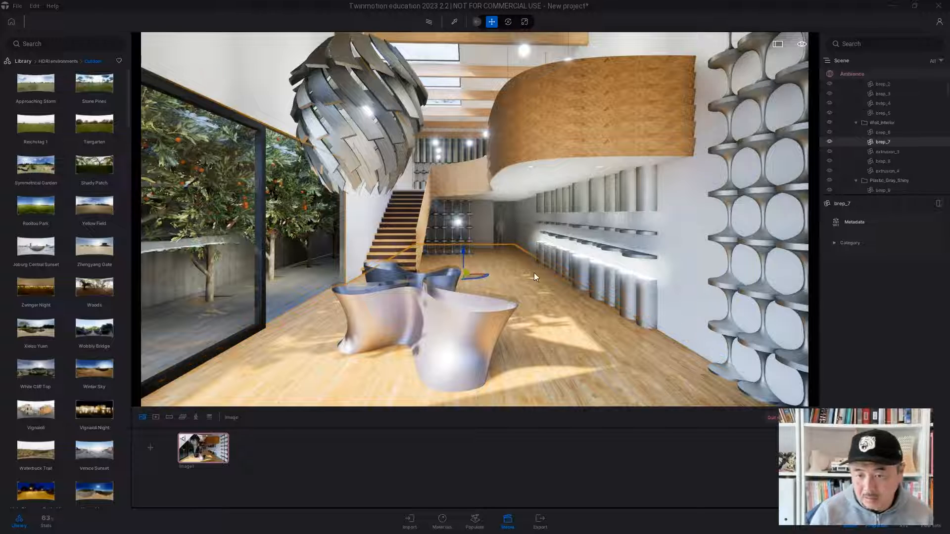
{"action": "left_click", "coordinate": [538, 523]}
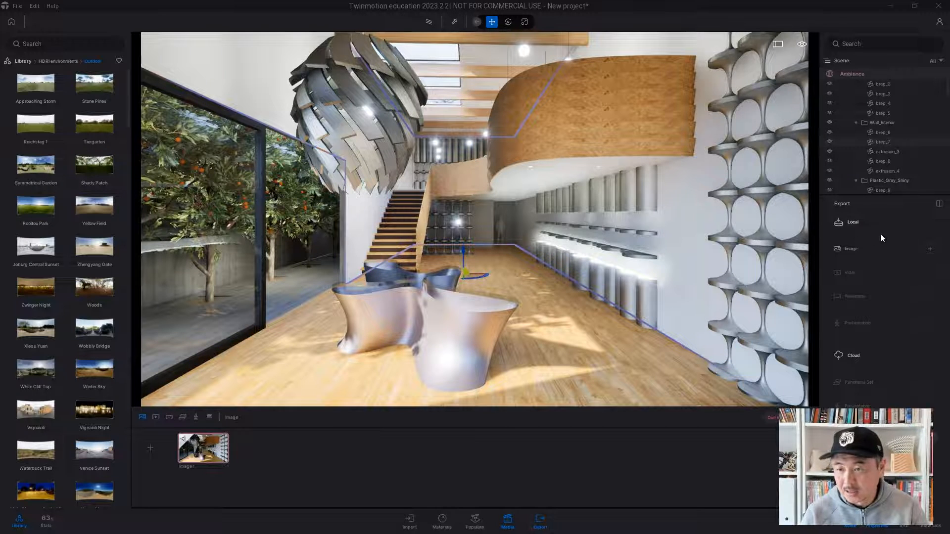
{"action": "left_click", "coordinate": [929, 249]}
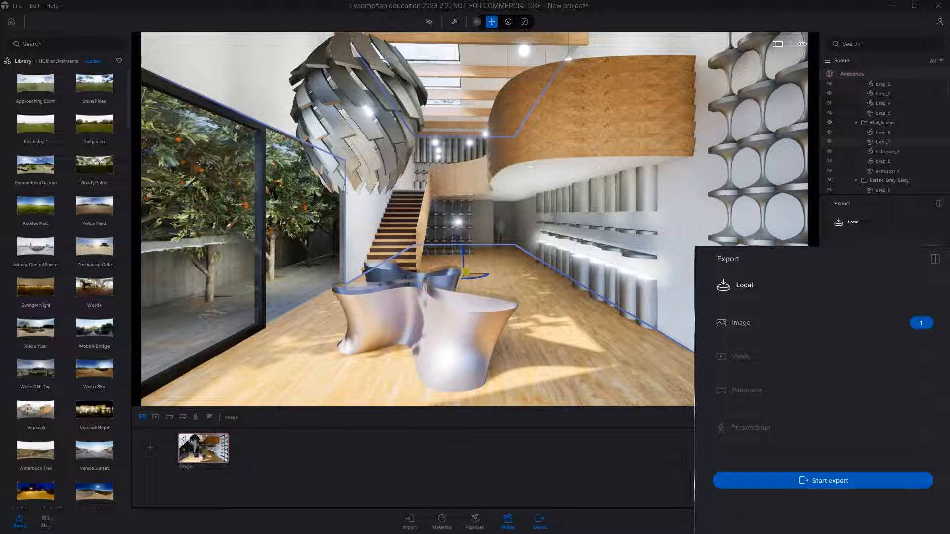
{"action": "left_click", "coordinate": [305, 238]}
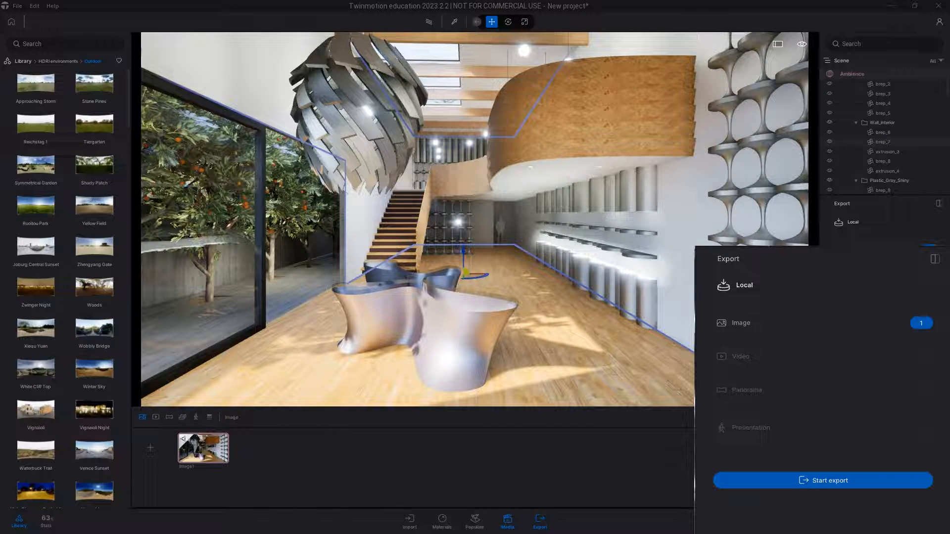
{"action": "left_click", "coordinate": [822, 480]}
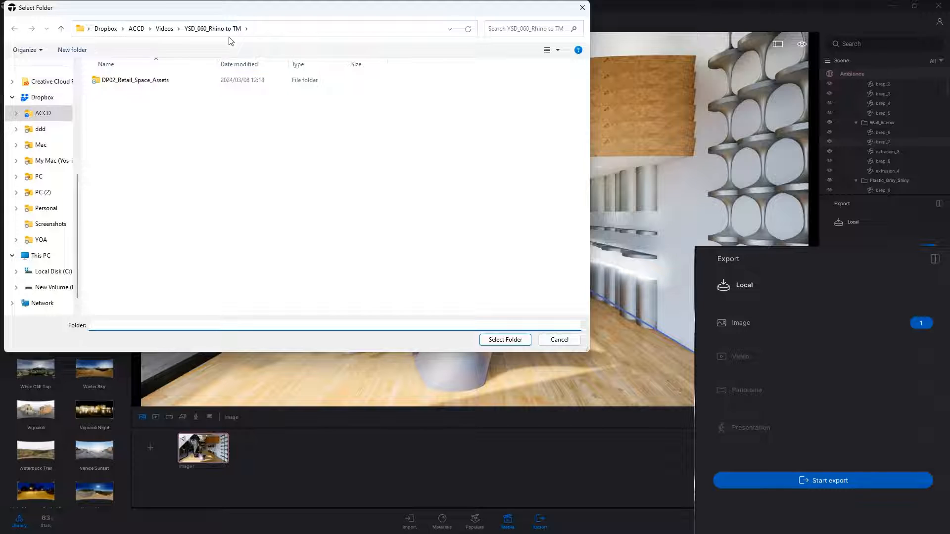
- Create an output folder inside YSD_060_Rhino to TM as the destination for the exported image
{"action": "right_click", "coordinate": [153, 139]}
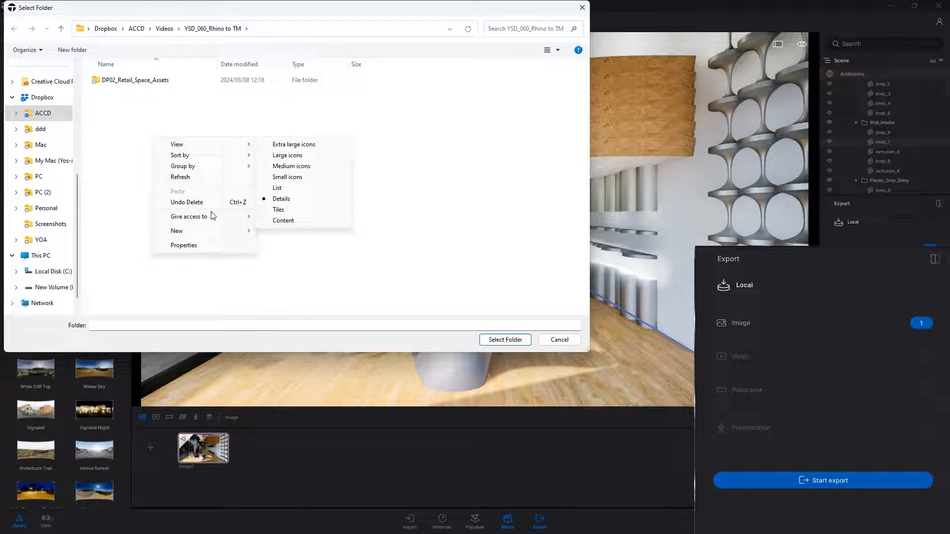
{"action": "mouse_move", "coordinate": [219, 236]}
{"action": "left_click", "coordinate": [281, 232]}
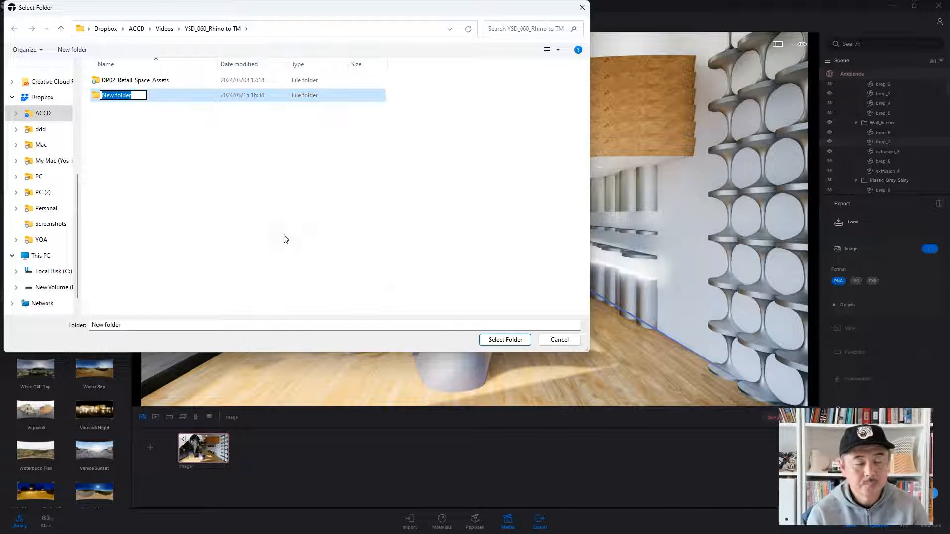
{"action": "type", "text": "out"}
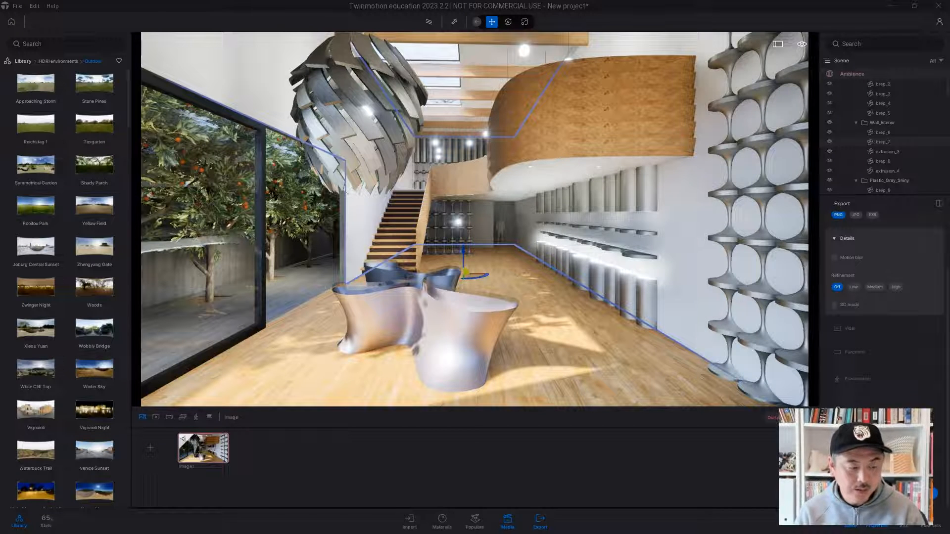
- Switch to File Explorer and open the exported image from the Output02 folder in Dropbox > ACCD > Videos > ysd_061_Twinmotion Lumen
{"action": "left_click", "coordinate": [487, 522]}
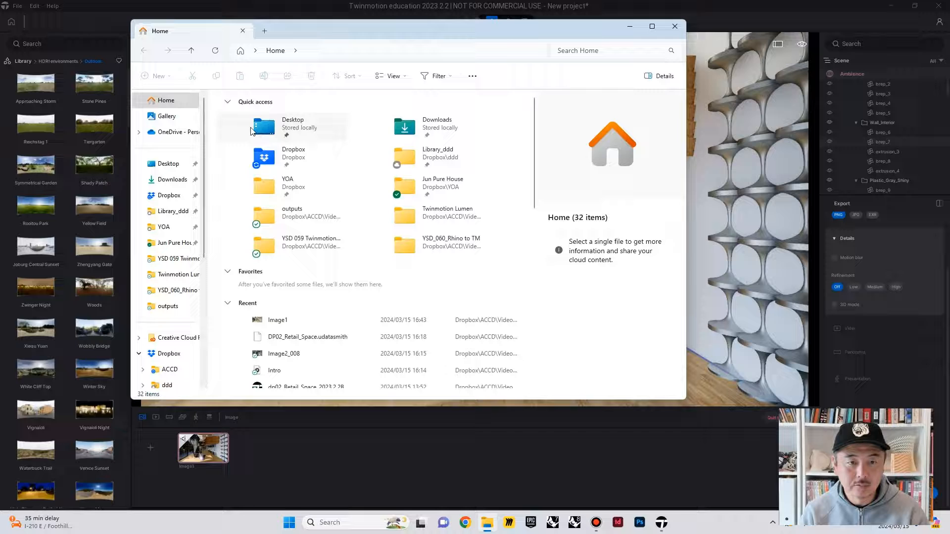
{"action": "left_click", "coordinate": [168, 195]}
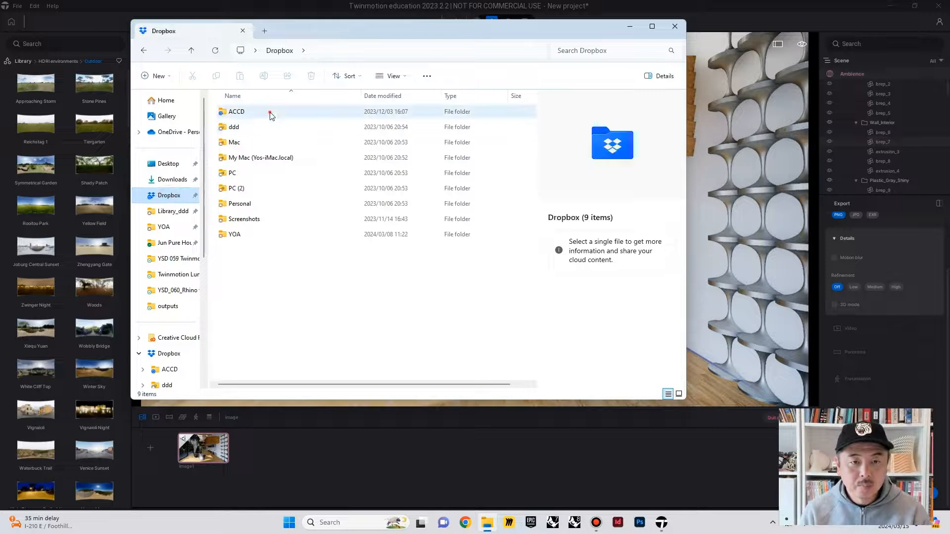
{"action": "double_click", "coordinate": [269, 112]}
{"action": "double_click", "coordinate": [273, 111]}
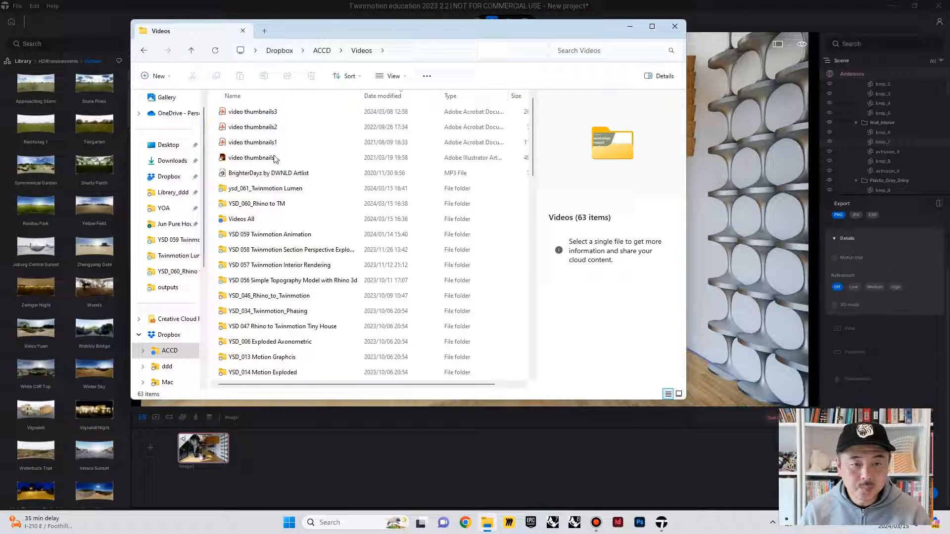
{"action": "double_click", "coordinate": [295, 189]}
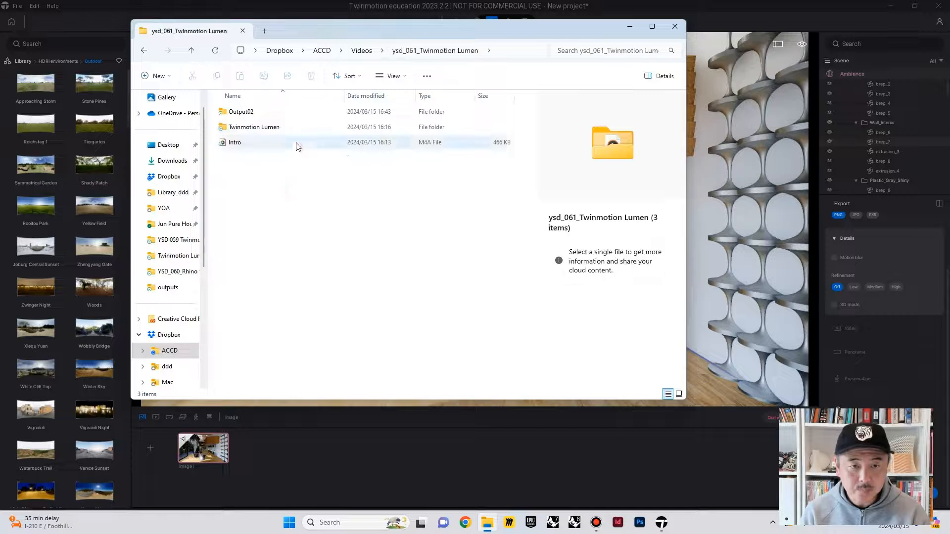
{"action": "double_click", "coordinate": [257, 113]}
{"action": "left_click", "coordinate": [241, 123]}
{"action": "key", "text": "Return"}
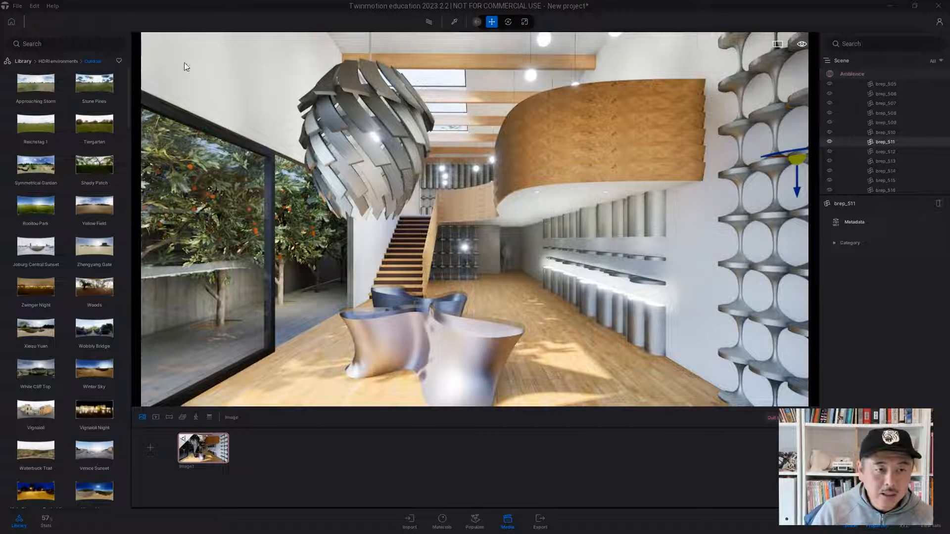
- Pick the light material from the hanging lamp and lower its emissive glow to about 363 nit
{"action": "left_click", "coordinate": [457, 21]}
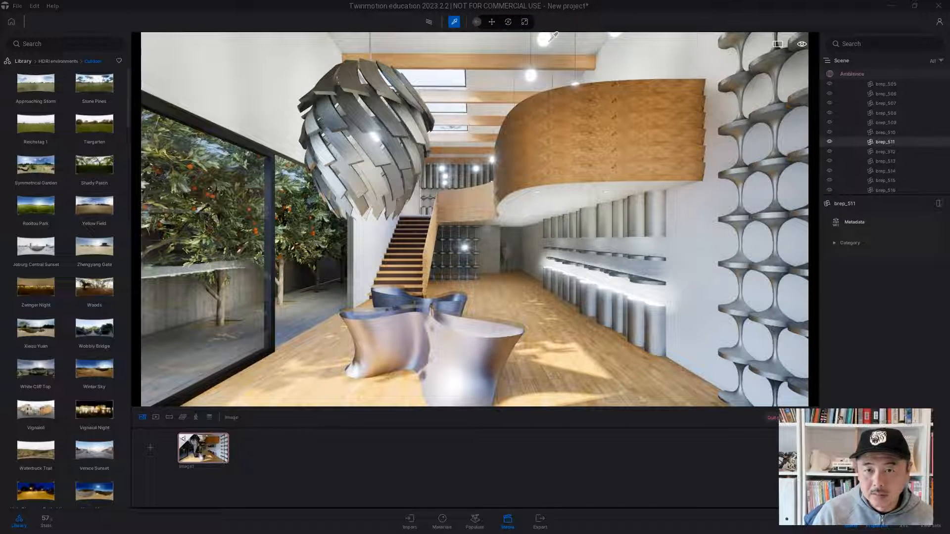
{"action": "left_click", "coordinate": [547, 38]}
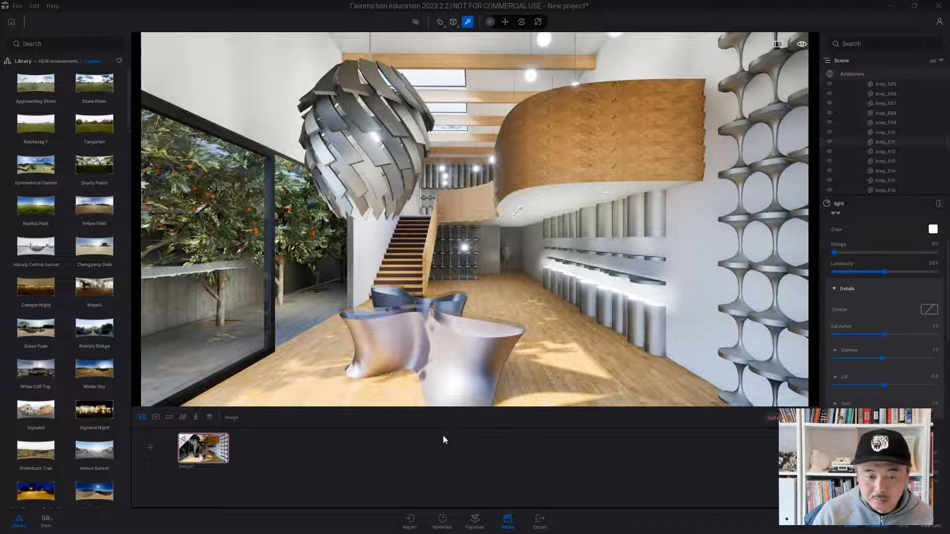
{"action": "left_click", "coordinate": [475, 519]}
{"action": "left_click", "coordinate": [442, 519]}
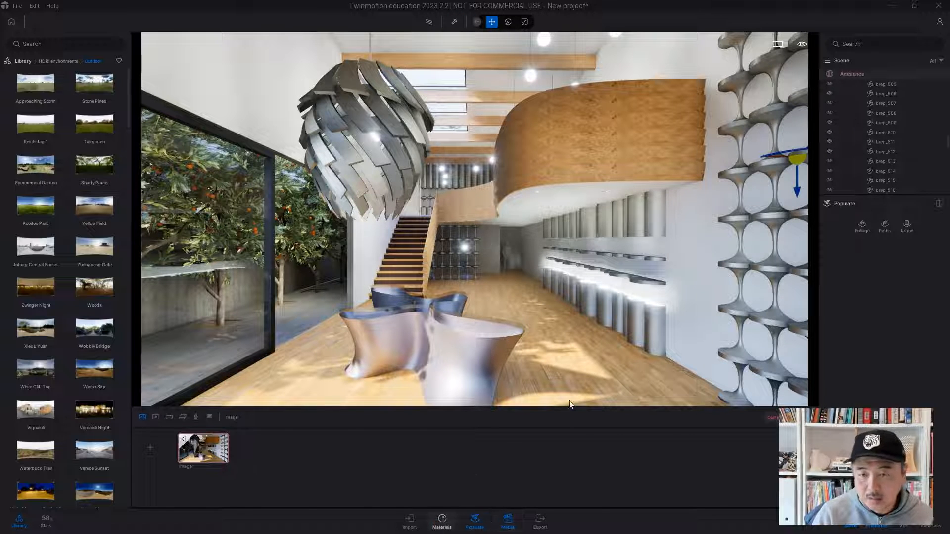
{"action": "scroll", "coordinate": [861, 240], "scroll_direction": "up", "scroll_amount": 3}
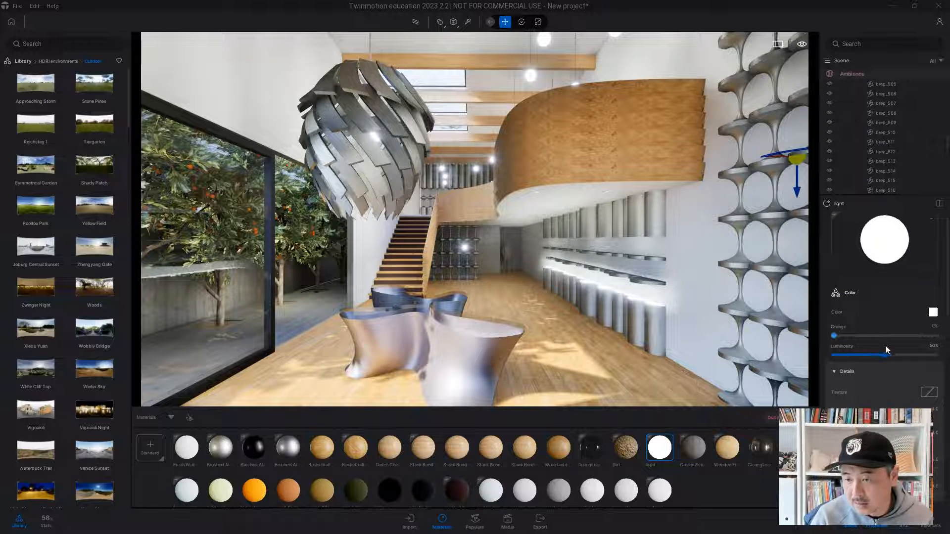
{"action": "mouse_move", "coordinate": [881, 354]}
{"action": "left_mouse_down"}
{"action": "mouse_move", "coordinate": [830, 354]}
{"action": "mouse_move", "coordinate": [884, 353]}
{"action": "left_mouse_up"}
{"action": "scroll", "coordinate": [918, 353], "scroll_direction": "down", "scroll_amount": 5}
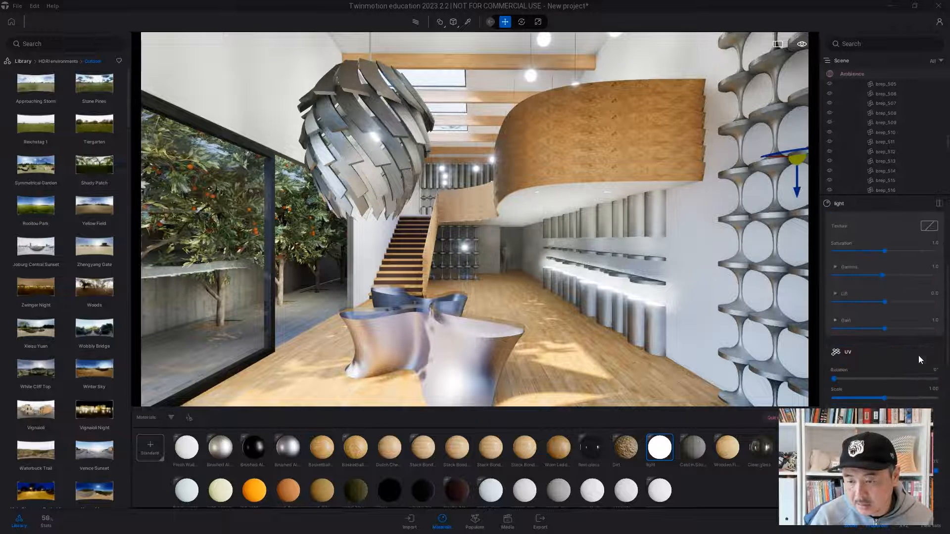
{"action": "scroll", "coordinate": [915, 378], "scroll_direction": "down", "scroll_amount": 3}
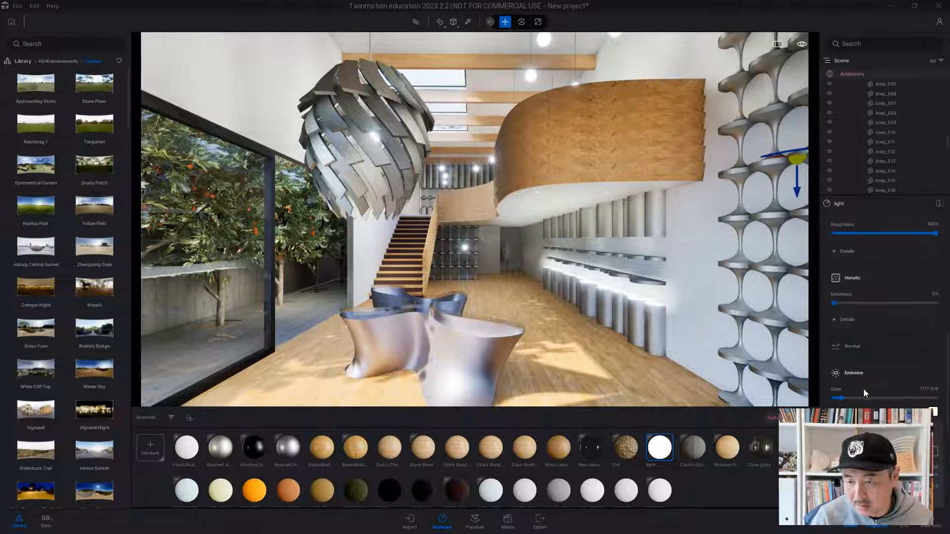
{"action": "left_click_drag", "start_coordinate": [841, 398], "coordinate": [835, 397]}
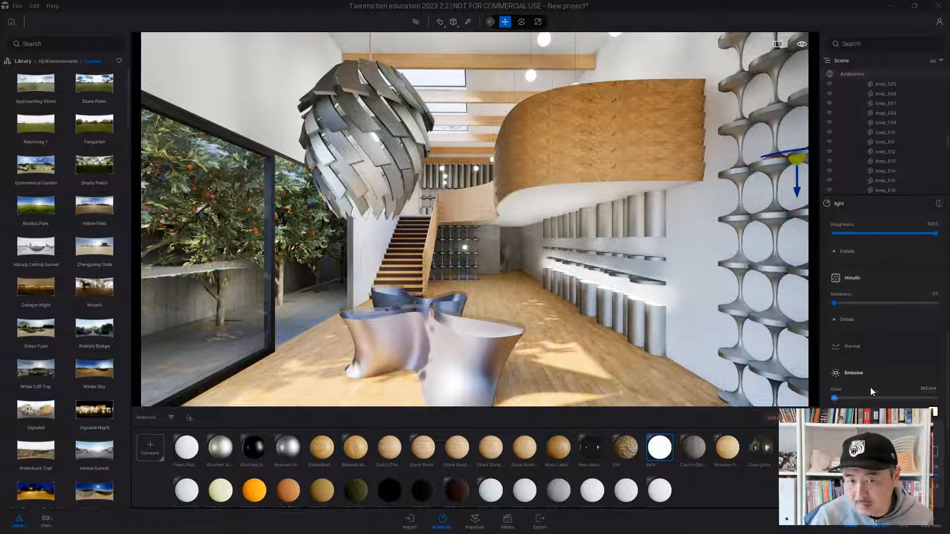
- Set a new emissive glow value for the light material and apply it
{"action": "left_click", "coordinate": [924, 389]}
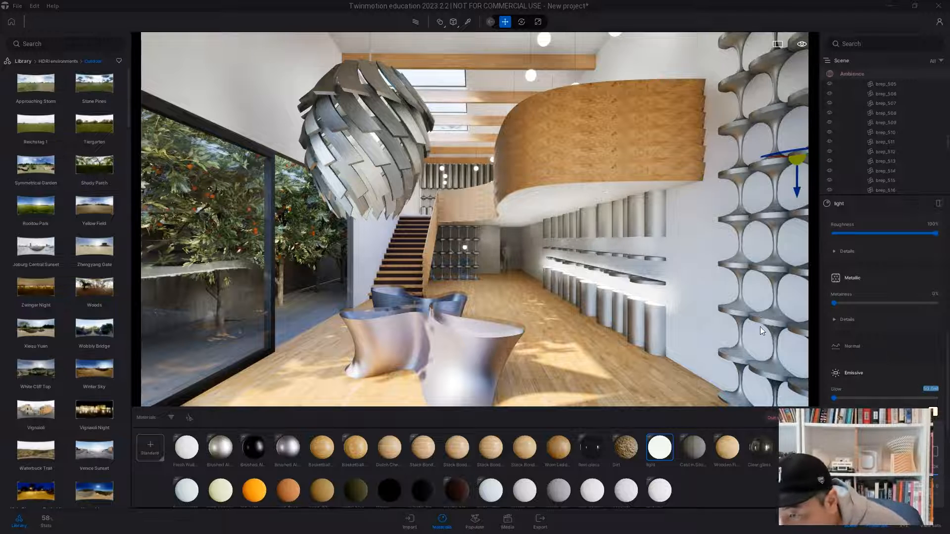
{"action": "left_click", "coordinate": [642, 218]}
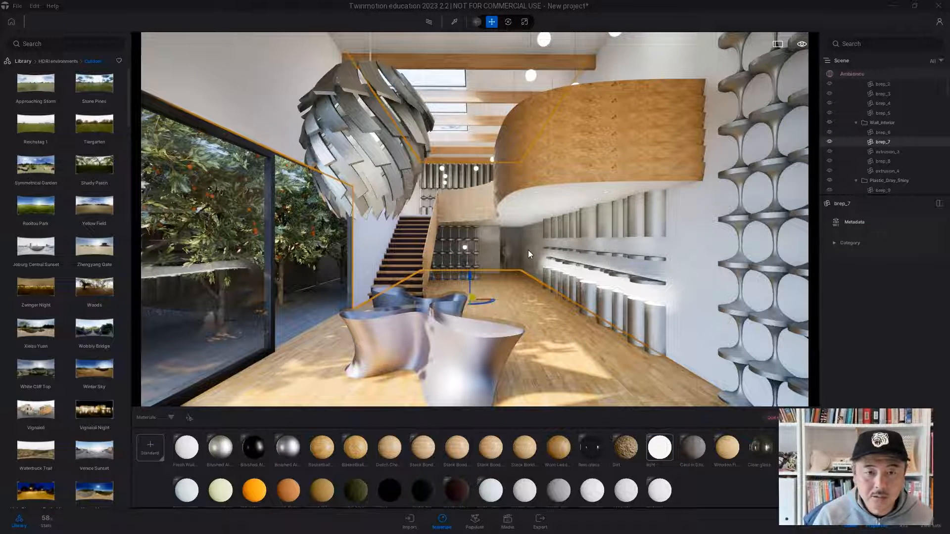
- Place a spot light from the lights library under a recessed ceiling fixture beneath the curved mezzanine
{"action": "right_click_drag", "start_coordinate": [528, 233], "coordinate": [678, 220]}
{"action": "key", "text": "w"}
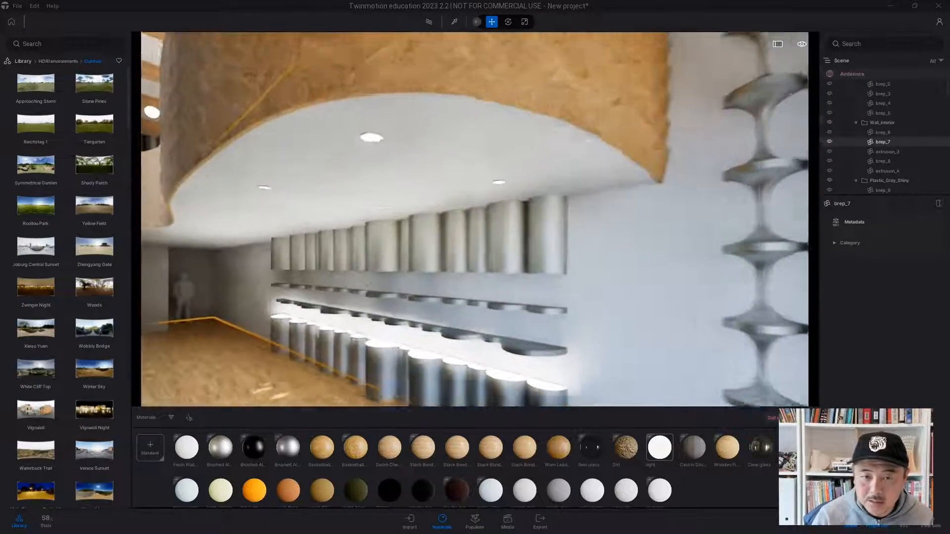
{"action": "key", "text": "w"}
{"action": "right_click_drag", "start_coordinate": [482, 148], "coordinate": [513, 133]}
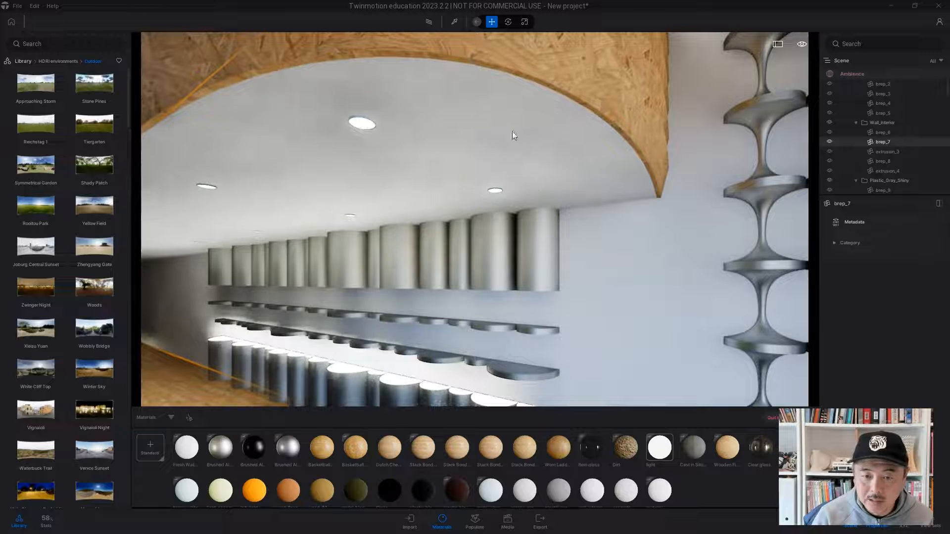
{"action": "left_click", "coordinate": [24, 61]}
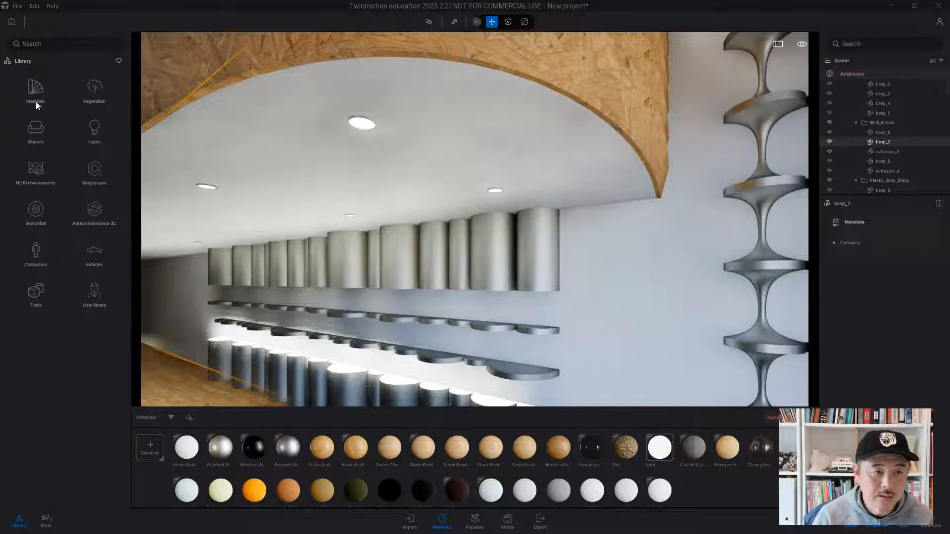
{"action": "left_click", "coordinate": [92, 126]}
{"action": "left_click_drag", "start_coordinate": [92, 82], "coordinate": [495, 191]}
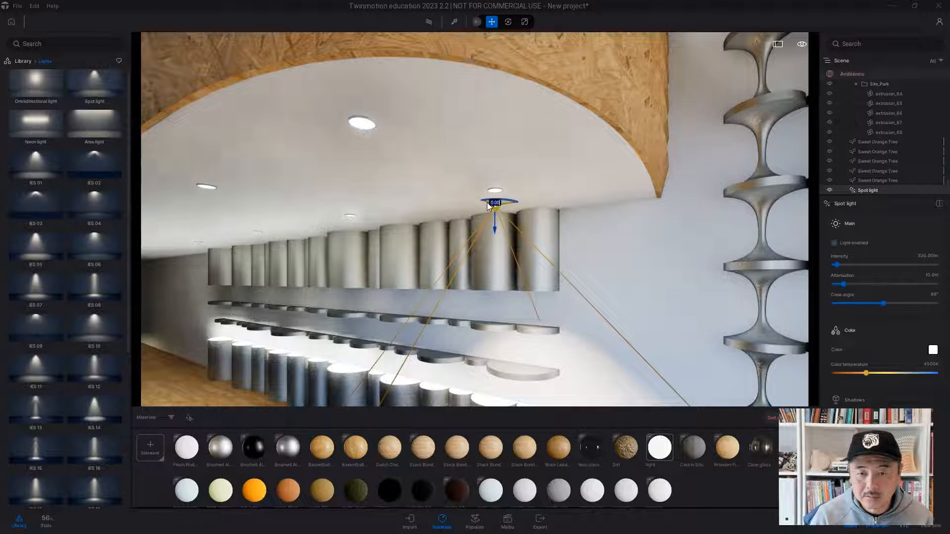
- Duplicate the spot light to the larger, nearer recessed ceiling fixture beneath the mezzanine
{"action": "left_click_drag", "start_coordinate": [487, 203], "coordinate": [313, 133], "text": "alt"}
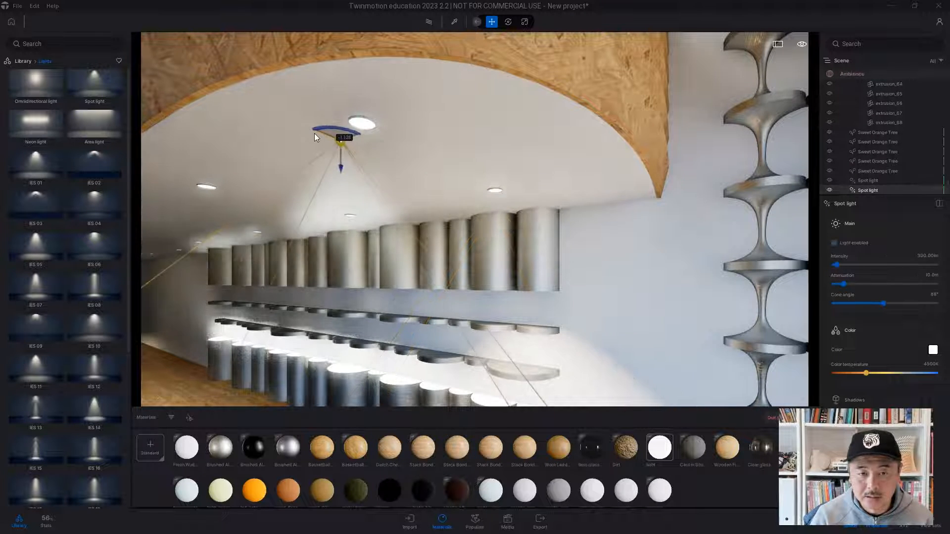
{"action": "left_click", "coordinate": [443, 317]}
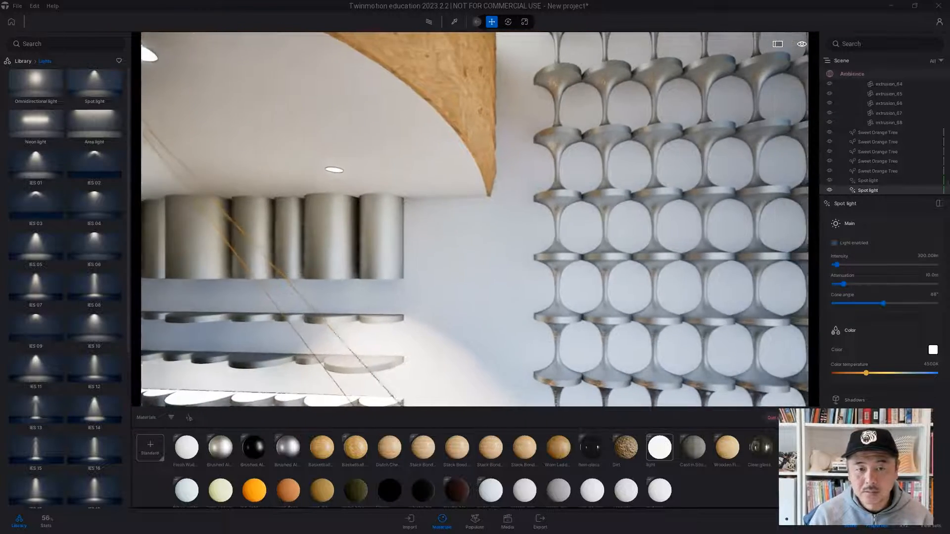
{"action": "right_click_drag", "start_coordinate": [417, 52], "coordinate": [349, 98]}
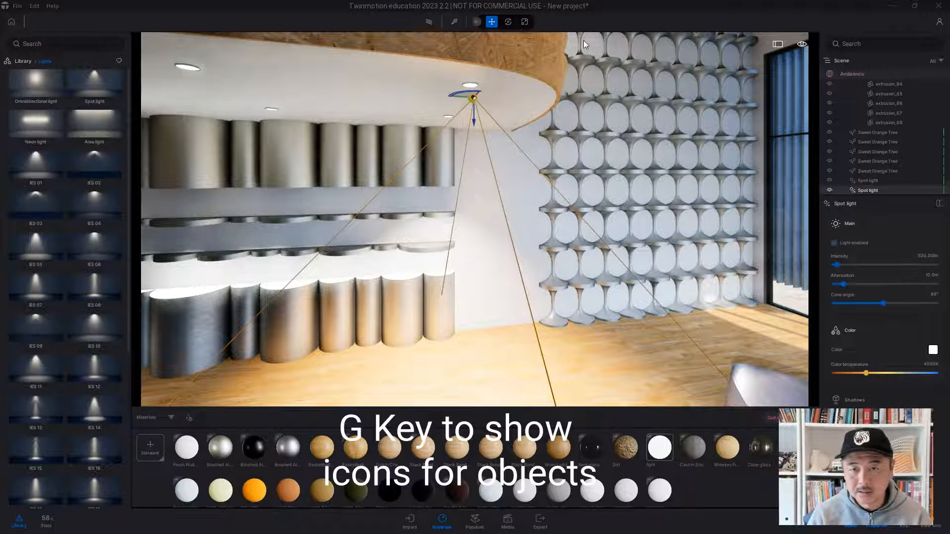
- Clear the selection and show the object icons so the placed lights can be picked in the scene
{"action": "left_click", "coordinate": [775, 330]}
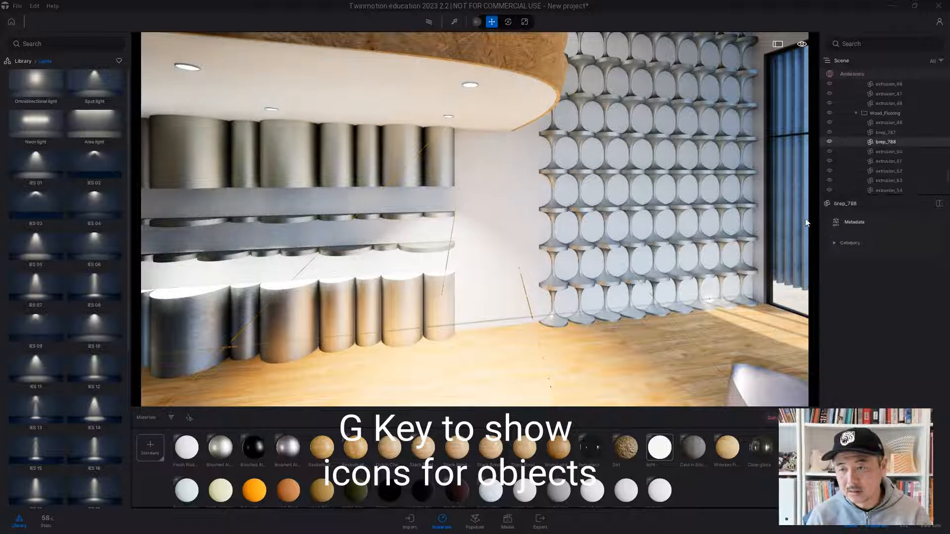
{"action": "key", "text": "Escape"}
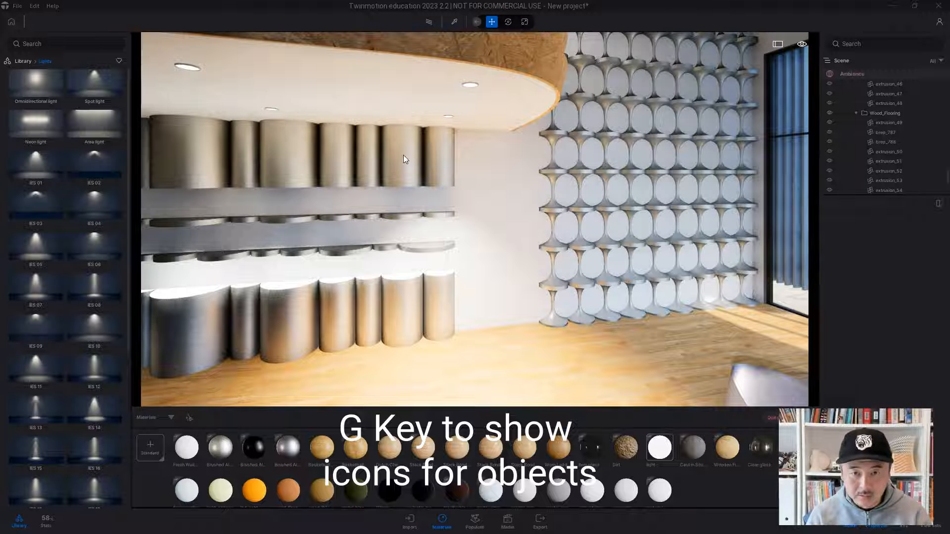
{"action": "key", "text": "g"}
- Copy both spot lights along the ceiling fixtures as 5 instances with 1.5 m spacing
{"action": "left_click", "coordinate": [473, 97]}
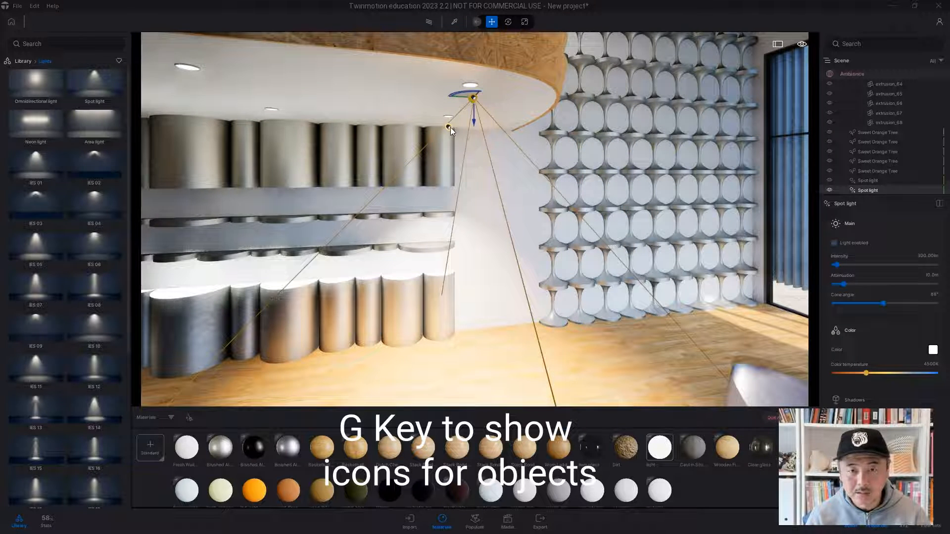
{"action": "left_click", "coordinate": [450, 127], "text": "ctrl"}
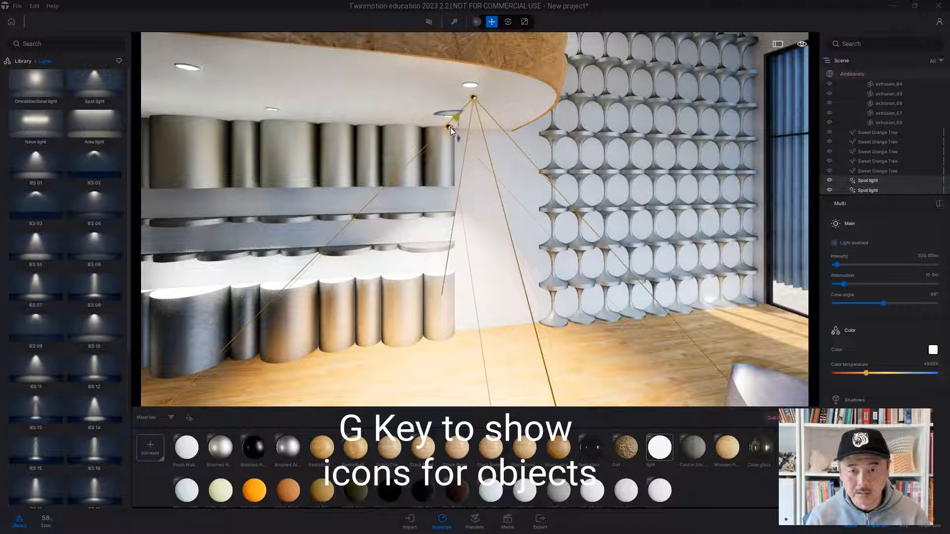
{"action": "left_click_drag", "start_coordinate": [444, 115], "coordinate": [216, 98], "text": "alt"}
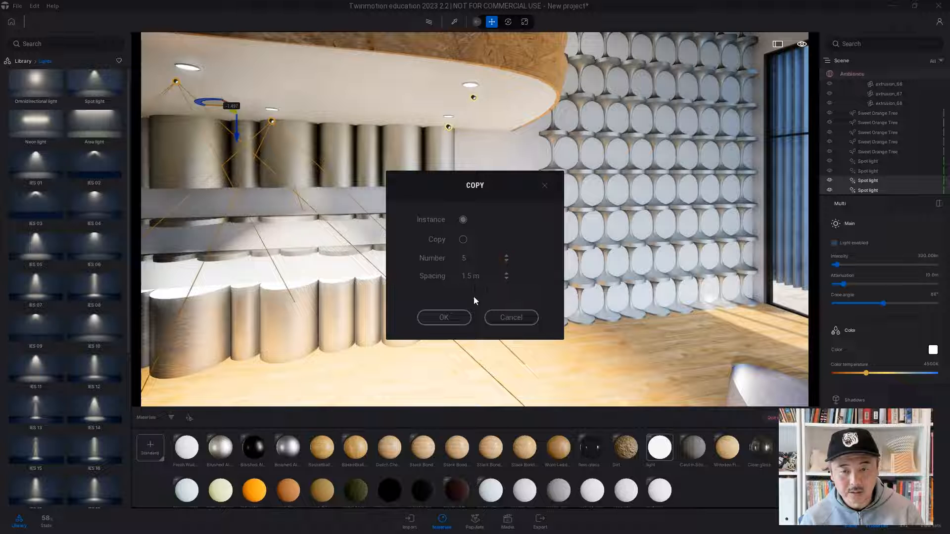
{"action": "left_click", "coordinate": [458, 321]}
- Copy the spot light near the back corridor as two instances spaced 1.34 m toward the metal column screen
{"action": "right_click_drag", "start_coordinate": [474, 219], "coordinate": [232, 216]}
{"action": "key", "text": "w"}
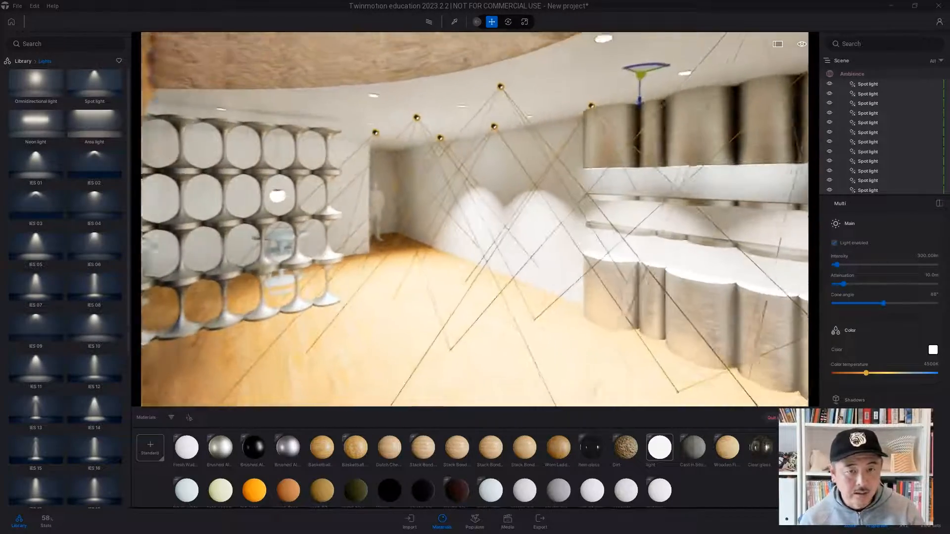
{"action": "key", "text": "s"}
{"action": "key", "text": "w"}
{"action": "mouse_move", "coordinate": [445, 168]}
{"action": "right_mouse_down"}
{"action": "mouse_move", "coordinate": [473, 124]}
{"action": "mouse_move", "coordinate": [462, 161]}
{"action": "right_mouse_up"}
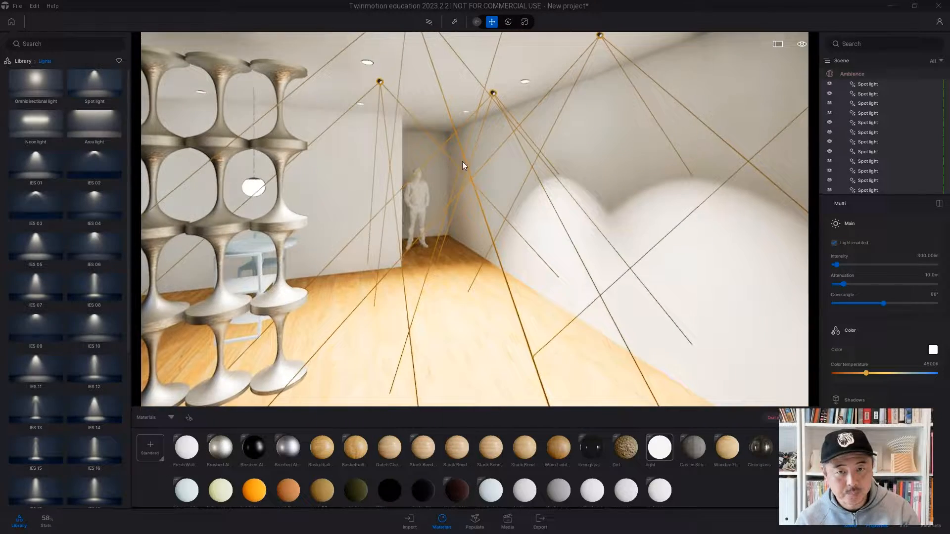
{"action": "left_click", "coordinate": [379, 82]}
{"action": "right_click_drag", "start_coordinate": [364, 92], "coordinate": [459, 59]}
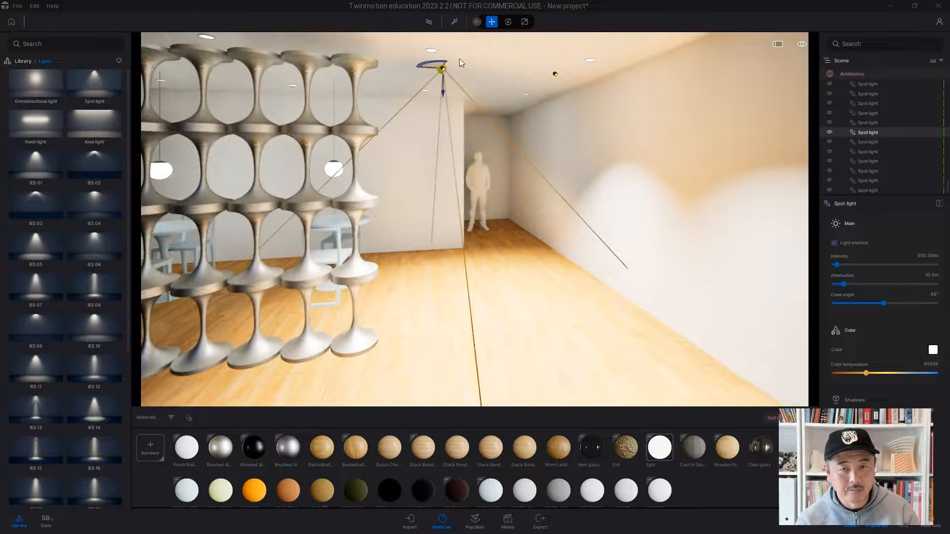
{"action": "left_click_drag", "start_coordinate": [427, 68], "coordinate": [429, 70]}
{"action": "left_click_drag", "start_coordinate": [283, 64], "coordinate": [266, 63], "text": "alt"}
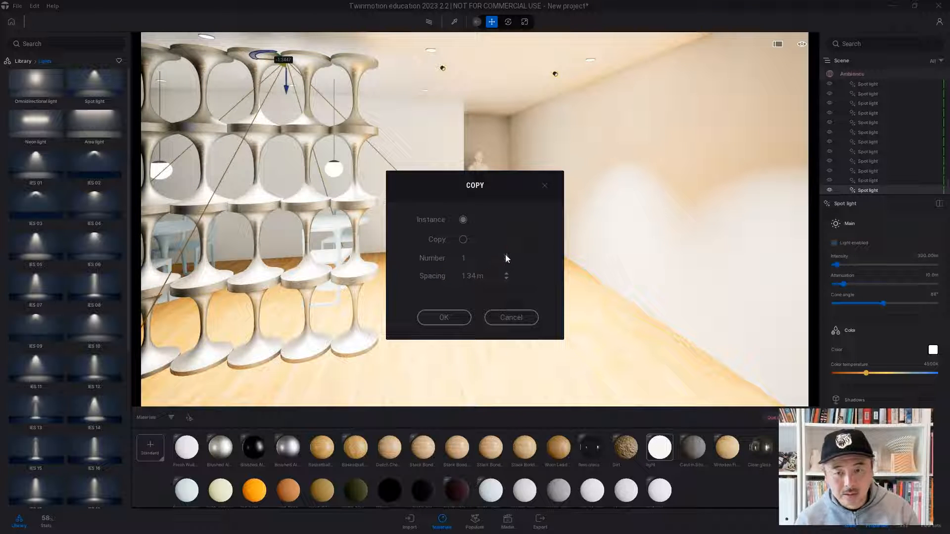
{"action": "left_click", "coordinate": [444, 318]}
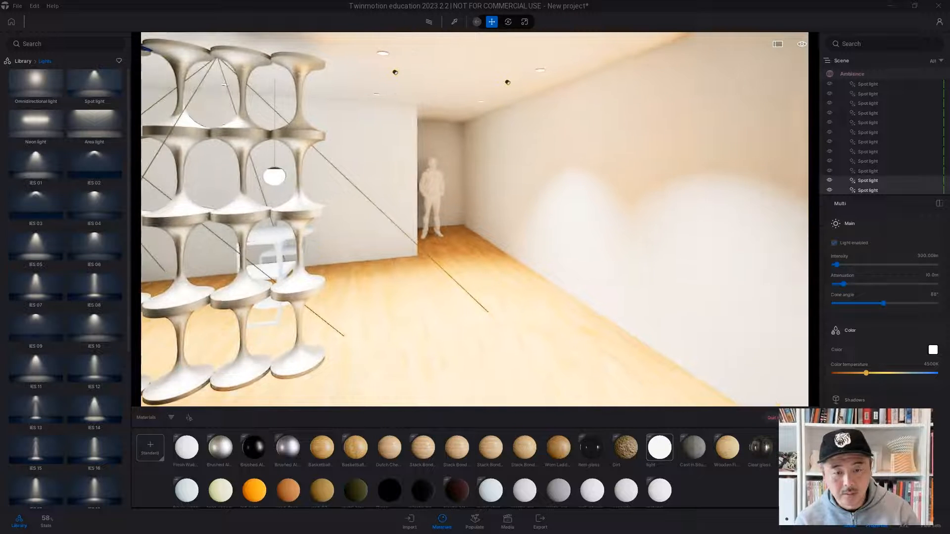
- Return to the saved Image1 view to check the spot lighting across the whole interior
{"action": "key", "text": "s"}
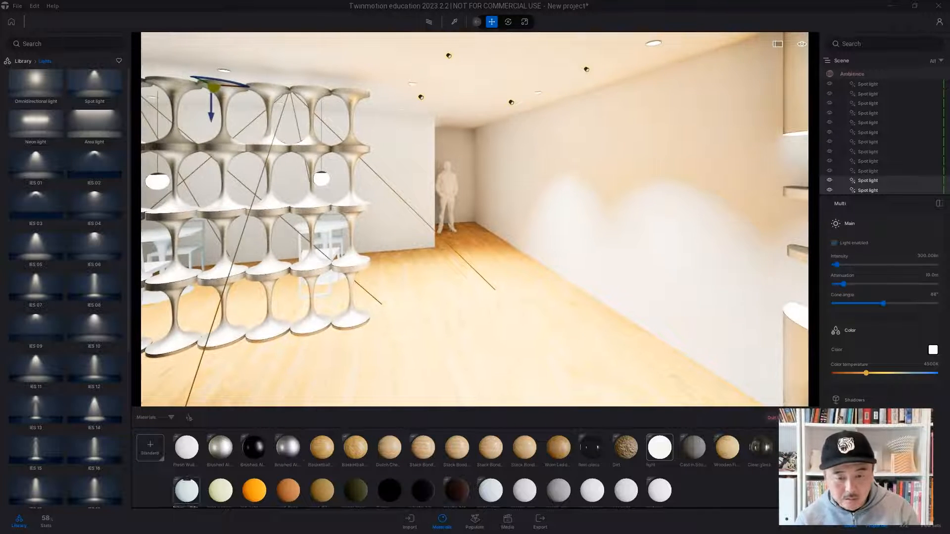
{"action": "left_click", "coordinate": [508, 519]}
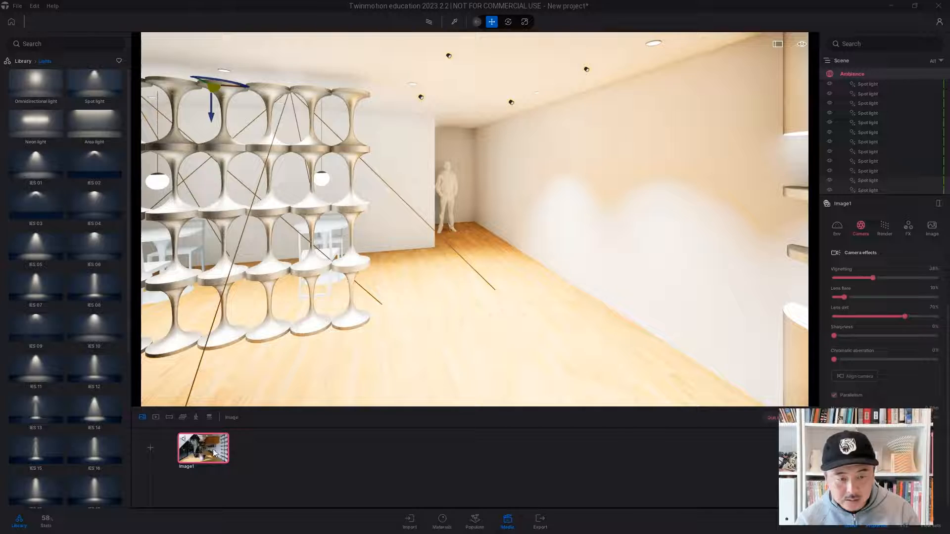
{"action": "left_click", "coordinate": [212, 451]}
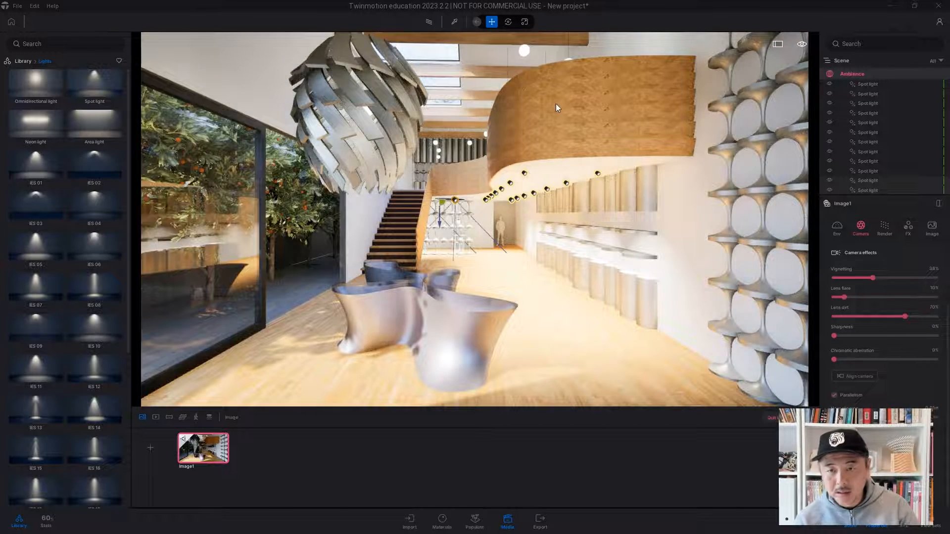
{"action": "key", "text": "e"}
{"action": "right_click_drag", "start_coordinate": [538, 152], "coordinate": [594, 163]}
{"action": "left_click", "coordinate": [216, 447]}
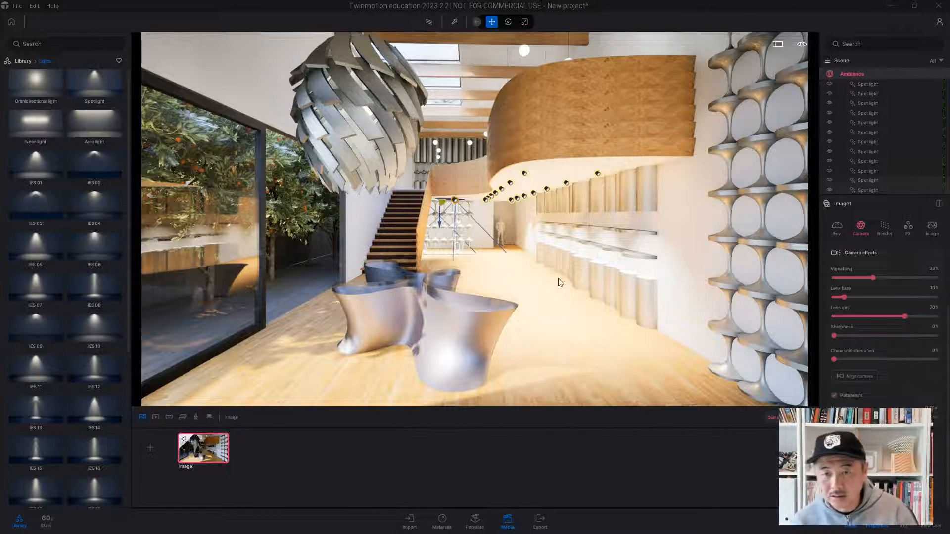
- Lower the intensity of the instanced spot lights beneath the mezzanine and clear the selection
{"action": "left_click", "coordinate": [548, 190]}
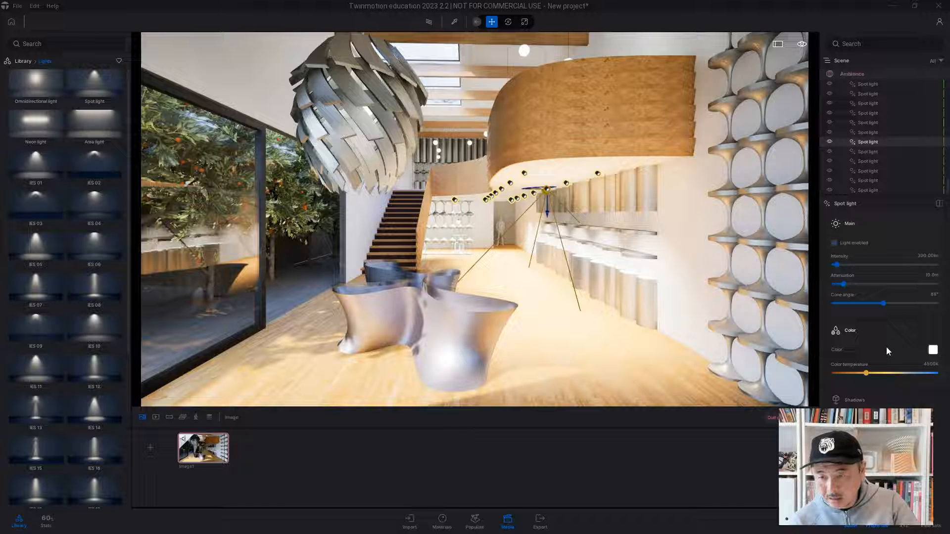
{"action": "scroll", "coordinate": [856, 402], "scroll_direction": "down", "scroll_amount": 1}
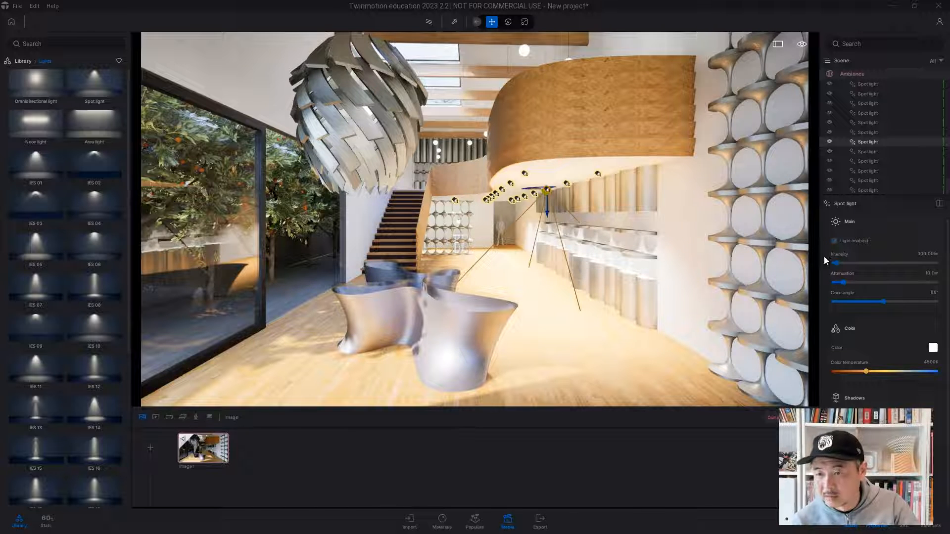
{"action": "left_click_drag", "start_coordinate": [837, 265], "coordinate": [834, 263]}
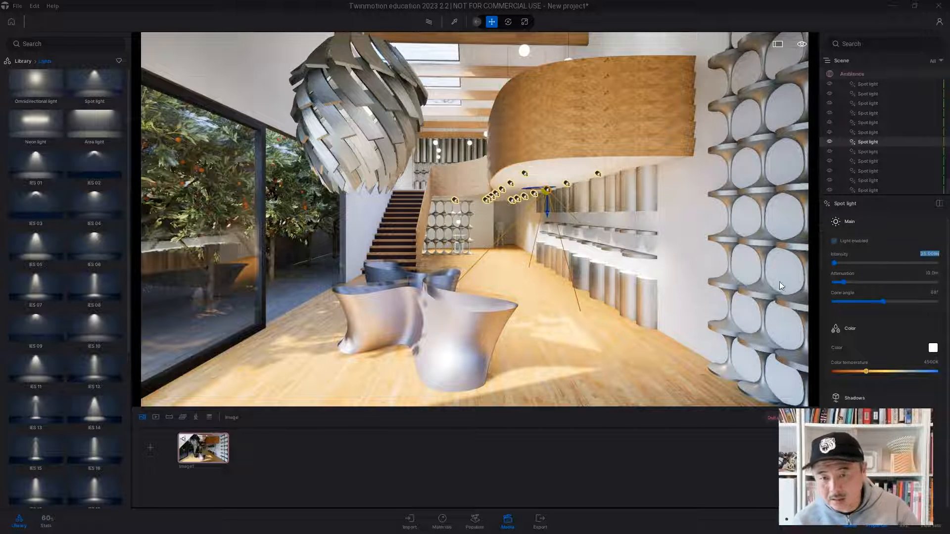
{"action": "left_click", "coordinate": [711, 175]}
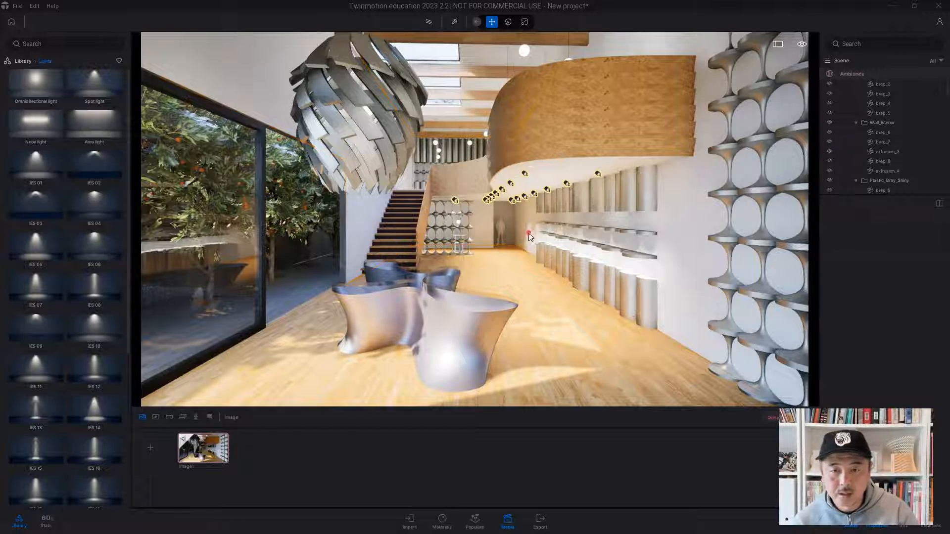
- Place an omnidirectional light from the library beside the pendant lamps above the mezzanine
{"action": "key", "text": "e"}
{"action": "right_click_drag", "start_coordinate": [530, 215], "coordinate": [685, 196]}
{"action": "key", "text": "w"}
{"action": "key", "text": "e"}
{"action": "key", "text": "a"}
{"action": "left_click_drag", "start_coordinate": [41, 83], "coordinate": [544, 153]}
- Move the omnidirectional light to the nearest hanging globe lamp above the mezzanine
{"action": "key", "text": "d"}
{"action": "right_click_drag", "start_coordinate": [580, 172], "coordinate": [646, 170]}
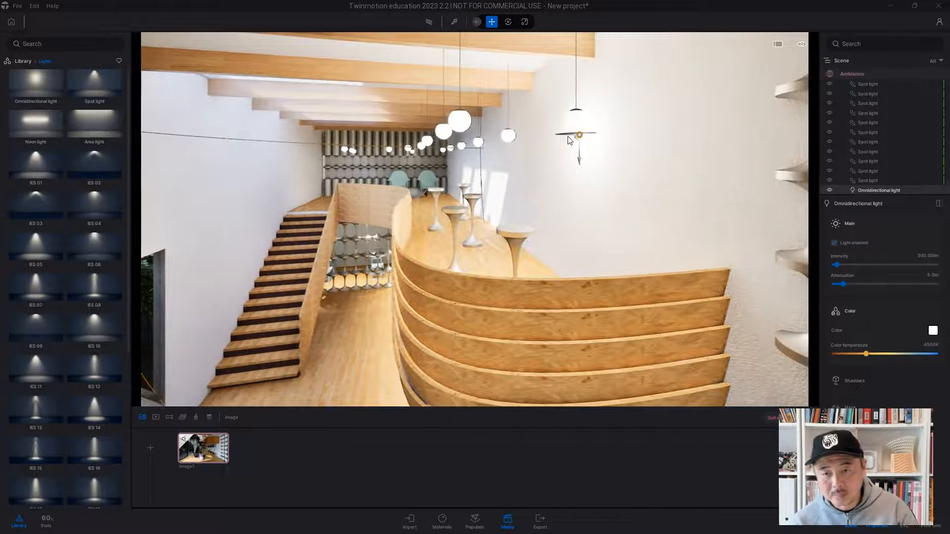
{"action": "left_click_drag", "start_coordinate": [567, 139], "coordinate": [459, 124]}
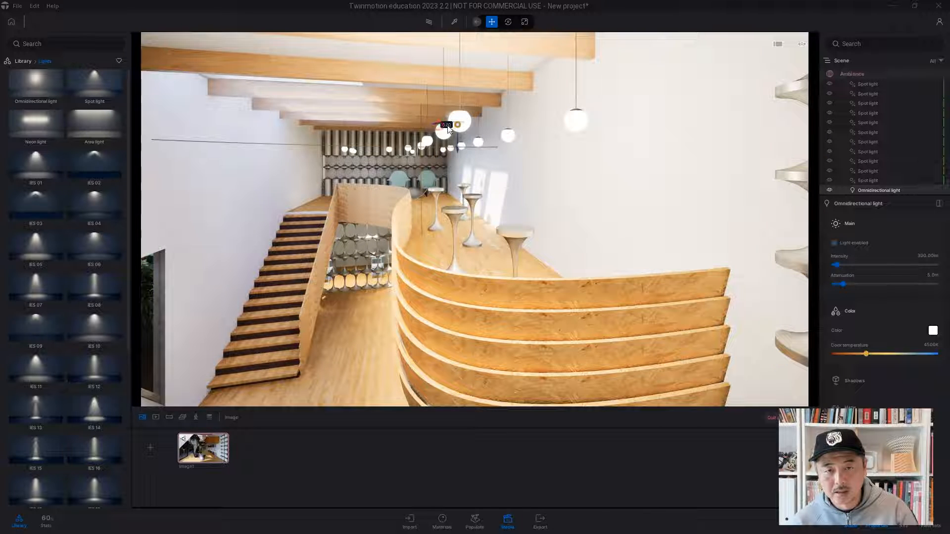
{"action": "left_click_drag", "start_coordinate": [480, 129], "coordinate": [486, 130]}
- Copy the omnidirectional light along the pendant row as five instances with 1.48 m spacing
{"action": "right_click_drag", "start_coordinate": [444, 191], "coordinate": [625, 161]}
{"action": "key", "text": "a"}
{"action": "left_click_drag", "start_coordinate": [625, 149], "coordinate": [460, 152]}
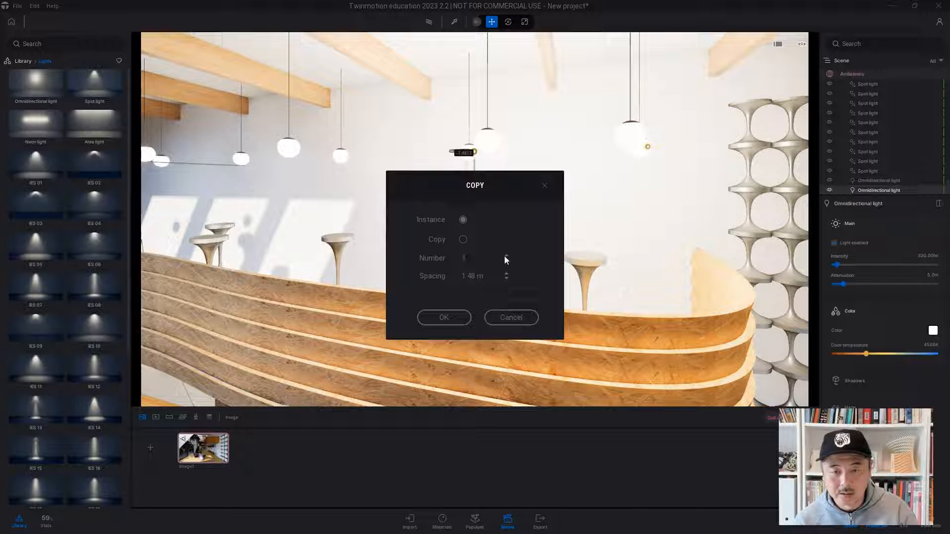
{"action": "left_click", "coordinate": [455, 317]}
- Copy the omnidirectional light at the far end of the row across the back pendants as two instances spaced 1.05 m
{"action": "right_click_drag", "start_coordinate": [296, 210], "coordinate": [290, 174]}
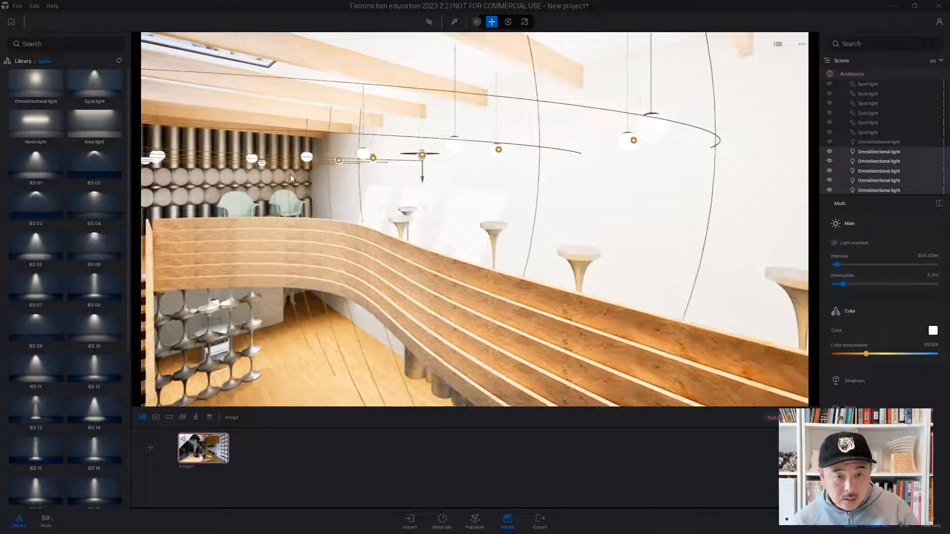
{"action": "left_click", "coordinate": [339, 159]}
{"action": "right_click_drag", "start_coordinate": [334, 159], "coordinate": [247, 161]}
{"action": "key", "text": "w"}
{"action": "left_click", "coordinate": [438, 94]}
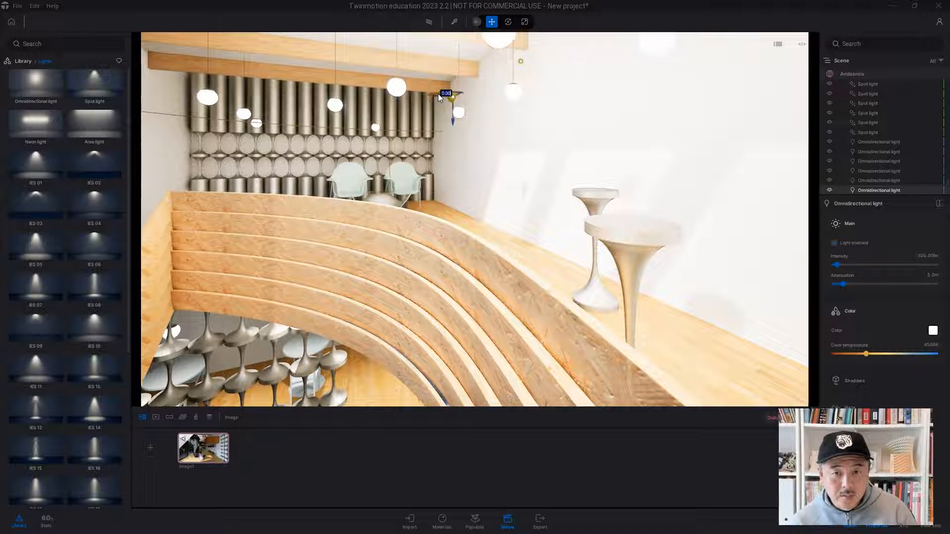
{"action": "left_click_drag", "start_coordinate": [437, 96], "coordinate": [353, 103], "text": "alt"}
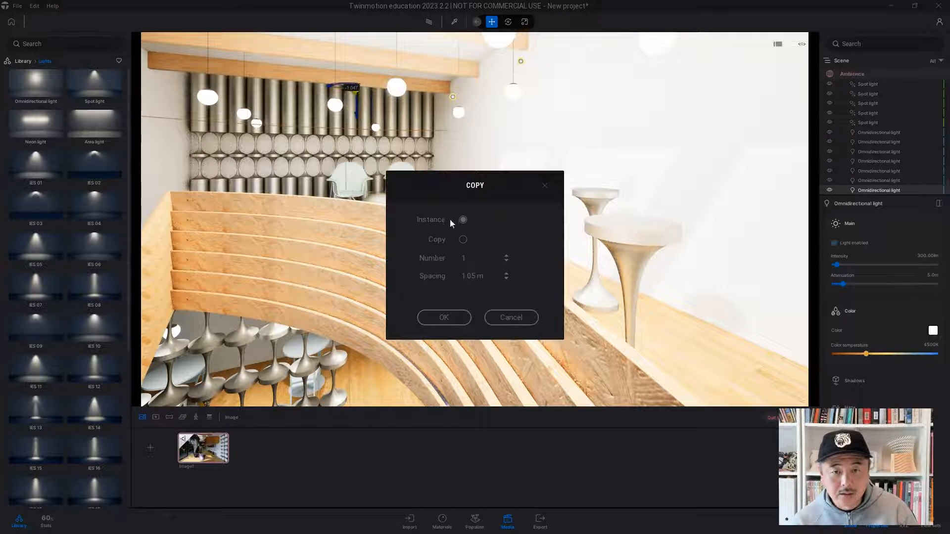
{"action": "left_click", "coordinate": [435, 316]}
- Lower the intensity of the omnidirectional light above the near end of the wooden mezzanine to 35 lm, viewed from the saved Image1 camera
{"action": "right_click_drag", "start_coordinate": [435, 224], "coordinate": [589, 242]}
{"action": "left_click", "coordinate": [213, 440]}
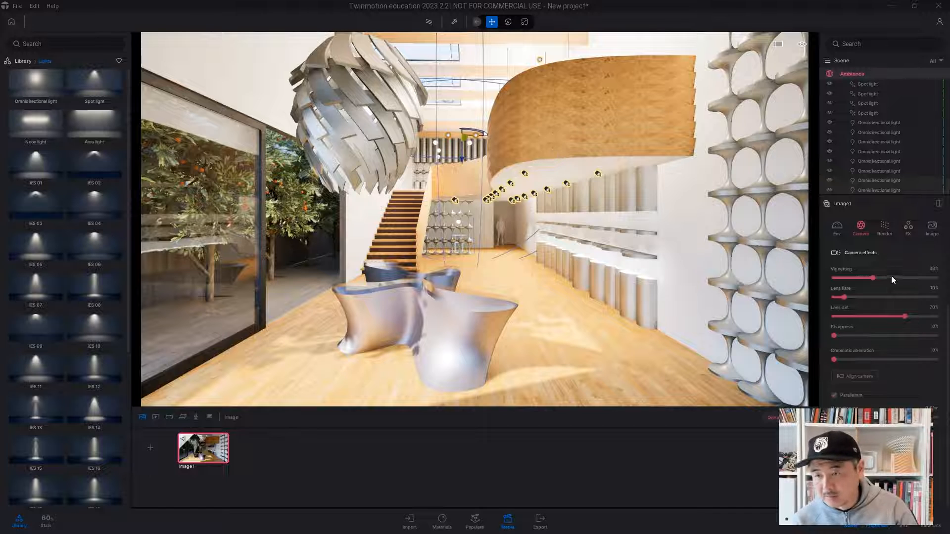
{"action": "left_click", "coordinate": [540, 60]}
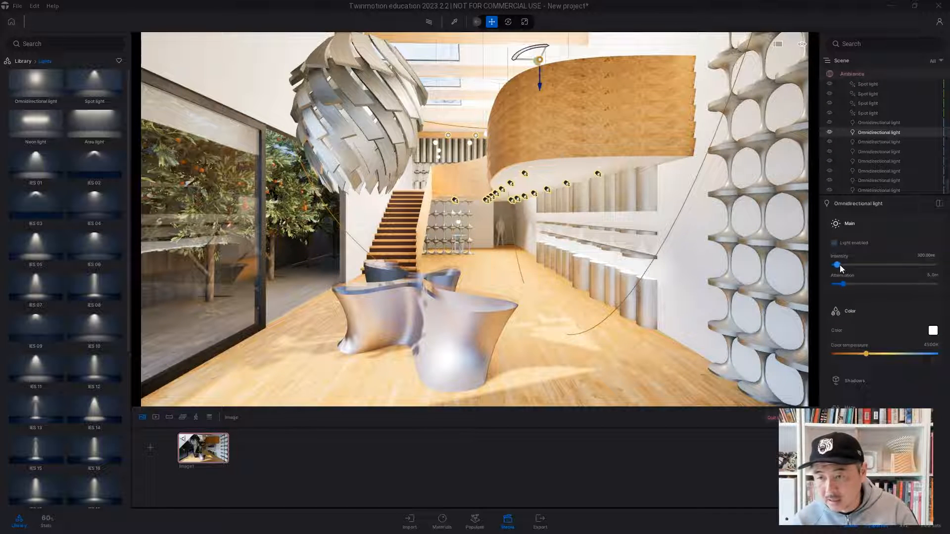
{"action": "left_click_drag", "start_coordinate": [839, 266], "coordinate": [834, 264]}
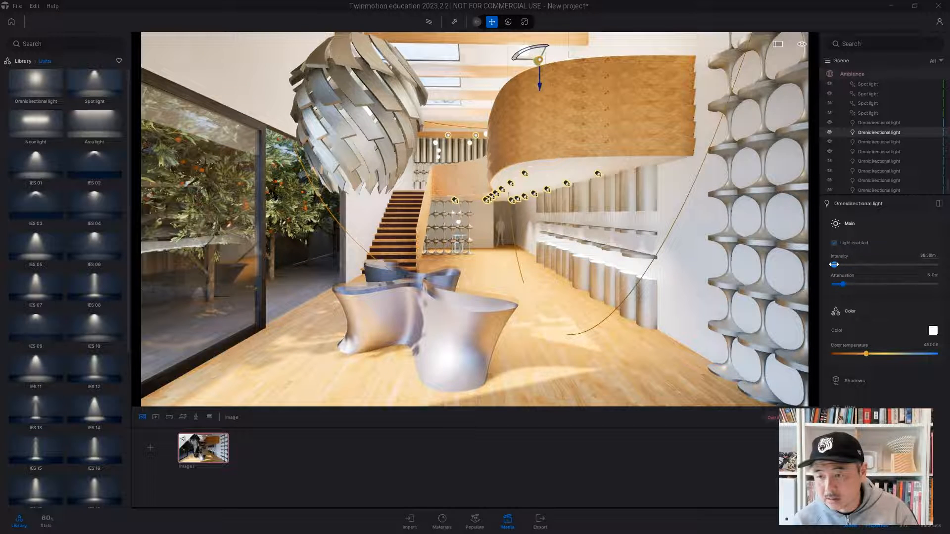
{"action": "double_click", "coordinate": [926, 256]}
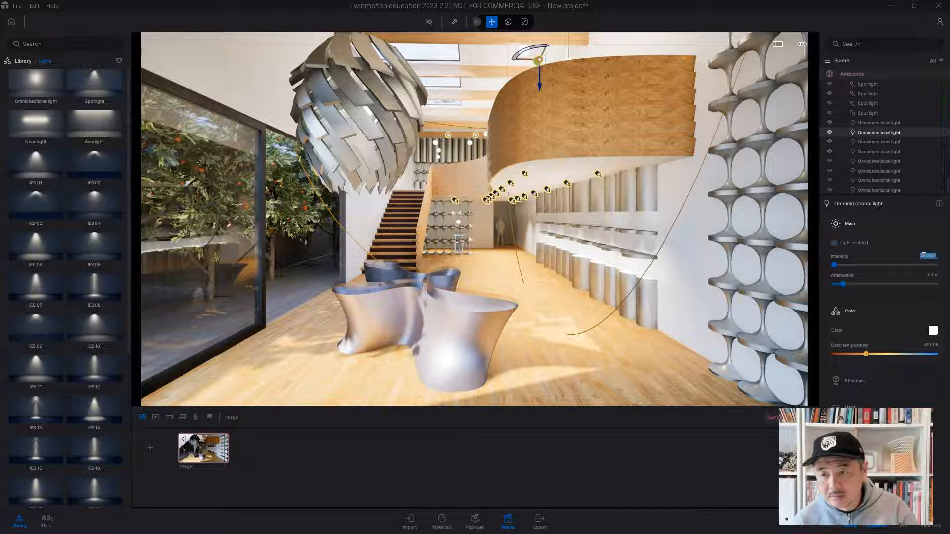
- Hide and show the omnidirectional light above the mezzanine to compare its effect, and enable its shadows
{"action": "left_click", "coordinate": [829, 132]}
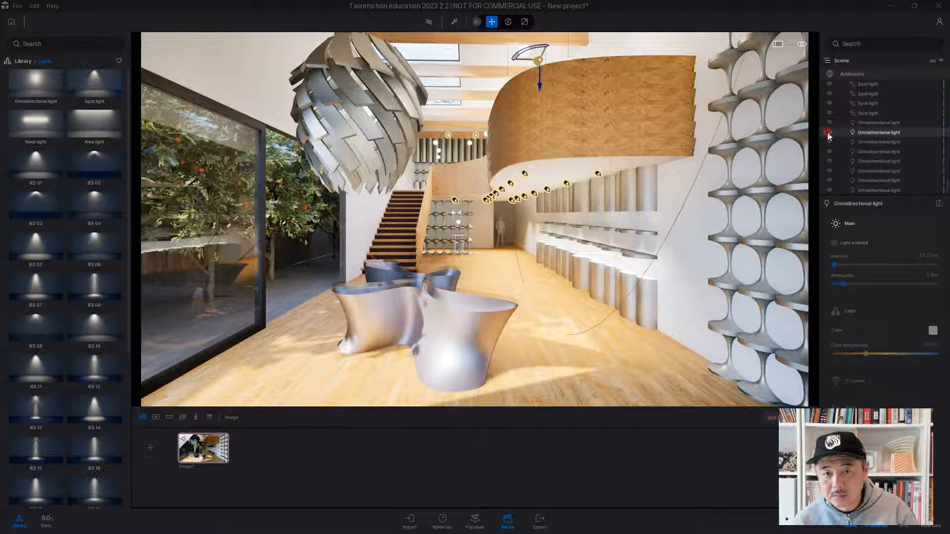
{"action": "left_click", "coordinate": [828, 133]}
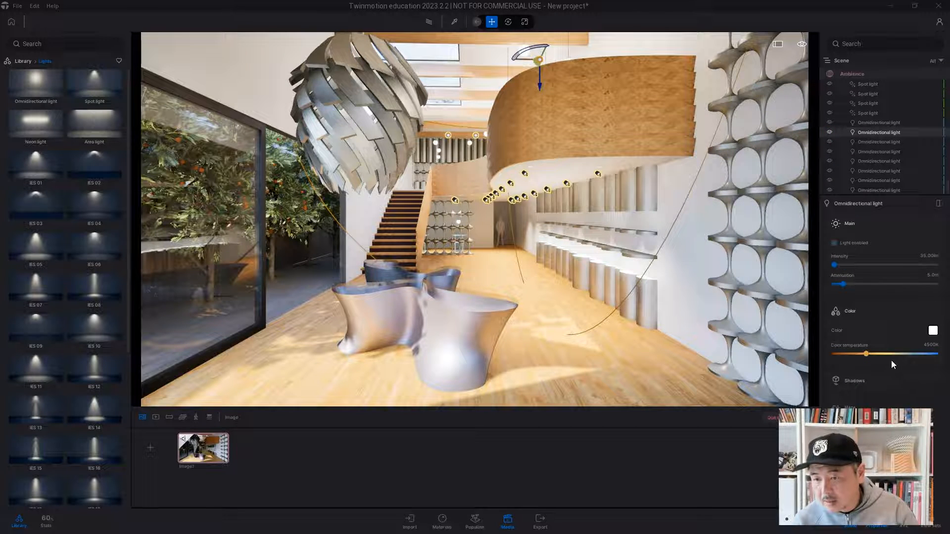
{"action": "left_click", "coordinate": [860, 381]}
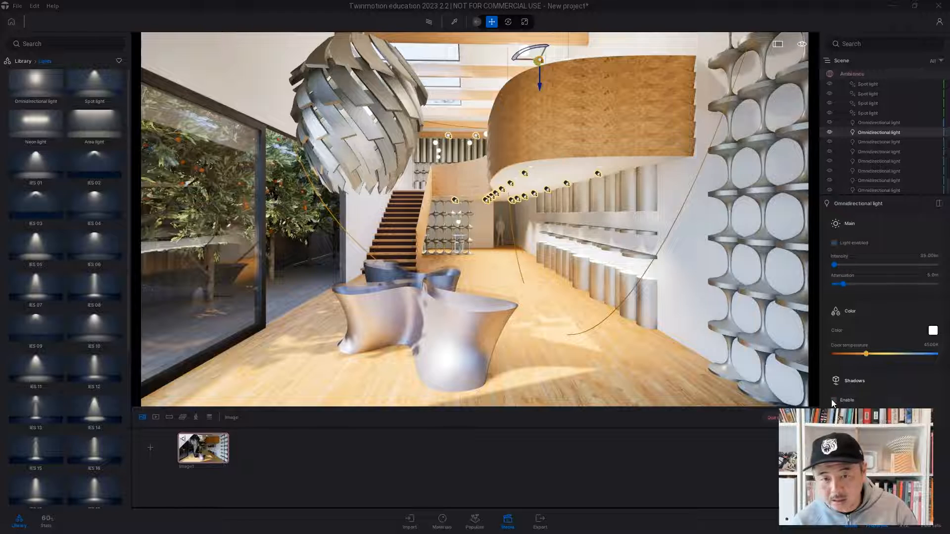
- Place two spot lights from the library on the sloped ceiling in front of the wall of stacked metal stools
{"action": "right_click_drag", "start_coordinate": [626, 304], "coordinate": [652, 289]}
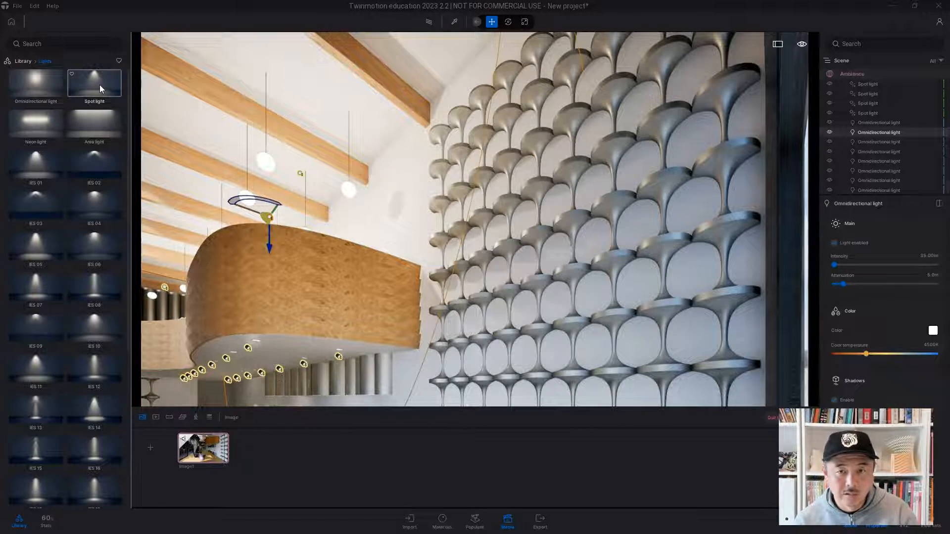
{"action": "left_click_drag", "start_coordinate": [99, 85], "coordinate": [499, 39]}
{"action": "left_click", "coordinate": [457, 55]}
{"action": "right_click_drag", "start_coordinate": [470, 91], "coordinate": [581, 5]}
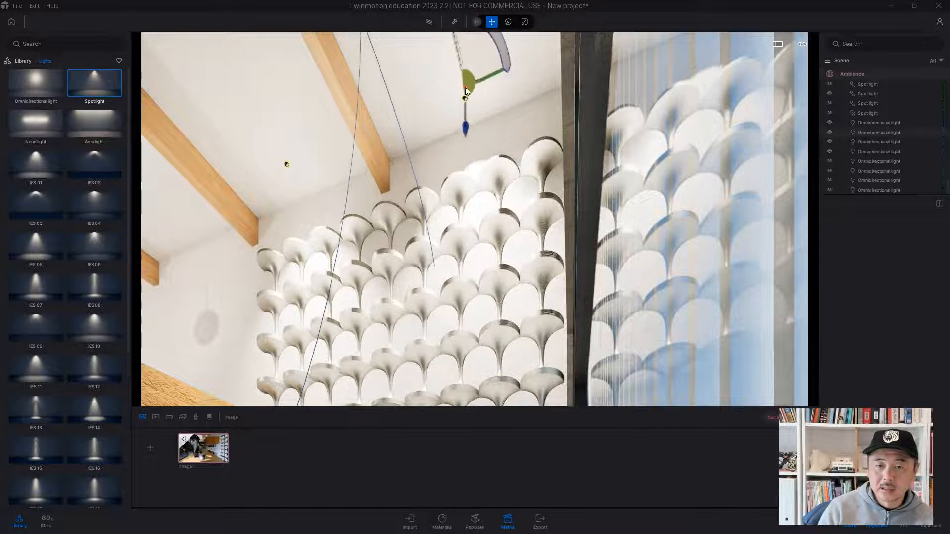
{"action": "left_click", "coordinate": [465, 98]}
{"action": "left_click", "coordinate": [289, 128]}
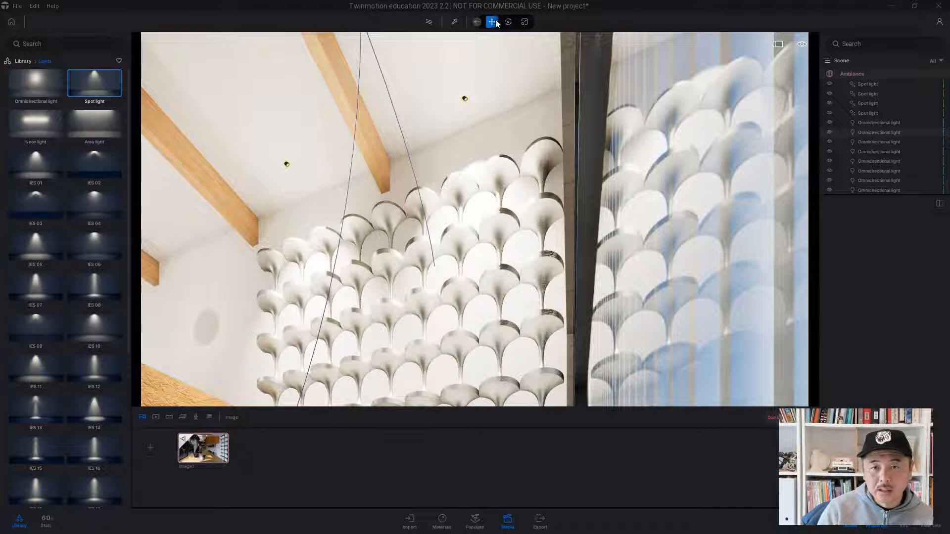
- Select both new ceiling spot lights and move them together away from the wall of stacked stools
{"action": "left_click", "coordinate": [287, 165]}
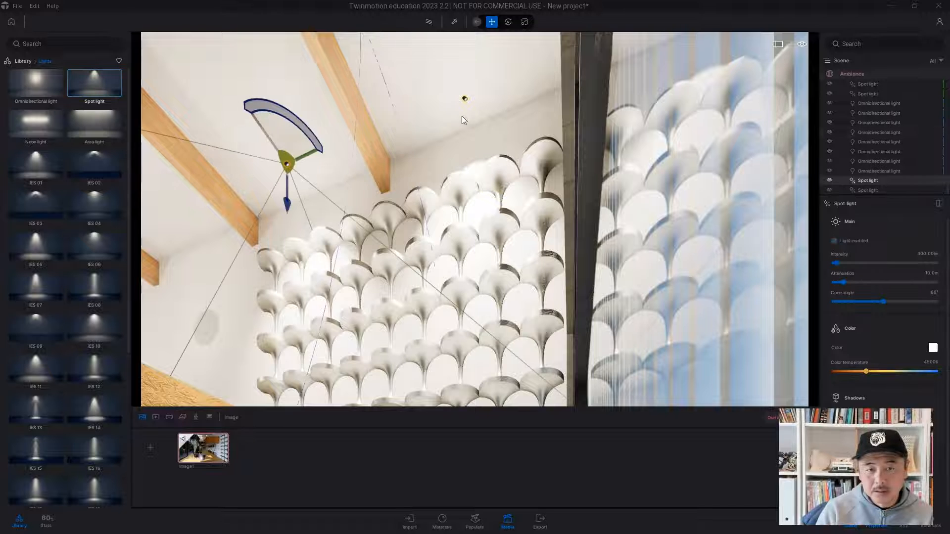
{"action": "left_click", "coordinate": [466, 99], "text": "ctrl"}
{"action": "left_click_drag", "start_coordinate": [352, 94], "coordinate": [312, 67]}
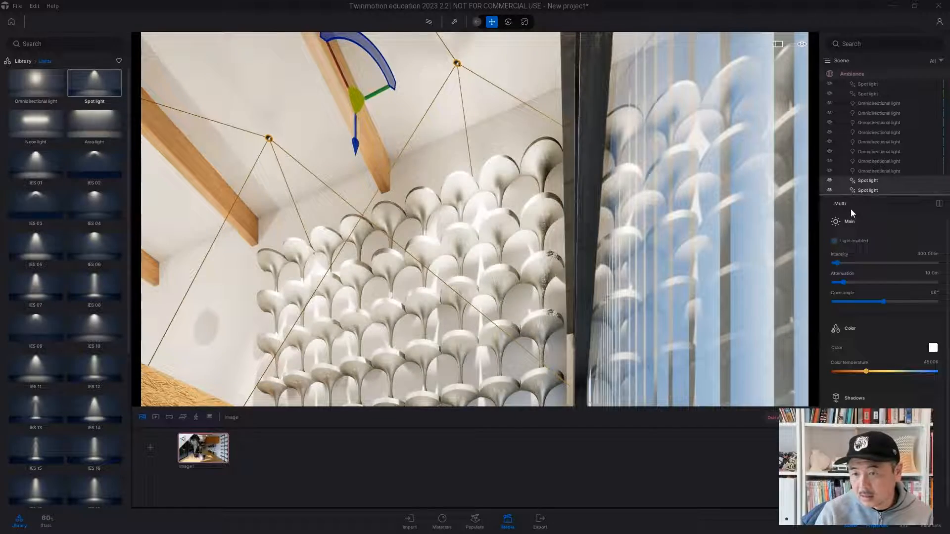
{"action": "mouse_move", "coordinate": [421, 194]}
{"action": "right_mouse_down"}
{"action": "mouse_move", "coordinate": [346, 232]}
{"action": "mouse_move", "coordinate": [317, 287]}
{"action": "mouse_move", "coordinate": [324, 262]}
{"action": "mouse_move", "coordinate": [420, 195]}
{"action": "right_mouse_up"}
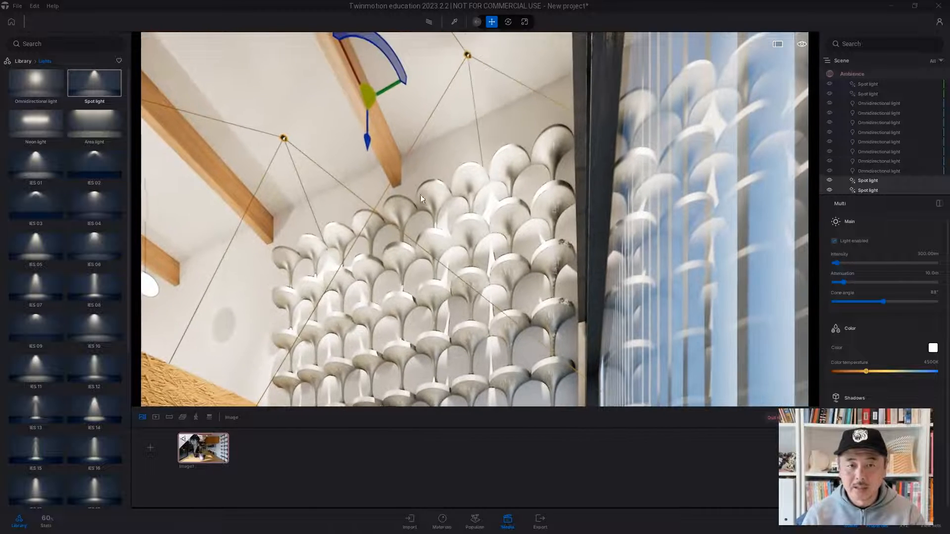
- Rotate the two ceiling spot lights together towards the stool wall and return to the saved Image1 view
{"action": "left_click", "coordinate": [507, 22]}
{"action": "left_click_drag", "start_coordinate": [343, 82], "coordinate": [329, 47]}
{"action": "right_click_drag", "start_coordinate": [328, 46], "coordinate": [325, 497]}
{"action": "left_click", "coordinate": [197, 449]}
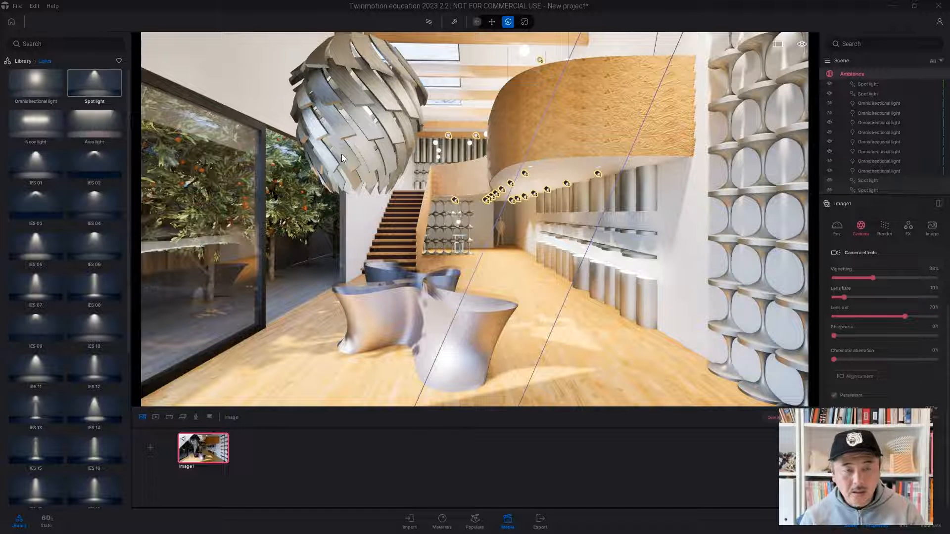
- Place an omnidirectional light from the library on the large metal-leaf pendant and select it in the scene
{"action": "left_click_drag", "start_coordinate": [43, 88], "coordinate": [350, 95]}
{"action": "scroll", "coordinate": [368, 114], "scroll_direction": "up", "scroll_amount": 2}
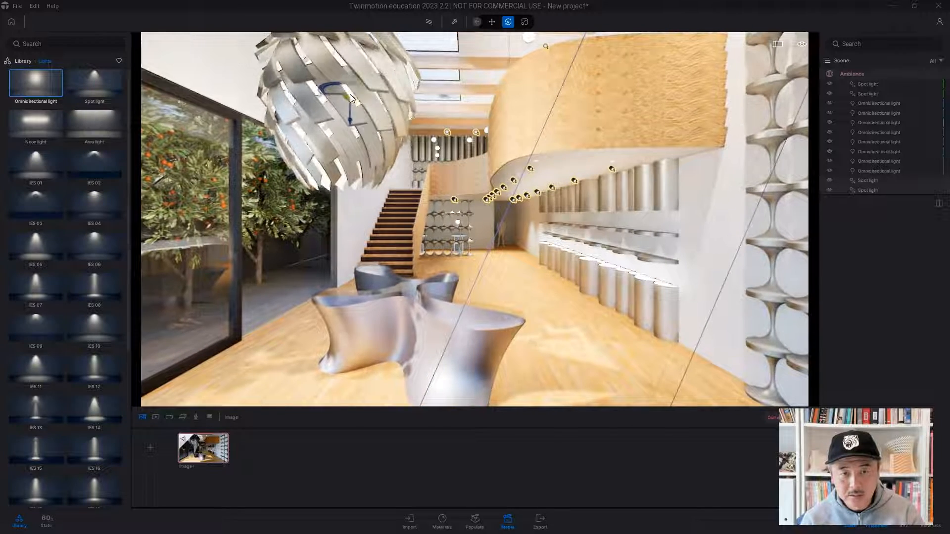
{"action": "left_click", "coordinate": [350, 96]}
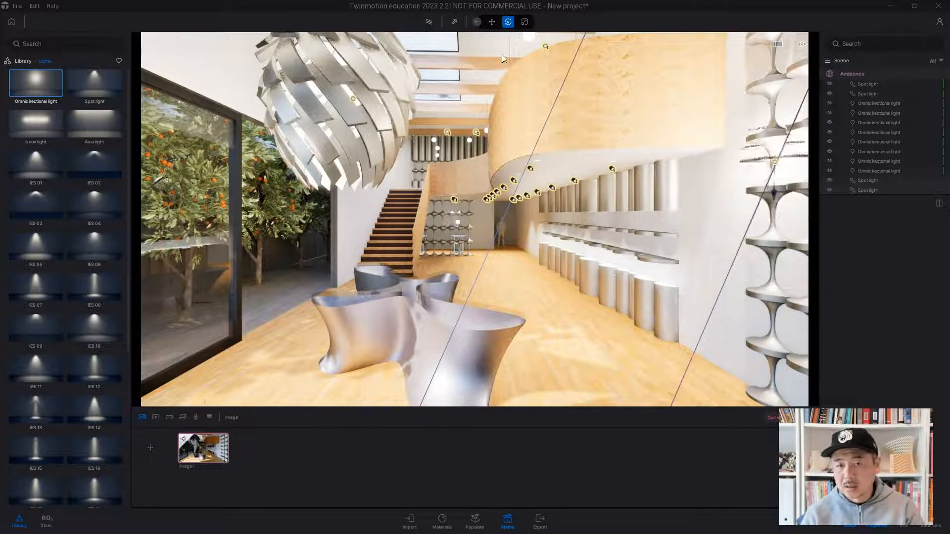
{"action": "left_click", "coordinate": [879, 189]}
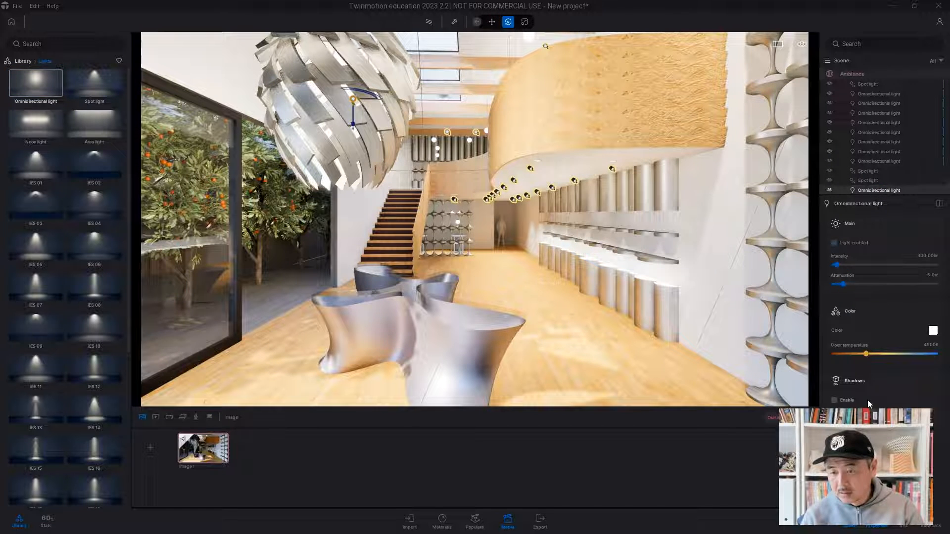
- Enable shadows on the pendant's omnidirectional light, check the effect around the room, and disable them again
{"action": "left_click", "coordinate": [842, 400]}
{"action": "right_click_drag", "start_coordinate": [446, 280], "coordinate": [466, 282]}
{"action": "key", "text": "s"}
{"action": "key", "text": "w"}
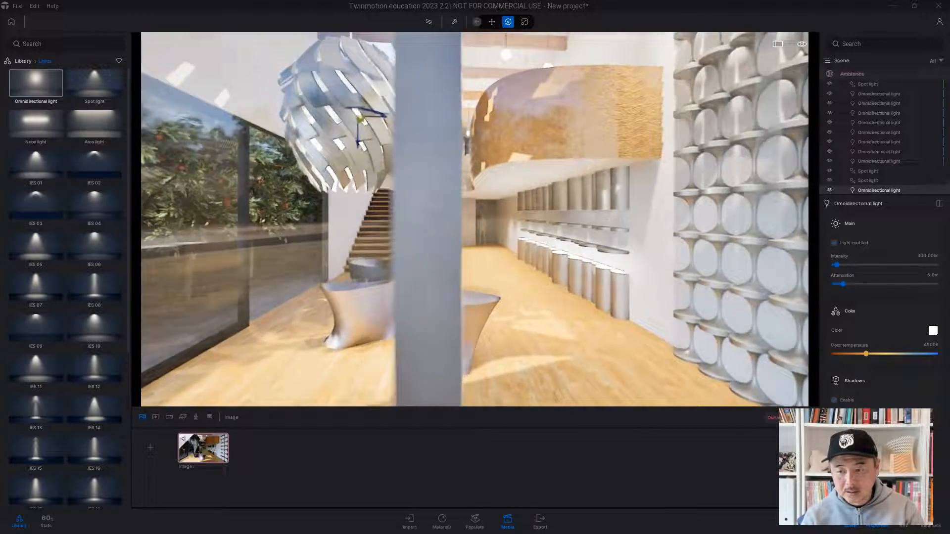
{"action": "key", "text": "w"}
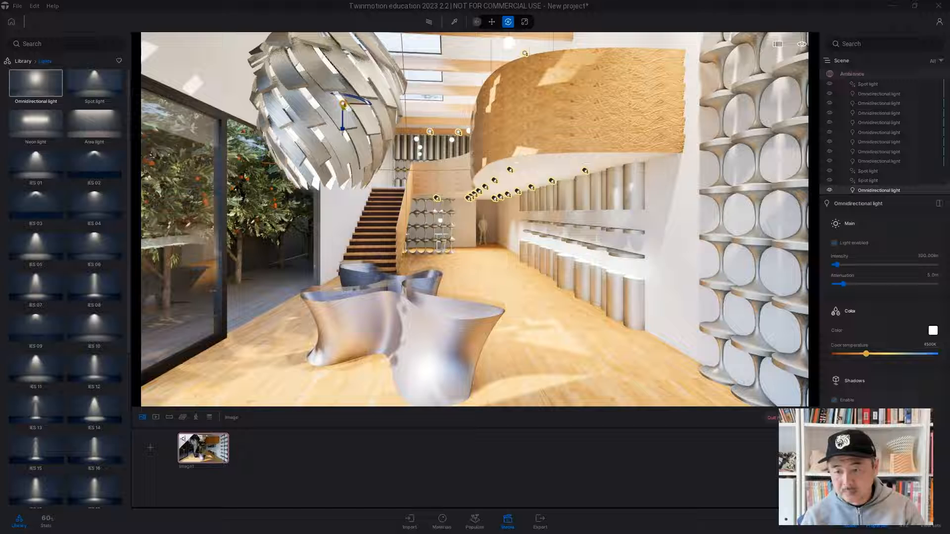
{"action": "left_click", "coordinate": [835, 400]}
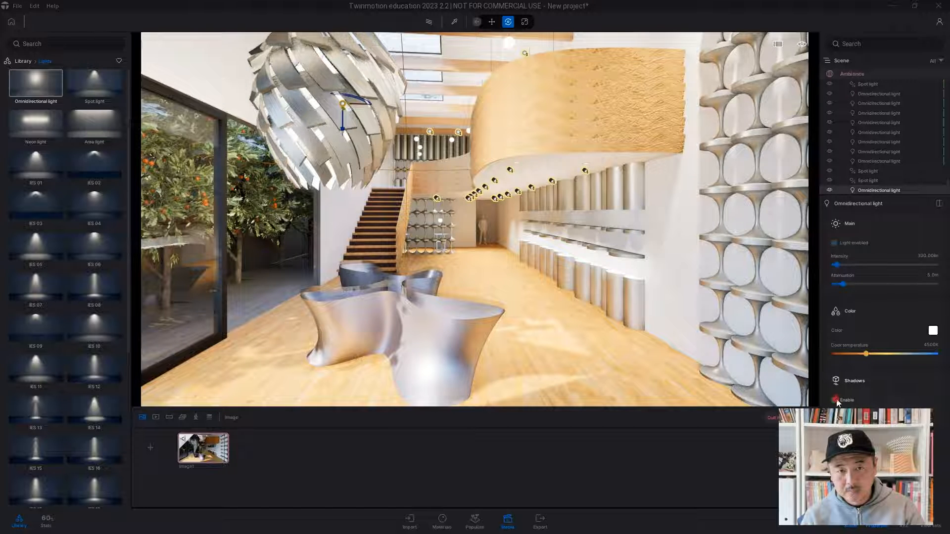
- Check the settings of the omnidirectional light above the wooden mezzanine and return to the saved Image1 view
{"action": "right_click_drag", "start_coordinate": [454, 263], "coordinate": [431, 261]}
{"action": "left_click", "coordinate": [548, 52]}
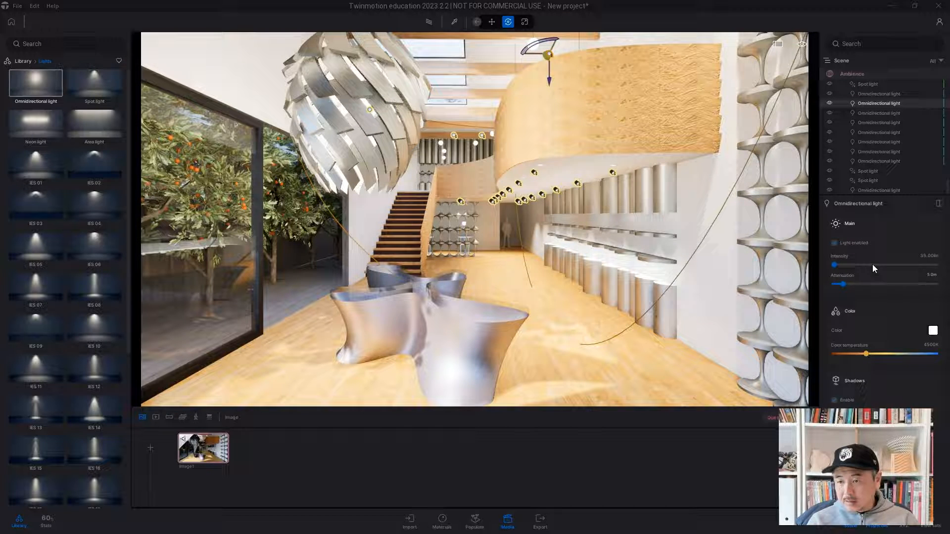
{"action": "left_click", "coordinate": [210, 459]}
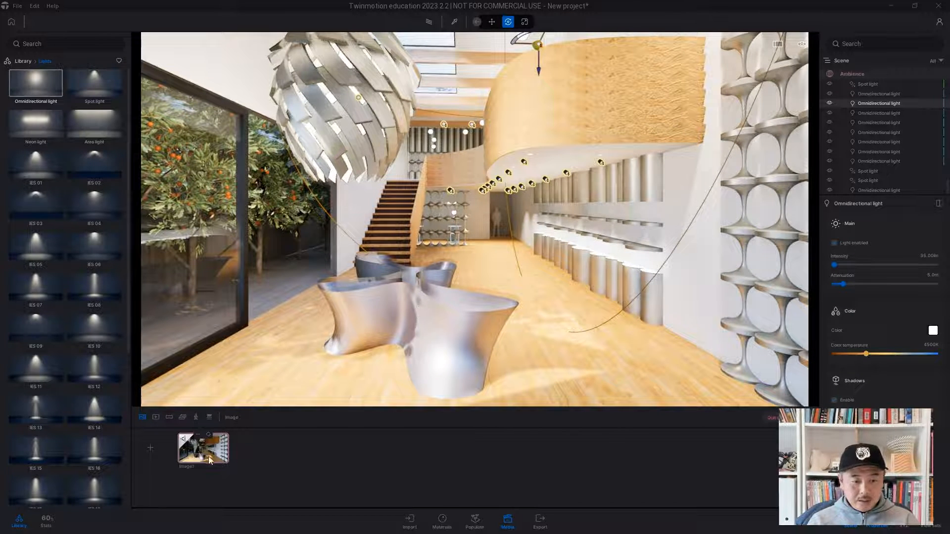
{"action": "left_click", "coordinate": [207, 445]}
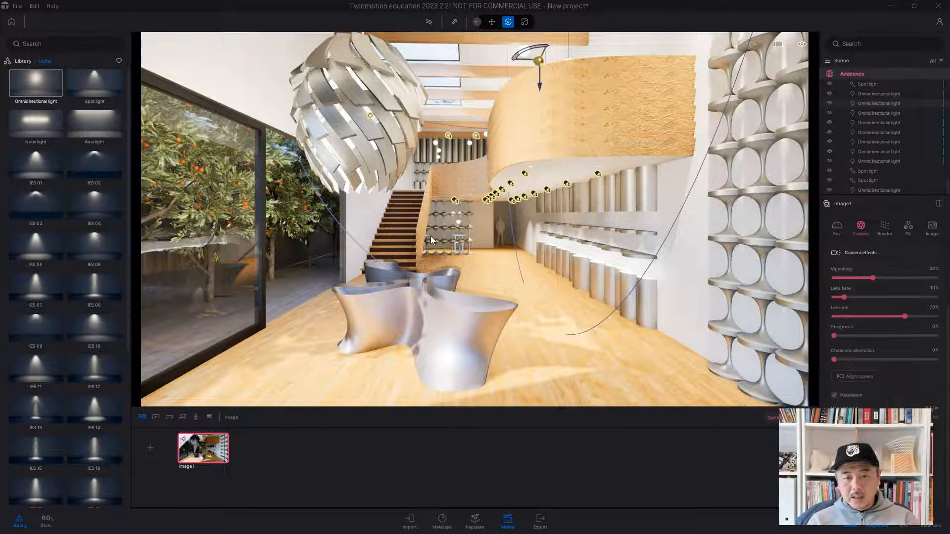
- Place an area light from the library outside the building, above the roof skylights
{"action": "key", "text": "e"}
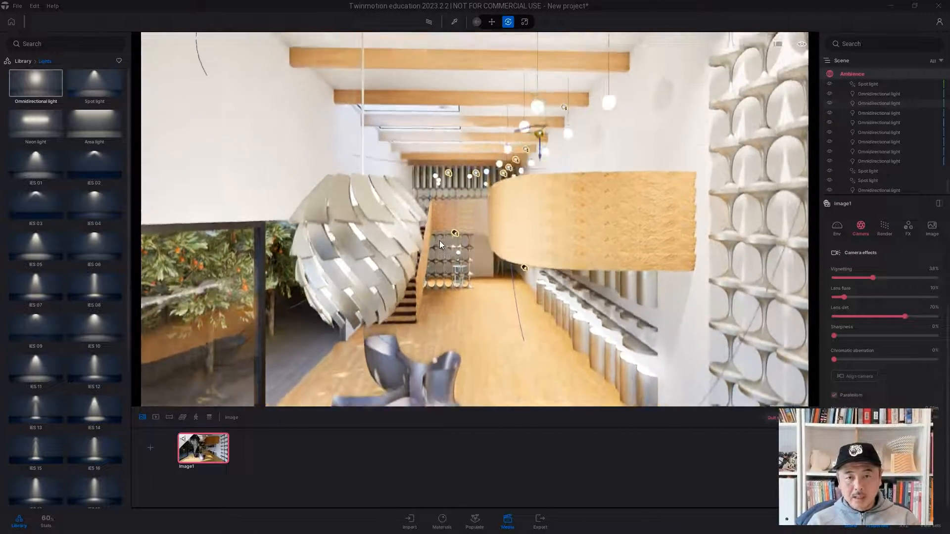
{"action": "key", "text": "e"}
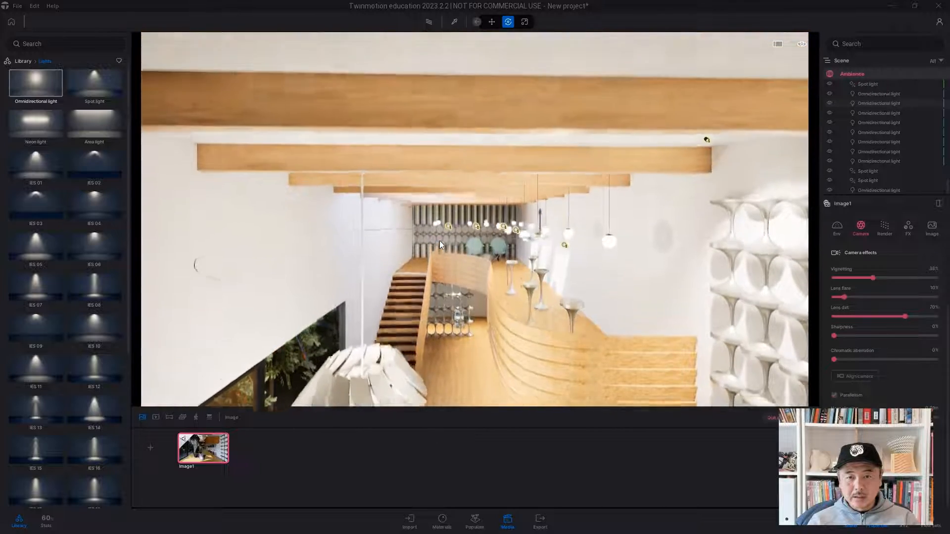
{"action": "key", "text": "e"}
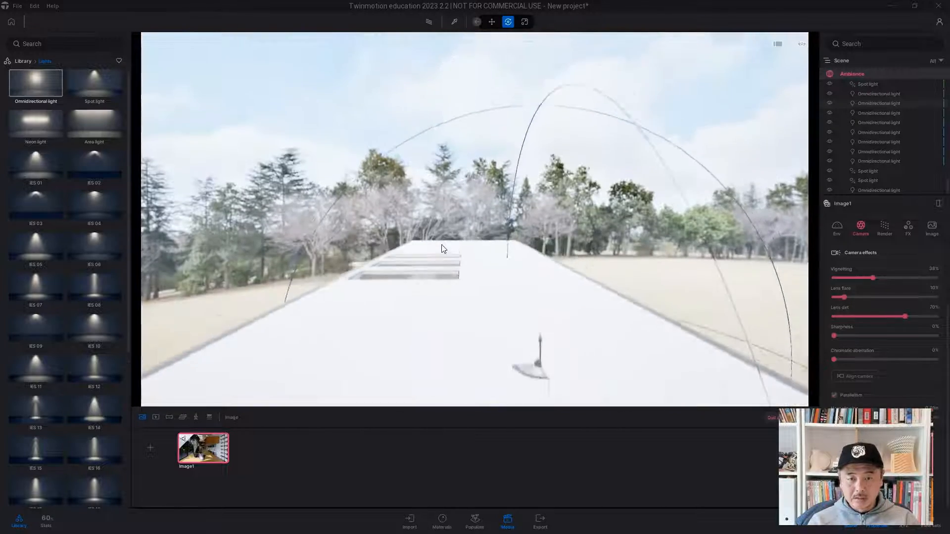
{"action": "key", "text": "e"}
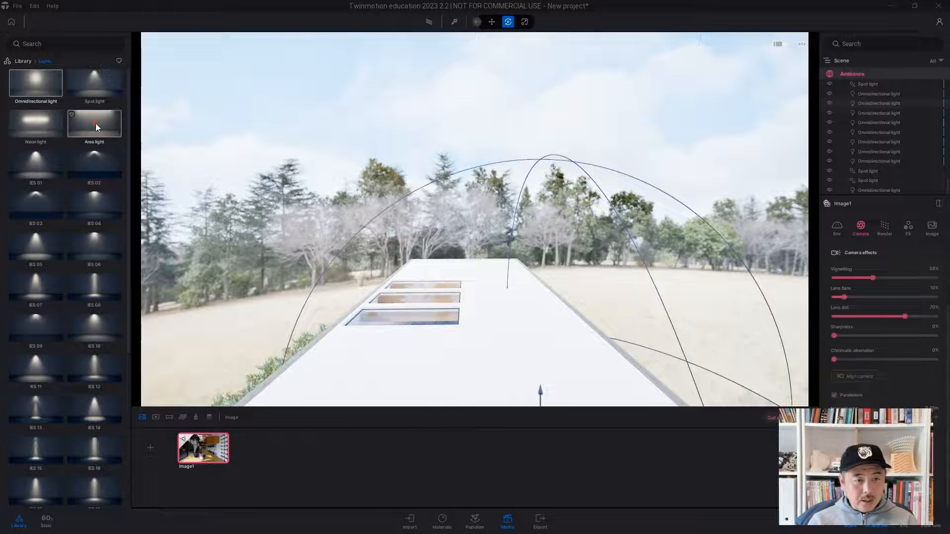
{"action": "left_click", "coordinate": [92, 122]}
{"action": "left_click_drag", "start_coordinate": [111, 129], "coordinate": [411, 163]}
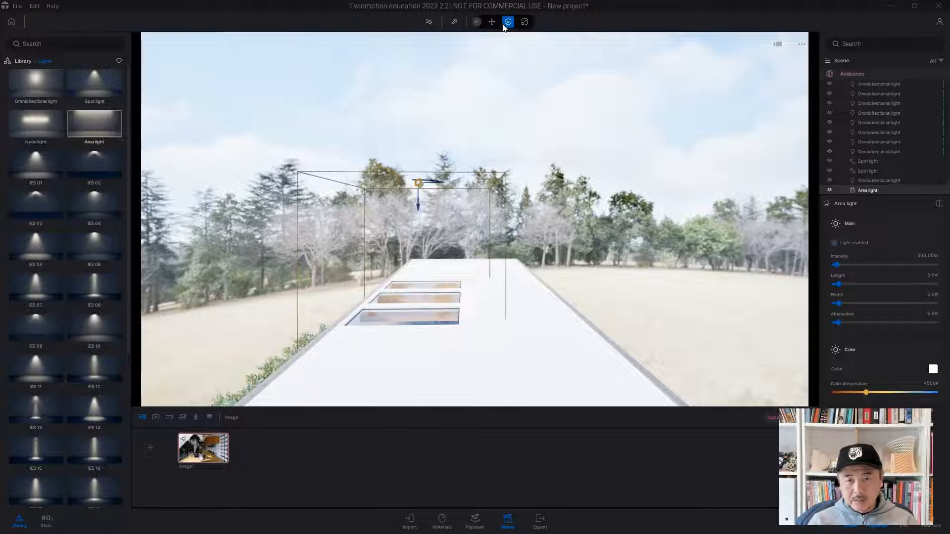
- Rotate the area light above the roof so that its beam tilts diagonally towards the skylights
{"action": "right_click_drag", "start_coordinate": [360, 290], "coordinate": [536, 289]}
{"action": "key", "text": "w"}
{"action": "key", "text": "a"}
{"action": "right_click_drag", "start_coordinate": [361, 290], "coordinate": [361, 289]}
{"action": "left_click", "coordinate": [356, 99]}
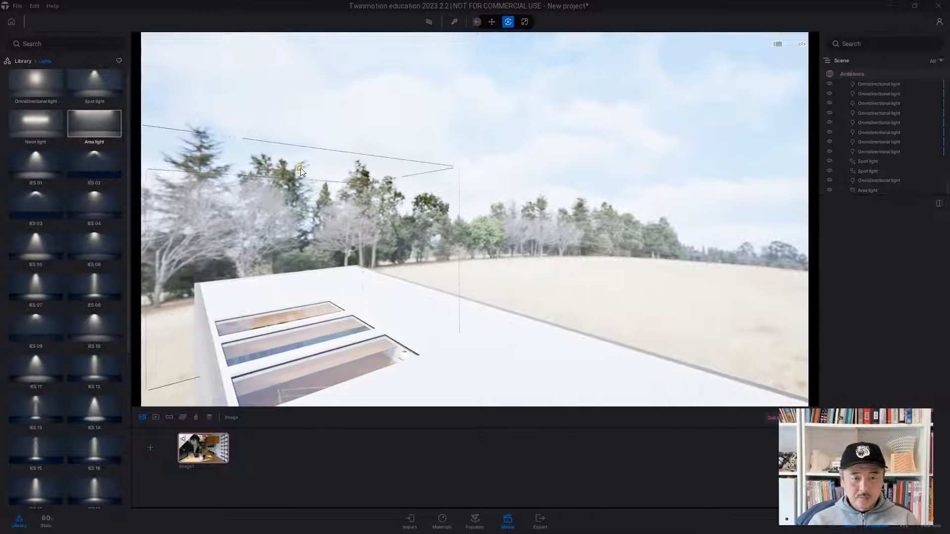
{"action": "left_click", "coordinate": [299, 167]}
{"action": "left_click", "coordinate": [508, 22]}
{"action": "left_click_drag", "start_coordinate": [277, 187], "coordinate": [299, 191]}
{"action": "right_click_drag", "start_coordinate": [298, 191], "coordinate": [366, 187]}
{"action": "key", "text": "a"}
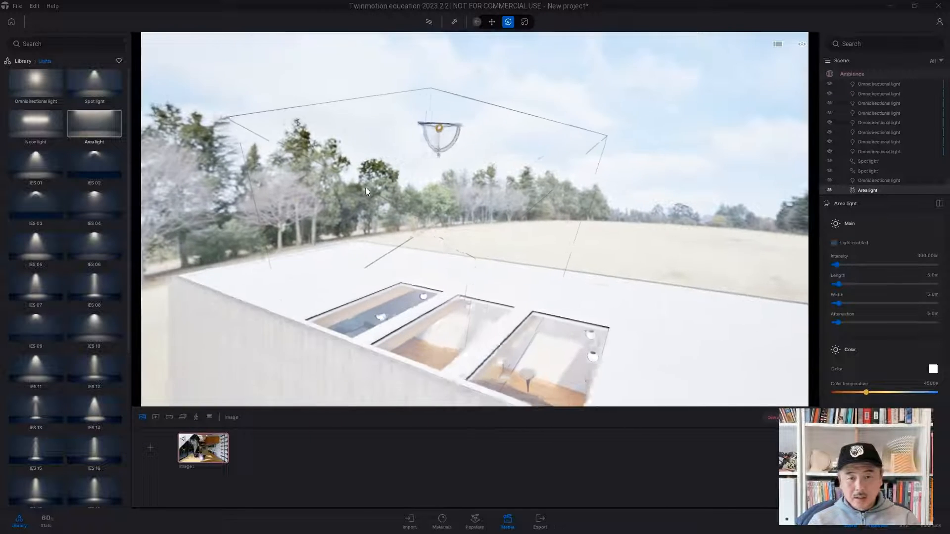
{"action": "left_click_drag", "start_coordinate": [463, 144], "coordinate": [475, 132]}
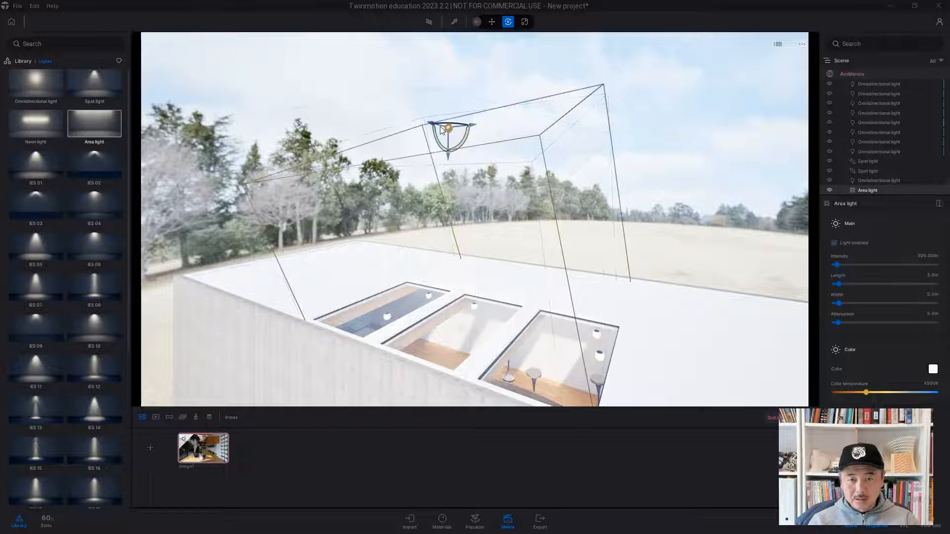
- Resize the area light to about 8 m long and 3.4 m wide to suit the row of skylights
{"action": "right_click_drag", "start_coordinate": [436, 155], "coordinate": [436, 228]}
{"action": "key", "text": "s"}
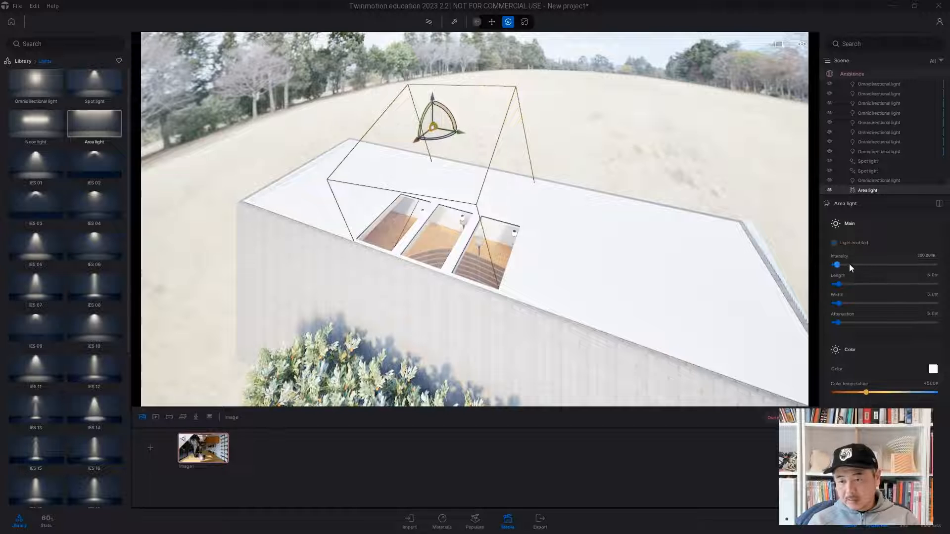
{"action": "left_click_drag", "start_coordinate": [841, 283], "coordinate": [836, 303]}
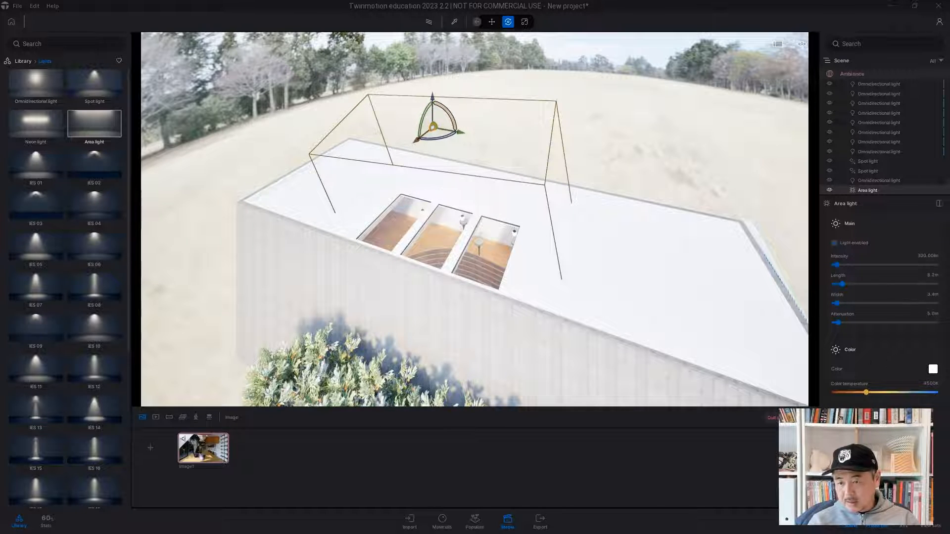
- Adjust the area light's position over the three roof skylights and return to the saved Image1 view
{"action": "right_click_drag", "start_coordinate": [542, 249], "coordinate": [465, 223]}
{"action": "right_click_drag", "start_coordinate": [559, 203], "coordinate": [515, 197]}
{"action": "left_click_drag", "start_coordinate": [389, 141], "coordinate": [352, 157]}
{"action": "middle_click_drag", "start_coordinate": [411, 273], "coordinate": [554, 302], "text": "shift"}
{"action": "right_click_drag", "start_coordinate": [554, 302], "coordinate": [626, 301]}
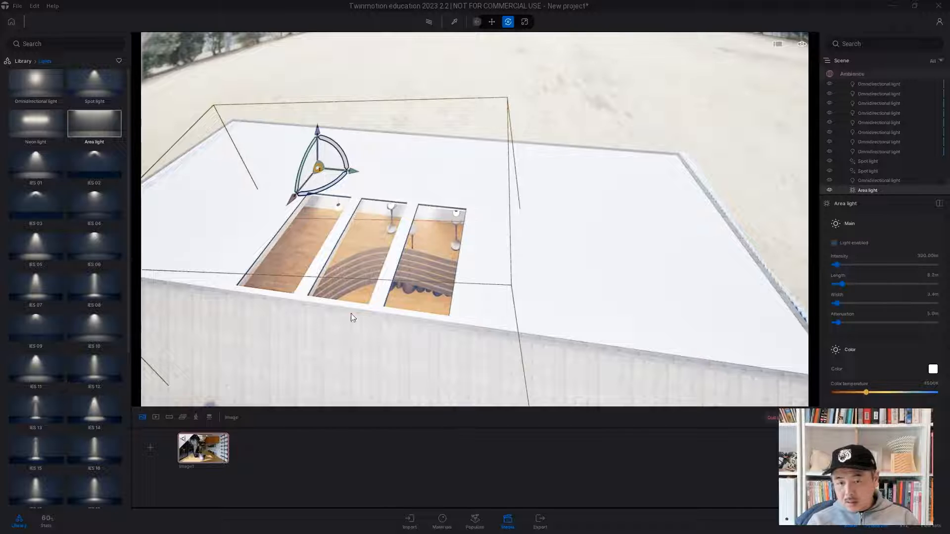
{"action": "left_click", "coordinate": [196, 462]}
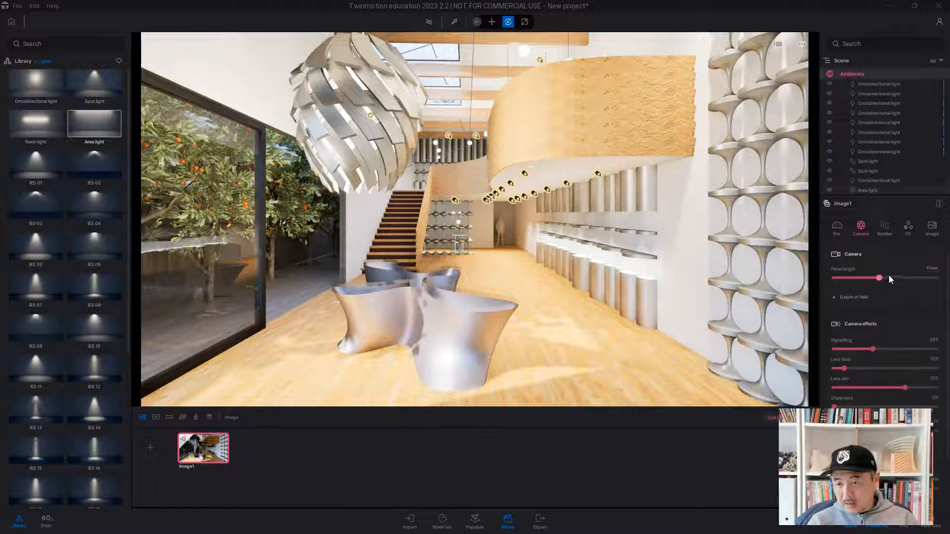
- Set the skylight area light's intensity to about 620 lm and its attenuation to about 14 m
{"action": "left_click", "coordinate": [873, 189]}
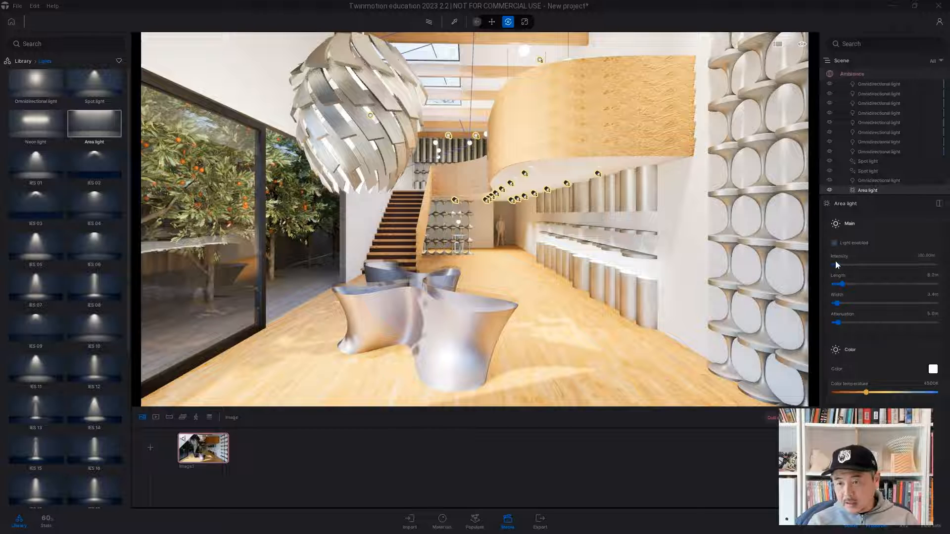
{"action": "mouse_move", "coordinate": [839, 266]}
{"action": "left_mouse_down"}
{"action": "mouse_move", "coordinate": [898, 265]}
{"action": "mouse_move", "coordinate": [858, 264]}
{"action": "left_mouse_up"}
{"action": "mouse_move", "coordinate": [837, 323]}
{"action": "left_mouse_down"}
{"action": "mouse_move", "coordinate": [876, 322]}
{"action": "mouse_move", "coordinate": [849, 323]}
{"action": "left_mouse_up"}
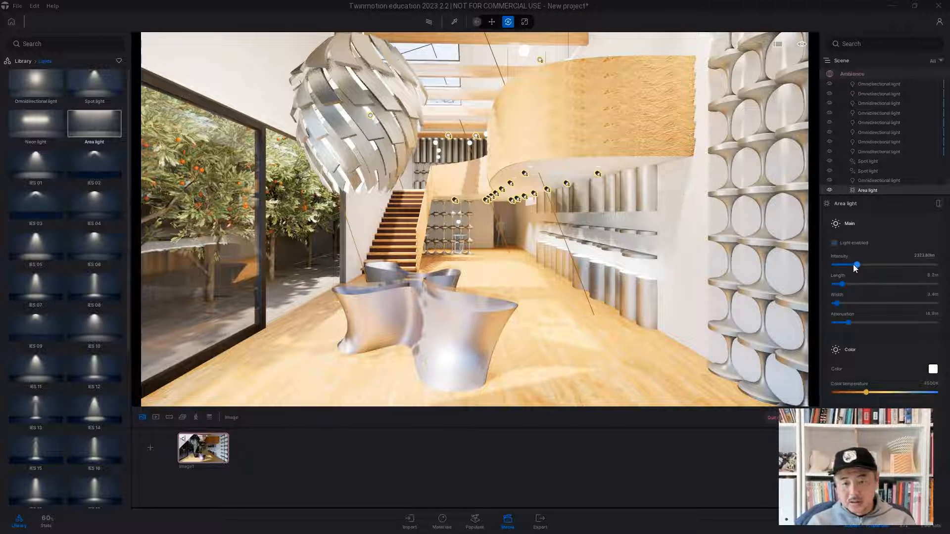
{"action": "mouse_move", "coordinate": [858, 265]}
{"action": "left_mouse_down"}
{"action": "mouse_move", "coordinate": [823, 269]}
{"action": "mouse_move", "coordinate": [840, 271]}
{"action": "left_mouse_up"}
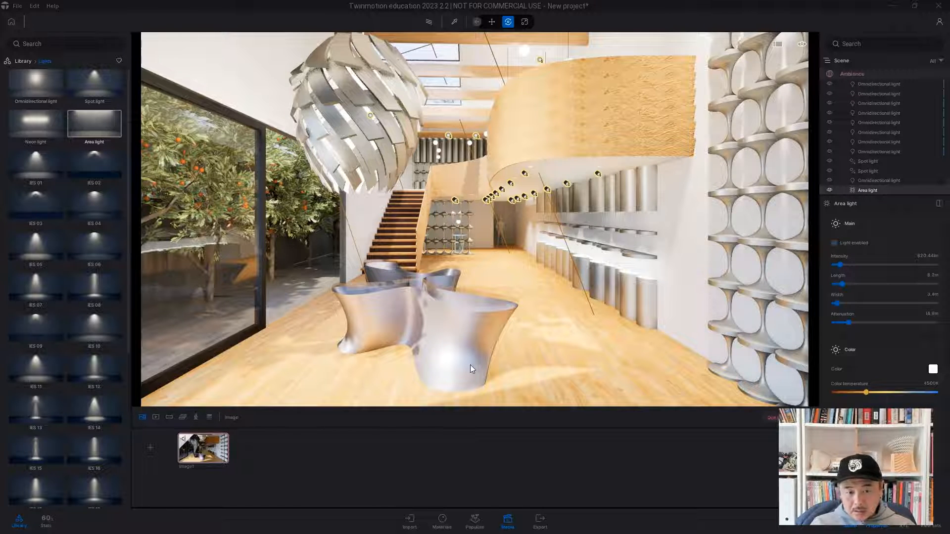
- Export the saved Image1 view locally as a PNG into the Output02 folder
{"action": "left_click", "coordinate": [206, 454]}
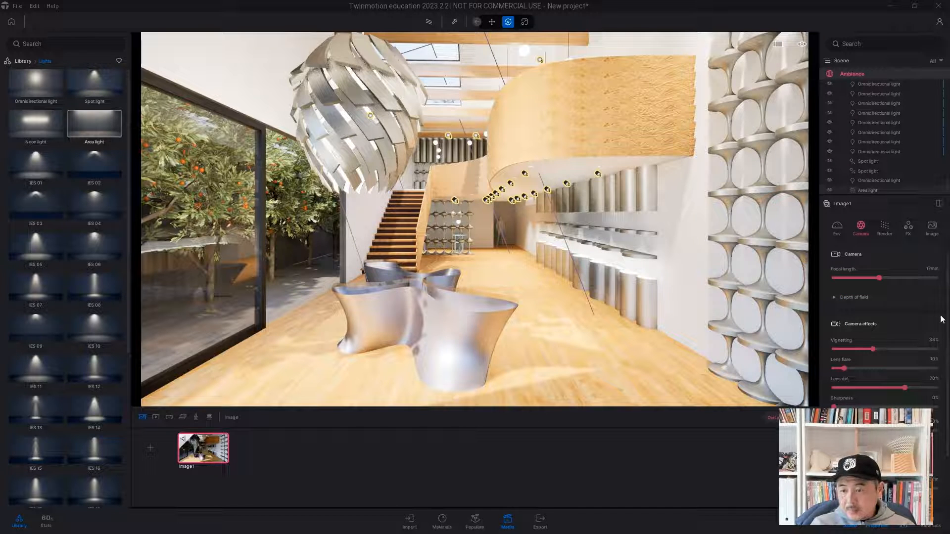
{"action": "left_click", "coordinate": [539, 519]}
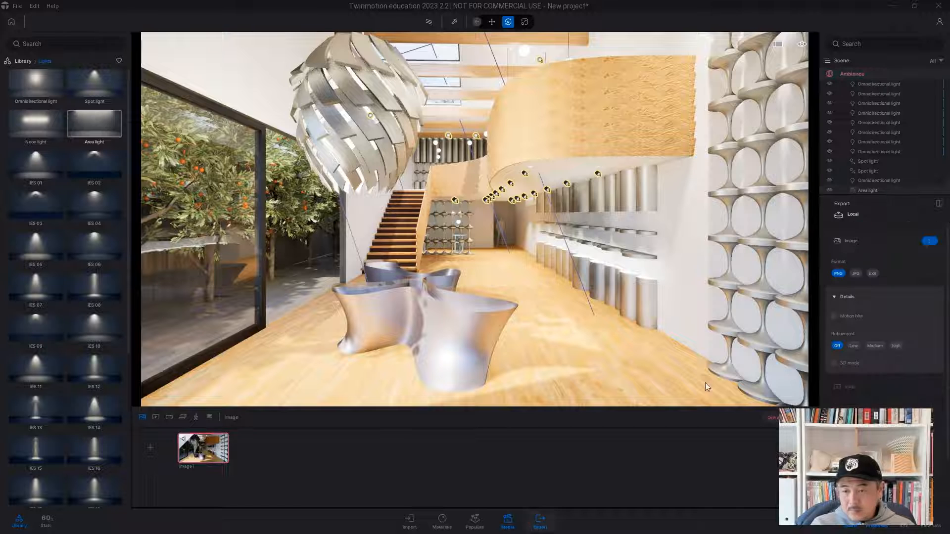
{"action": "scroll", "coordinate": [838, 410], "scroll_direction": "down", "scroll_amount": 2}
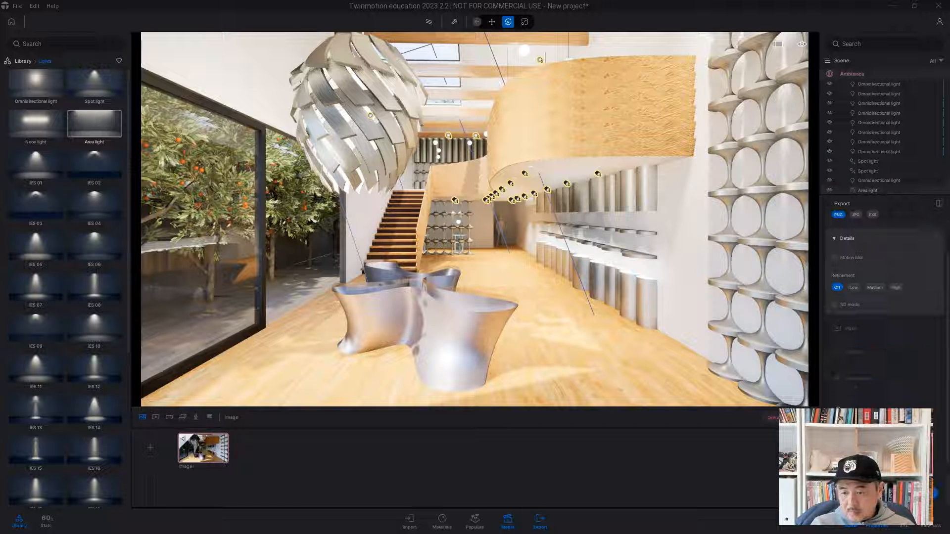
{"action": "left_click", "coordinate": [838, 410]}
{"action": "left_click", "coordinate": [505, 340]}
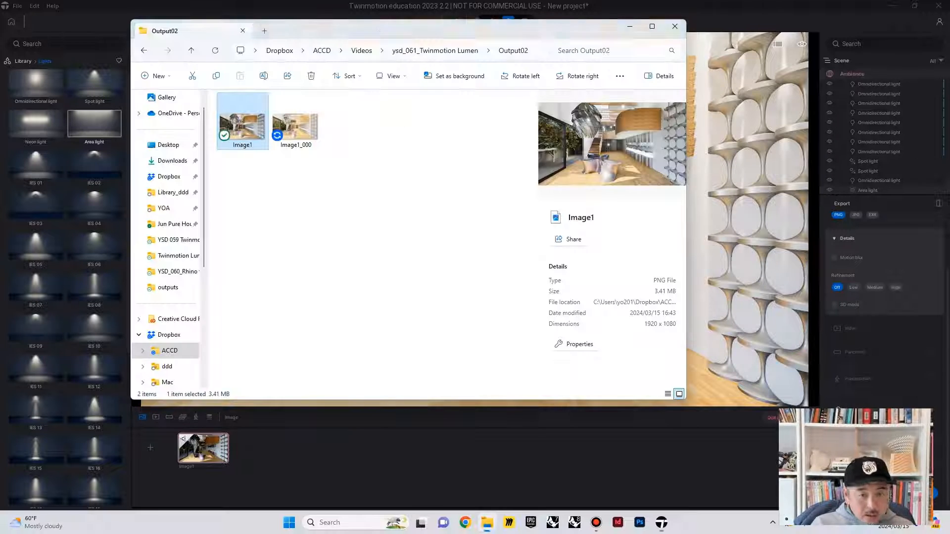
- Open the exported Image1_000 render in the image viewer to review the lighting, and return to the Twinmotion scene
{"action": "left_click", "coordinate": [291, 134]}
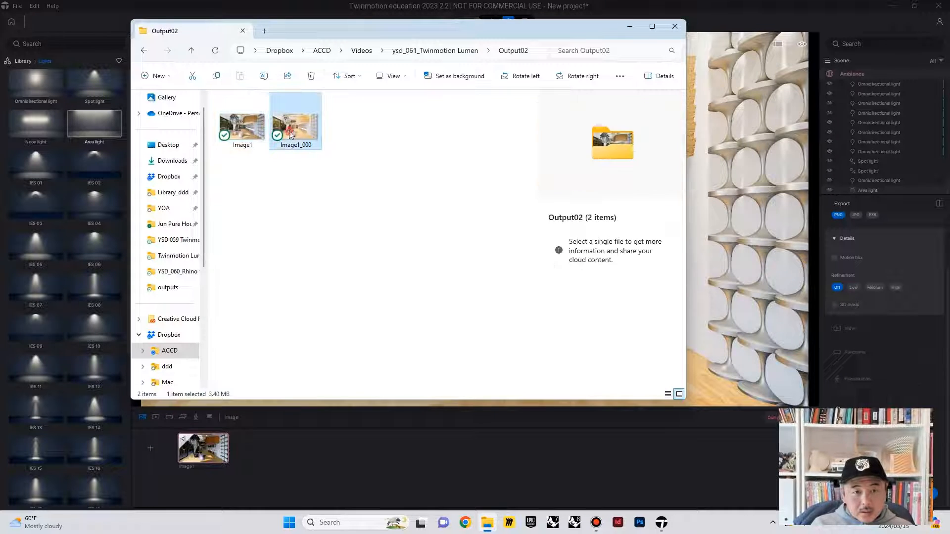
{"action": "double_click", "coordinate": [290, 135]}
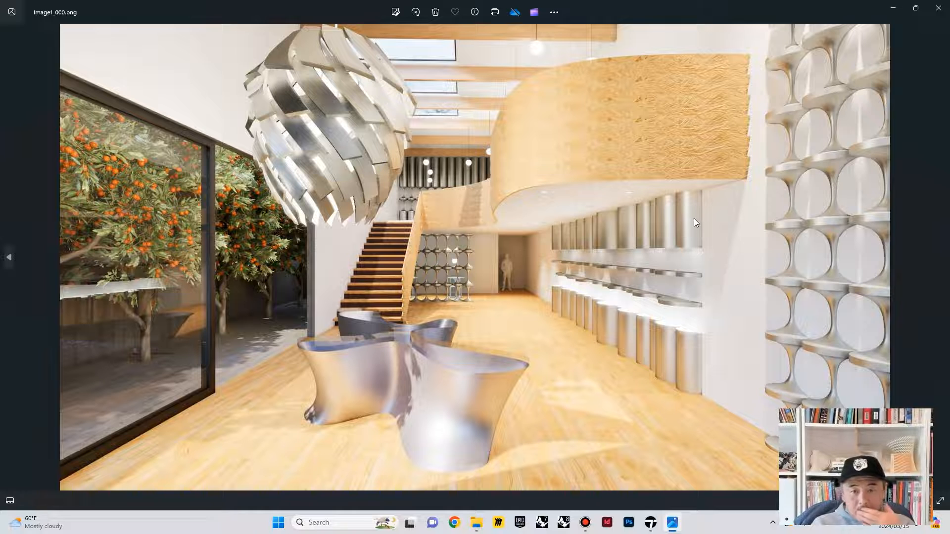
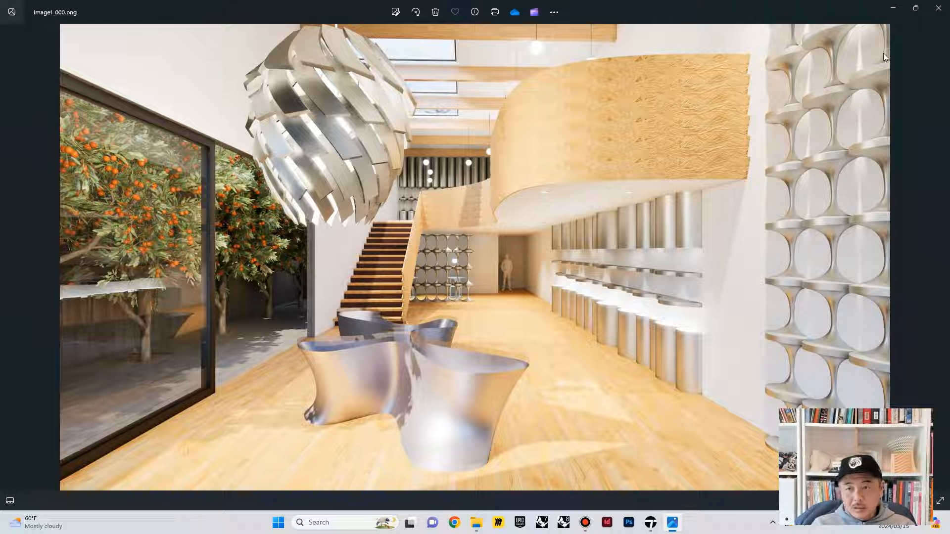
{"action": "left_click", "coordinate": [938, 7]}
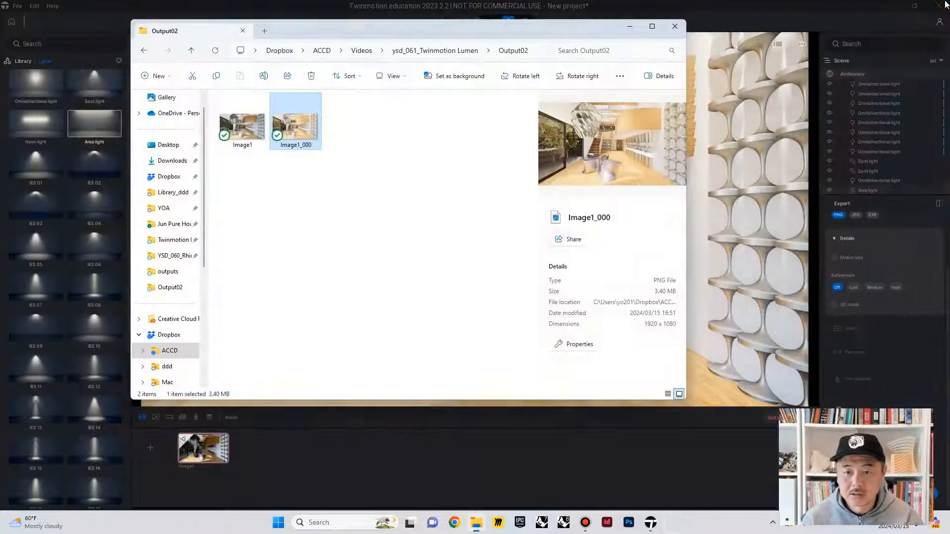
{"action": "left_click", "coordinate": [704, 182]}
- Select both ceiling spot lights above the feature wall and move them together away from the wall
{"action": "right_click_drag", "start_coordinate": [539, 202], "coordinate": [407, 151]}
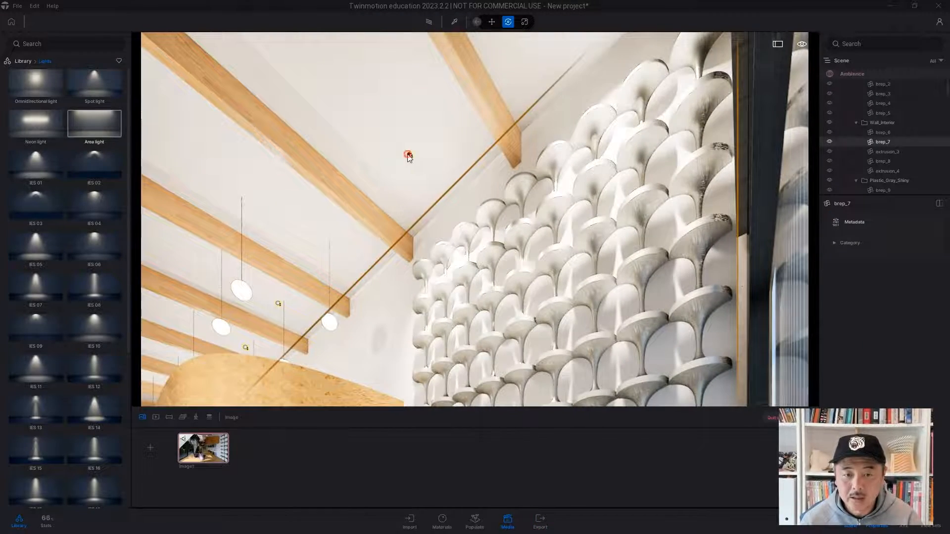
{"action": "left_click", "coordinate": [408, 156]}
{"action": "right_click_drag", "start_coordinate": [455, 156], "coordinate": [364, 139]}
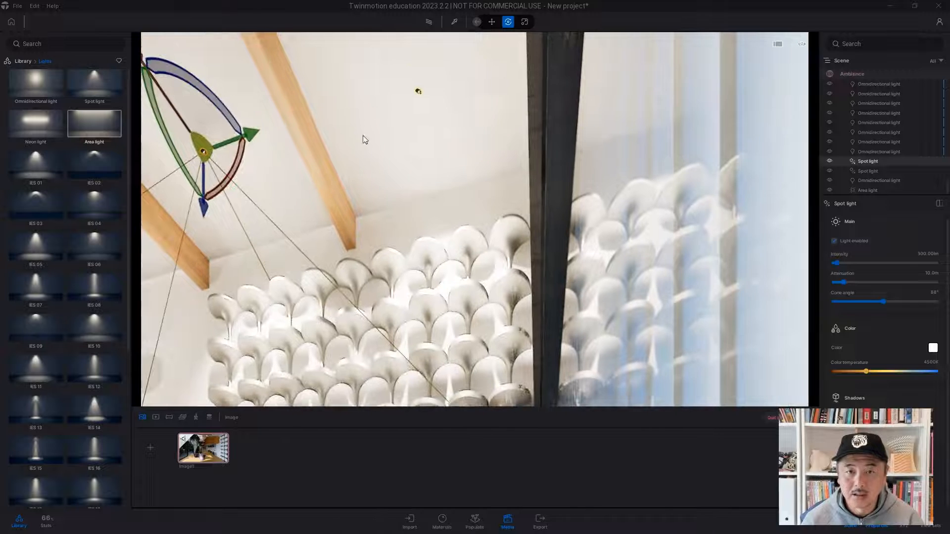
{"action": "left_click", "coordinate": [419, 92]}
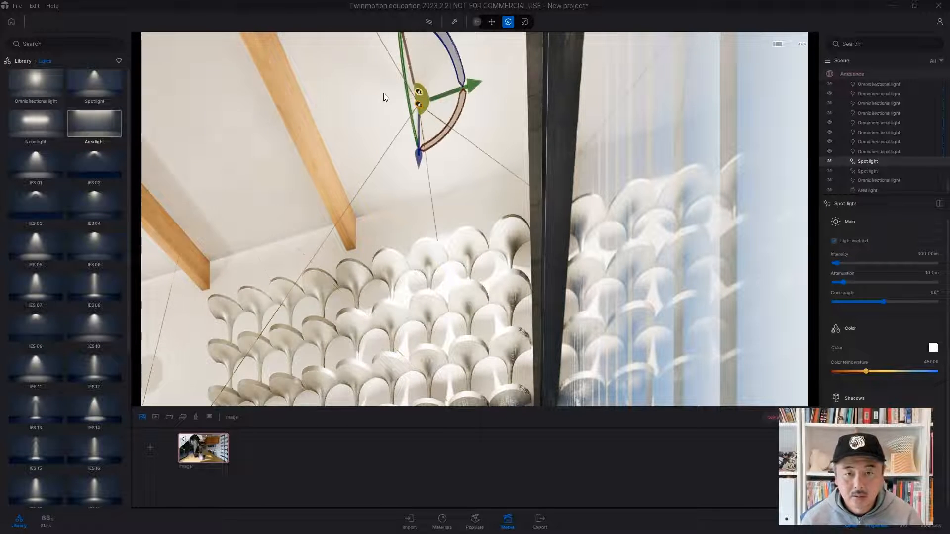
{"action": "key", "text": "ctrl+z"}
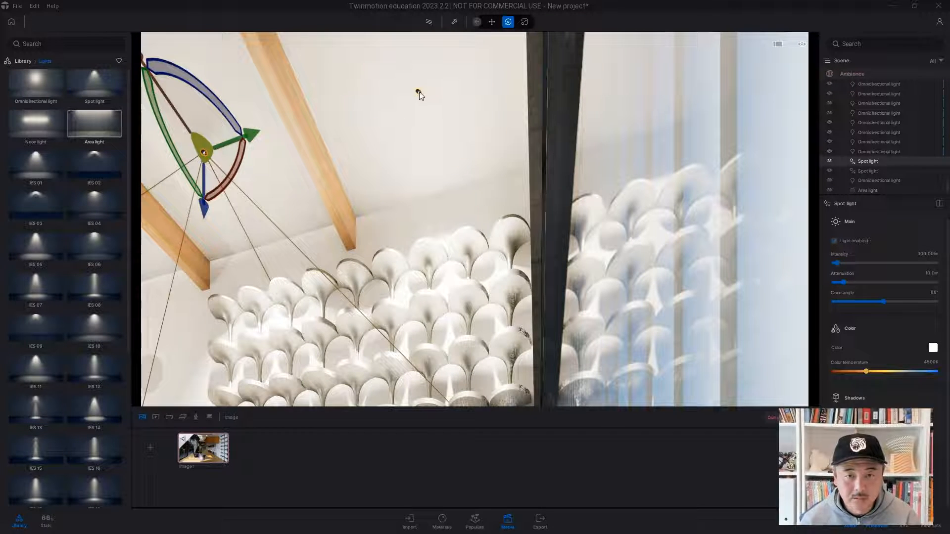
{"action": "left_click", "coordinate": [419, 92], "text": "ctrl"}
{"action": "left_click_drag", "start_coordinate": [286, 107], "coordinate": [248, 90]}
- Shift the selected pair of spot lights a little farther from the feature wall to spread their beams over the tiles
{"action": "right_click_drag", "start_coordinate": [257, 184], "coordinate": [231, 148]}
{"action": "key", "text": "s"}
{"action": "key", "text": "s"}
{"action": "key", "text": "d"}
{"action": "key", "text": "w"}
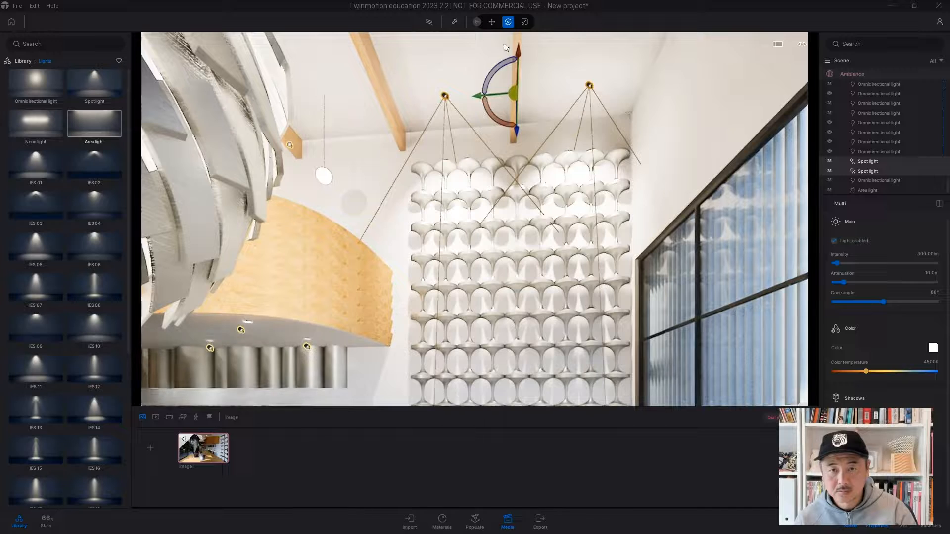
{"action": "left_click_drag", "start_coordinate": [518, 52], "coordinate": [521, 33]}
{"action": "right_click_drag", "start_coordinate": [519, 235], "coordinate": [554, 225]}
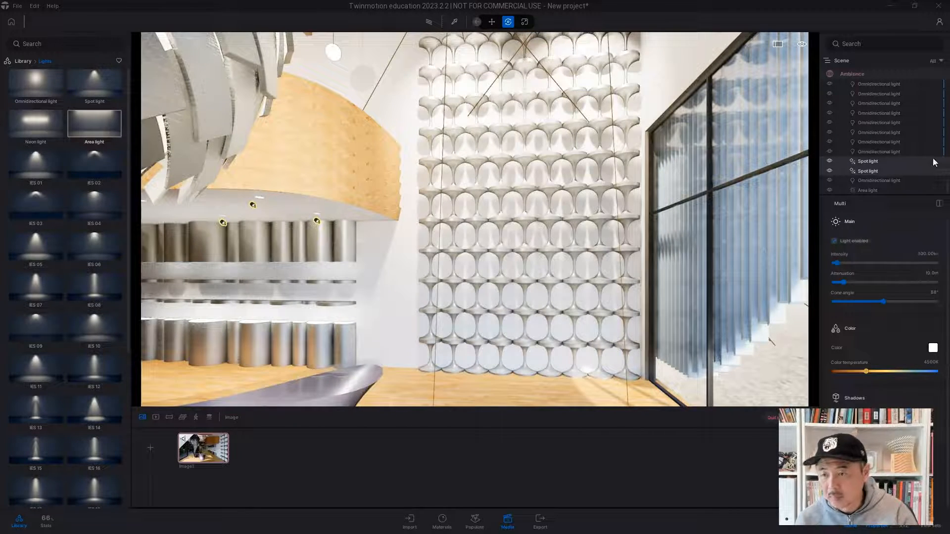
- Raise both spot lights' intensity to about 1200 lm, increase their attenuation, and slightly lower the exposure of Image1
{"action": "left_click_drag", "start_coordinate": [836, 263], "coordinate": [845, 263]}
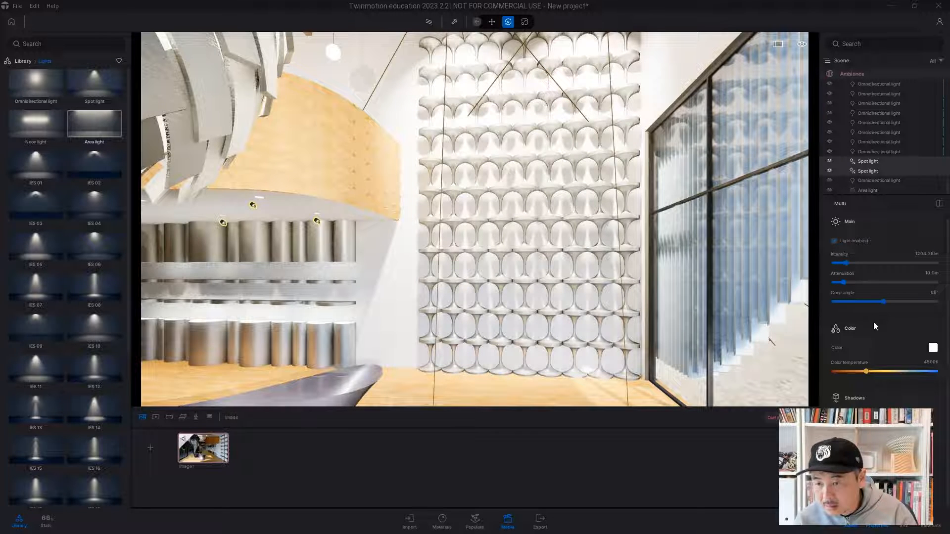
{"action": "left_click_drag", "start_coordinate": [846, 282], "coordinate": [868, 282]}
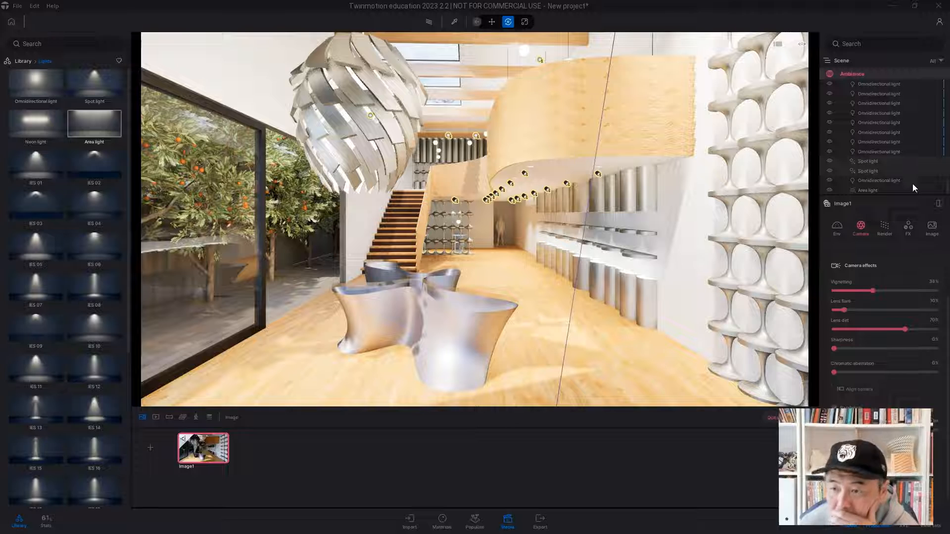
{"action": "left_click", "coordinate": [837, 226]}
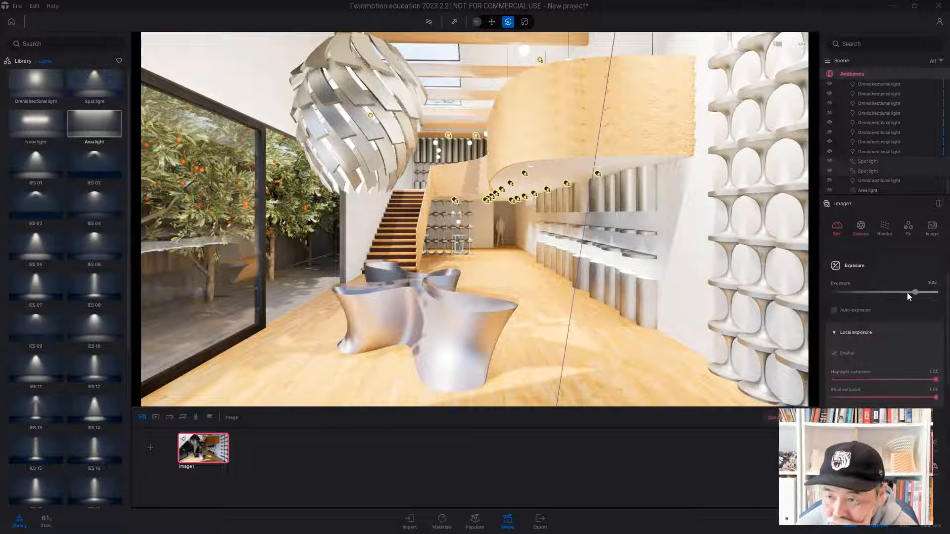
{"action": "left_click_drag", "start_coordinate": [915, 292], "coordinate": [912, 292]}
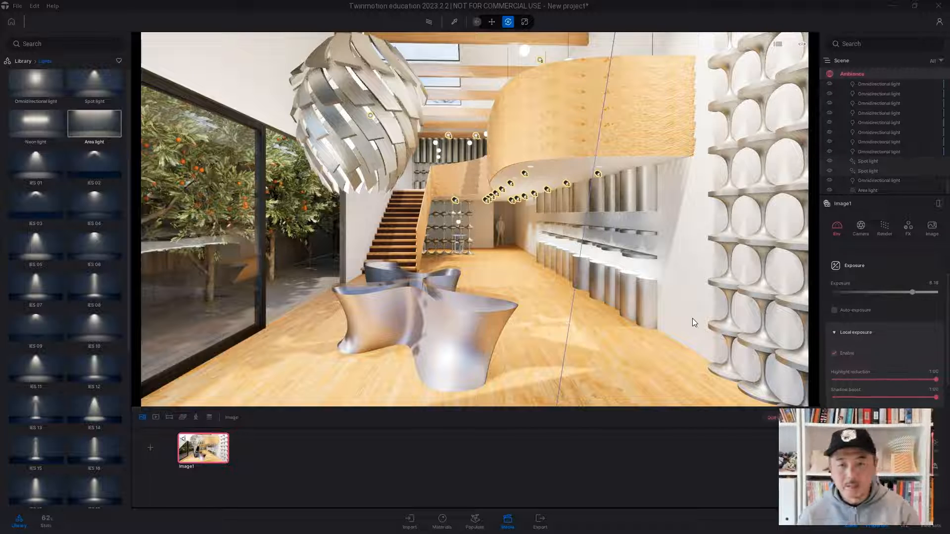
- Delete the low-poly placeholder man standing at the back of the room
{"action": "left_click", "coordinate": [21, 63]}
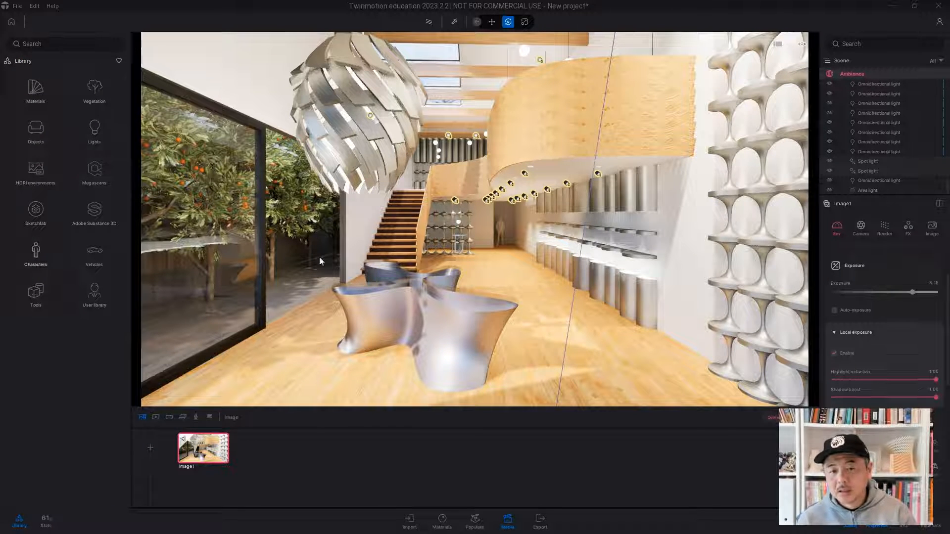
{"action": "left_click", "coordinate": [502, 227]}
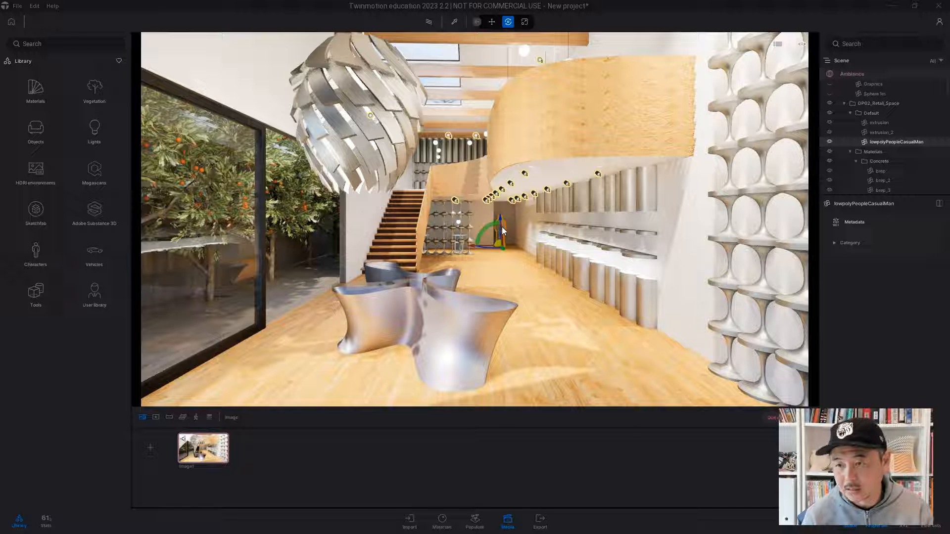
{"action": "key", "text": "Delete"}
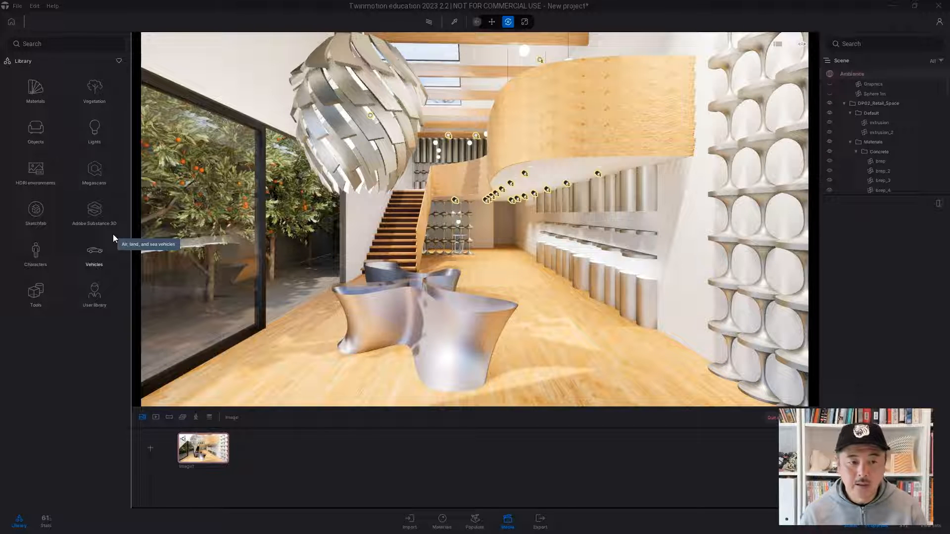
- Place the posed shopping characters "Agathe and Iris" on the ground floor near the rear of the display wall
{"action": "left_click", "coordinate": [34, 253]}
{"action": "left_click", "coordinate": [34, 130]}
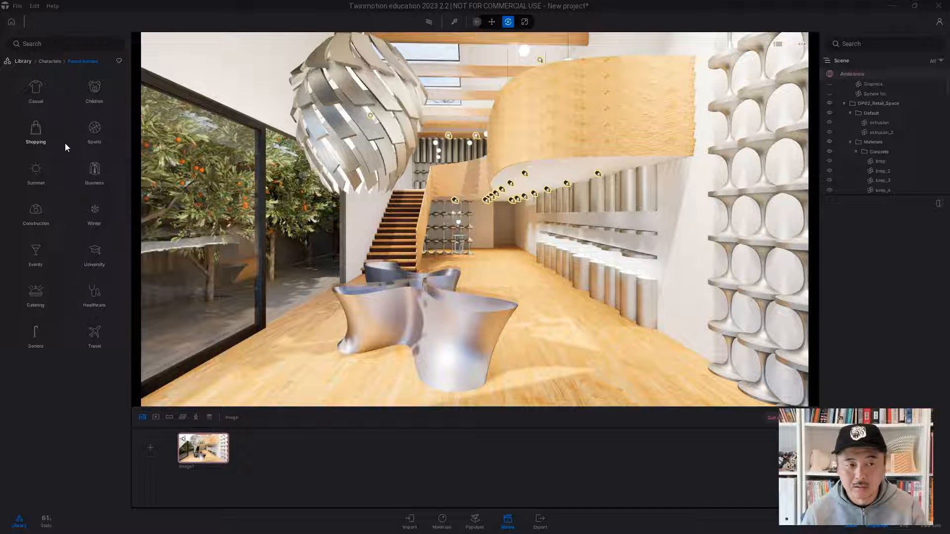
{"action": "left_click", "coordinate": [37, 127]}
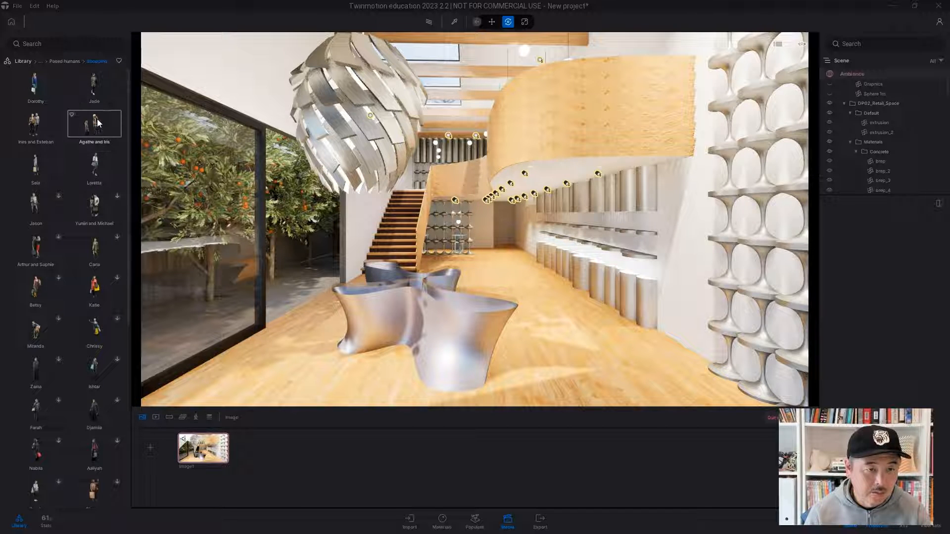
{"action": "left_click_drag", "start_coordinate": [94, 125], "coordinate": [506, 269]}
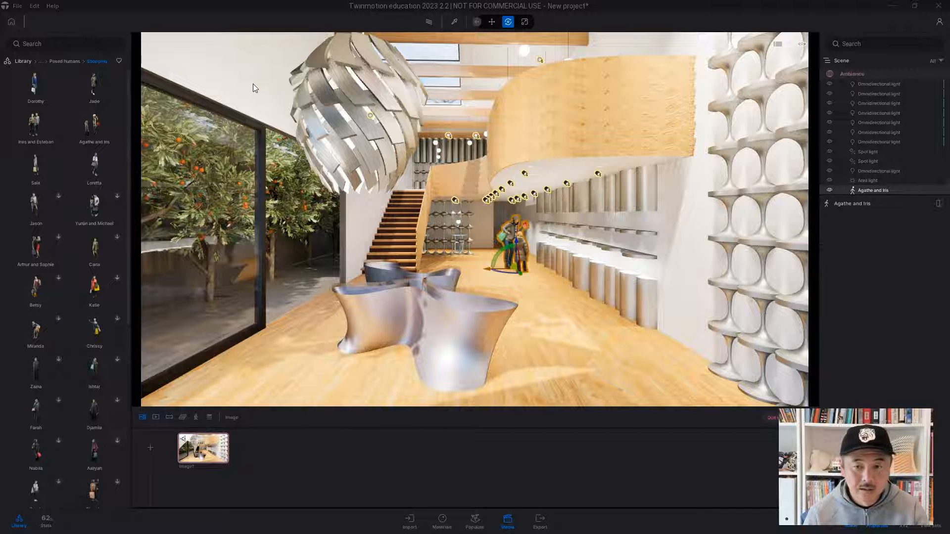
{"action": "key", "text": "Escape"}
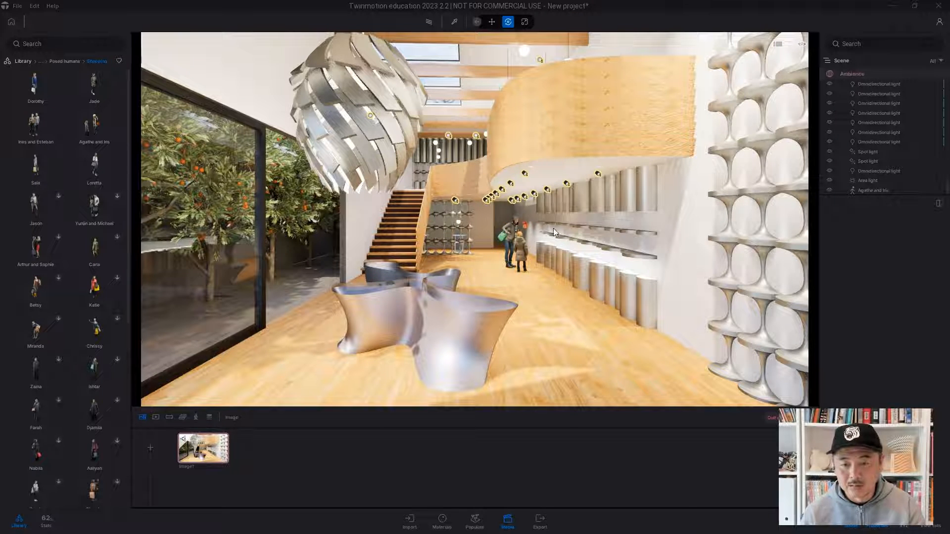
- Place the posed shopping character "Jade" on the upper mezzanine floor
{"action": "middle_click_drag", "start_coordinate": [618, 228], "coordinate": [627, 292]}
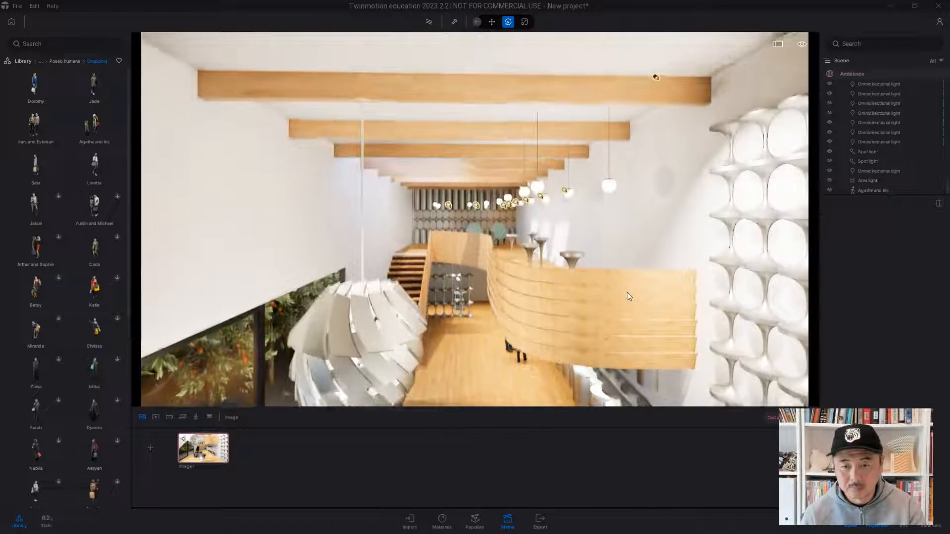
{"action": "right_click_drag", "start_coordinate": [618, 294], "coordinate": [684, 343]}
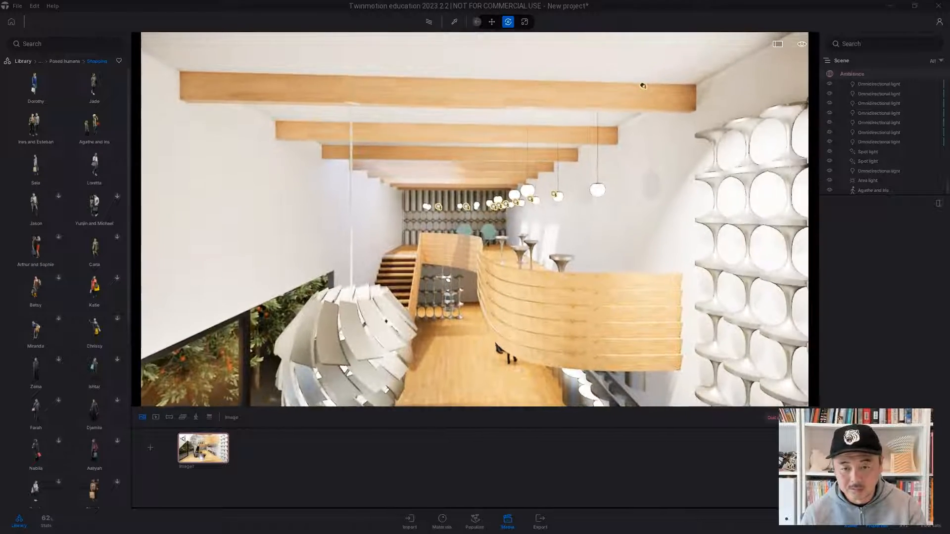
{"action": "key", "text": "w"}
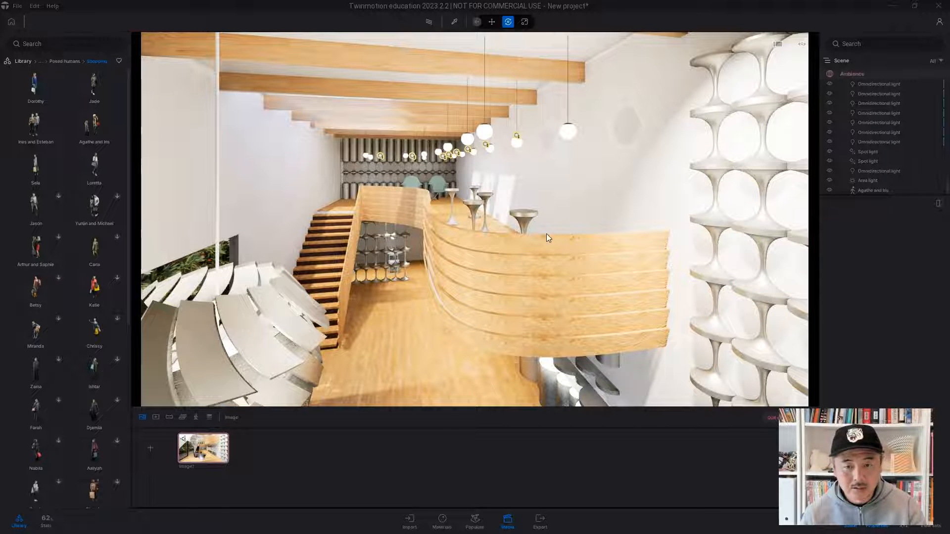
{"action": "left_click_drag", "start_coordinate": [94, 85], "coordinate": [502, 228]}
- Move Jade to the front railing of the mezzanine, rotate her into position, and return to the saved Image1 view
{"action": "middle_click_drag", "start_coordinate": [479, 212], "coordinate": [727, 307], "text": "shift"}
{"action": "left_click", "coordinate": [312, 224]}
{"action": "left_click_drag", "start_coordinate": [313, 224], "coordinate": [579, 361]}
{"action": "middle_click_drag", "start_coordinate": [578, 359], "coordinate": [608, 382], "text": "shift"}
{"action": "left_click_drag", "start_coordinate": [611, 339], "coordinate": [493, 362]}
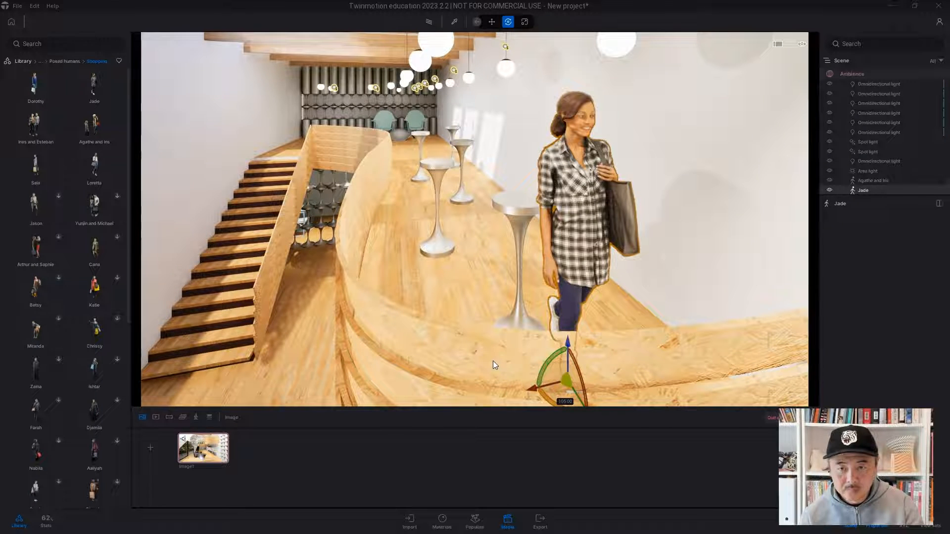
{"action": "left_click", "coordinate": [207, 450]}
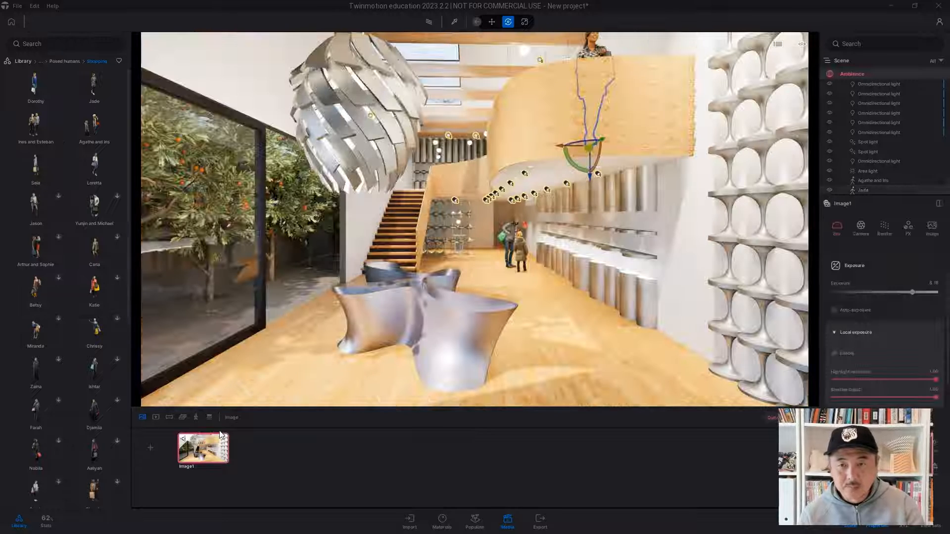
- Turn on the media preview inset for the saved Image1 view
{"action": "left_click", "coordinate": [623, 254]}
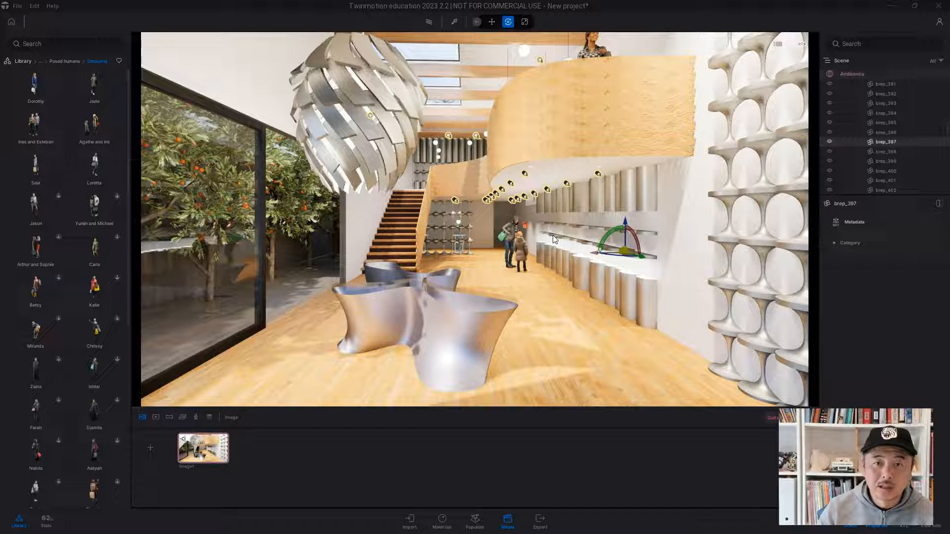
{"action": "right_click", "coordinate": [200, 438]}
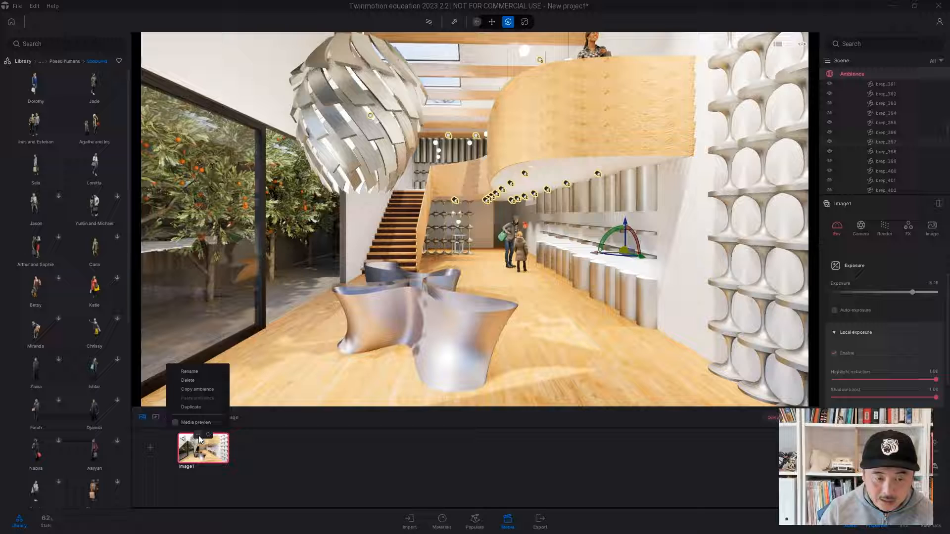
{"action": "left_click", "coordinate": [176, 421]}
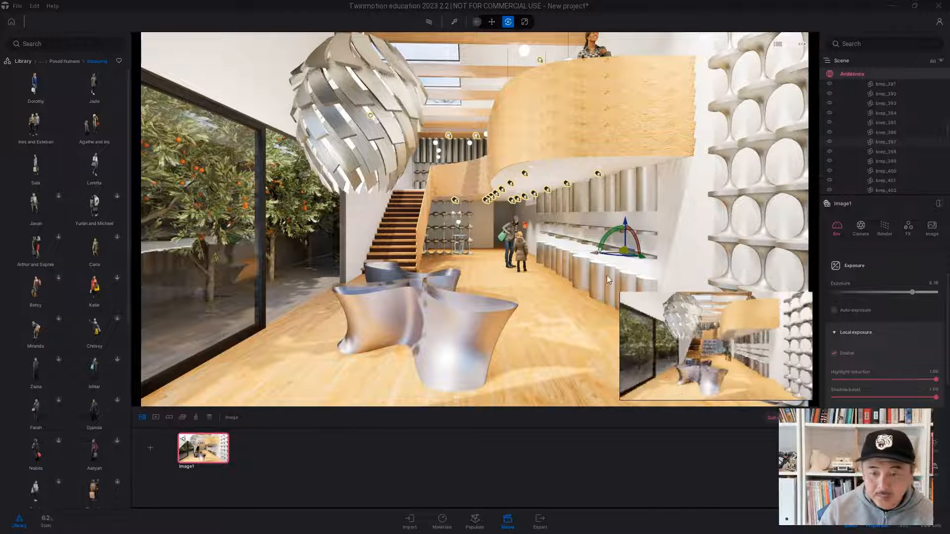
- Shift Jade along the mezzanine railing and turn her toward the stair side, viewed from the restored Image1 camera
{"action": "middle_click_drag", "start_coordinate": [566, 230], "coordinate": [490, 332]}
{"action": "mouse_move", "coordinate": [509, 220]}
{"action": "middle_mouse_down"}
{"action": "mouse_move", "coordinate": [491, 185]}
{"action": "mouse_move", "coordinate": [513, 212]}
{"action": "middle_mouse_up"}
{"action": "left_click", "coordinate": [478, 184]}
{"action": "left_click_drag", "start_coordinate": [465, 273], "coordinate": [380, 292]}
{"action": "mouse_move", "coordinate": [681, 361]}
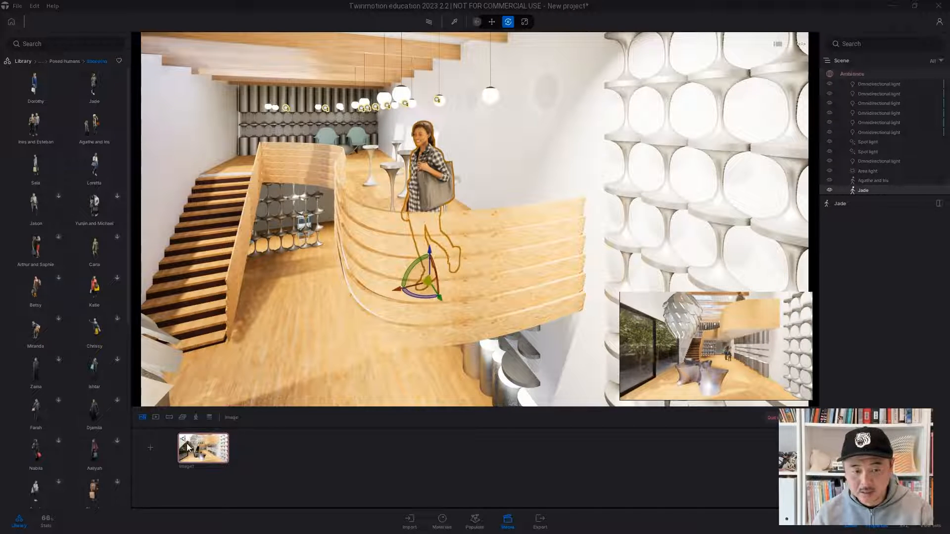
{"action": "left_click", "coordinate": [199, 455]}
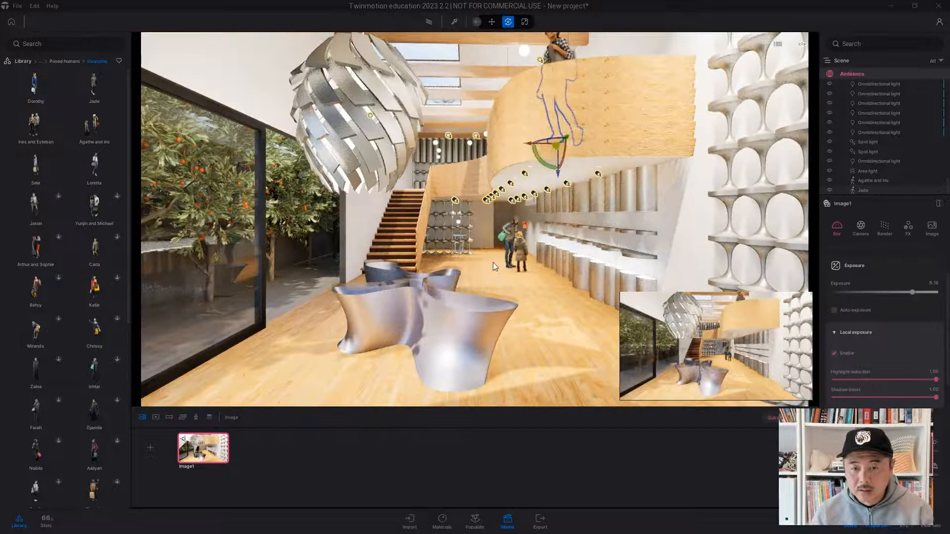
- Raise and re-aim the camera to show more of Jade above the railing, and update Image1 with this framing
{"action": "right_click_drag", "start_coordinate": [505, 254], "coordinate": [505, 242]}
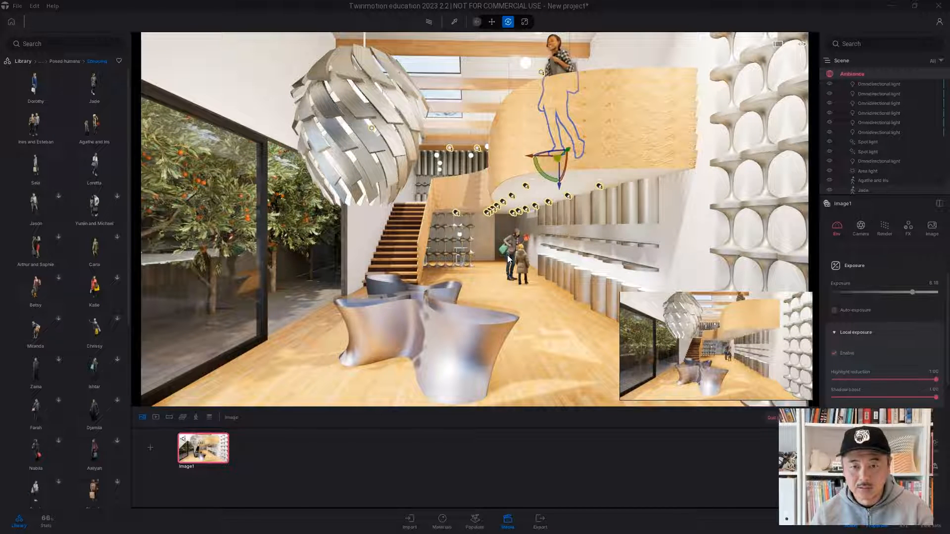
{"action": "middle_click_drag", "start_coordinate": [506, 254], "coordinate": [506, 274]}
{"action": "mouse_move", "coordinate": [507, 254]}
{"action": "right_mouse_down"}
{"action": "mouse_move", "coordinate": [508, 269]}
{"action": "mouse_move", "coordinate": [505, 258]}
{"action": "right_mouse_up"}
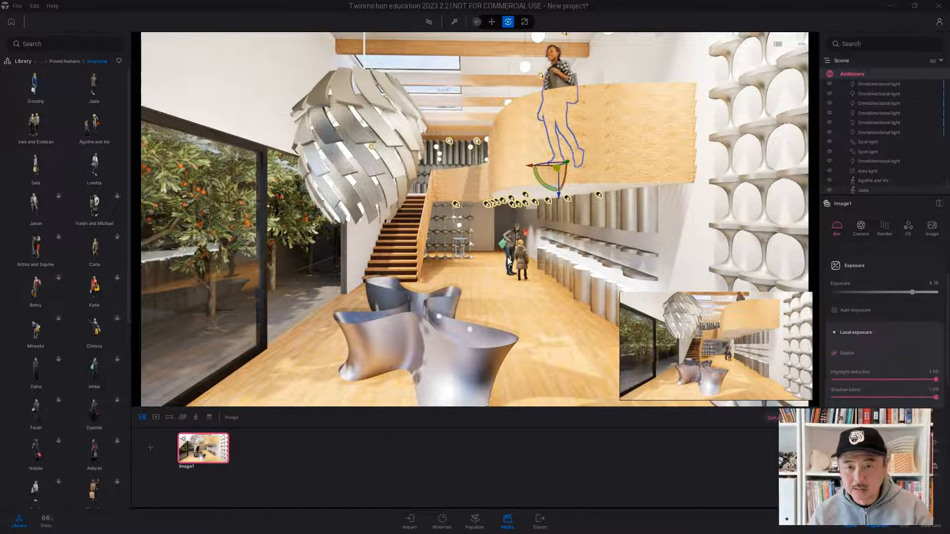
{"action": "scroll", "coordinate": [506, 256], "scroll_direction": "down", "scroll_amount": 2}
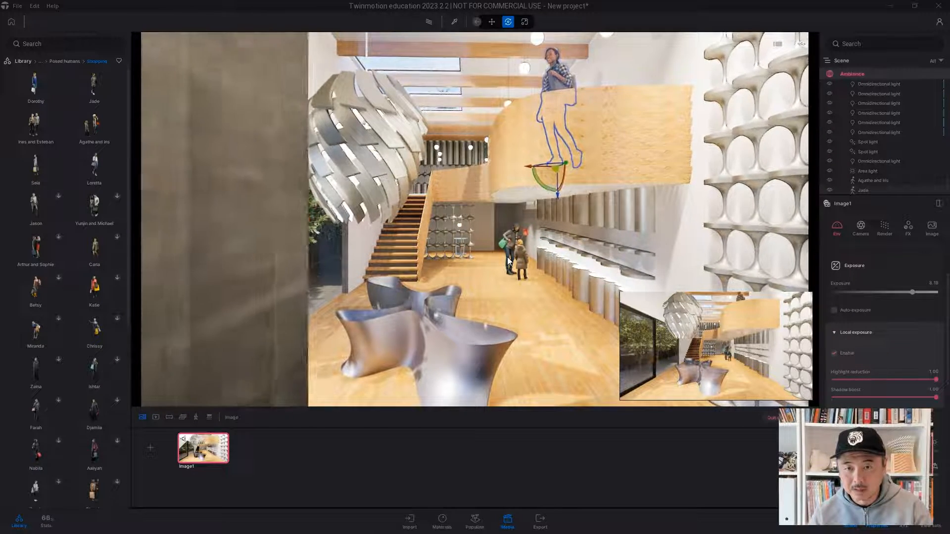
{"action": "scroll", "coordinate": [507, 257], "scroll_direction": "up", "scroll_amount": 1}
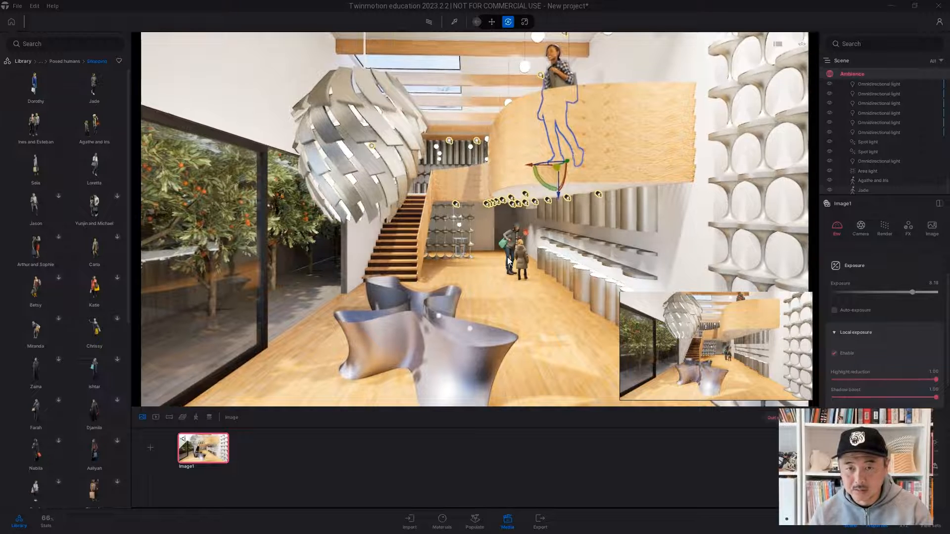
{"action": "mouse_move", "coordinate": [507, 257]}
{"action": "right_mouse_down"}
{"action": "mouse_move", "coordinate": [507, 271]}
{"action": "mouse_move", "coordinate": [509, 246]}
{"action": "mouse_move", "coordinate": [513, 257]}
{"action": "mouse_move", "coordinate": [494, 258]}
{"action": "mouse_move", "coordinate": [510, 259]}
{"action": "right_mouse_up"}
{"action": "key", "text": "d"}
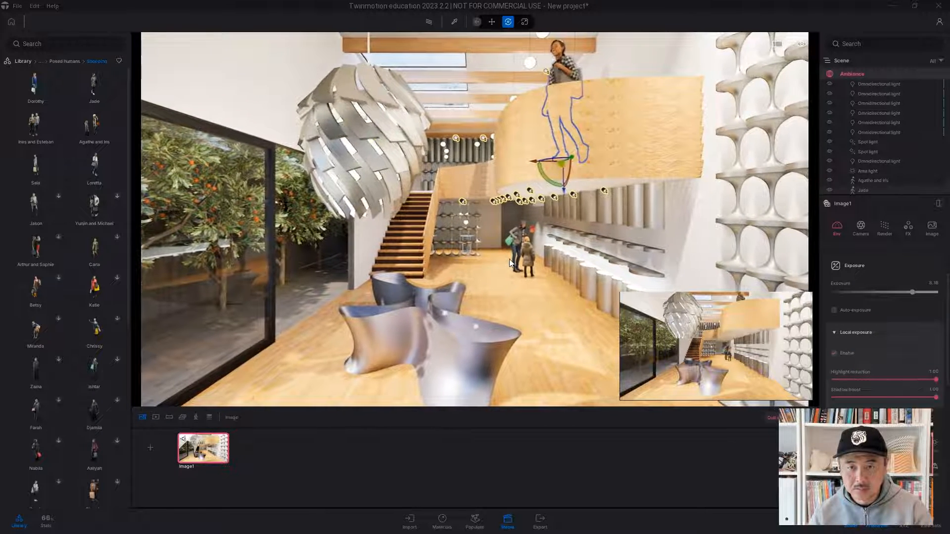
{"action": "left_click", "coordinate": [203, 441]}
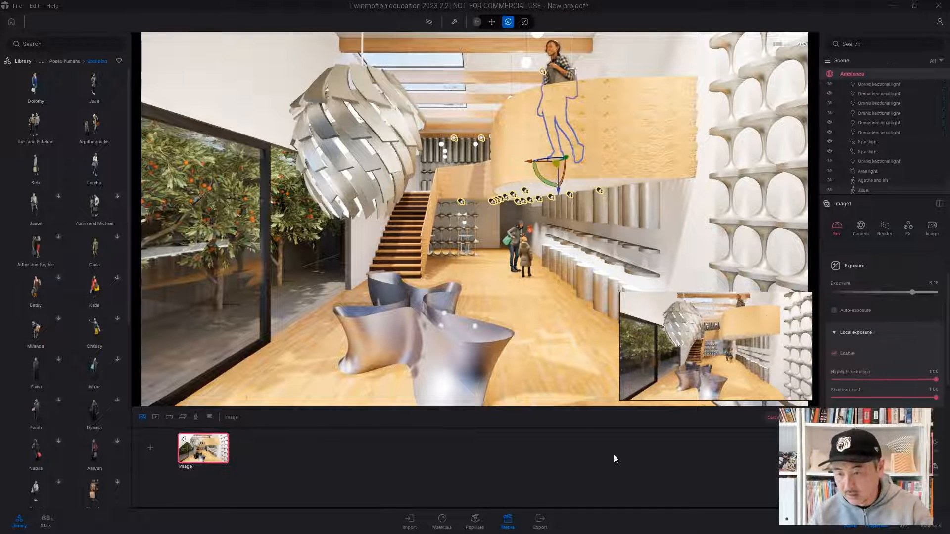
- Export Image1 as PNG to the Output02 folder and compare the render Image1_001 with the earlier Image1_000
{"action": "left_click", "coordinate": [539, 519]}
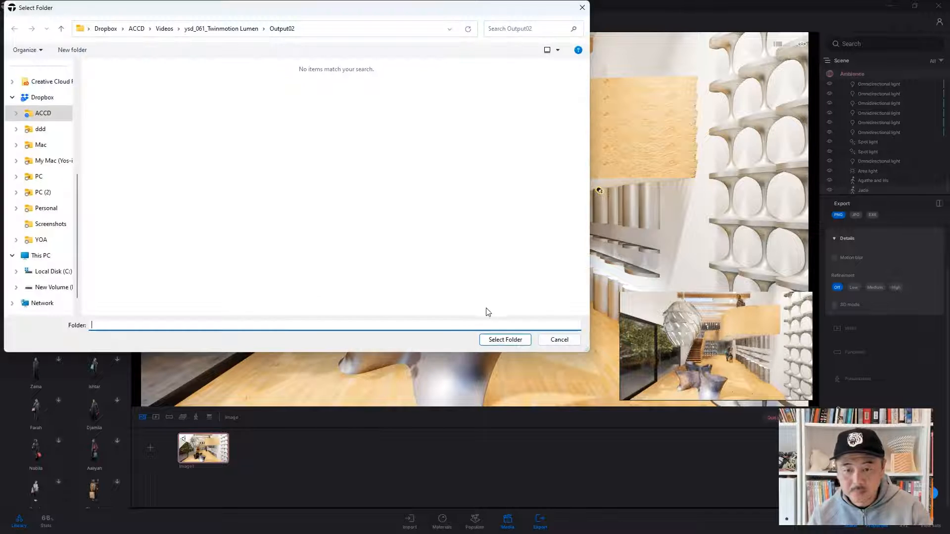
{"action": "left_click", "coordinate": [503, 340]}
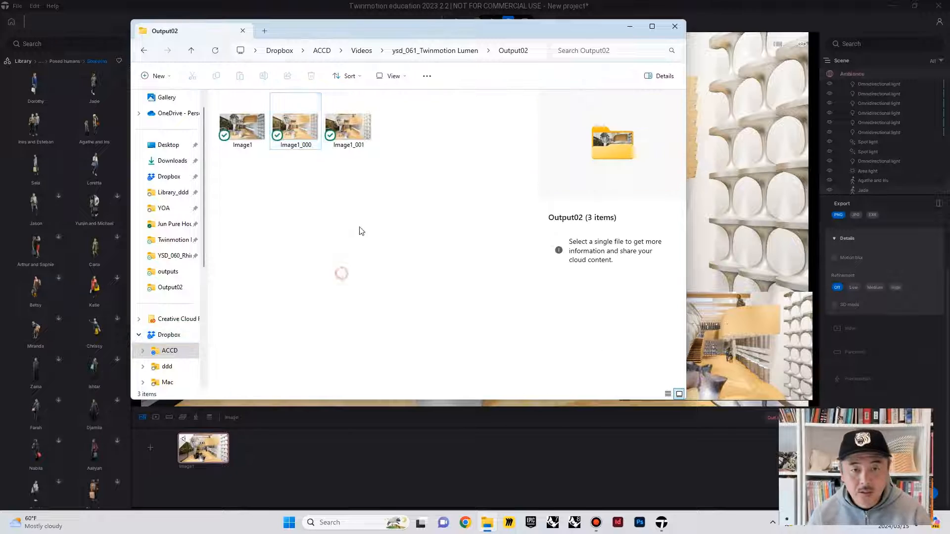
{"action": "double_click", "coordinate": [352, 126]}
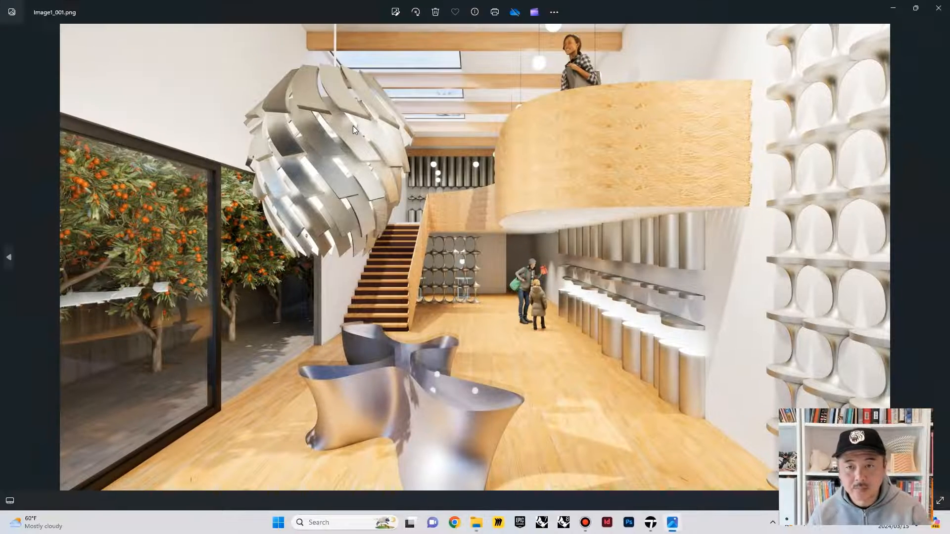
{"action": "key", "text": "Left"}
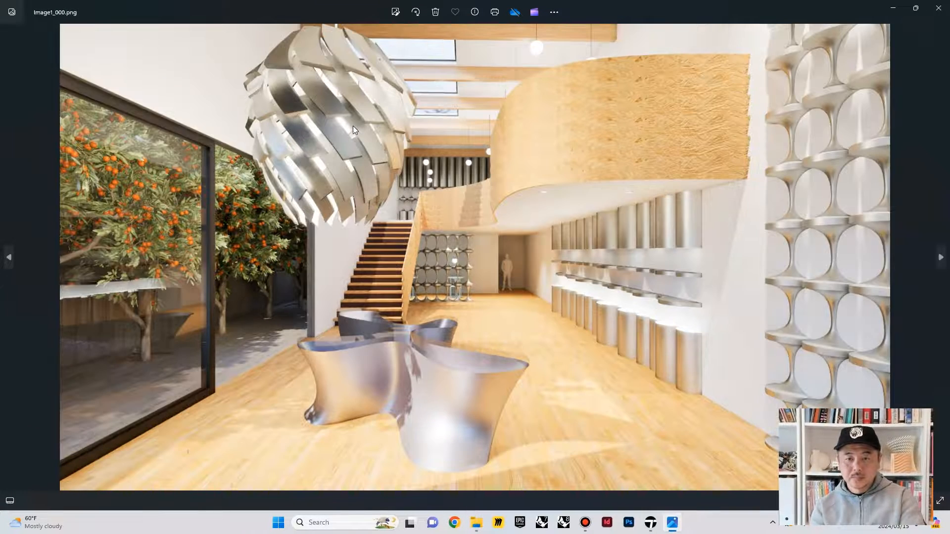
{"action": "key", "text": "Right"}
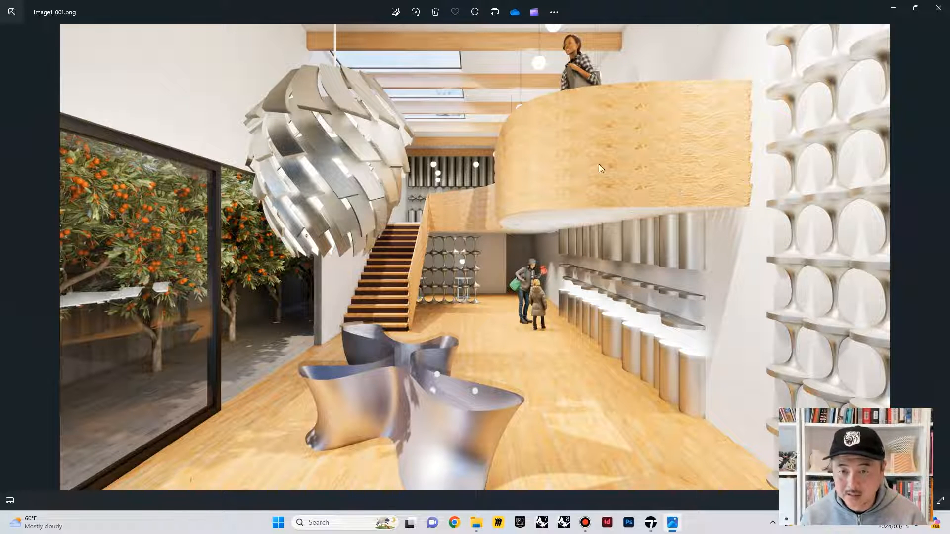
- Switch back to Twinmotion and tint the Brushed Aluminum material of the sculptural floor tables a pale green-grey
{"action": "left_click", "coordinate": [650, 522]}
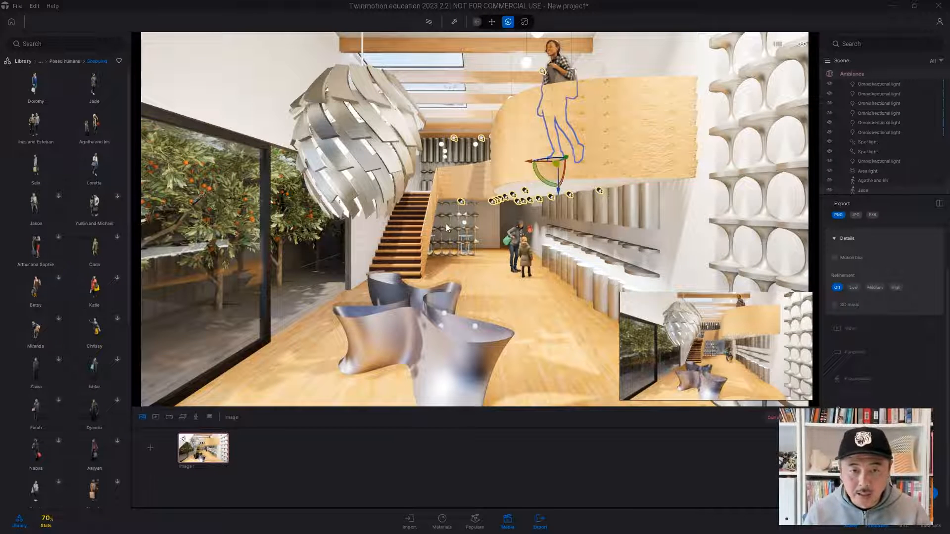
{"action": "left_click", "coordinate": [456, 23]}
{"action": "left_click", "coordinate": [448, 352]}
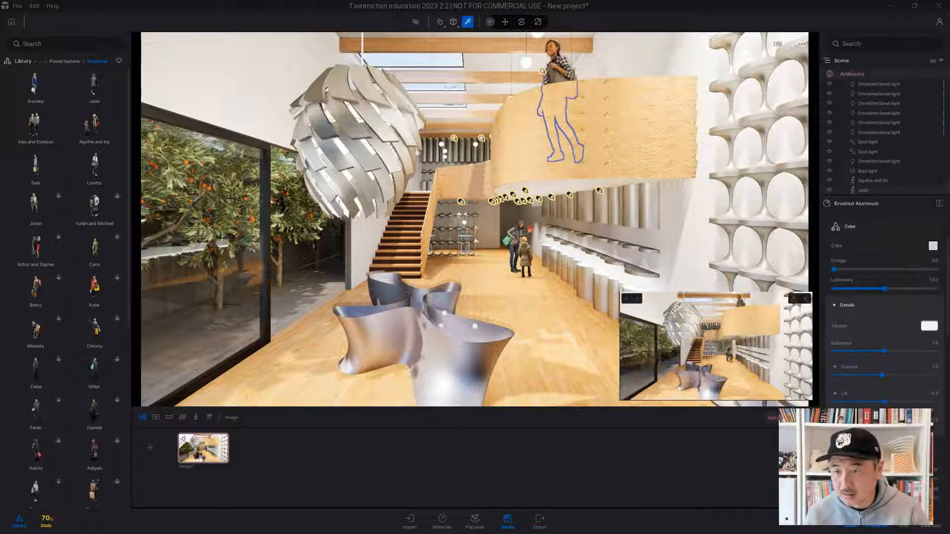
{"action": "left_click", "coordinate": [932, 246]}
{"action": "left_click", "coordinate": [386, 250]}
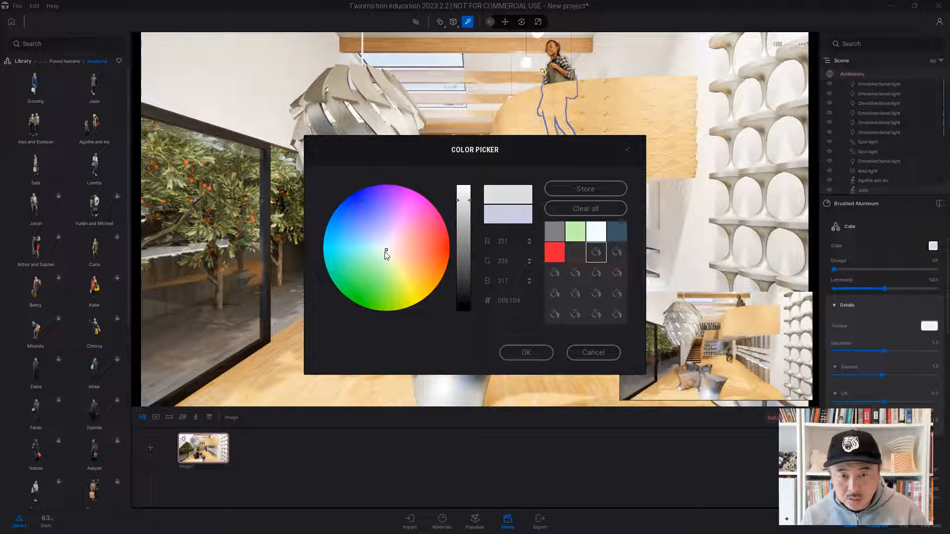
{"action": "left_click_drag", "start_coordinate": [384, 252], "coordinate": [384, 250]}
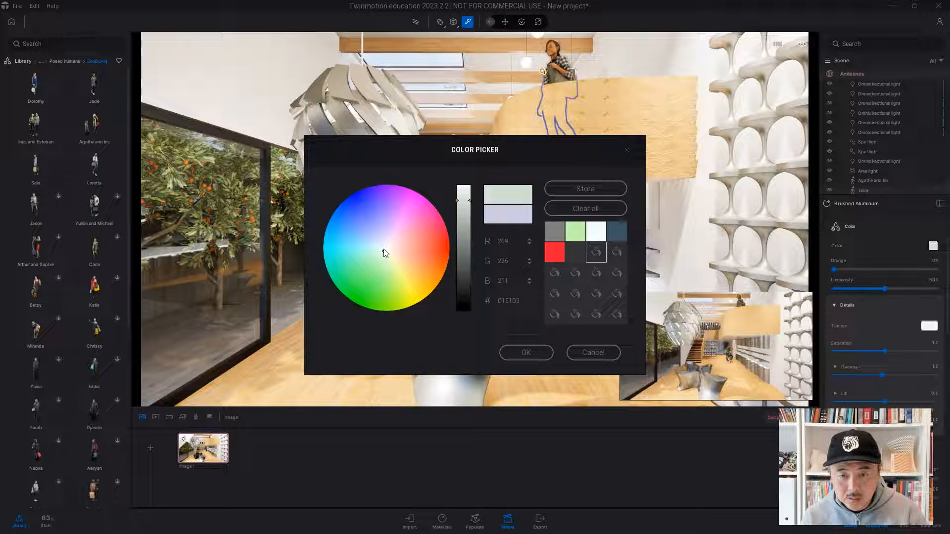
{"action": "left_click", "coordinate": [518, 356]}
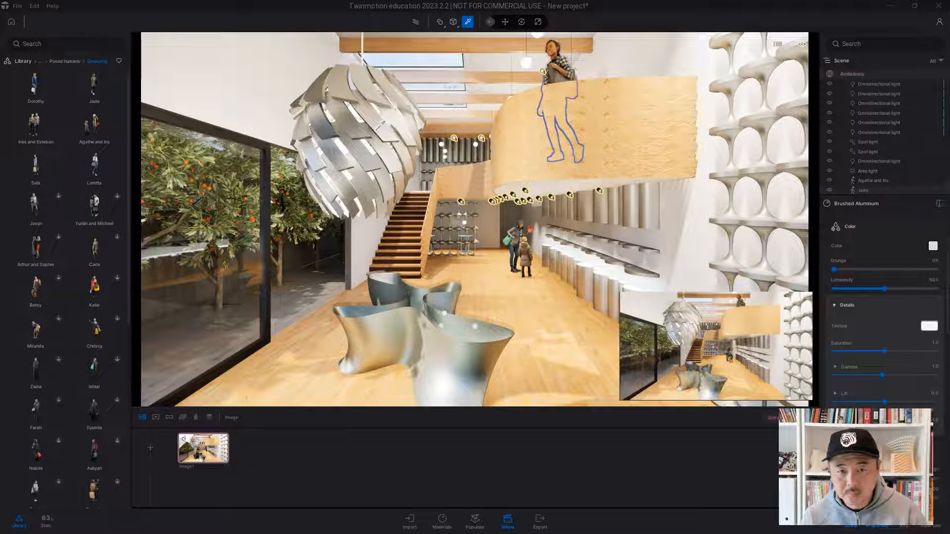
- Tint the Brushed Aluminum material of the large hanging pod pale green-grey, #D6E2D9
{"action": "left_click", "coordinate": [384, 120]}
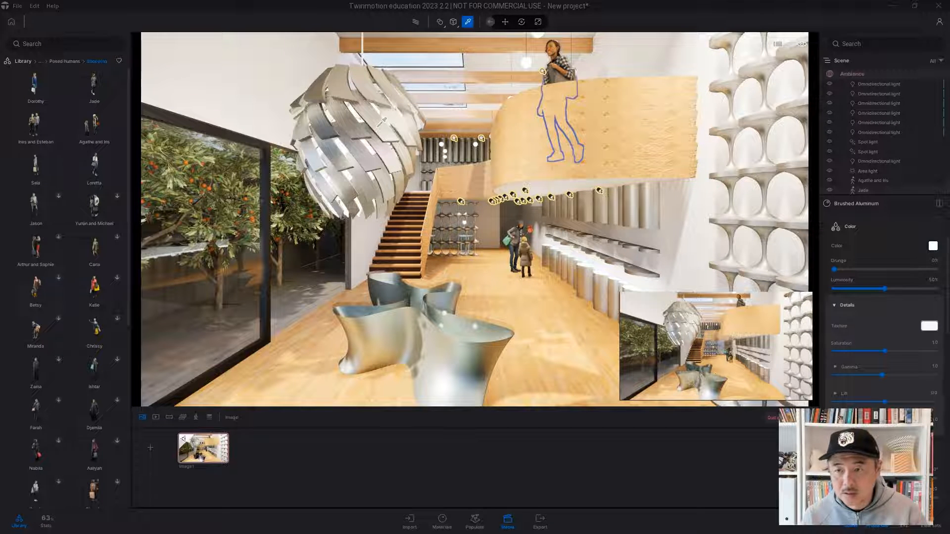
{"action": "left_click", "coordinate": [932, 246]}
{"action": "left_click_drag", "start_coordinate": [463, 196], "coordinate": [462, 201]}
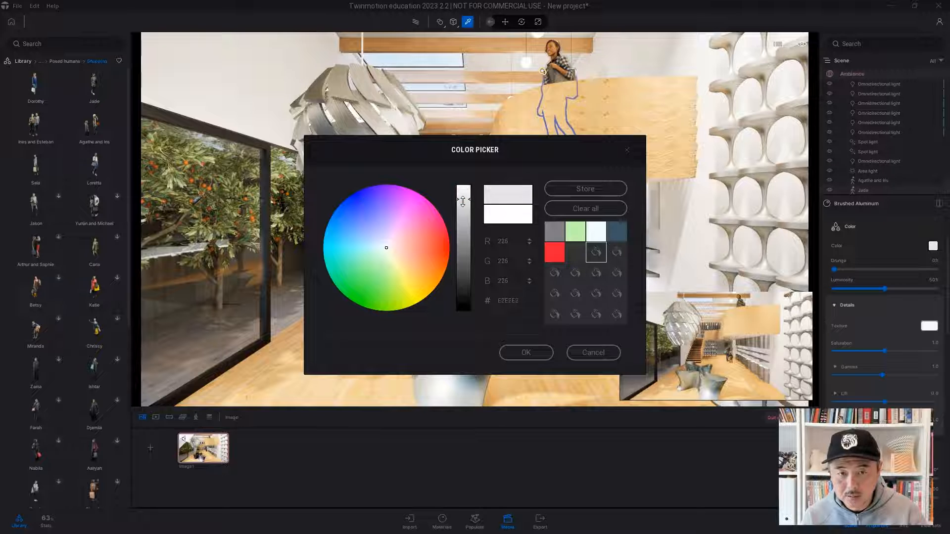
{"action": "left_click", "coordinate": [383, 250]}
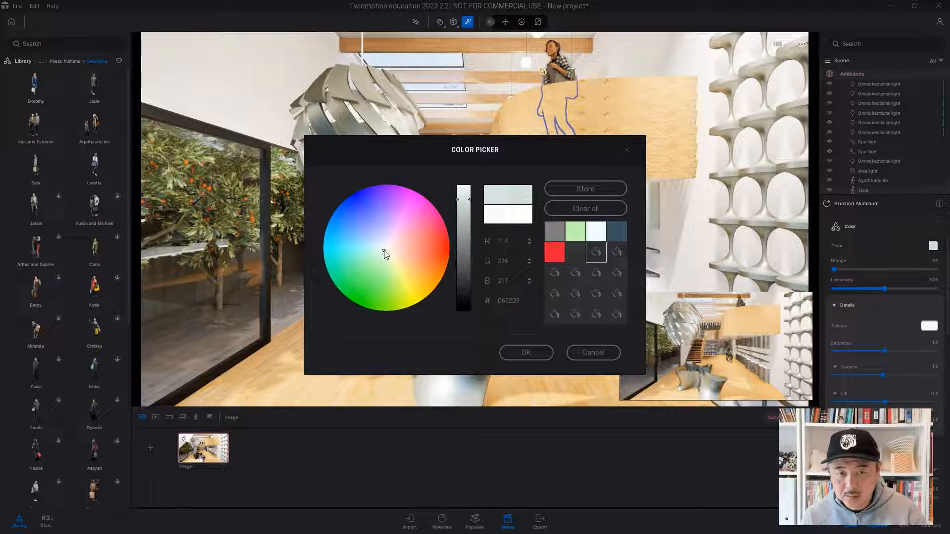
{"action": "left_click", "coordinate": [524, 353]}
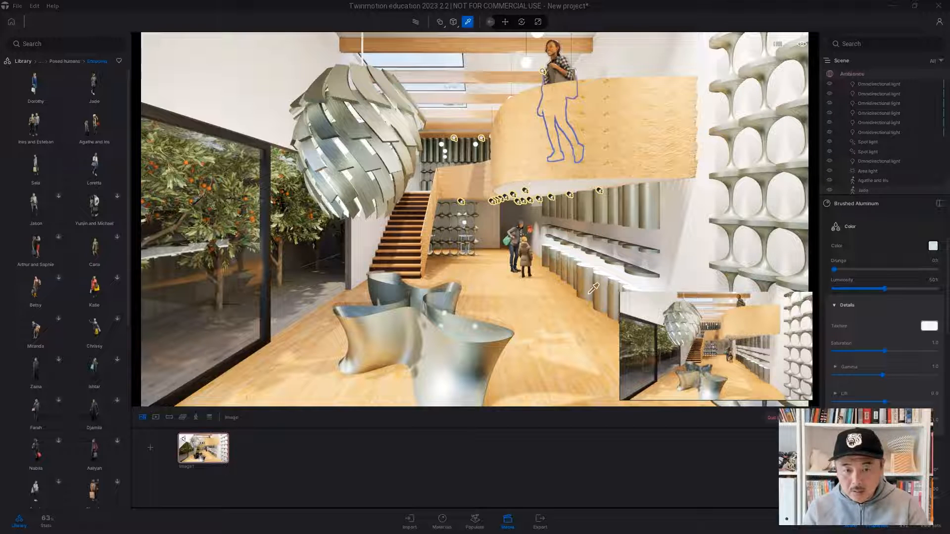
- Lower Image1's exposure to 7.30 and close the media preview inset
{"action": "left_click", "coordinate": [847, 76]}
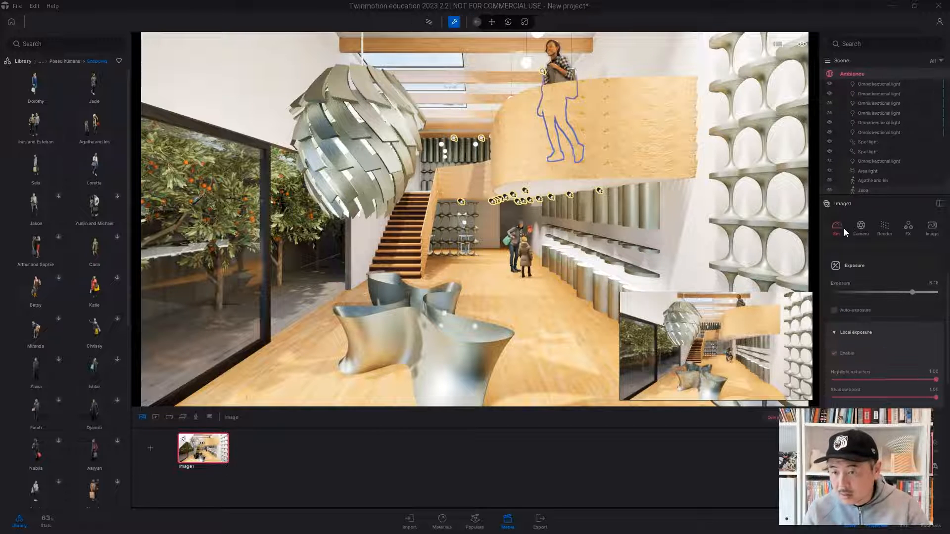
{"action": "left_click_drag", "start_coordinate": [912, 292], "coordinate": [909, 292]}
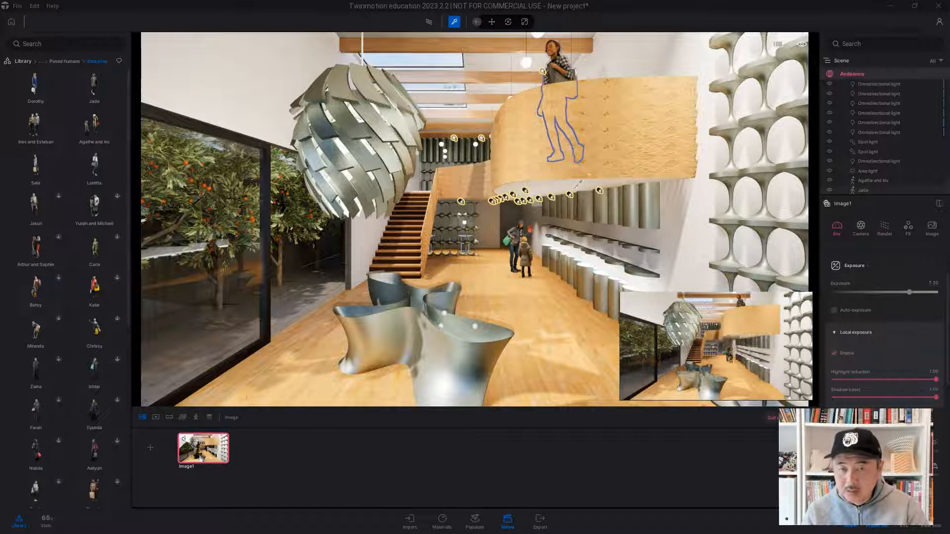
{"action": "mouse_move", "coordinate": [798, 297]}
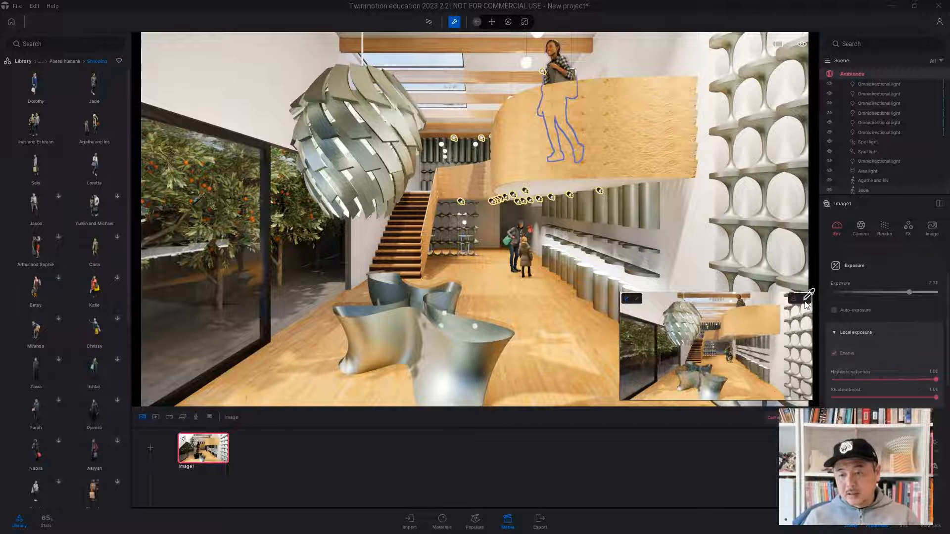
{"action": "left_click", "coordinate": [805, 298]}
- Apply a brown Rusty Painted Metal Sheet from the Megascans corroded metal surfaces to the curved mezzanine railing
{"action": "left_click", "coordinate": [490, 21]}
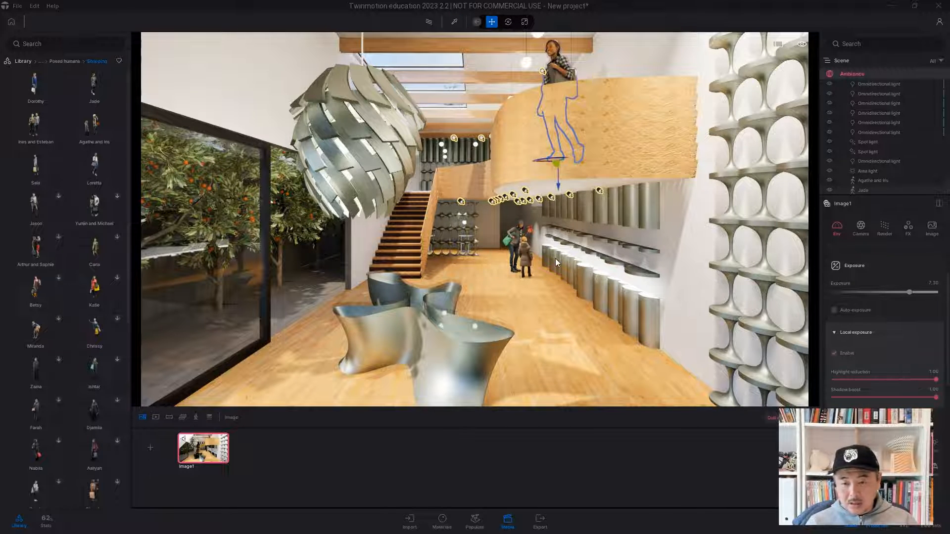
{"action": "left_click", "coordinate": [585, 143]}
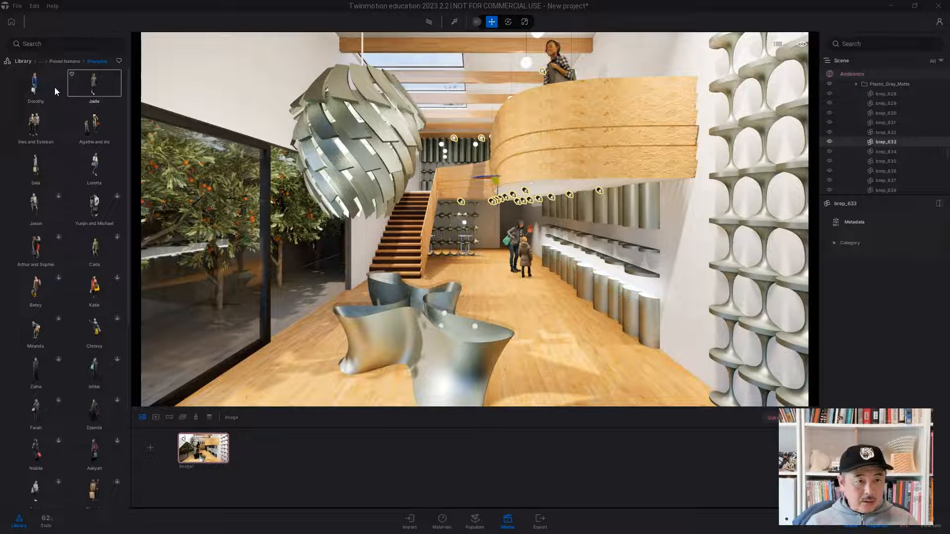
{"action": "left_click", "coordinate": [23, 61]}
{"action": "left_click", "coordinate": [32, 94]}
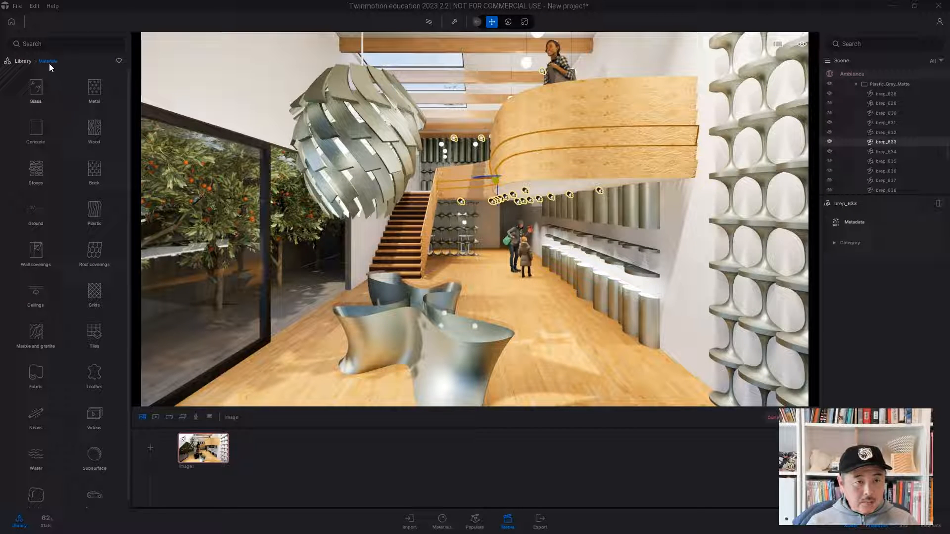
{"action": "left_click", "coordinate": [22, 61]}
{"action": "left_click", "coordinate": [35, 130]}
{"action": "left_click", "coordinate": [35, 89]}
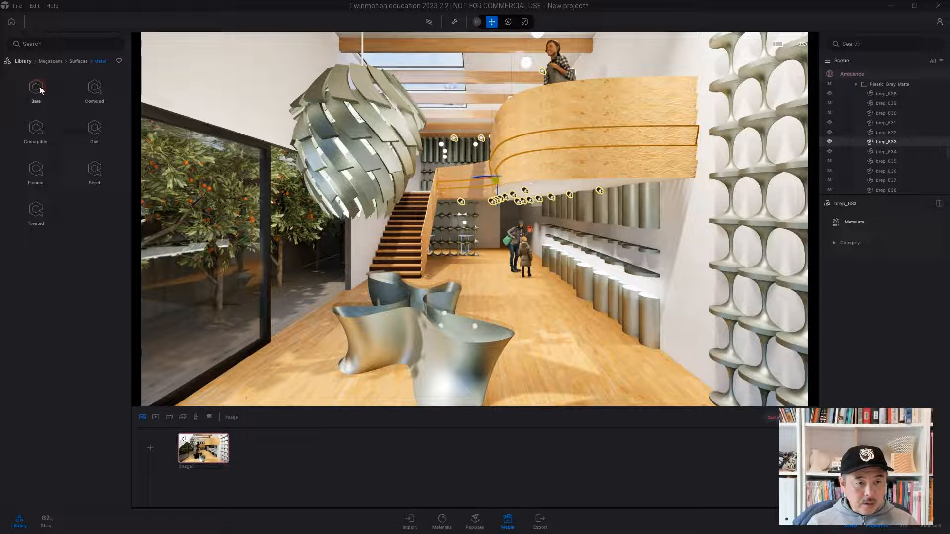
{"action": "left_click", "coordinate": [94, 89]}
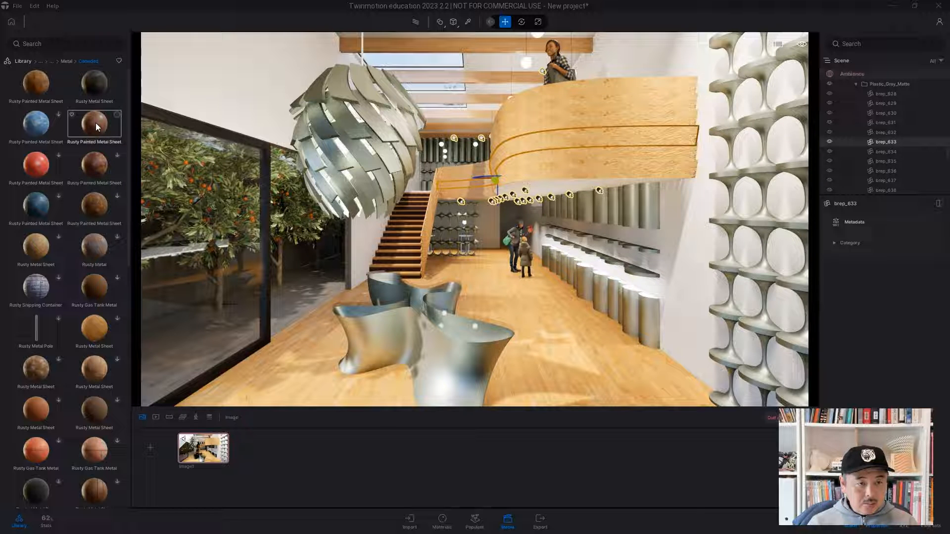
{"action": "left_click_drag", "start_coordinate": [96, 126], "coordinate": [587, 161]}
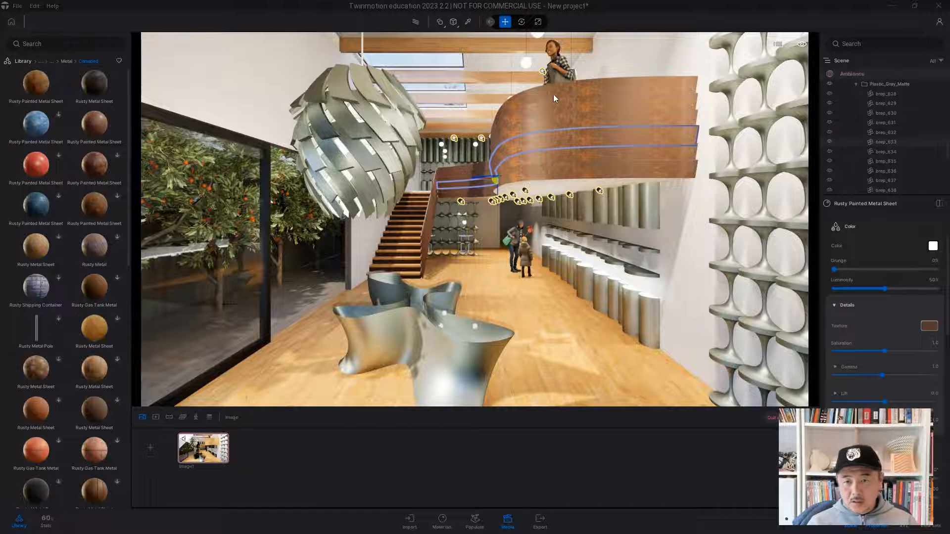
{"action": "left_click_drag", "start_coordinate": [833, 269], "coordinate": [860, 263]}
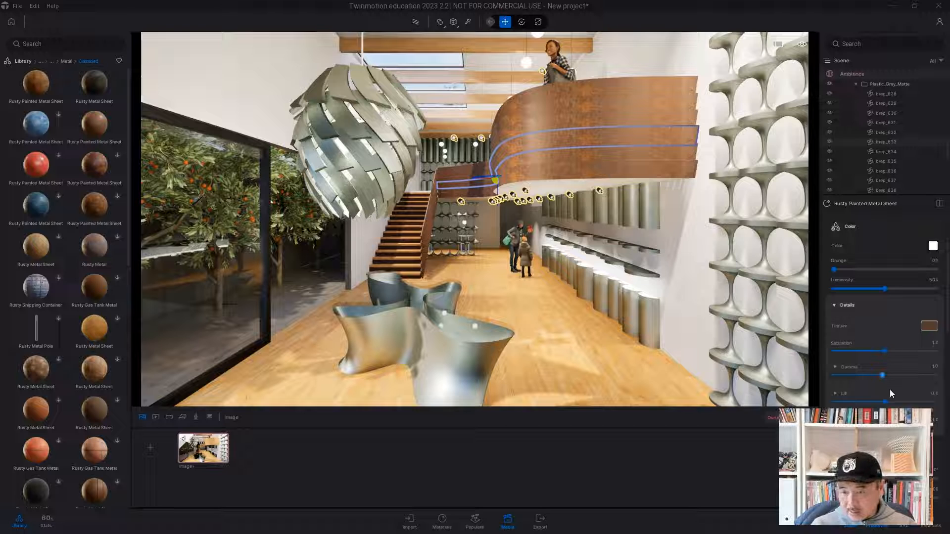
- Adjust the curved railing's Rusty Painted Metal Sheet to about 18% grunge, saturation 0.9, gamma 0.8 and lift 0.03
{"action": "left_click_drag", "start_coordinate": [834, 269], "coordinate": [854, 270]}
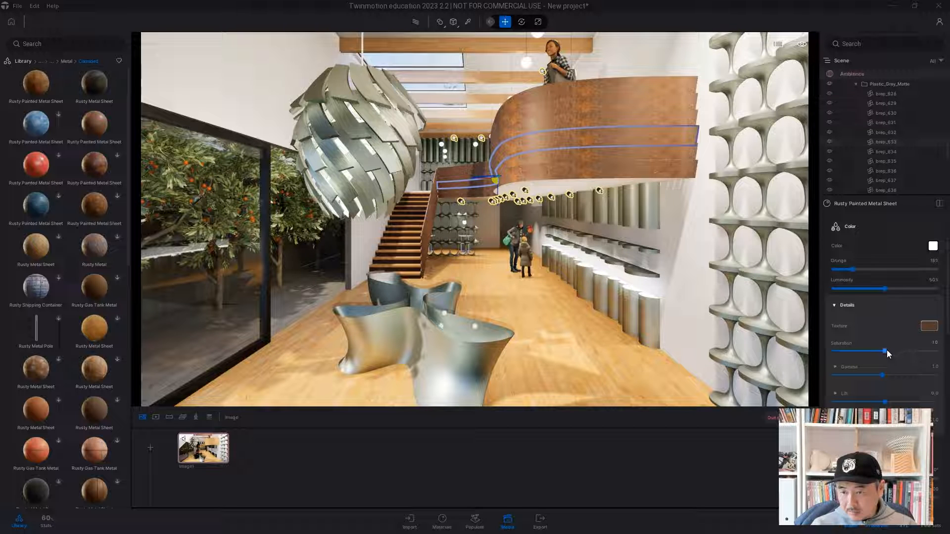
{"action": "left_click_drag", "start_coordinate": [885, 351], "coordinate": [885, 401]}
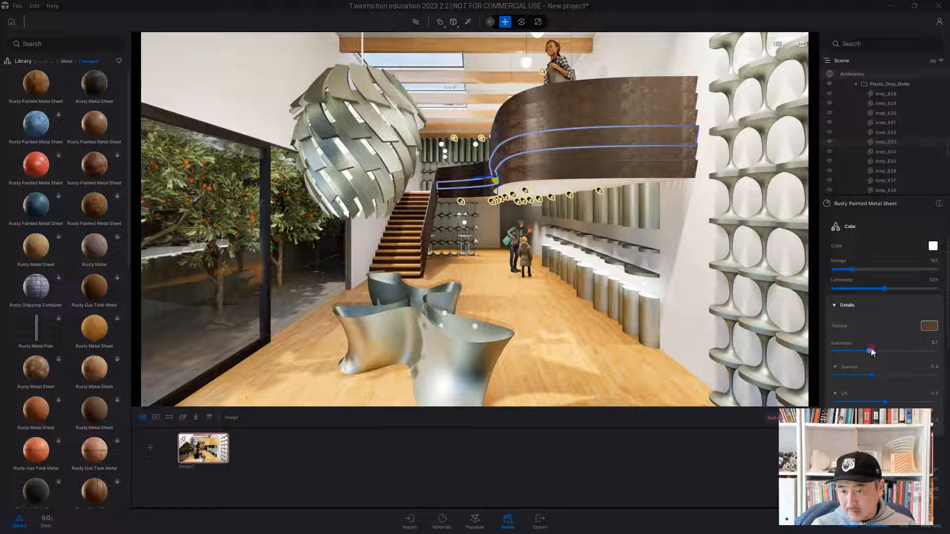
{"action": "left_click_drag", "start_coordinate": [879, 350], "coordinate": [882, 400]}
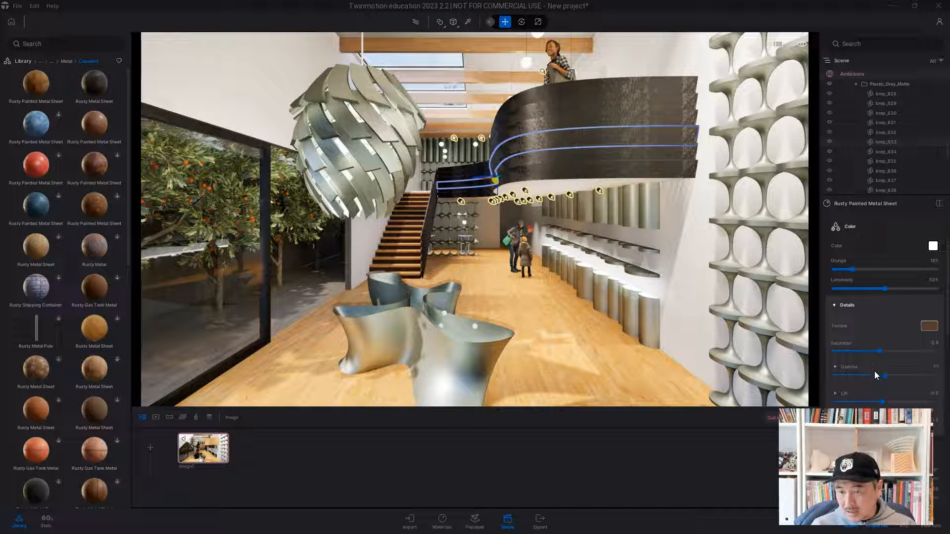
{"action": "left_click_drag", "start_coordinate": [886, 376], "coordinate": [884, 402]}
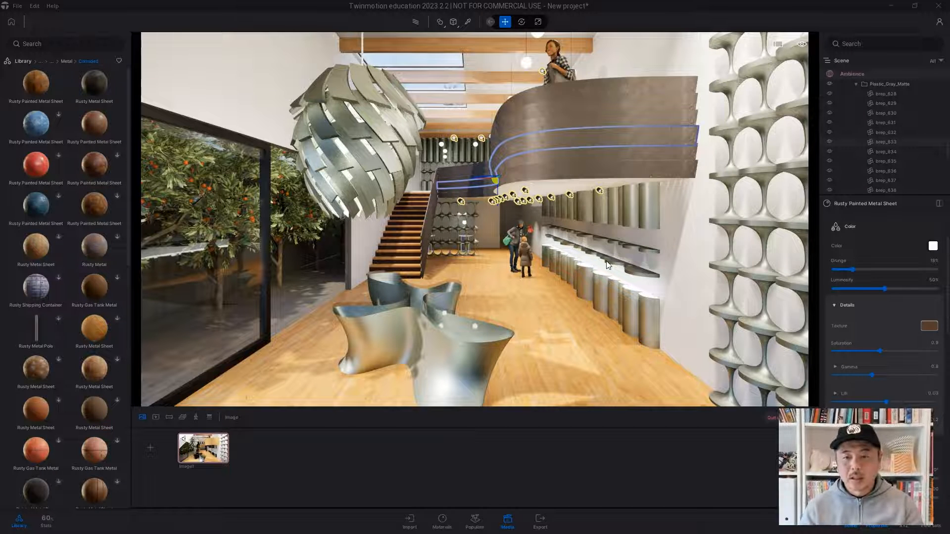
- Pick the wooden floor's Basketball Court Floor material, collapse its color details and lower its roughness to make it glossier
{"action": "left_click", "coordinate": [468, 22]}
{"action": "left_click", "coordinate": [538, 310]}
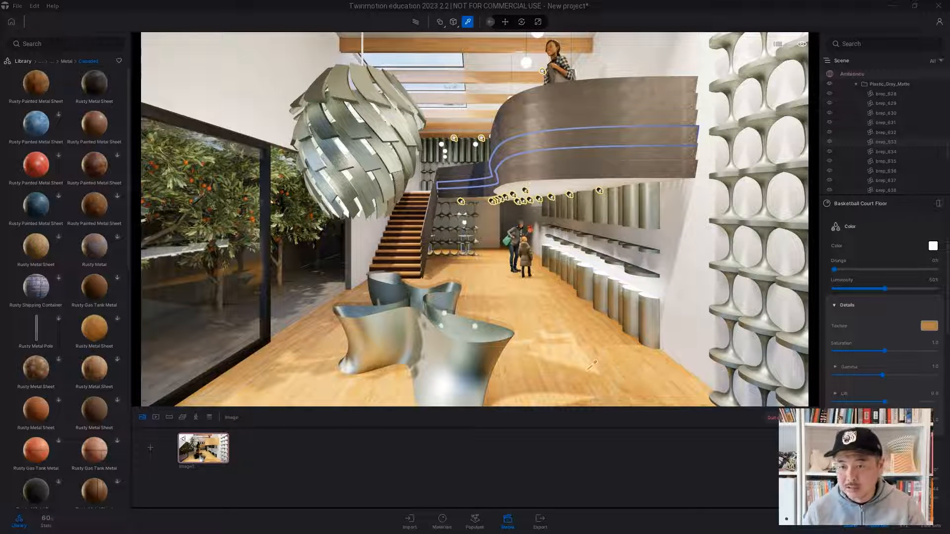
{"action": "mouse_move", "coordinate": [867, 277]}
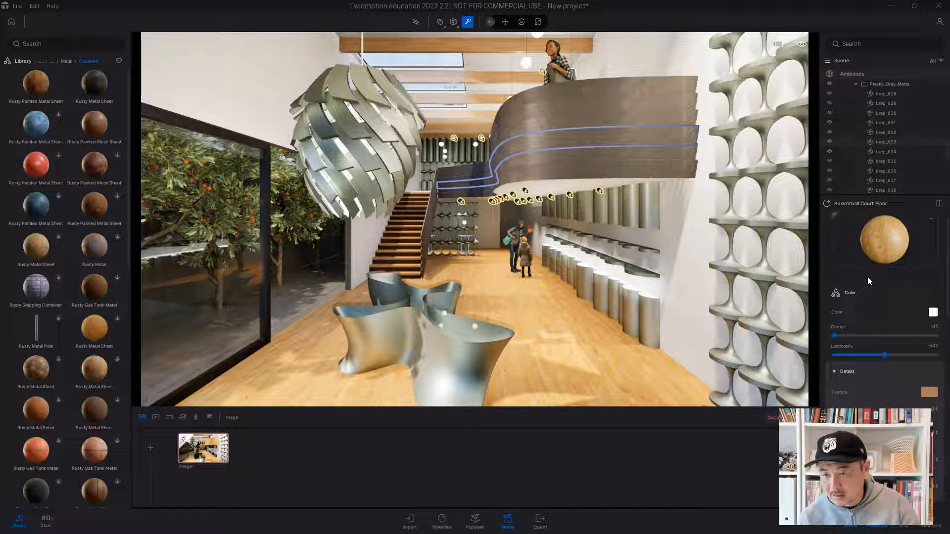
{"action": "scroll", "coordinate": [868, 279], "scroll_direction": "down", "scroll_amount": 2}
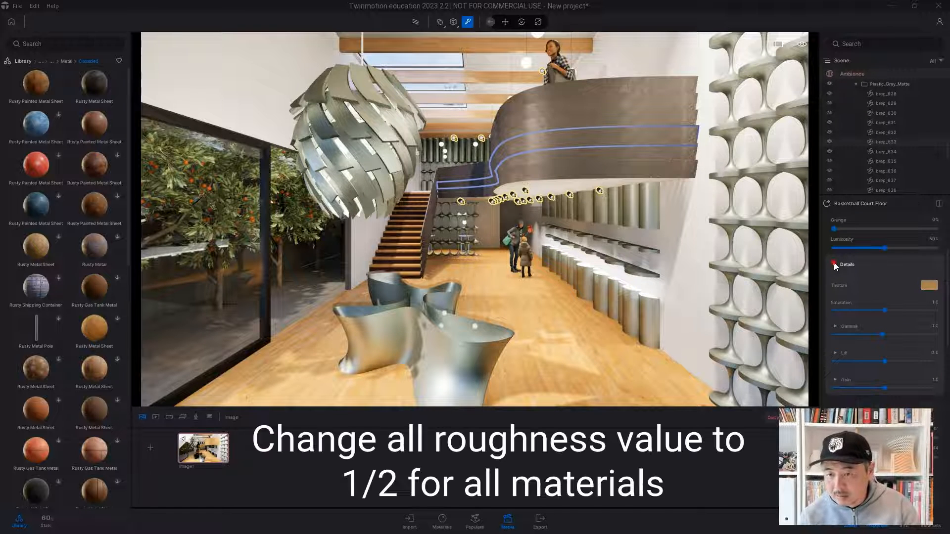
{"action": "left_click", "coordinate": [834, 263]}
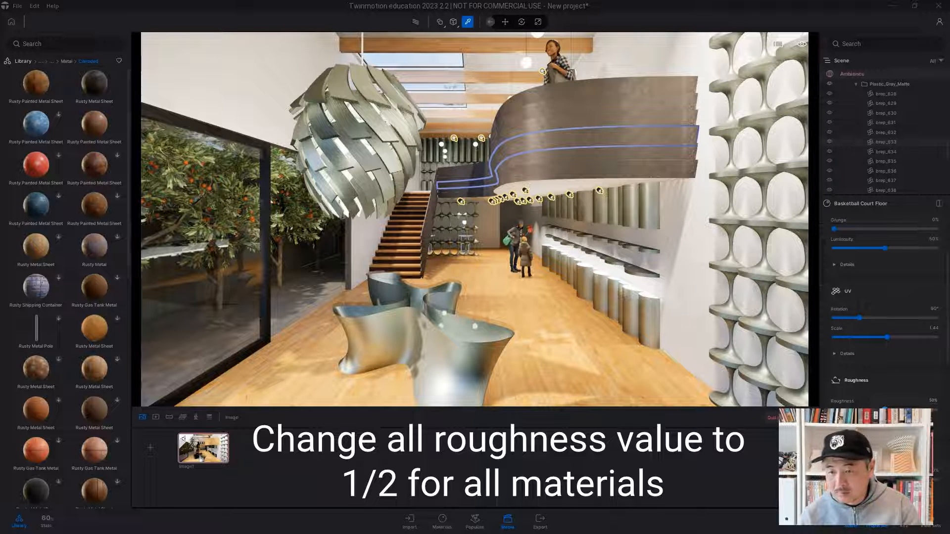
{"action": "left_click_drag", "start_coordinate": [865, 409], "coordinate": [856, 409]}
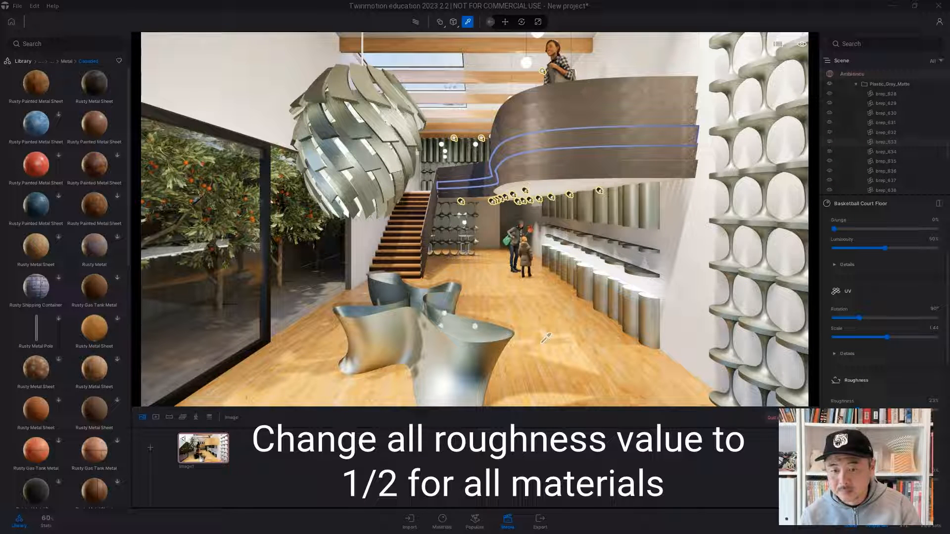
{"action": "left_click_drag", "start_coordinate": [856, 409], "coordinate": [846, 409]}
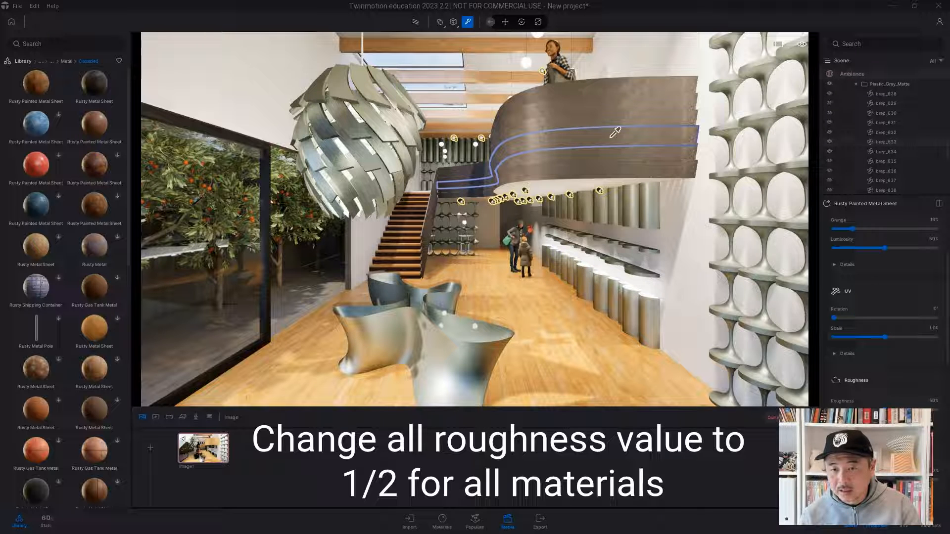
- Lower the roughness of the railing's Rusty Painted Metal Sheet to 37% and of the Brushed Aluminum materials to about 47%
{"action": "mouse_move", "coordinate": [885, 408]}
{"action": "left_mouse_down"}
{"action": "mouse_move", "coordinate": [860, 408]}
{"action": "mouse_move", "coordinate": [880, 409]}
{"action": "mouse_move", "coordinate": [870, 408]}
{"action": "left_mouse_up"}
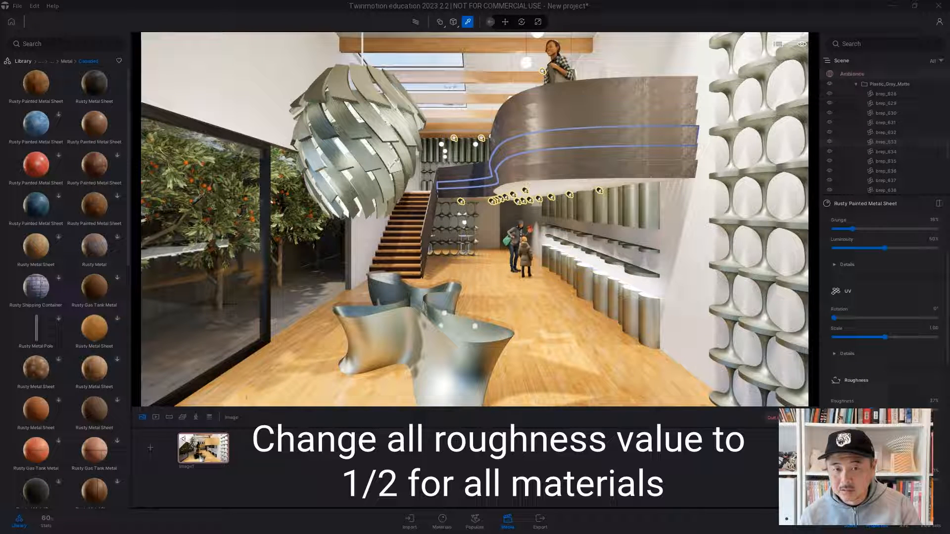
{"action": "left_click", "coordinate": [395, 162]}
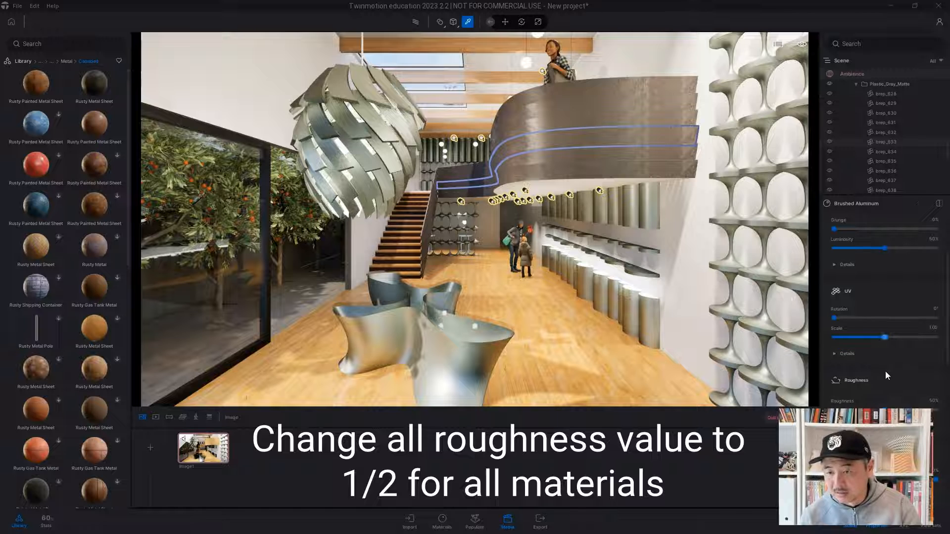
{"action": "mouse_move", "coordinate": [884, 409]}
{"action": "left_mouse_down"}
{"action": "mouse_move", "coordinate": [869, 409]}
{"action": "mouse_move", "coordinate": [883, 409]}
{"action": "left_mouse_up"}
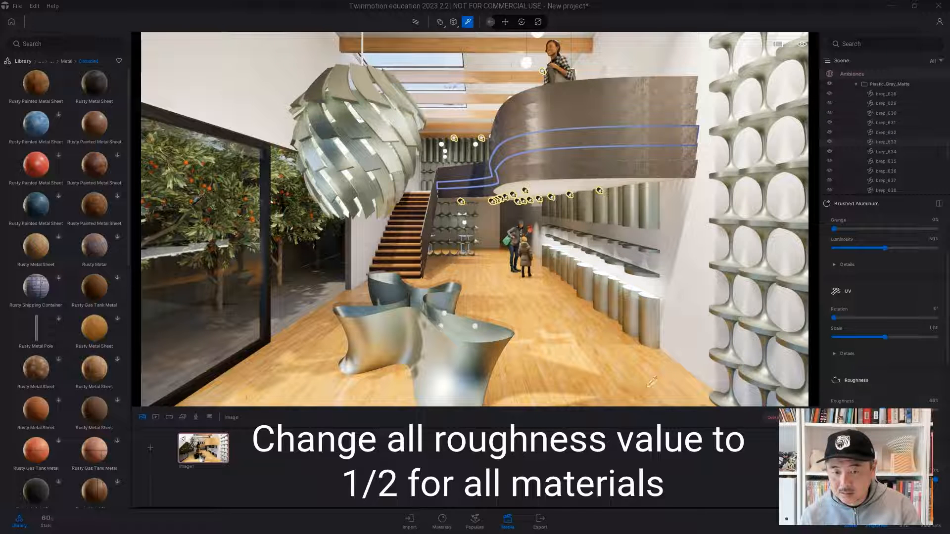
{"action": "left_click_drag", "start_coordinate": [882, 409], "coordinate": [882, 408]}
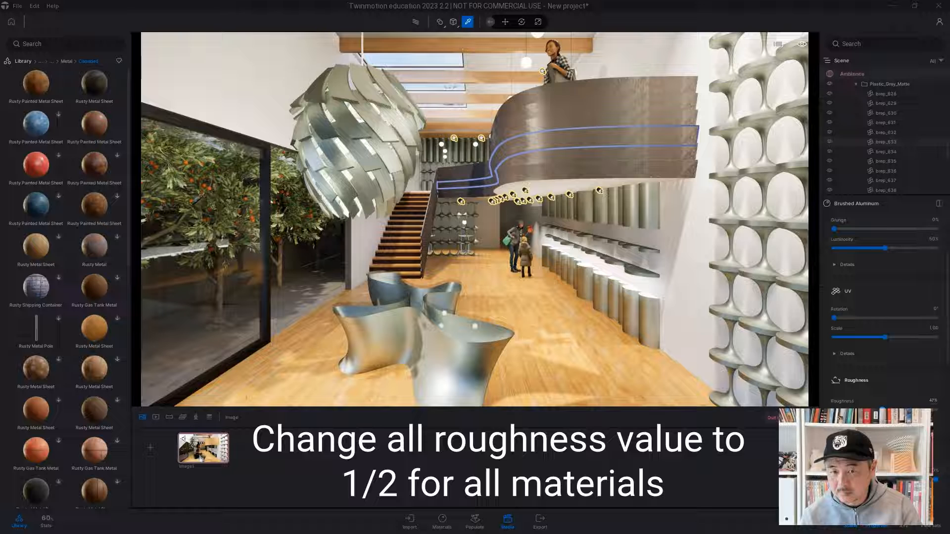
{"action": "left_click_drag", "start_coordinate": [882, 409], "coordinate": [881, 408]}
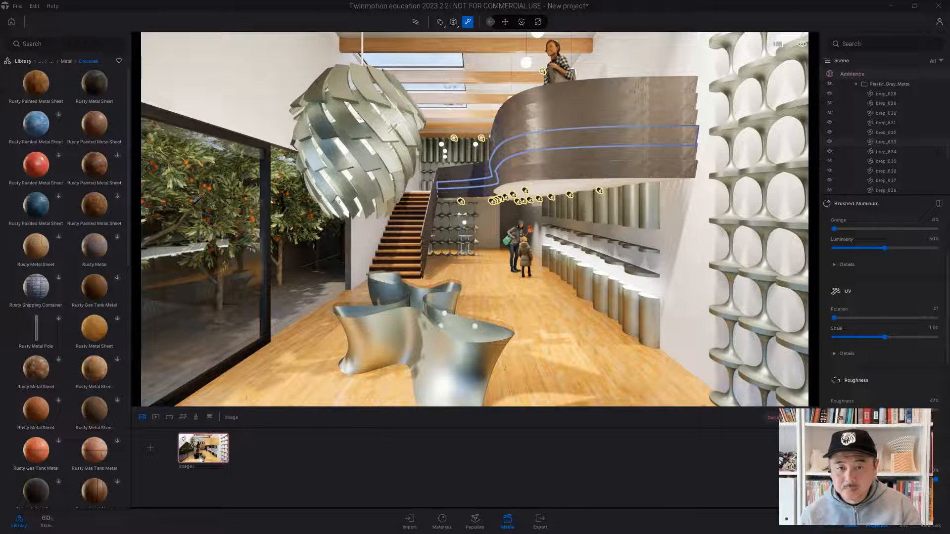
- Recolor the Brushed Aluminum of the hanging pod and wall displays with the stored mid-grey swatch
{"action": "scroll", "coordinate": [890, 244], "scroll_direction": "up", "scroll_amount": 3}
{"action": "scroll", "coordinate": [894, 245], "scroll_direction": "up", "scroll_amount": 1}
{"action": "left_click", "coordinate": [933, 312]}
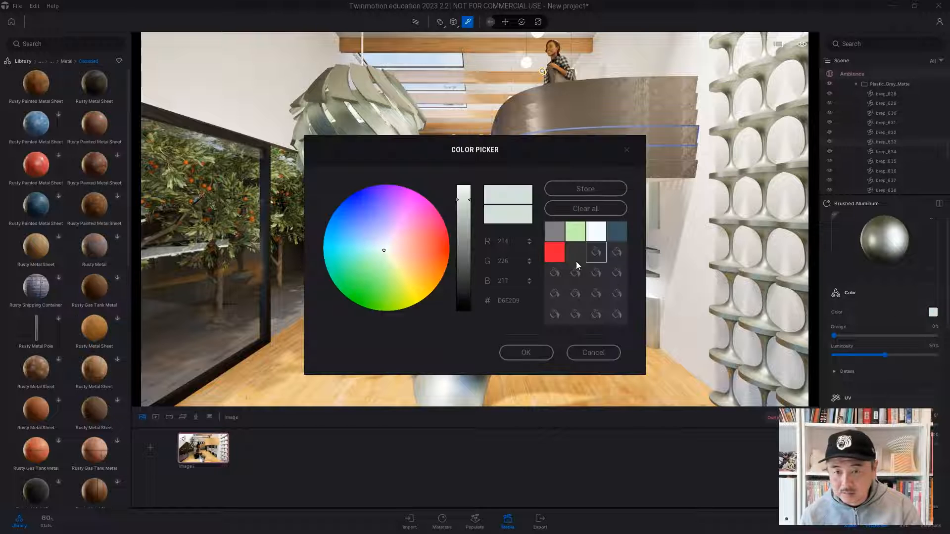
{"action": "left_click", "coordinate": [553, 230]}
{"action": "left_click_drag", "start_coordinate": [547, 136], "coordinate": [744, 143]}
{"action": "left_click", "coordinate": [704, 341]}
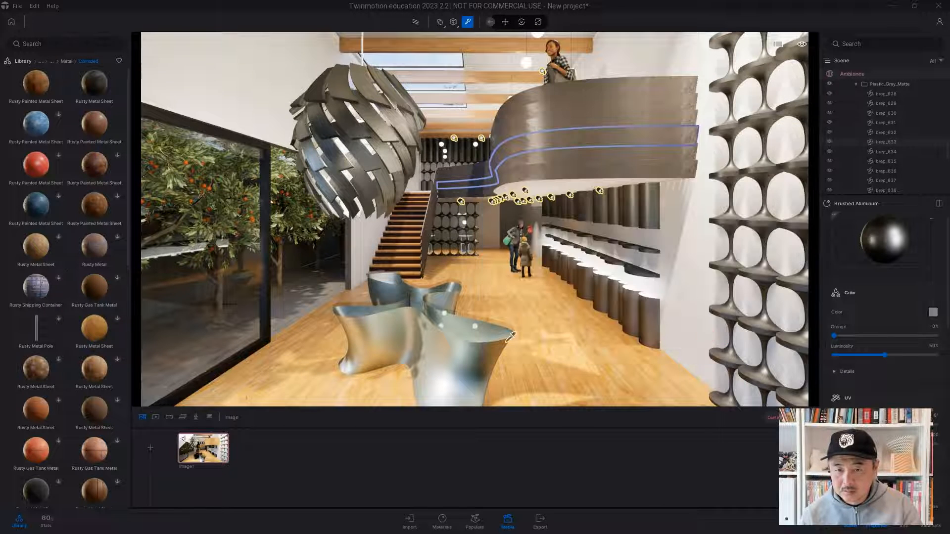
- Apply the same stored grey swatch to the Brushed Aluminum of the sculptural floor tables
{"action": "left_click", "coordinate": [932, 312]}
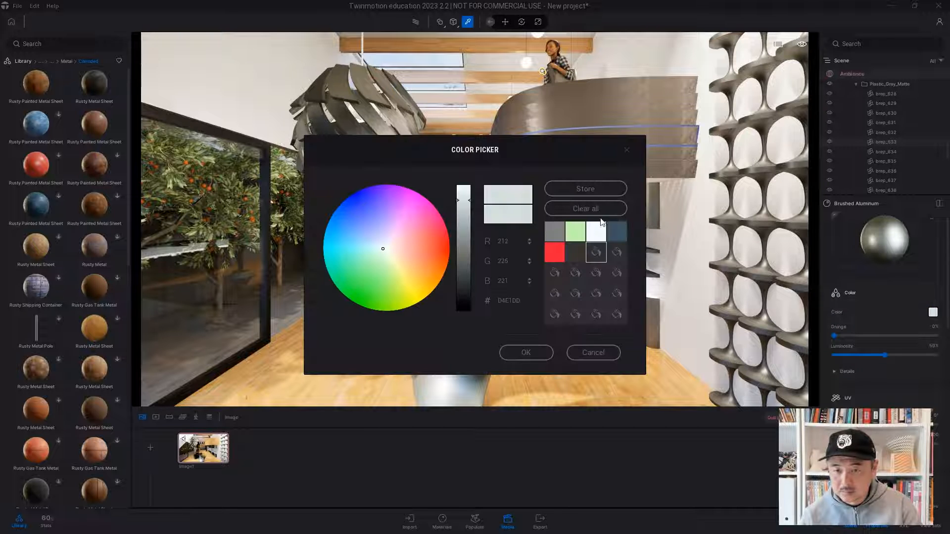
{"action": "left_click", "coordinate": [556, 232]}
{"action": "left_click", "coordinate": [524, 351]}
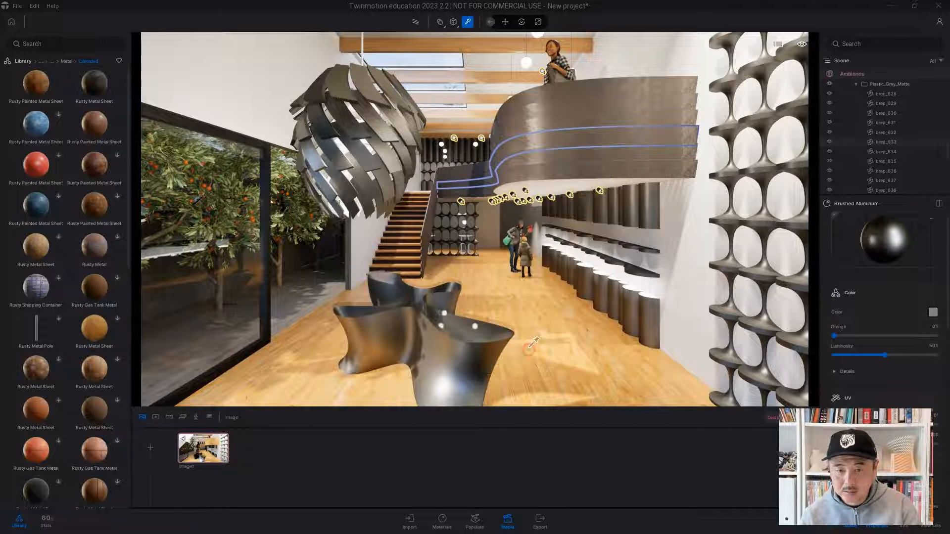
- Export Image1 as a PNG into the Output02 folder
{"action": "left_click", "coordinate": [539, 521]}
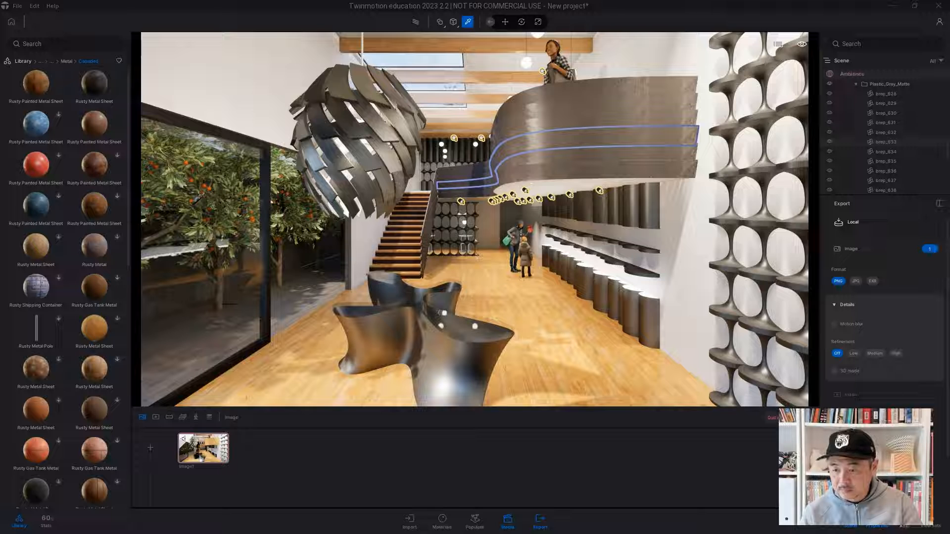
{"action": "scroll", "coordinate": [884, 307], "scroll_direction": "down", "scroll_amount": 2}
{"action": "left_click", "coordinate": [921, 494]}
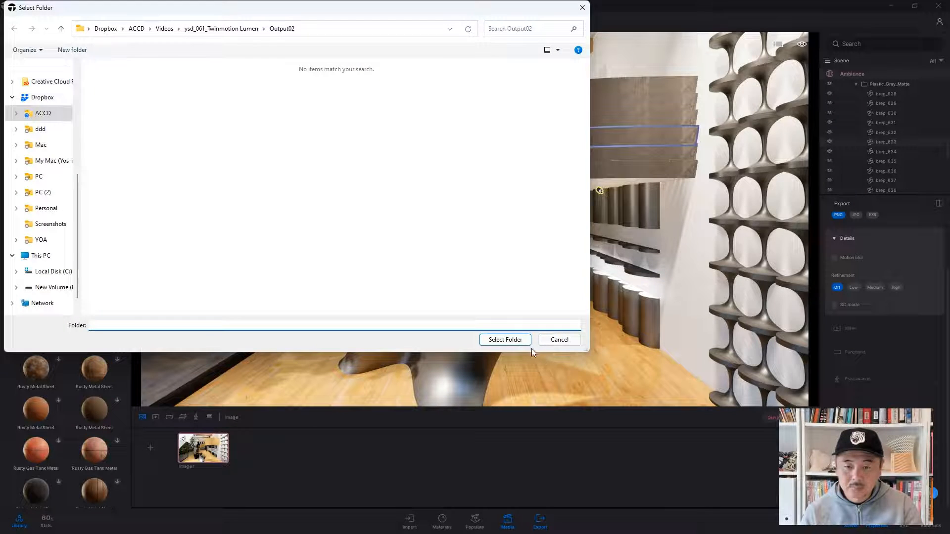
{"action": "left_click", "coordinate": [505, 339]}
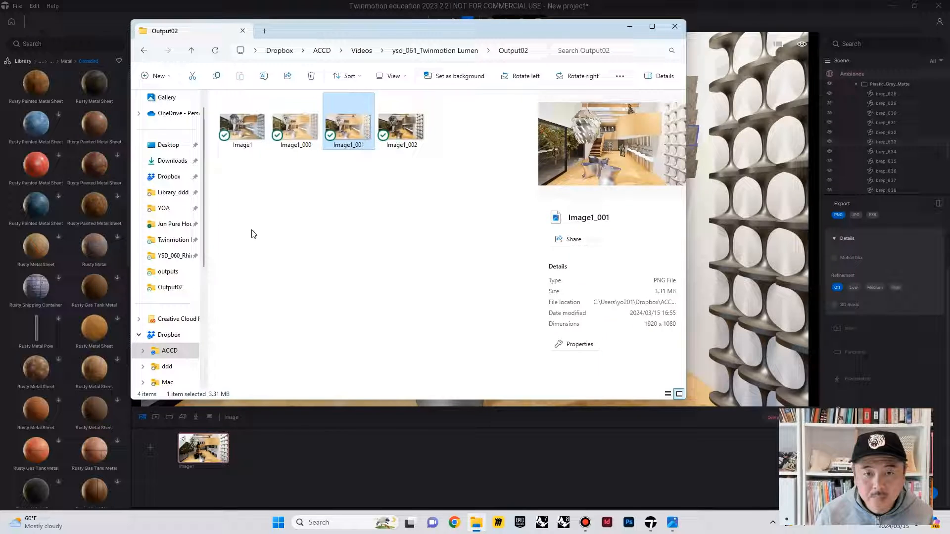
- Open Image1_002 from Output02 in an enlarged viewer, compare it with Image1_001, close both and switch back to Twinmotion
{"action": "double_click", "coordinate": [398, 133]}
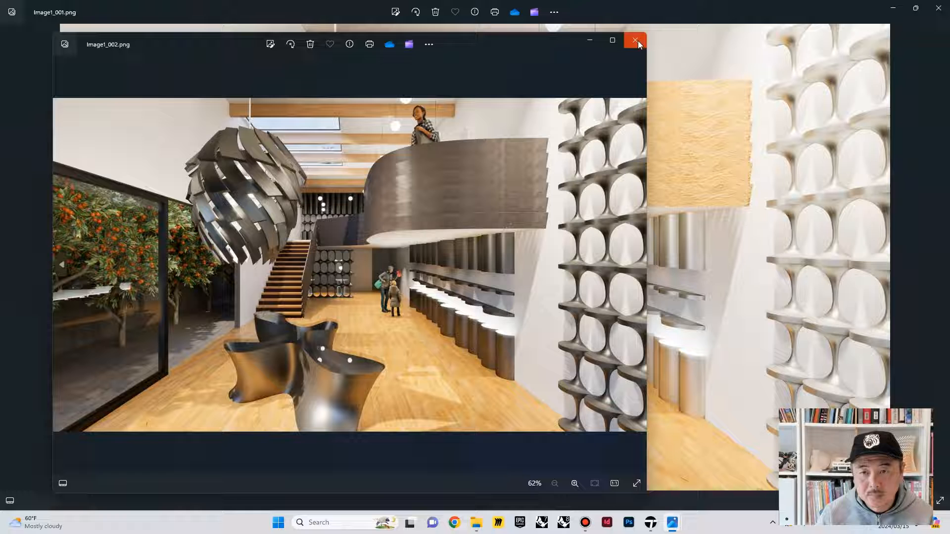
{"action": "left_click_drag", "start_coordinate": [648, 59], "coordinate": [943, 78]}
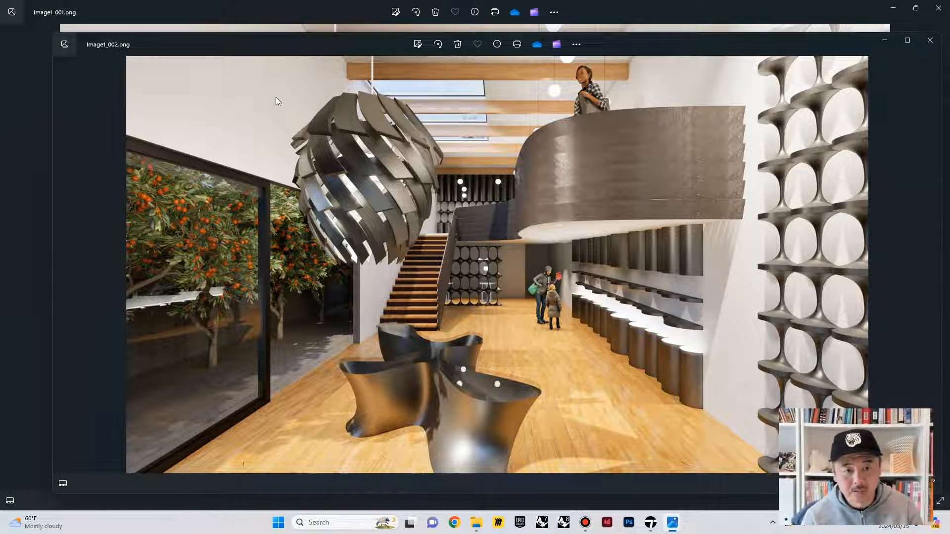
{"action": "left_click", "coordinate": [930, 40]}
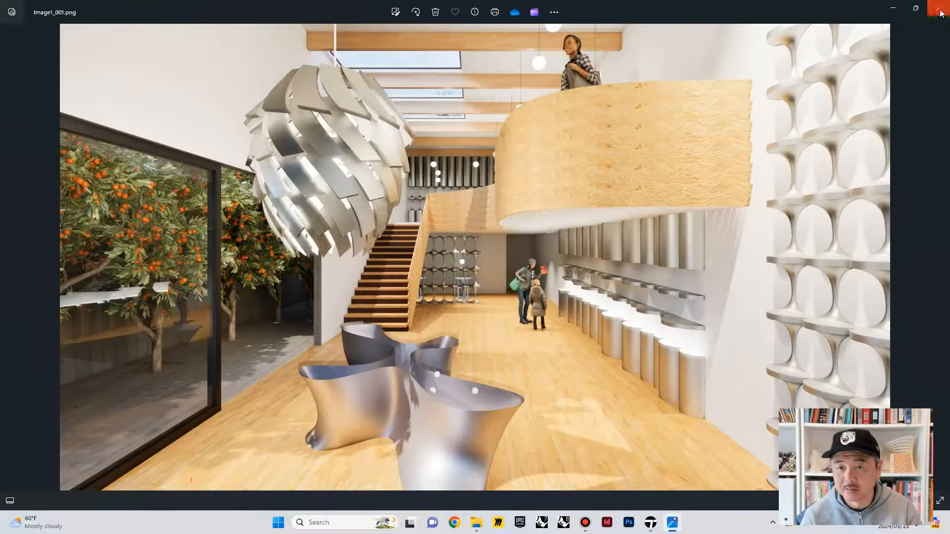
{"action": "left_click", "coordinate": [938, 8]}
{"action": "key", "text": "alt+Tab"}
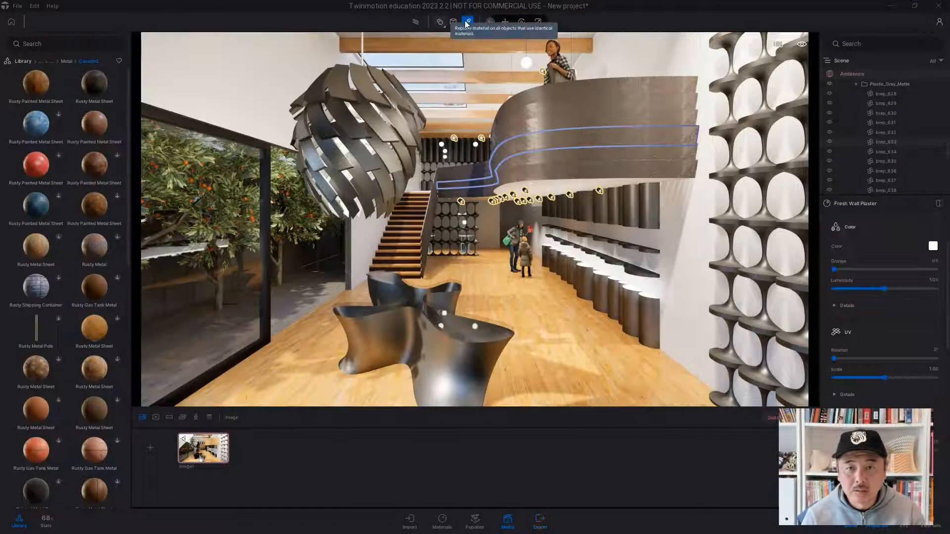
- Sample the scene's surfaces, including wall plaster, brushed aluminum displays, wooden floor and concrete, to examine their material settings
{"action": "left_click", "coordinate": [447, 42]}
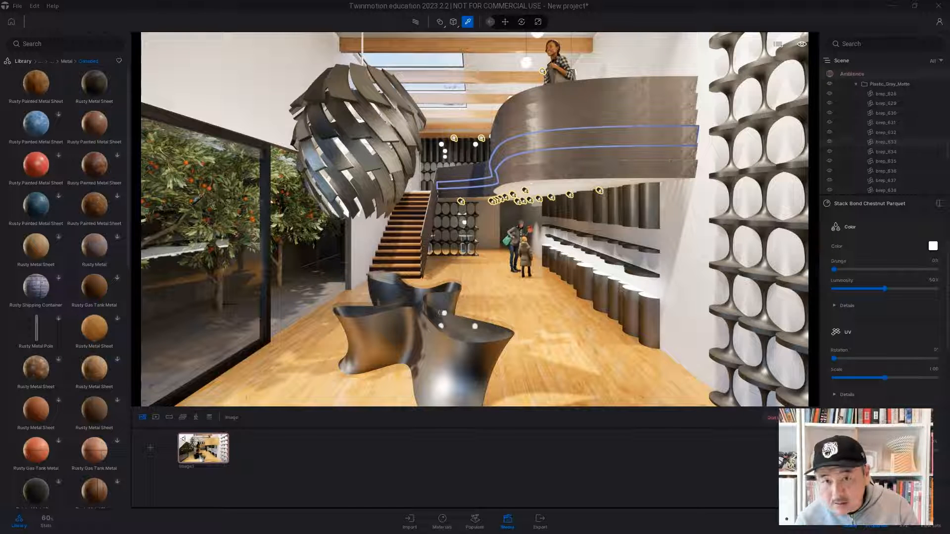
{"action": "left_click", "coordinate": [761, 354]}
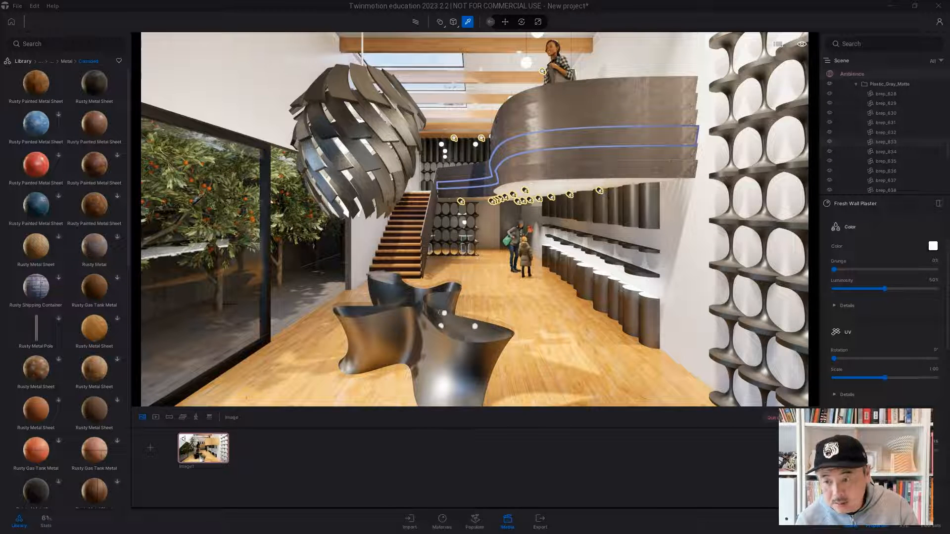
{"action": "left_click", "coordinate": [650, 332]}
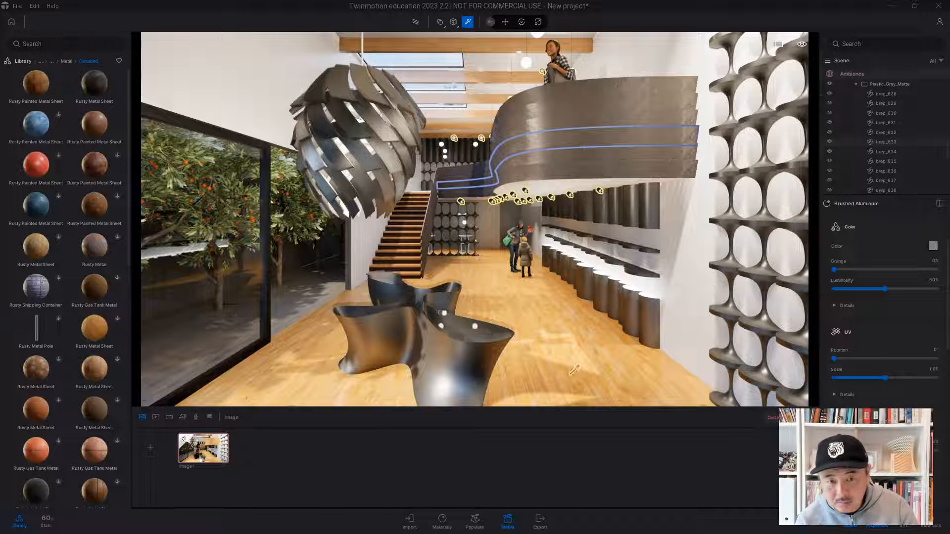
{"action": "left_click", "coordinate": [535, 349]}
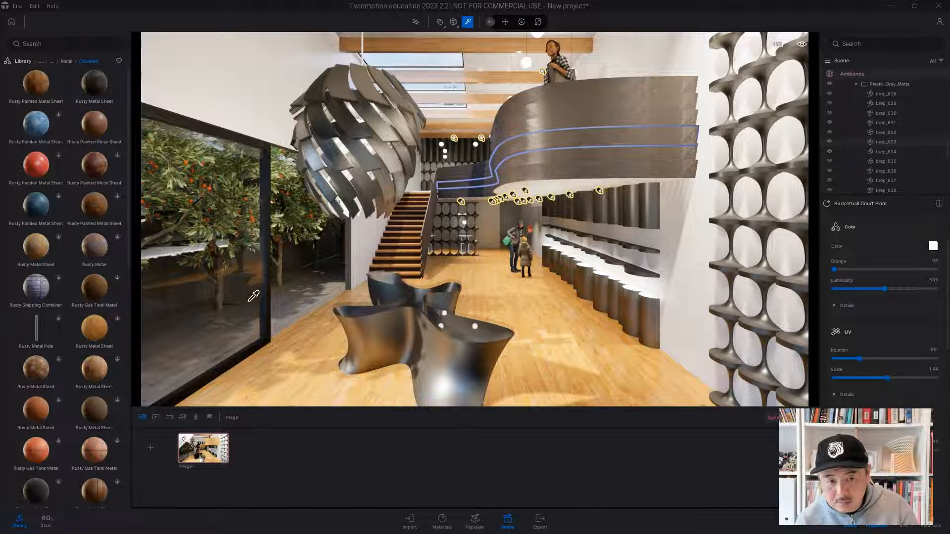
{"action": "left_click", "coordinate": [297, 311]}
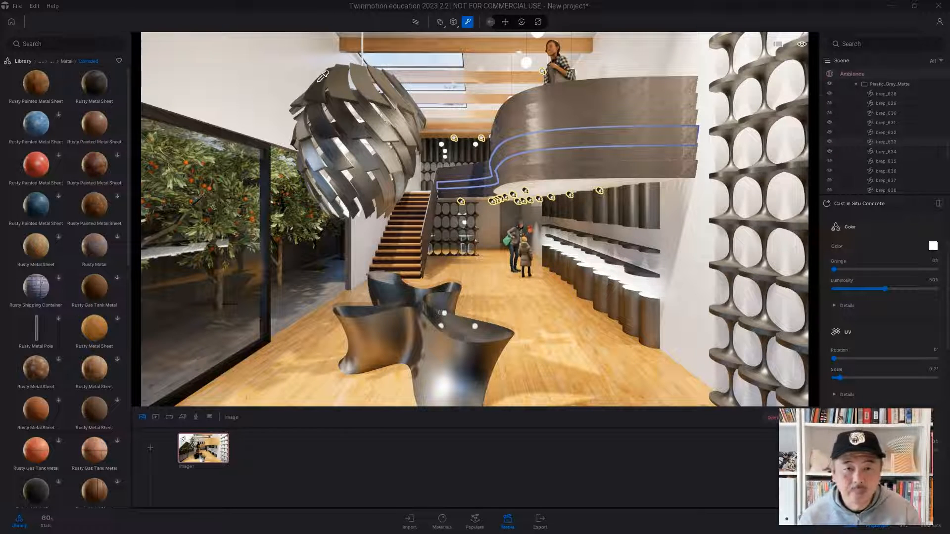
- Rotate the woman figure on the mezzanine by about 165 degrees and check her pose from the Image1 camera
{"action": "key", "text": "e"}
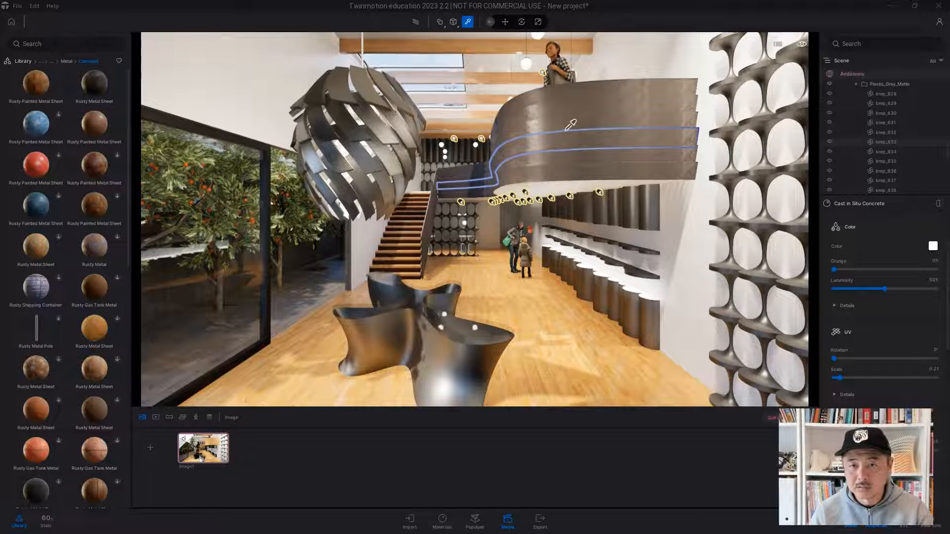
{"action": "key", "text": "e"}
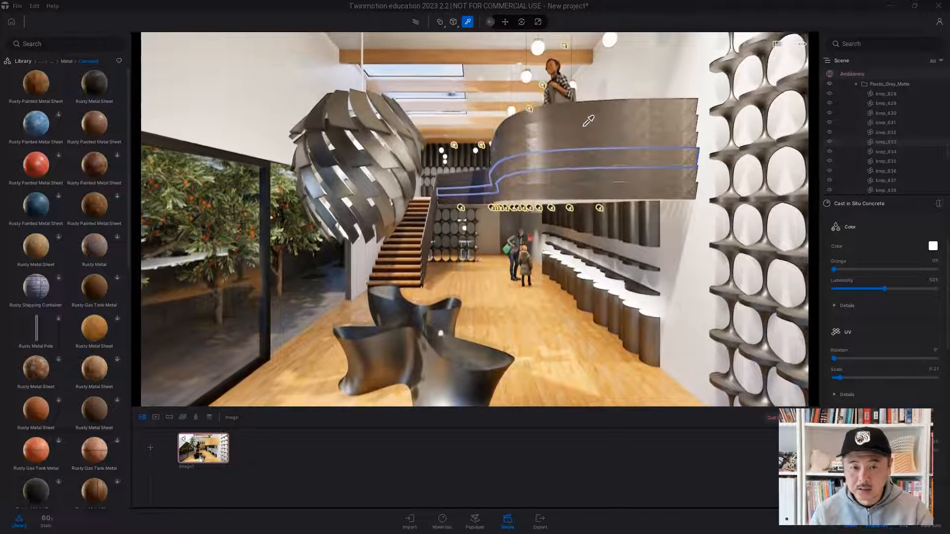
{"action": "key", "text": "e"}
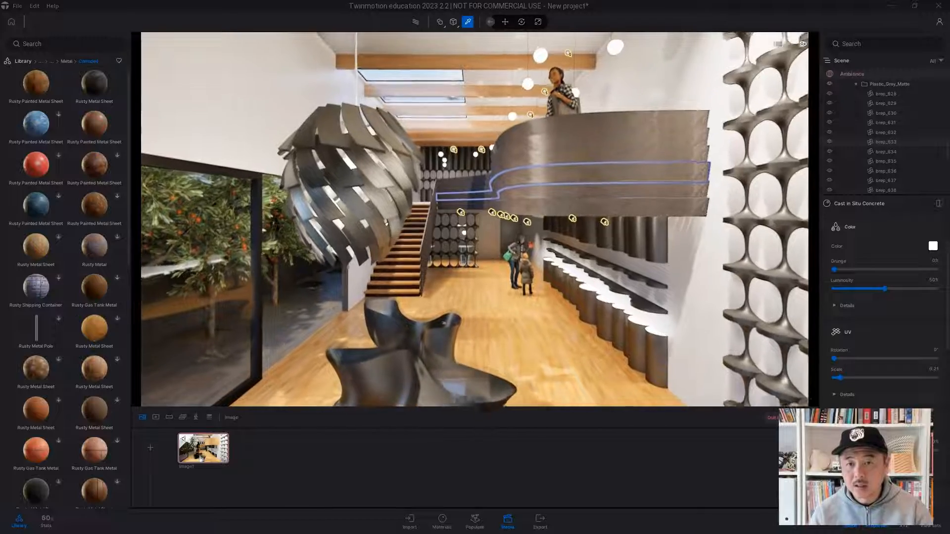
{"action": "key", "text": "w"}
{"action": "key", "text": "q"}
{"action": "key", "text": "e"}
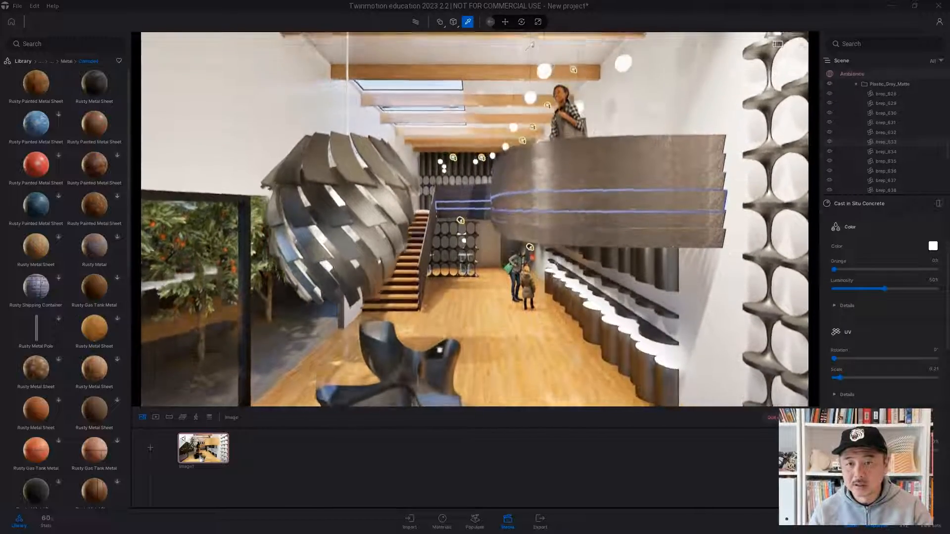
{"action": "left_click", "coordinate": [521, 22]}
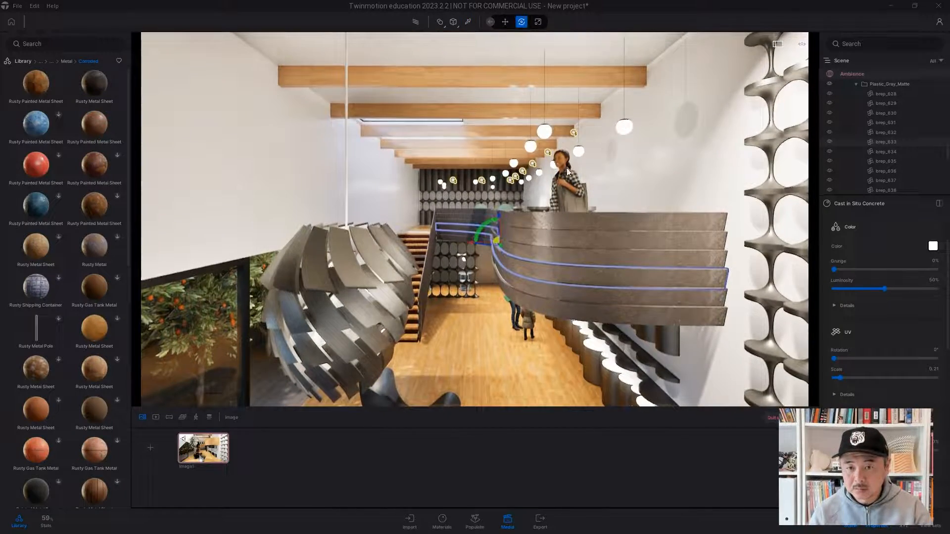
{"action": "left_click", "coordinate": [571, 188]}
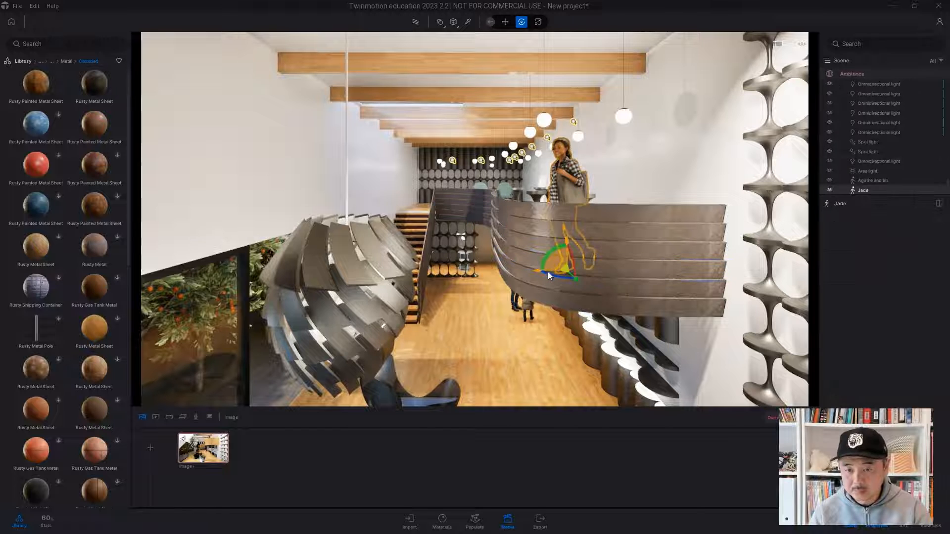
{"action": "left_click_drag", "start_coordinate": [583, 271], "coordinate": [703, 252]}
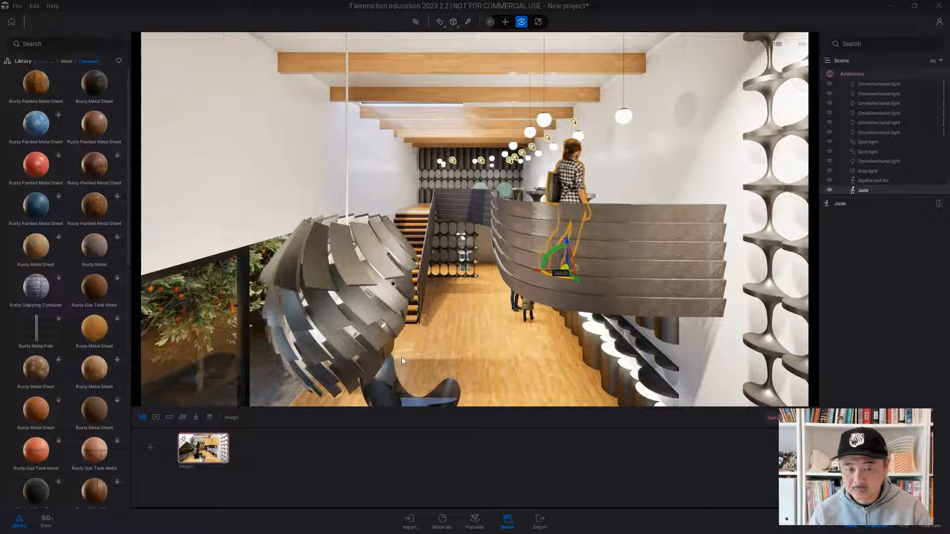
{"action": "left_click", "coordinate": [225, 446]}
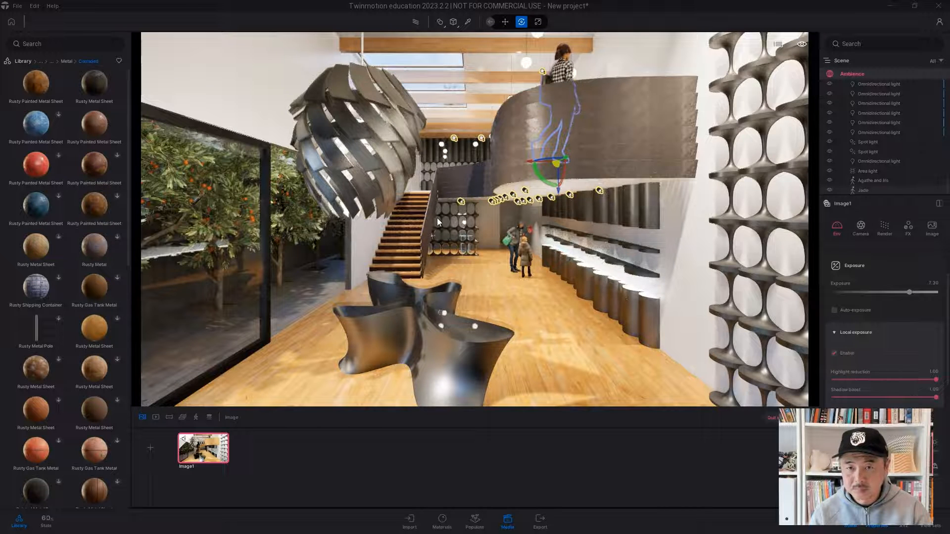
{"action": "left_click", "coordinate": [438, 218]}
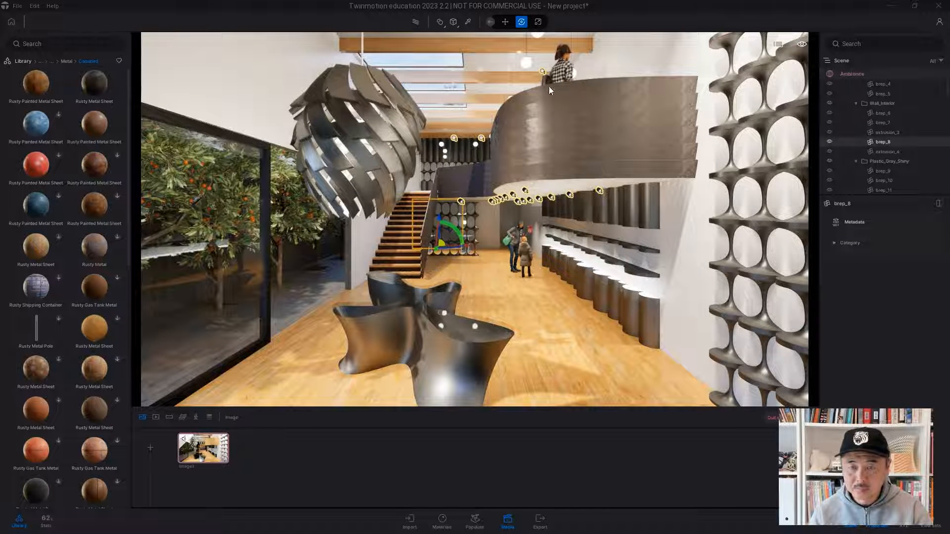
- Rotate the mezzanine woman back by about 115 degrees, check her from the Image1 camera and clear the selection
{"action": "key", "text": "e"}
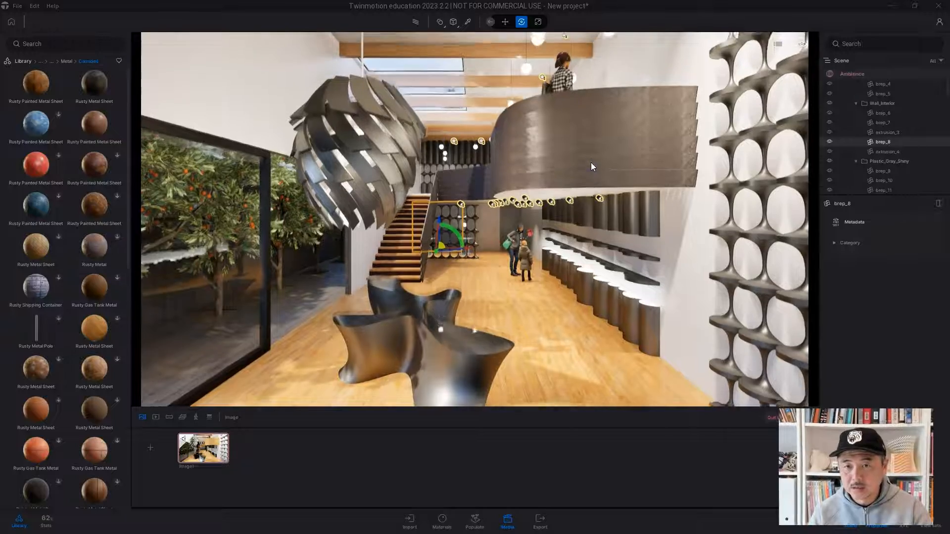
{"action": "key", "text": "e"}
{"action": "mouse_move", "coordinate": [588, 167]}
{"action": "right_mouse_down"}
{"action": "mouse_move", "coordinate": [571, 191]}
{"action": "mouse_move", "coordinate": [589, 163]}
{"action": "right_mouse_up"}
{"action": "key", "text": "e"}
{"action": "left_click", "coordinate": [568, 200]}
{"action": "left_click_drag", "start_coordinate": [547, 296], "coordinate": [648, 269]}
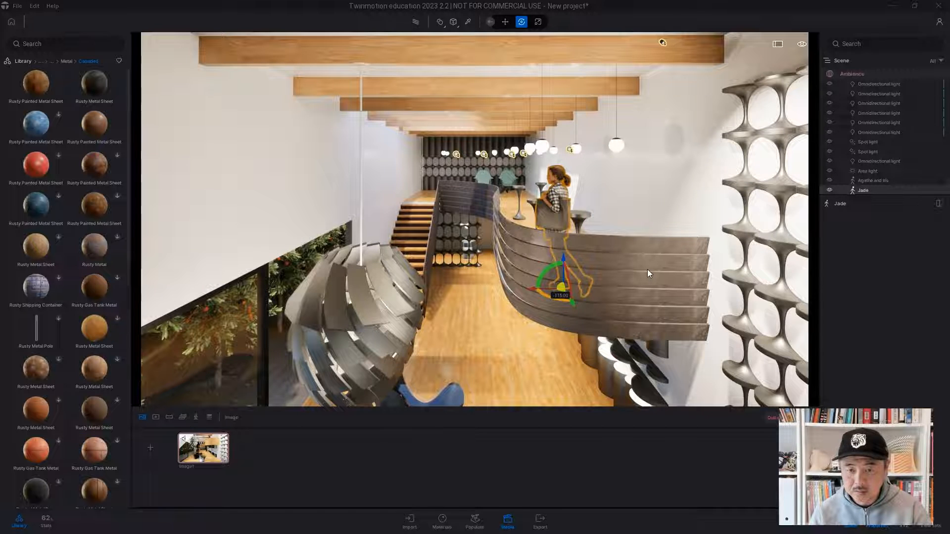
{"action": "left_click", "coordinate": [210, 451]}
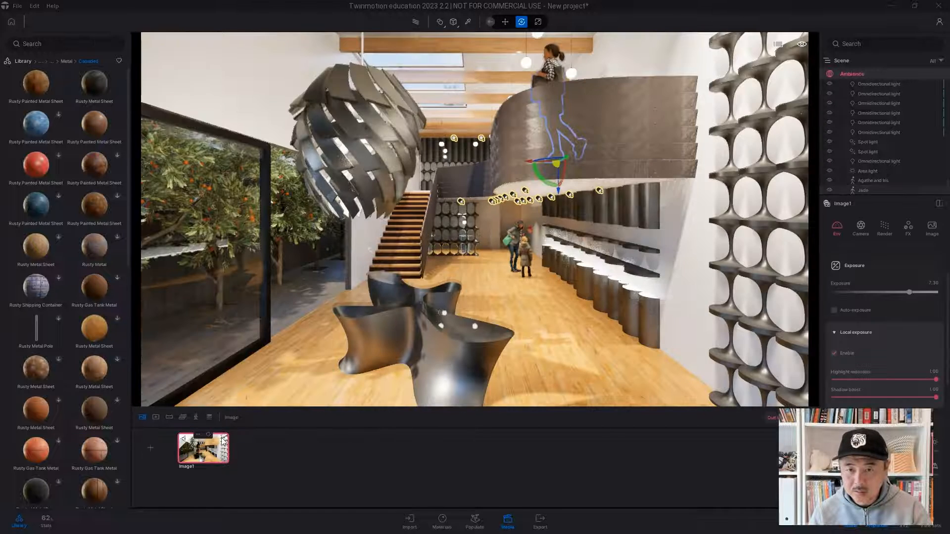
{"action": "left_click", "coordinate": [468, 168]}
{"action": "key", "text": "Escape"}
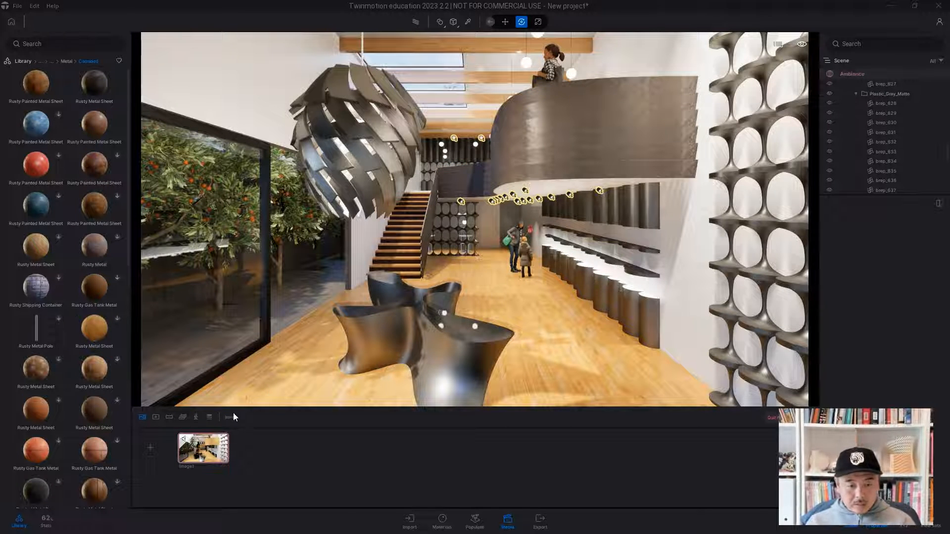
- Export Image1 as a PNG into the Output02 folder, review Image1_003.png, close it and return to Twinmotion
{"action": "left_click", "coordinate": [206, 450]}
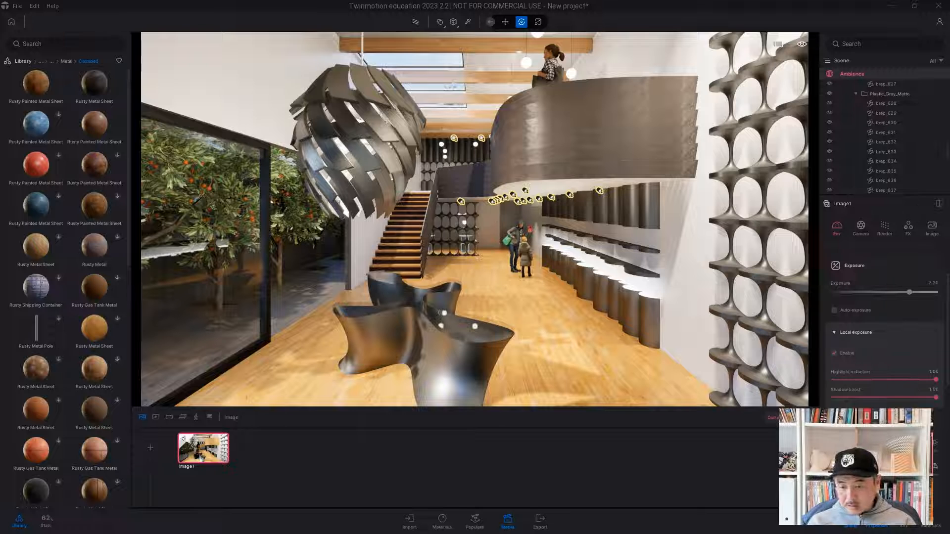
{"action": "left_click", "coordinate": [539, 519]}
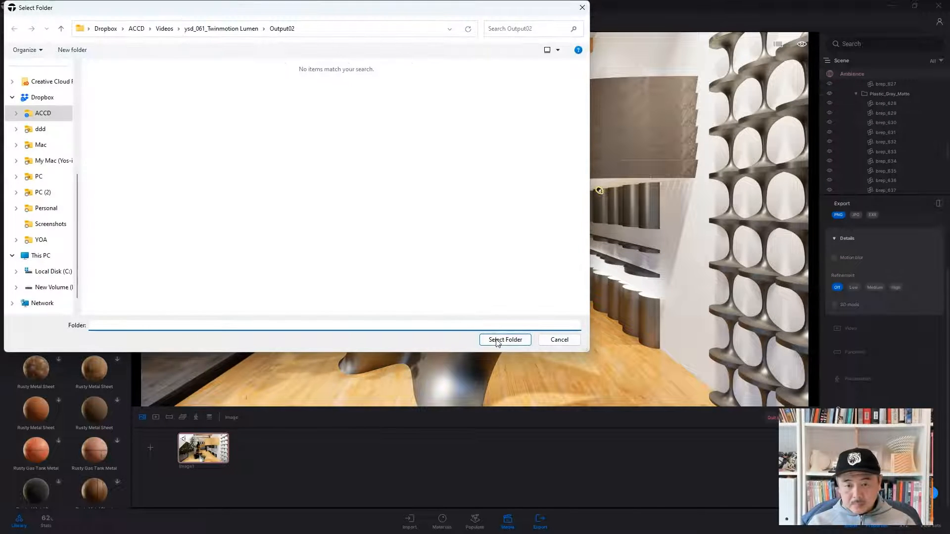
{"action": "left_click", "coordinate": [497, 341]}
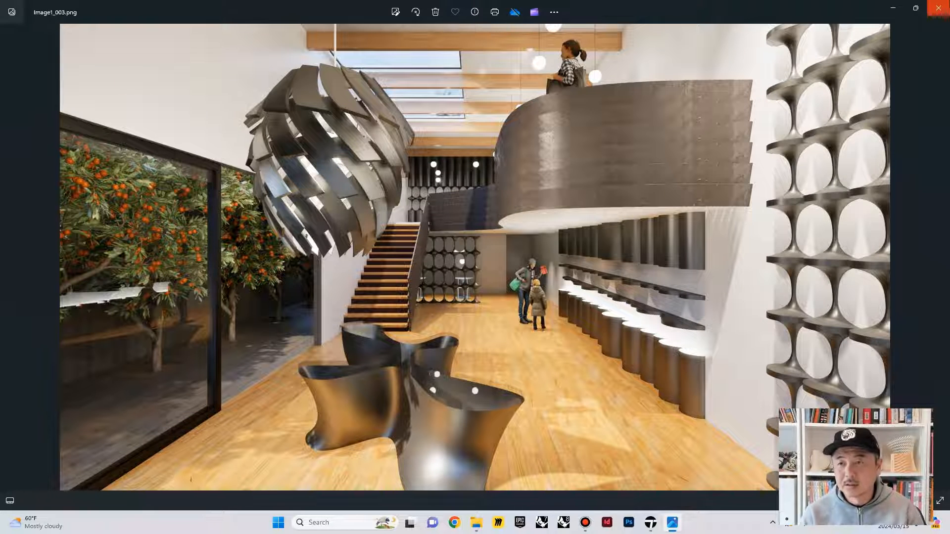
{"action": "left_click", "coordinate": [938, 8]}
{"action": "left_click", "coordinate": [749, 136]}
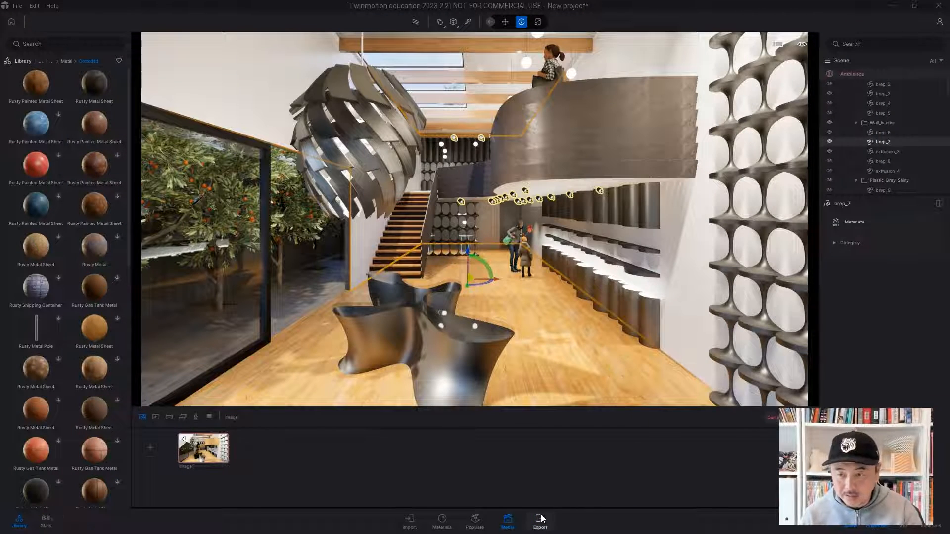
- Set the Image1 output size to 4K UHD, 3840x2160
{"action": "left_click", "coordinate": [850, 73]}
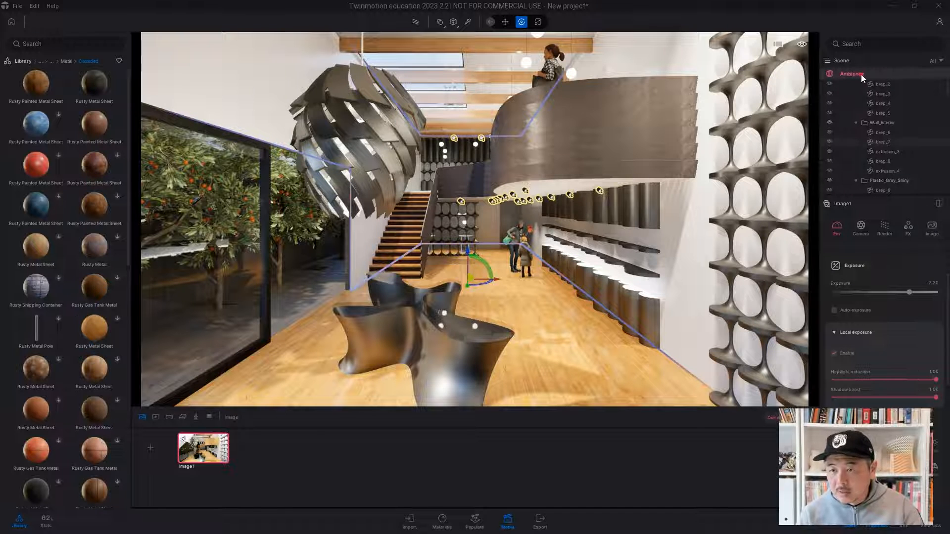
{"action": "left_click", "coordinate": [936, 230]}
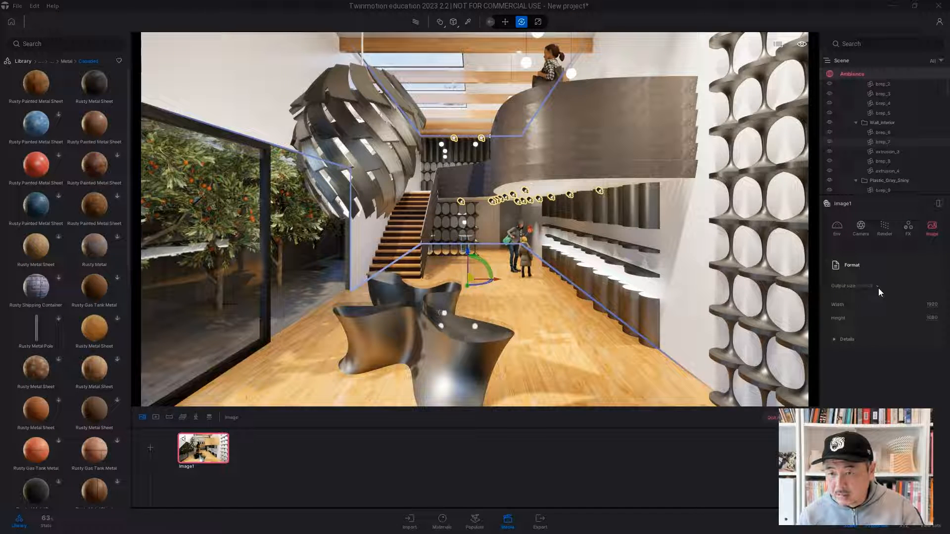
{"action": "left_click", "coordinate": [876, 286]}
{"action": "left_click", "coordinate": [866, 312]}
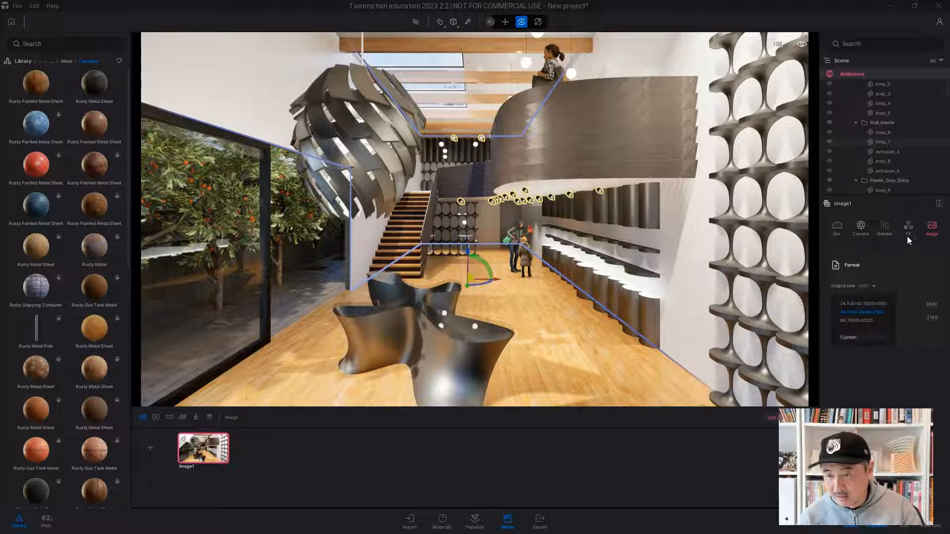
{"action": "left_click", "coordinate": [916, 261]}
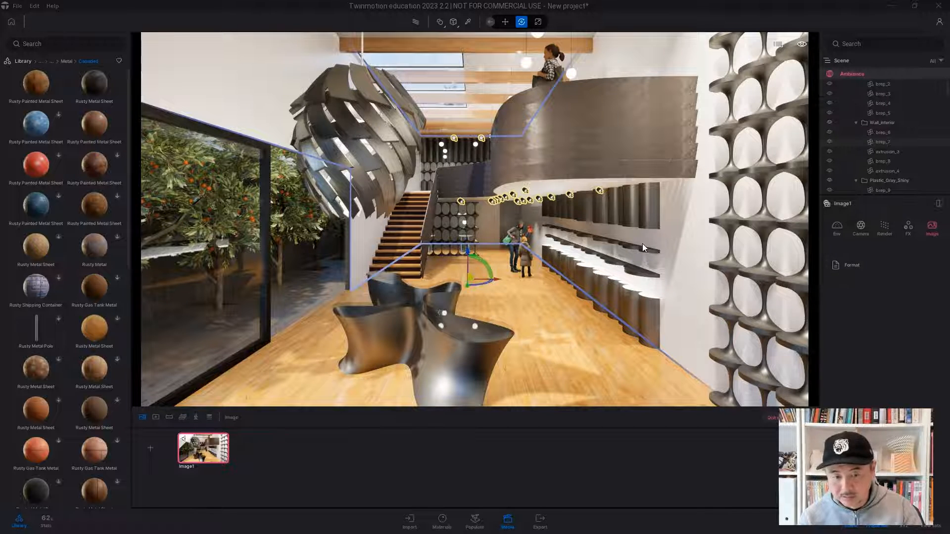
- Export the 4K version of Image1 as a PNG into the Output02 folder
{"action": "left_click", "coordinate": [542, 526]}
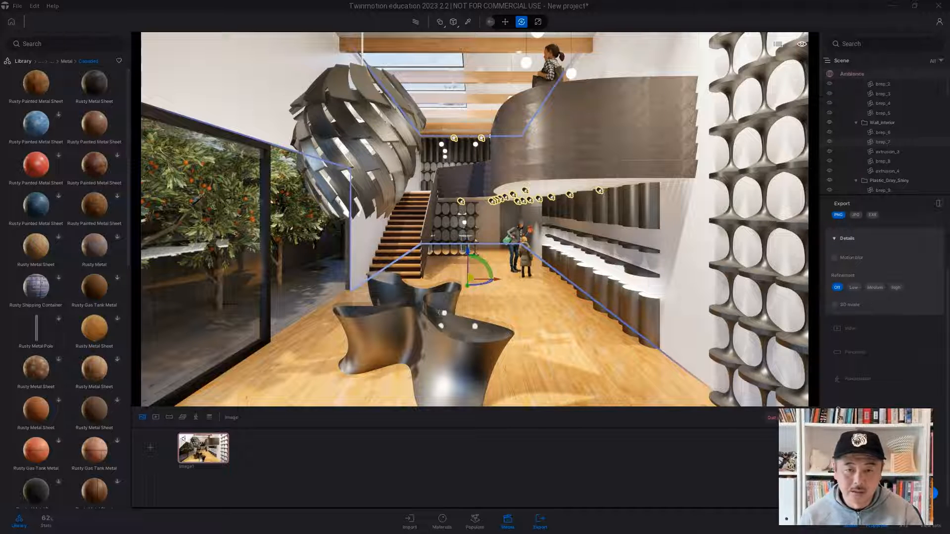
{"action": "left_click", "coordinate": [882, 141]}
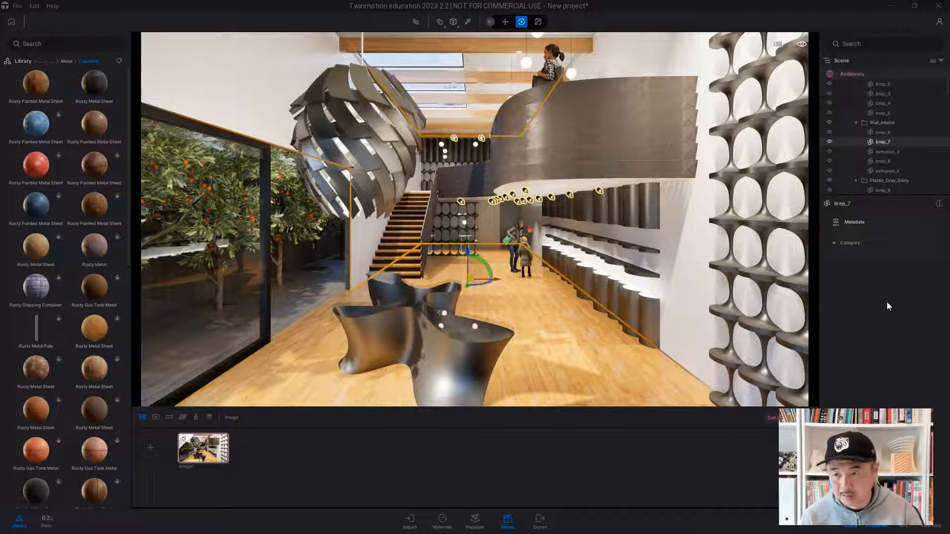
{"action": "left_click", "coordinate": [540, 521]}
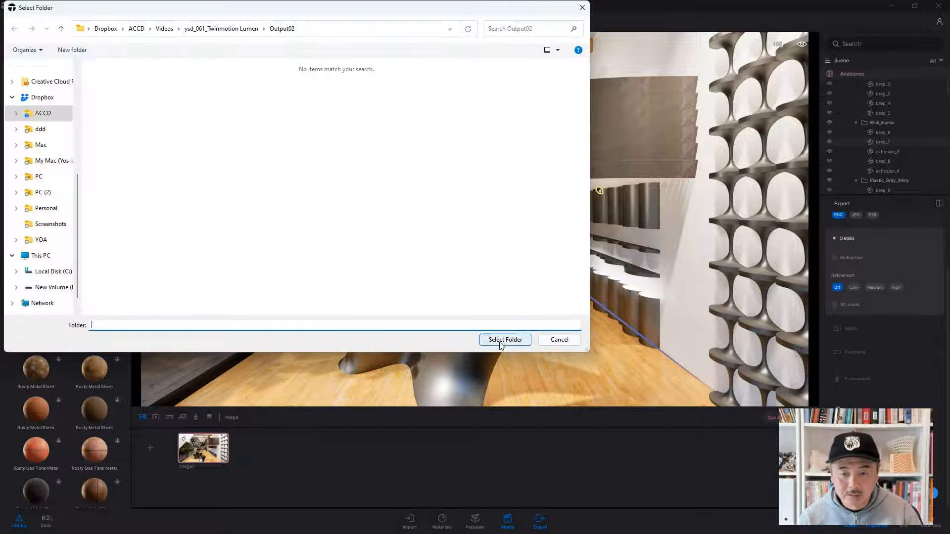
{"action": "left_click", "coordinate": [500, 341]}
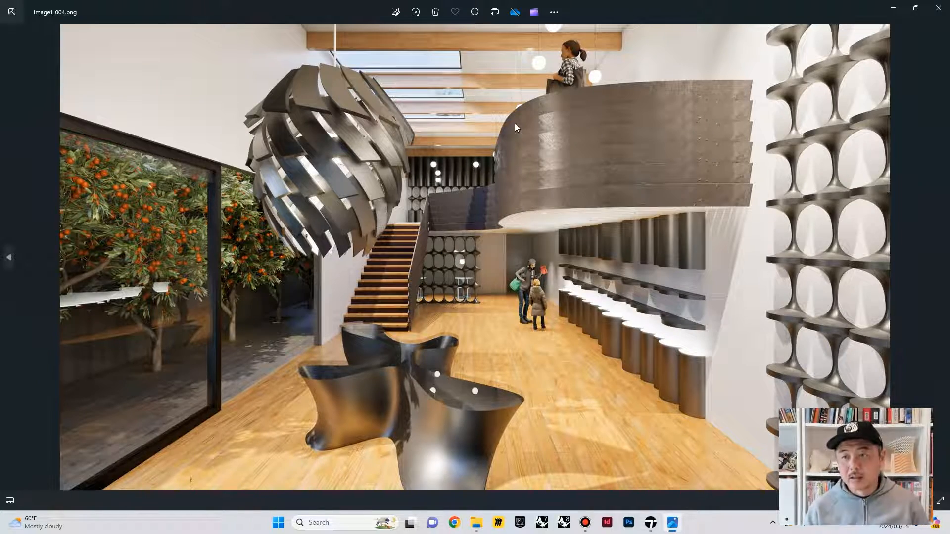
- View Image1_004.png full screen and page through the exported renders to compare lighting, materials and figures
{"action": "left_click", "coordinate": [915, 10]}
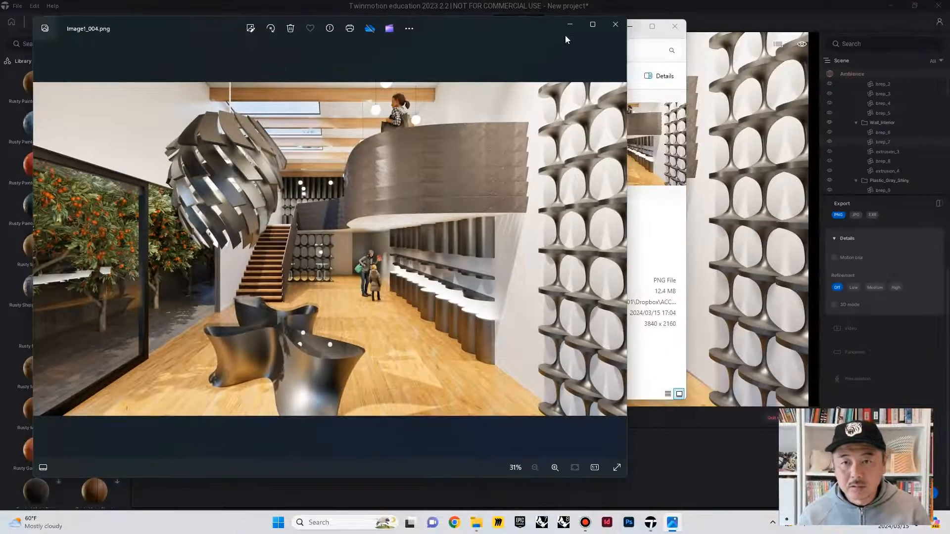
{"action": "left_click", "coordinate": [592, 26]}
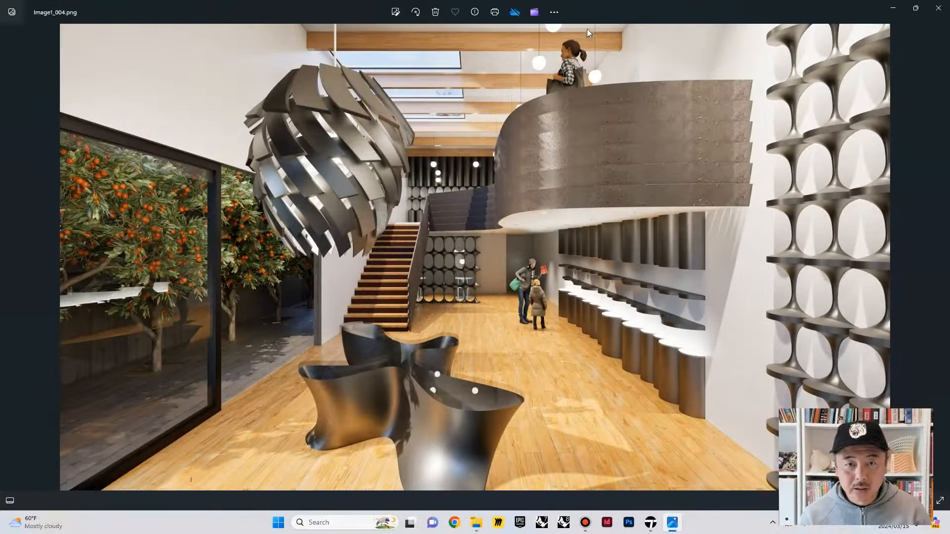
{"action": "left_click", "coordinate": [940, 502]}
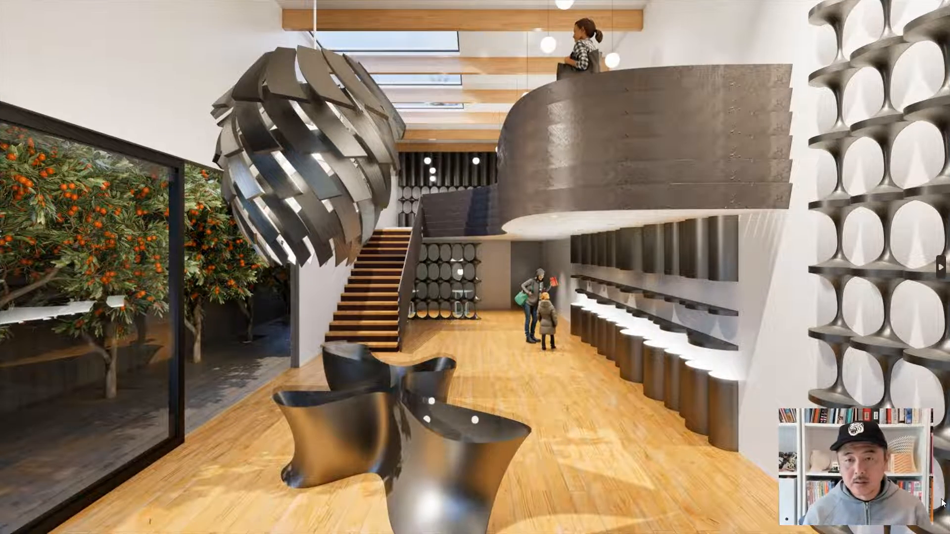
{"action": "key", "text": "Right"}
{"action": "key", "text": "Right"}
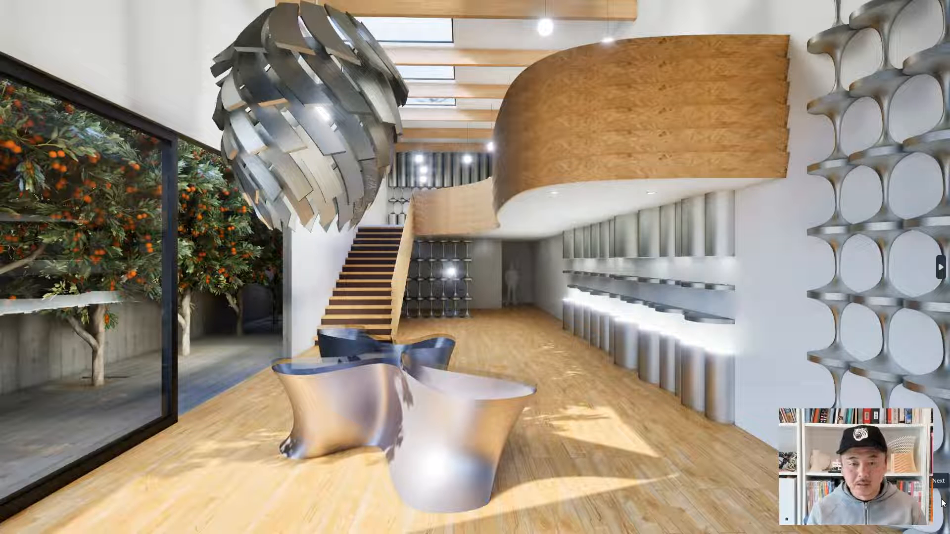
{"action": "key", "text": "Right"}
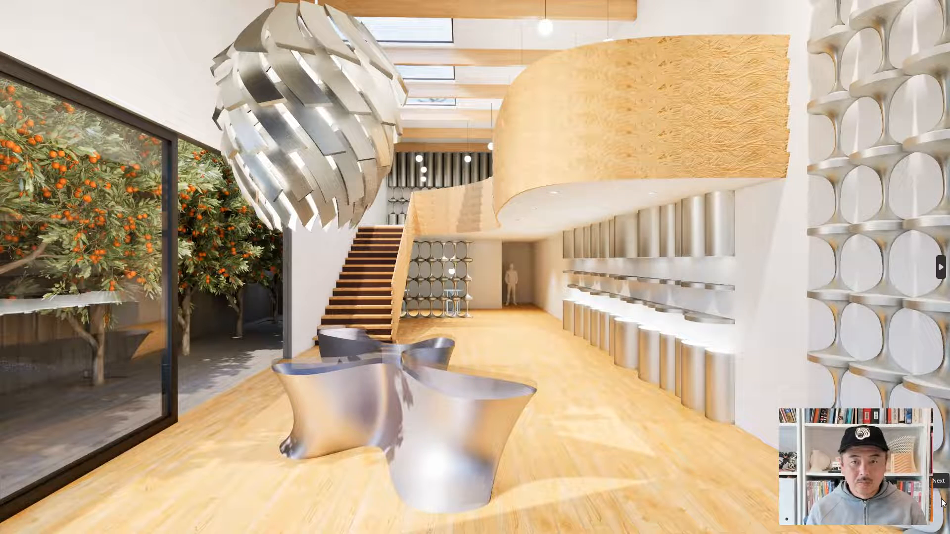
{"action": "key", "text": "Right"}
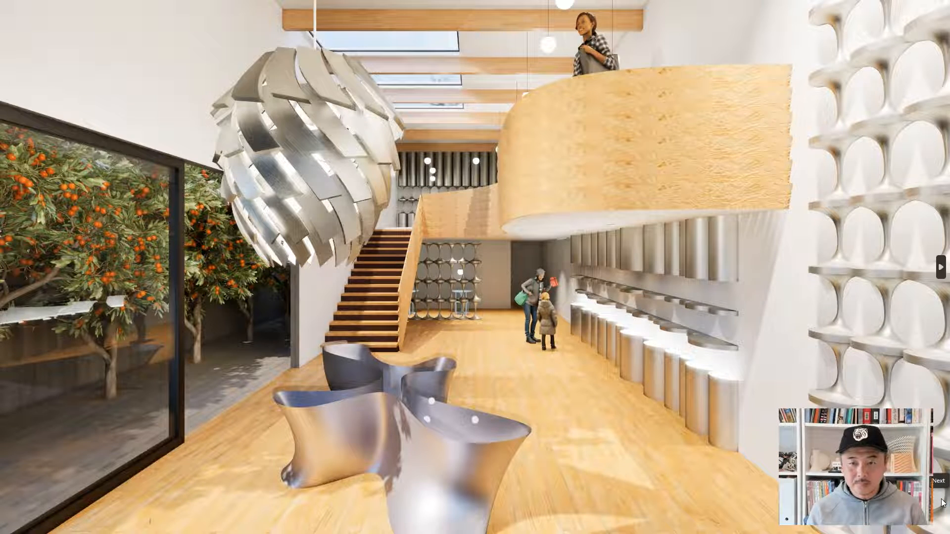
{"action": "key", "text": "Right"}
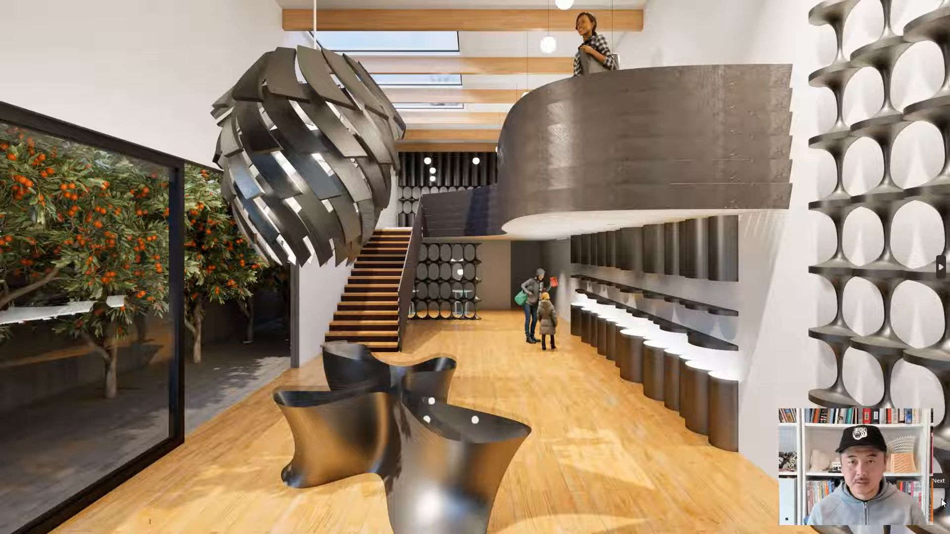
{"action": "key", "text": "Right"}
{"action": "key", "text": "Right"}
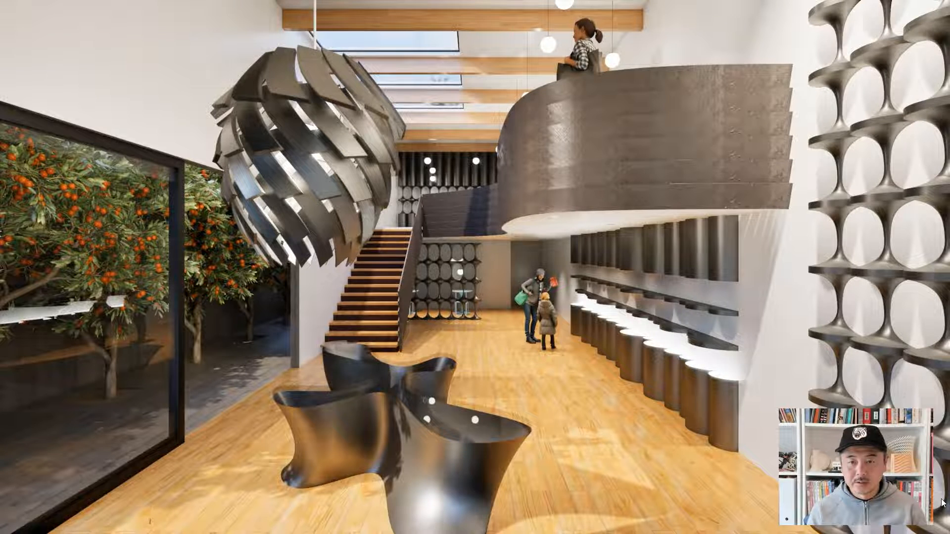
{"action": "key", "text": "Right"}
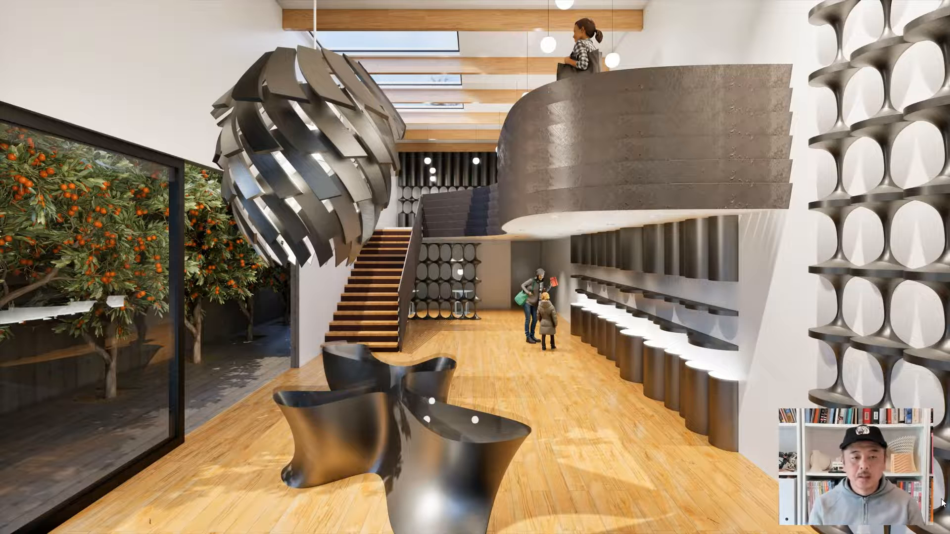